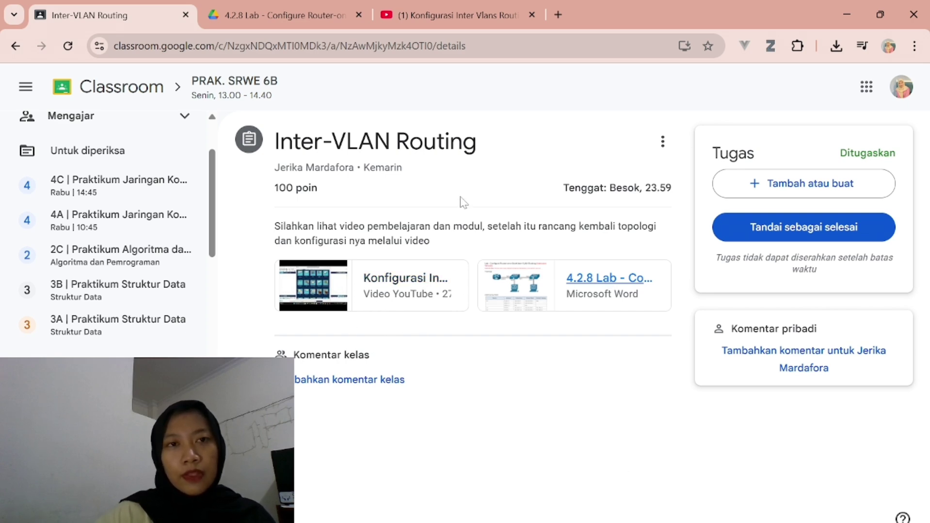
# Open the 4.2.8 Lab - Configure Router-on-a-Stick Inter-VLAN Routing document from the Downloads folder in Word
pyautogui.click(293, 15)
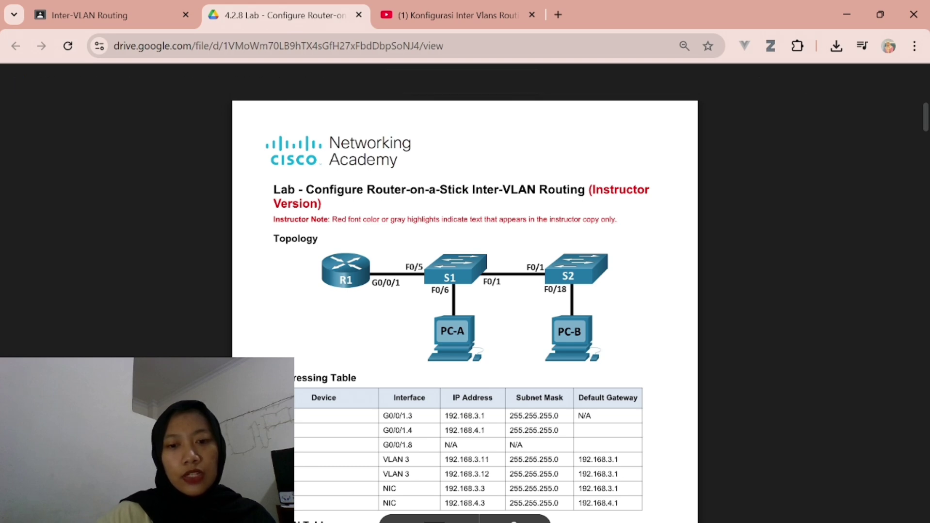
pyautogui.click(477, 517)
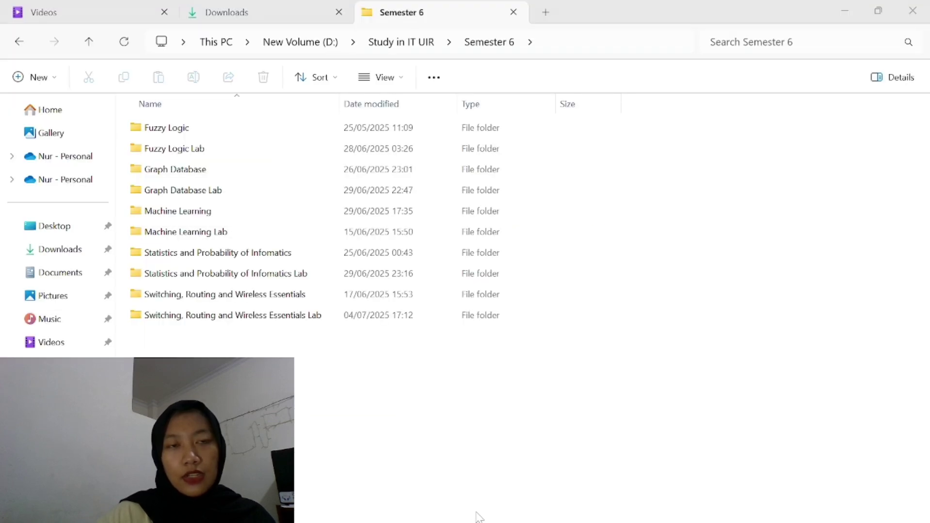
pyautogui.click(313, 17)
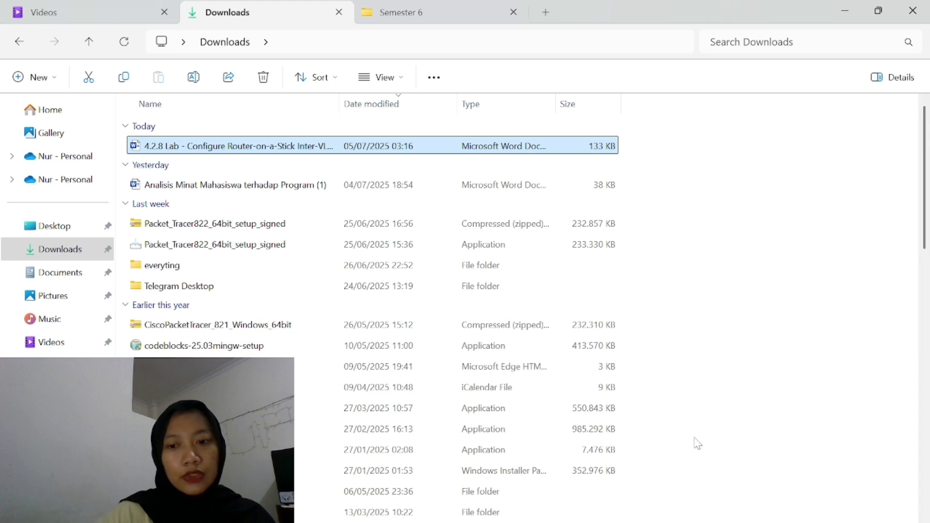
pyautogui.press('Return')
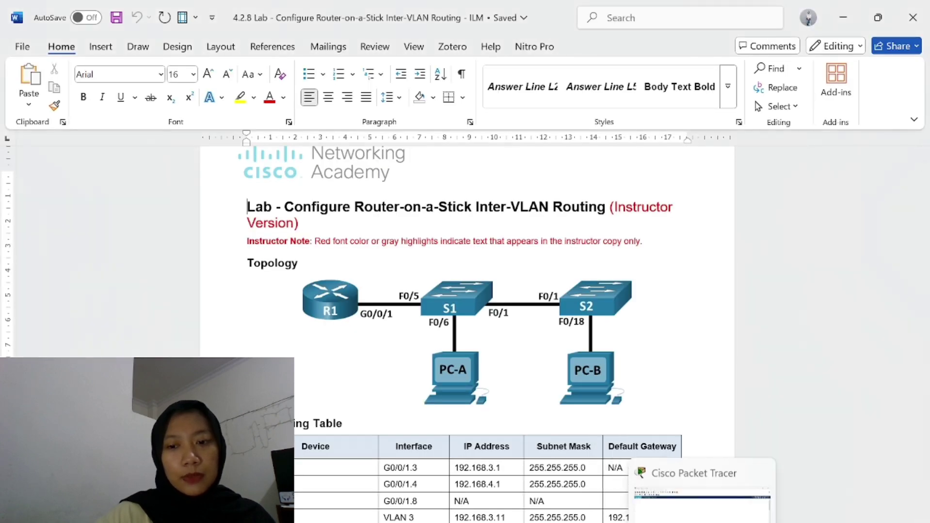
# Arrange the Word lab document and Cisco Packet Tracer side by side, with the document zoomed to show the full topology diagram's width
pyautogui.click(717, 504)
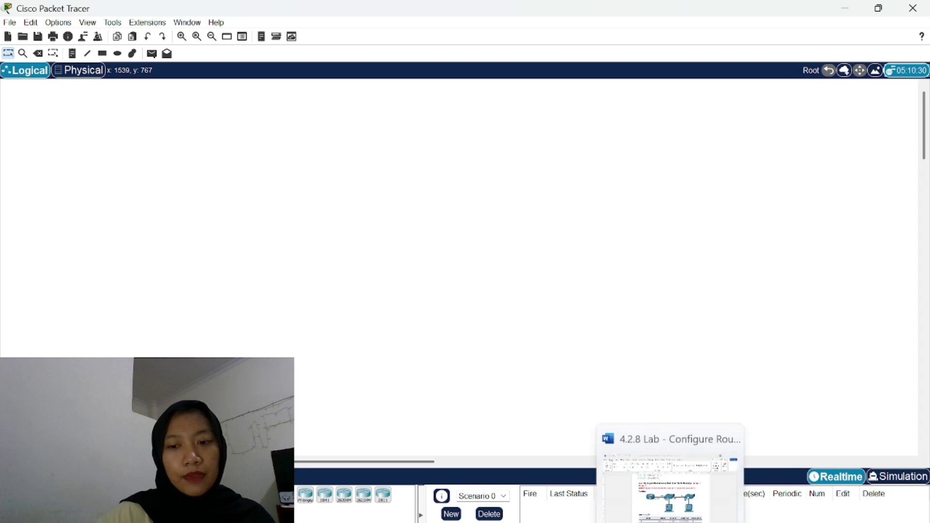
pyautogui.click(661, 494)
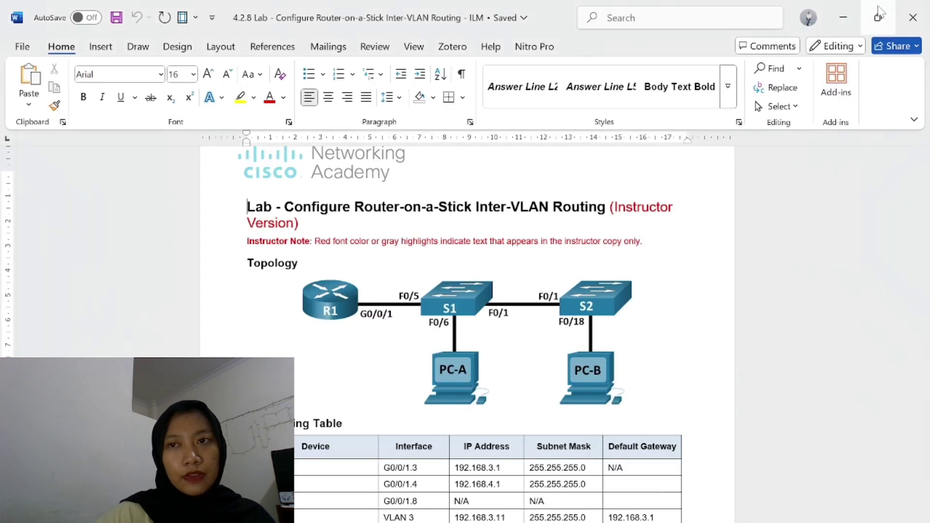
pyautogui.moveTo(877, 18)
pyautogui.click(795, 55)
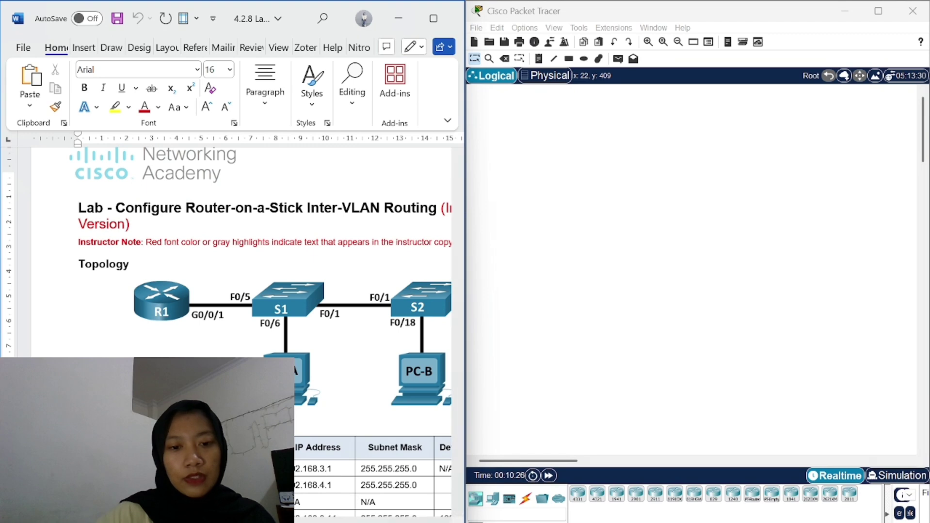
pyautogui.scroll(-3, 238, 266)
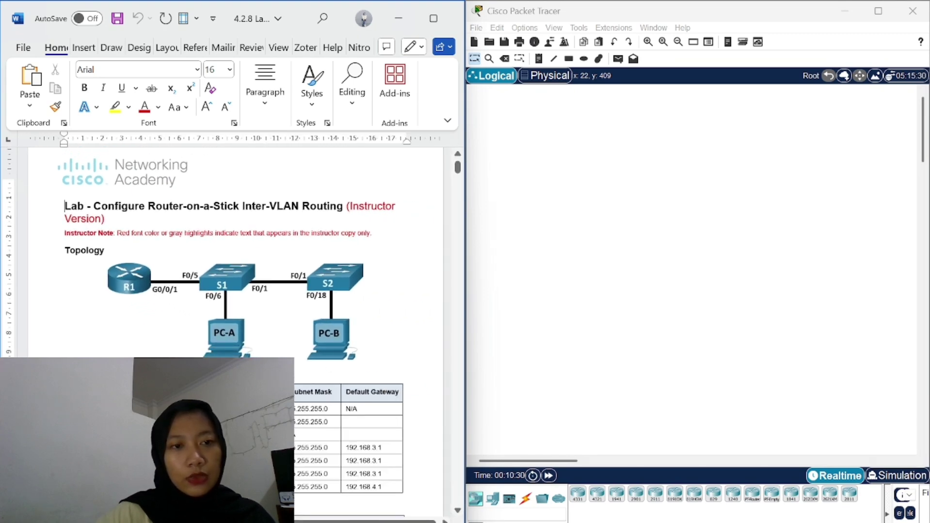
pyautogui.scroll(2, 237, 267)
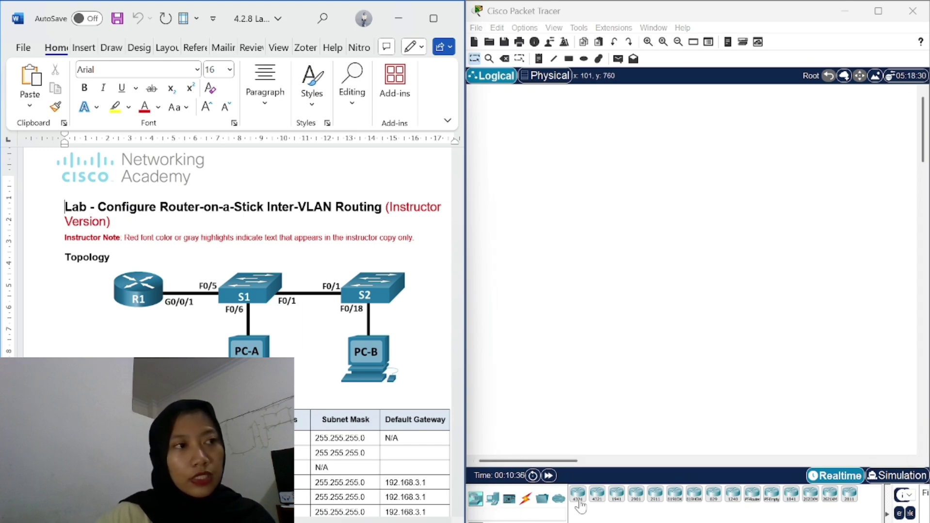
# Place an ISR4331 router and two 2960-24TT switches in a horizontal row in the logical workspace
pyautogui.moveTo(580, 507); pyautogui.dragTo(543, 222)
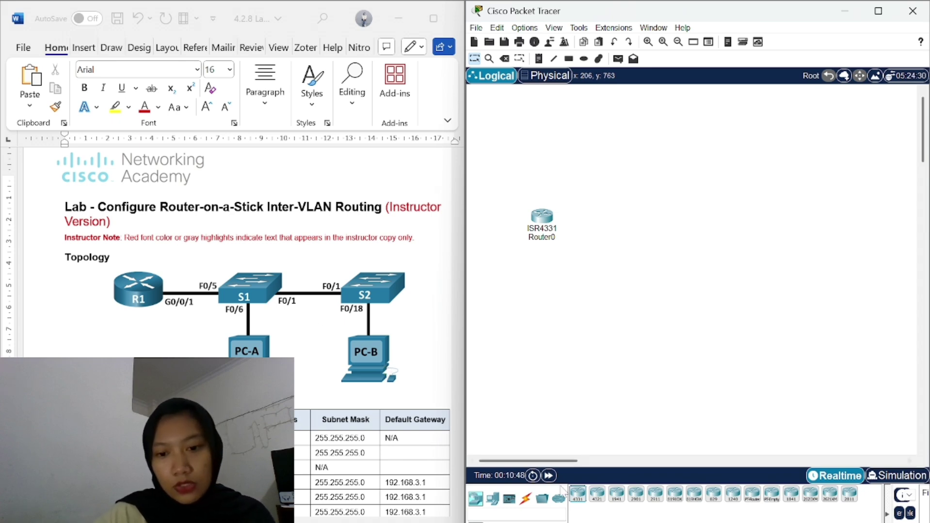
pyautogui.click(493, 498)
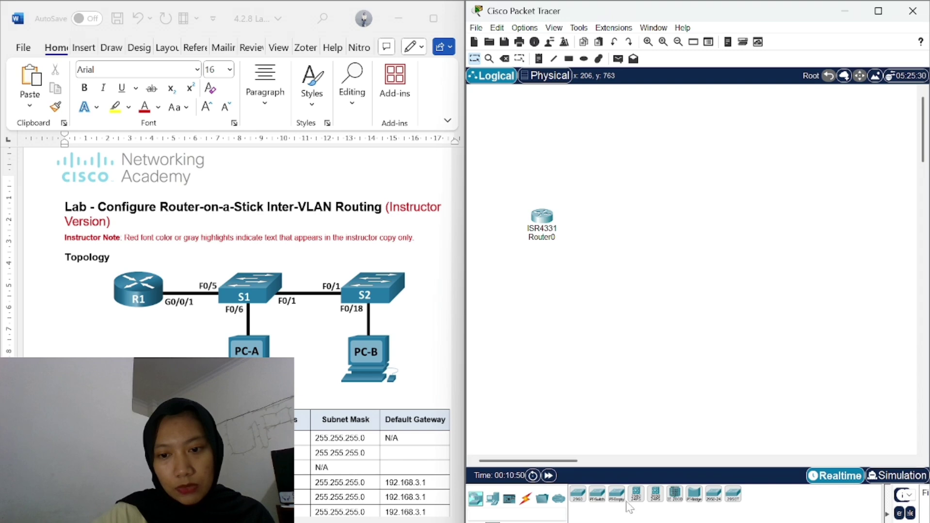
pyautogui.moveTo(583, 497); pyautogui.dragTo(653, 227)
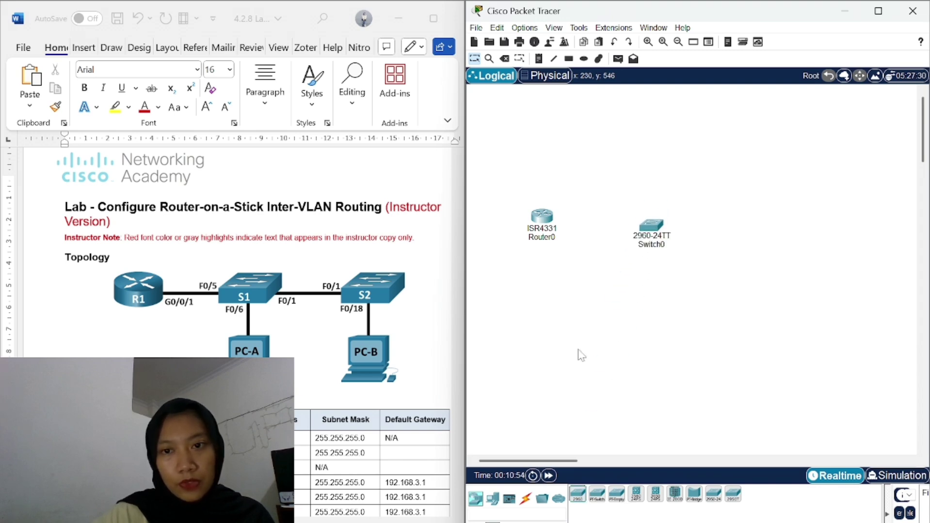
pyautogui.moveTo(577, 498); pyautogui.dragTo(773, 238)
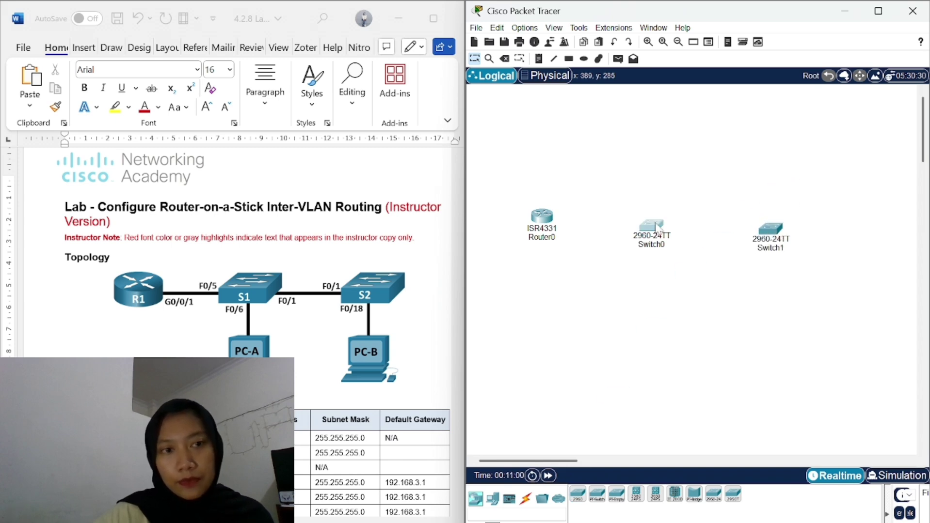
pyautogui.moveTo(657, 227); pyautogui.dragTo(657, 216)
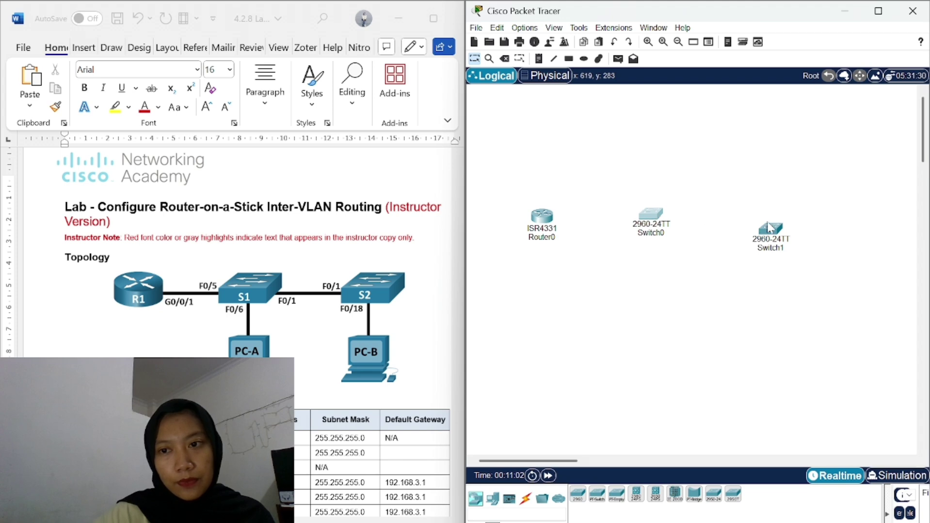
pyautogui.moveTo(769, 228)
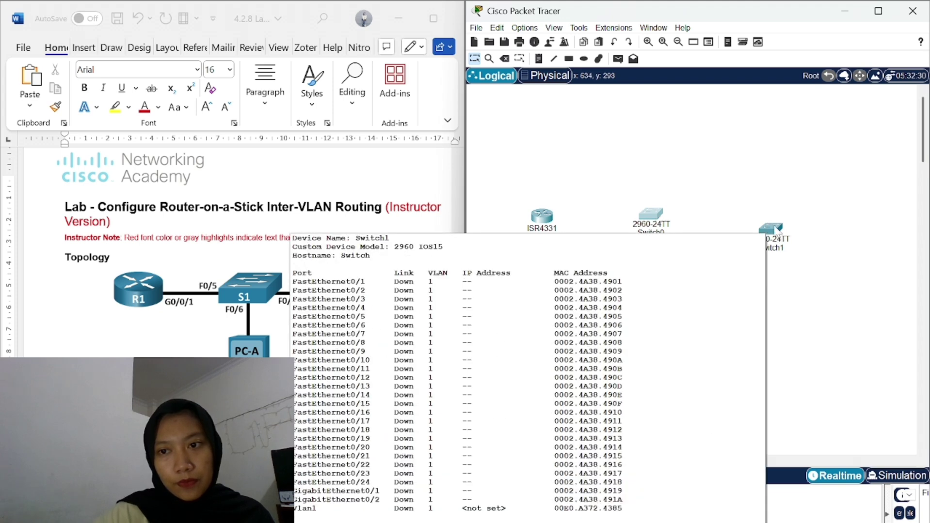
pyautogui.moveTo(770, 226); pyautogui.dragTo(776, 217)
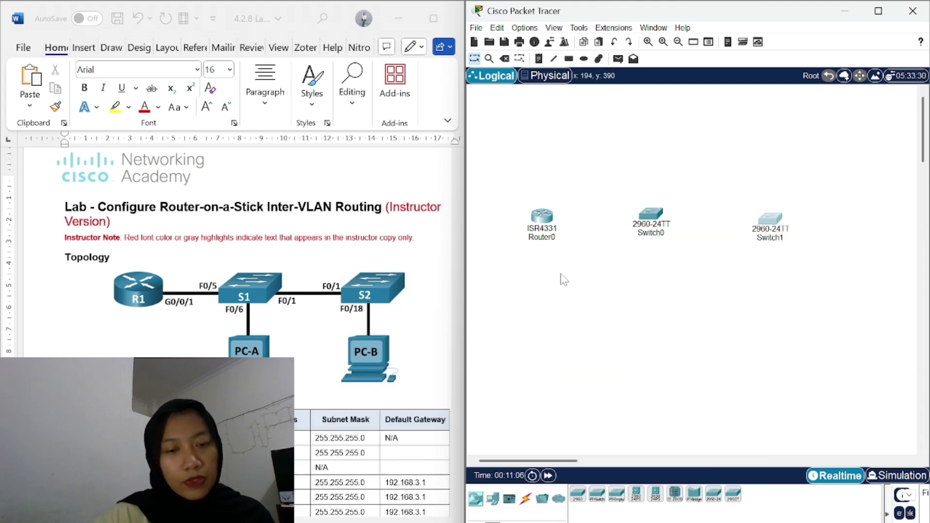
# Add two PCs, one below each switch, and shift Switch1 to line up above its PC
pyautogui.click(494, 499)
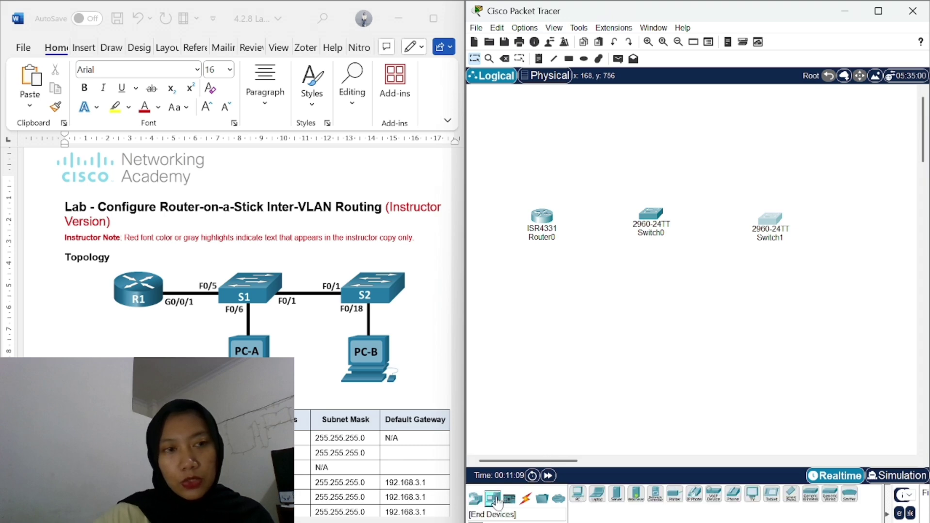
pyautogui.click(579, 496)
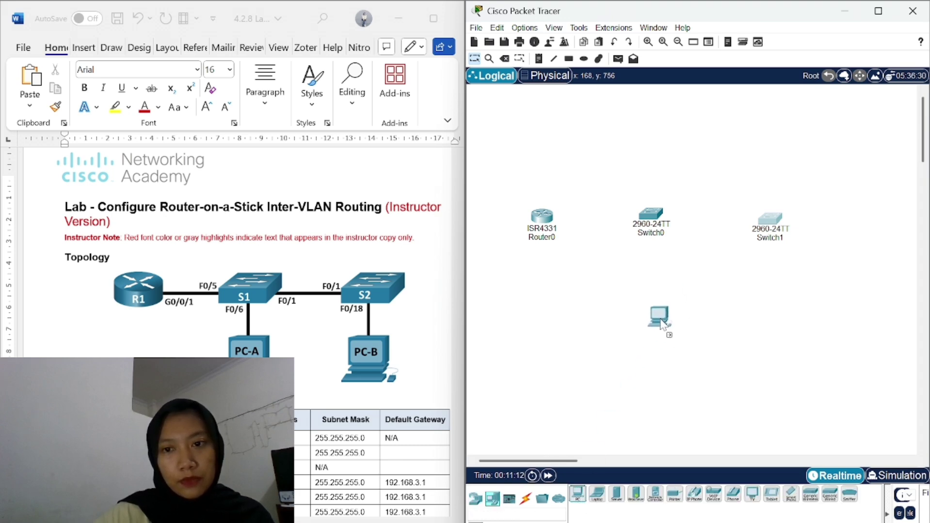
pyautogui.click(661, 320)
pyautogui.click(579, 495)
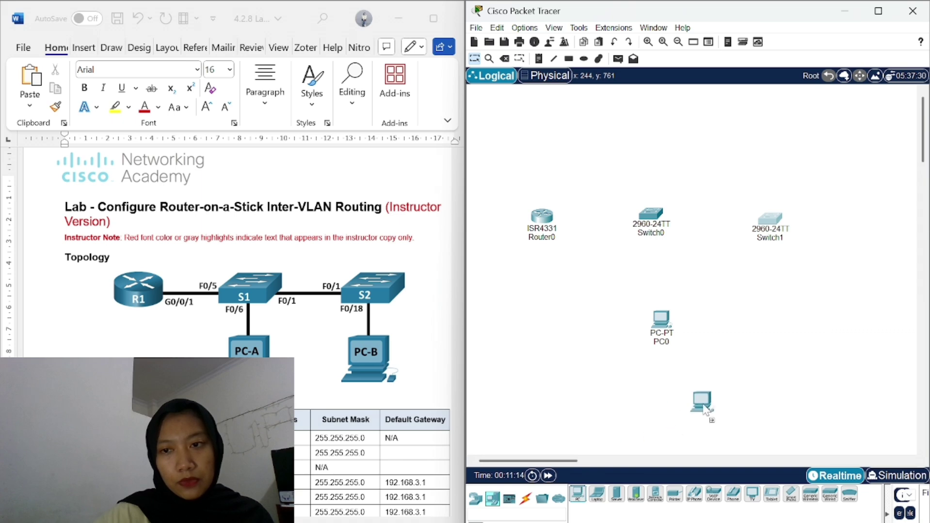
pyautogui.click(784, 322)
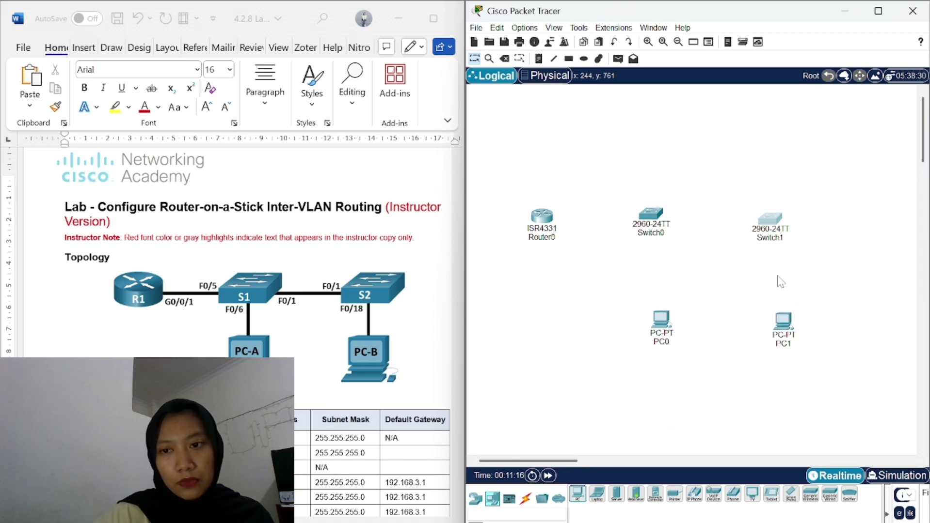
pyautogui.moveTo(773, 218); pyautogui.dragTo(780, 214)
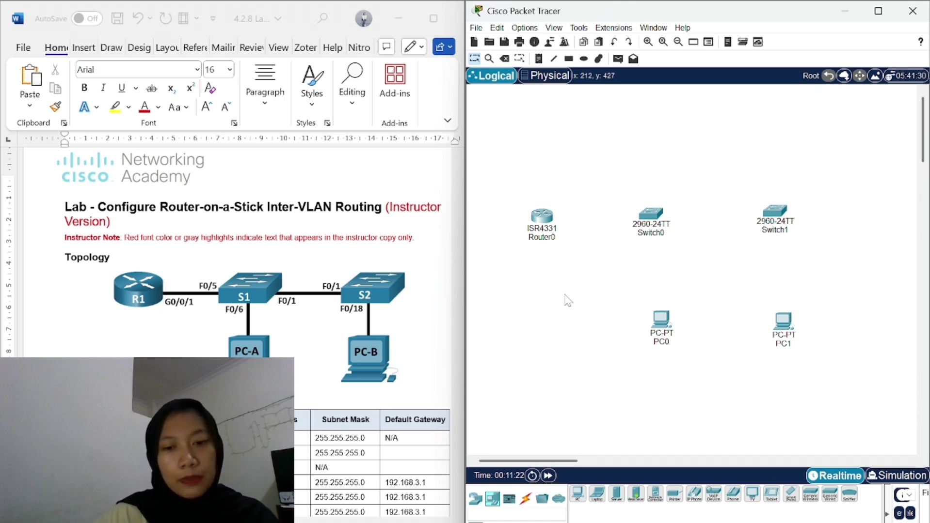
# Connect Router0 GigabitEthernet0/0/1 to Switch0 FastEthernet0/5 with a copper straight-through cable
pyautogui.click(525, 503)
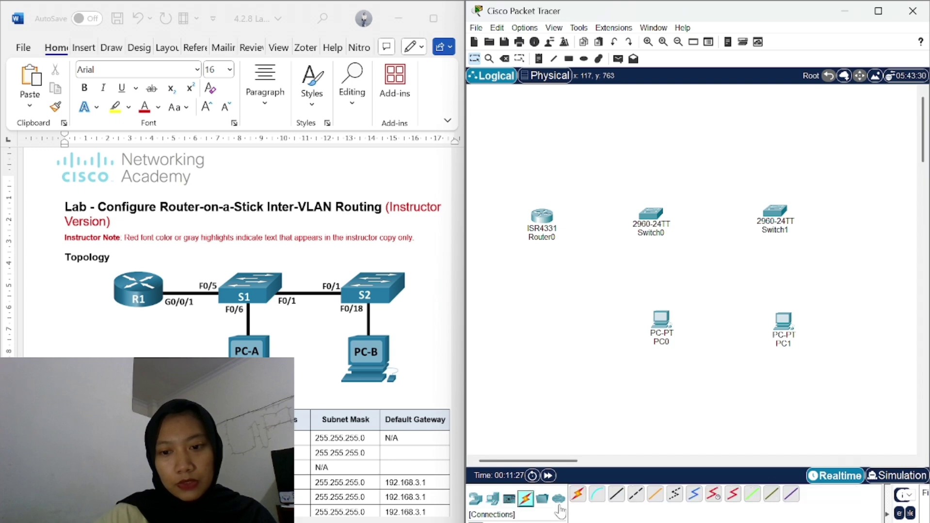
pyautogui.click(623, 495)
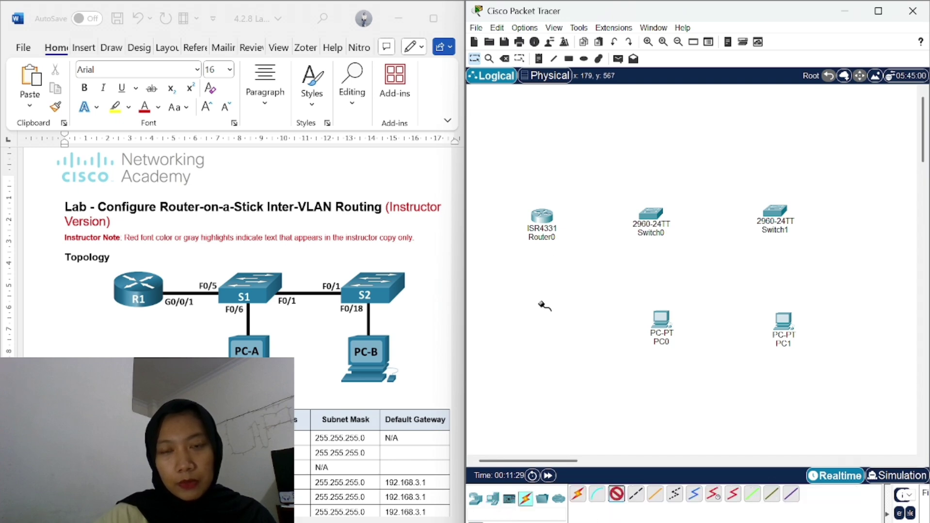
pyautogui.click(541, 217)
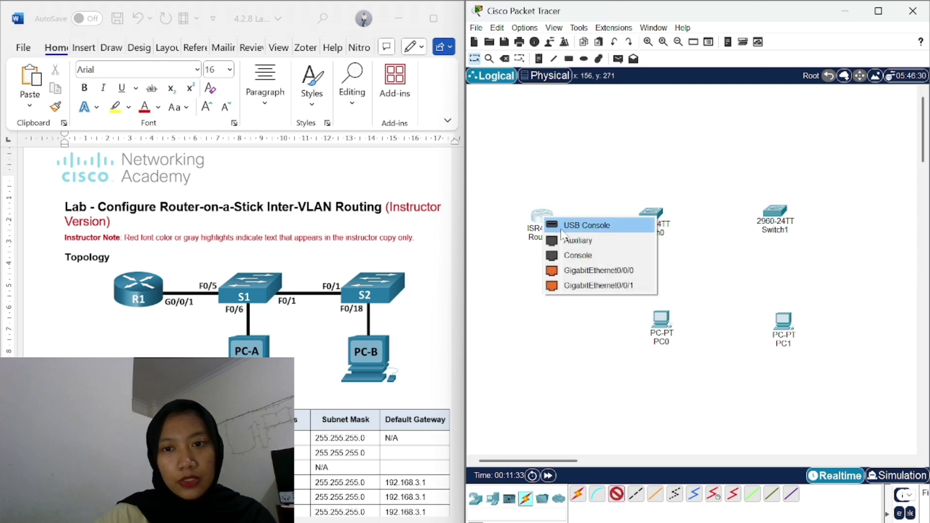
pyautogui.click(618, 286)
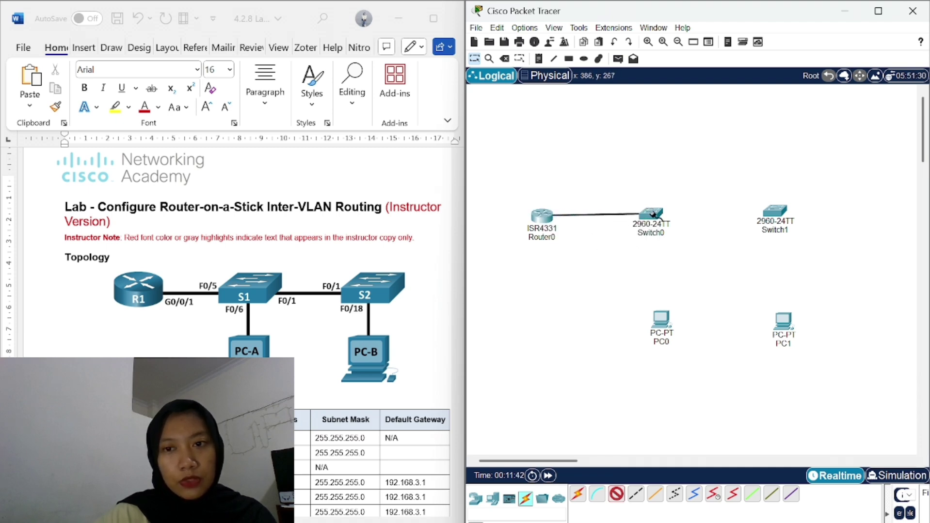
pyautogui.click(652, 214)
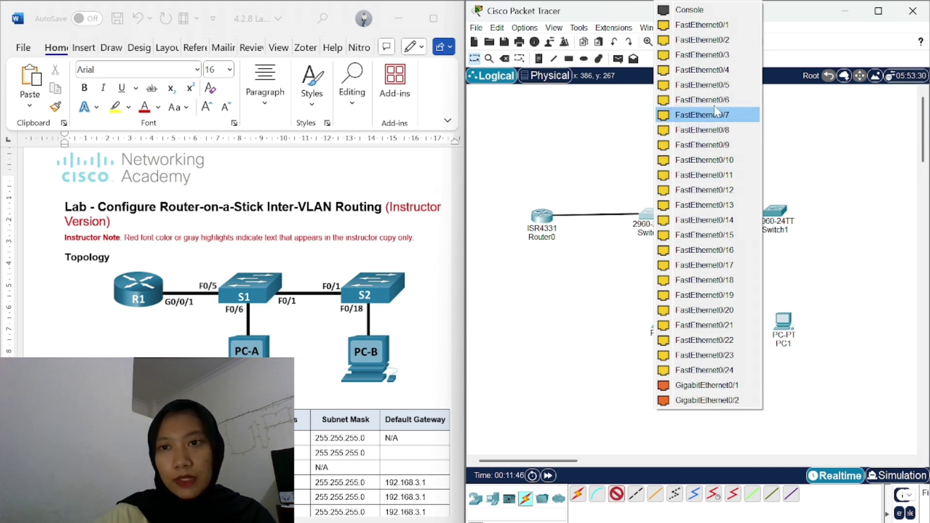
pyautogui.click(716, 87)
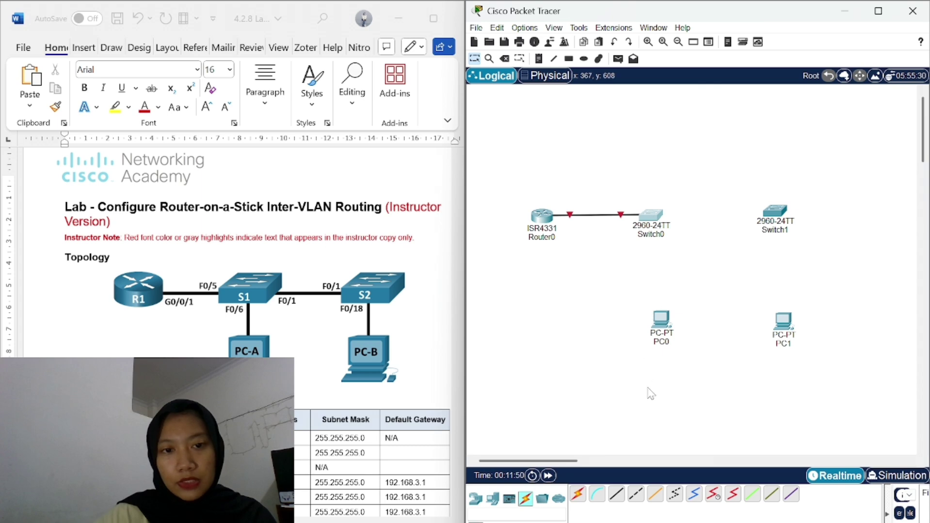
# Connect FastEthernet0/1 on both switches with a copper cross-over cable and nudge Switch1 into line above PC1
pyautogui.click(637, 494)
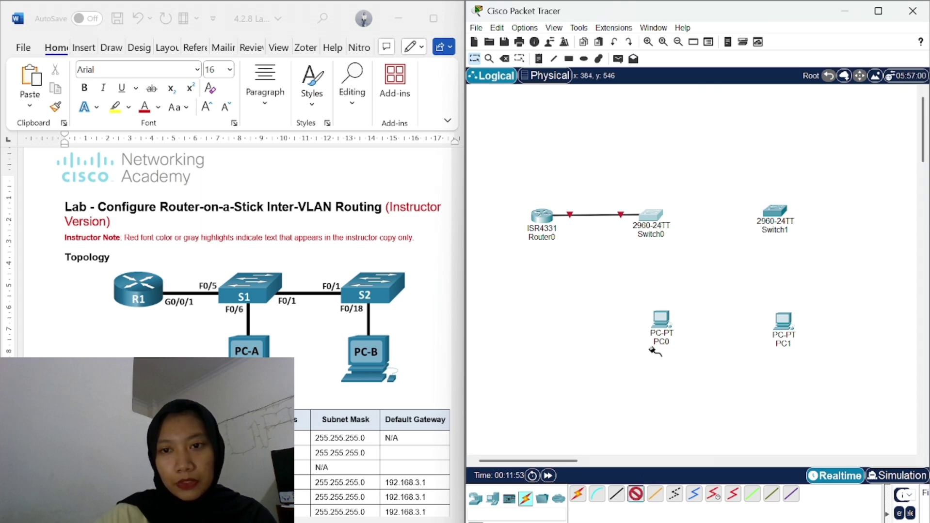
pyautogui.click(653, 213)
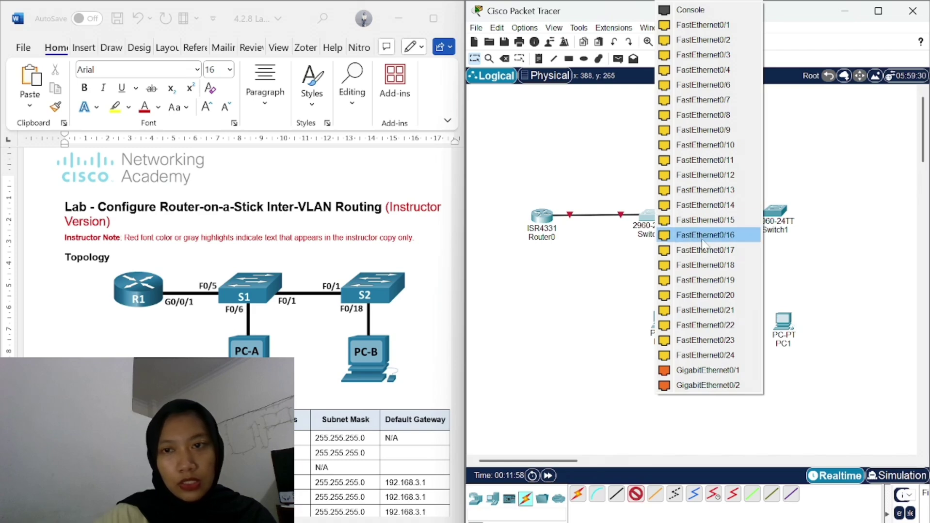
pyautogui.click(726, 26)
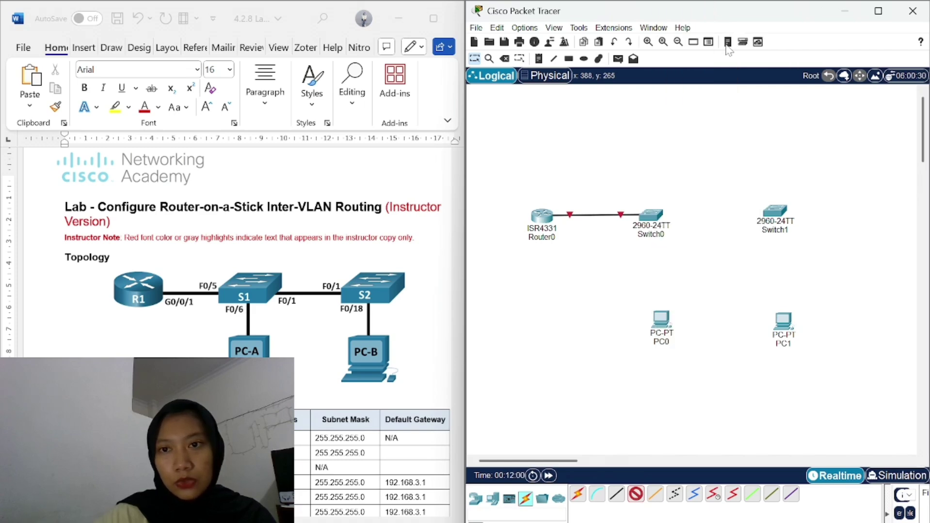
pyautogui.click(780, 211)
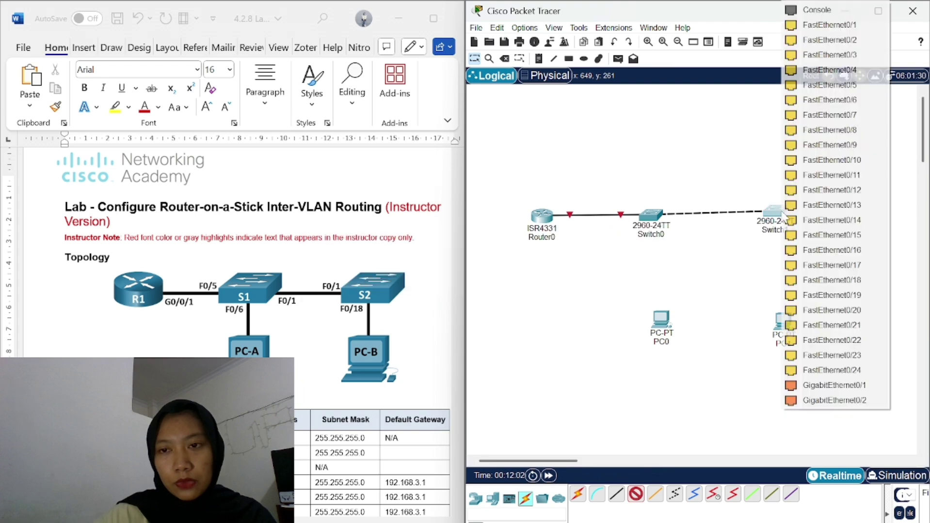
pyautogui.click(832, 32)
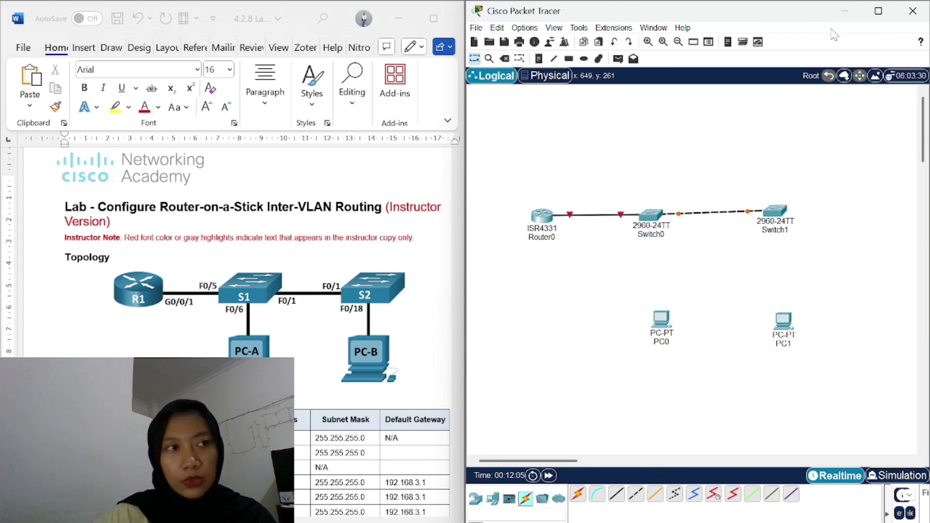
pyautogui.moveTo(777, 219); pyautogui.dragTo(785, 224)
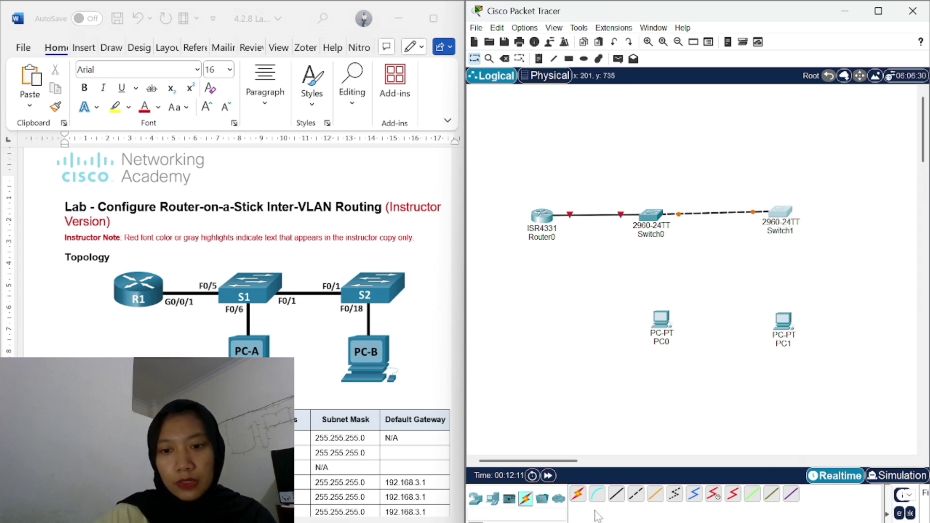
# Connect Switch0 FastEthernet0/6 to PC0 FastEthernet0 with a copper straight-through cable and nudge PC0 into line below the switch
pyautogui.click(616, 500)
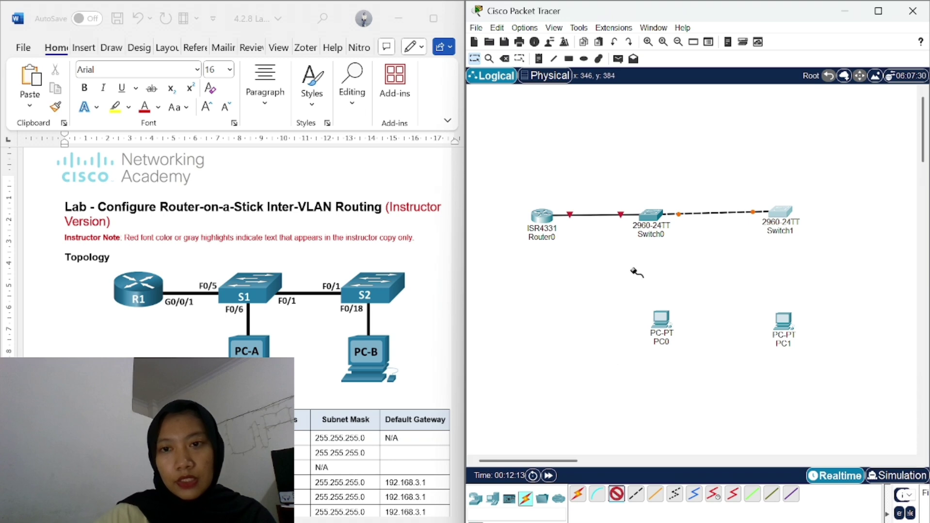
pyautogui.click(649, 217)
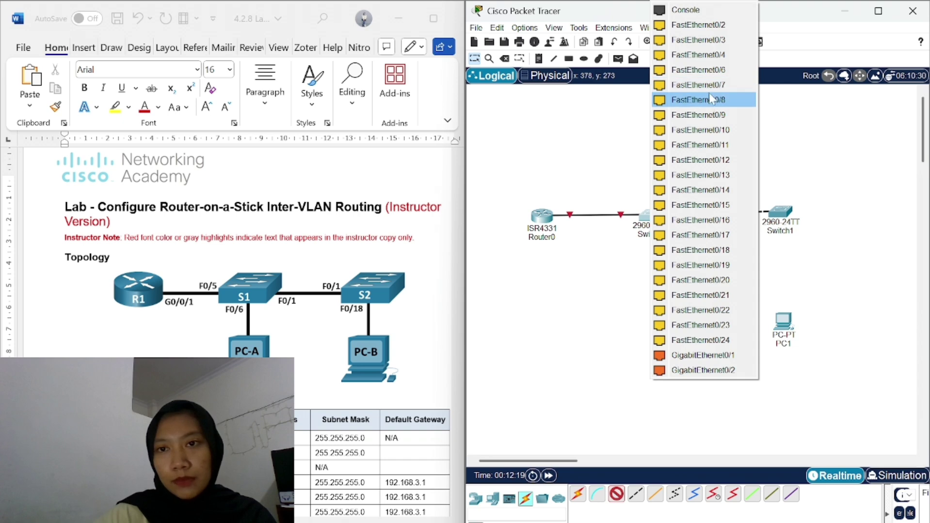
pyautogui.click(698, 69)
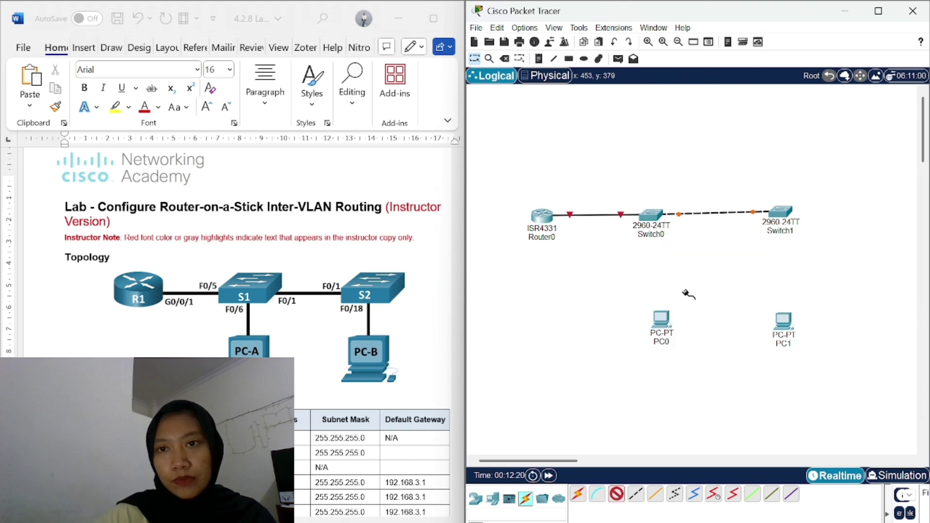
pyautogui.click(660, 320)
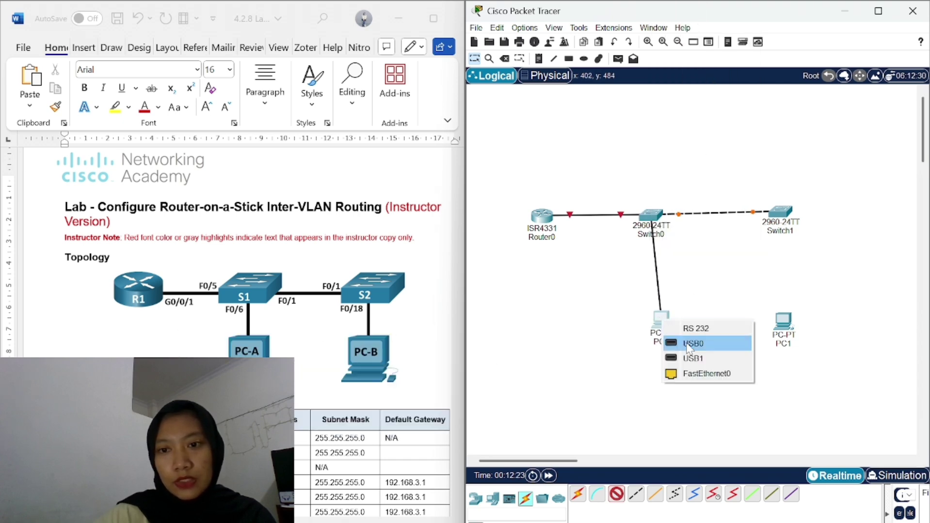
pyautogui.click(703, 374)
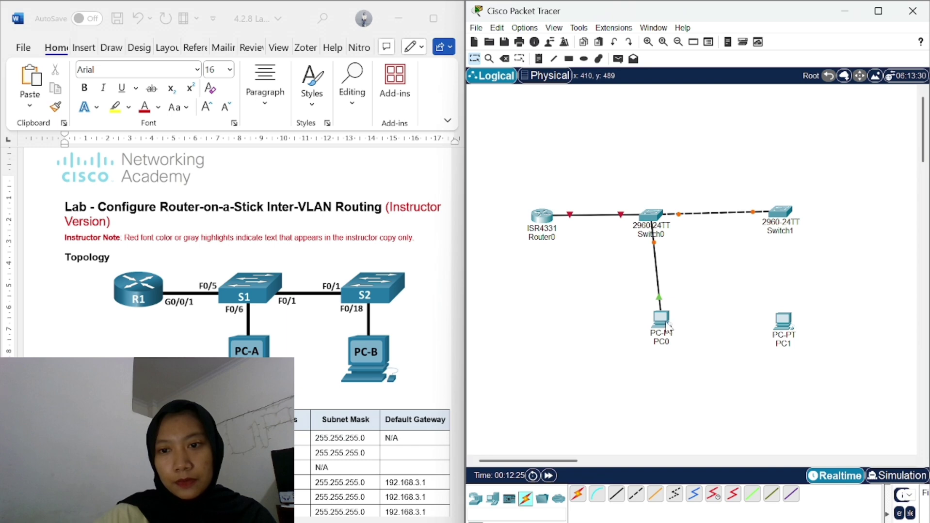
pyautogui.moveTo(663, 325); pyautogui.dragTo(660, 322)
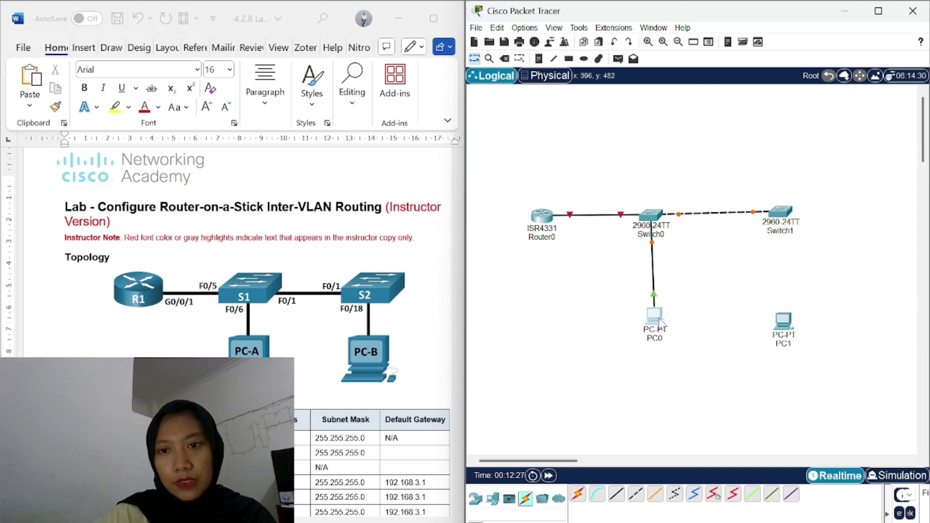
# Connect Switch1 FastEthernet0/18 to PC1 FastEthernet0 with a copper straight-through cable and nudge PC1 up level with PC0
pyautogui.click(616, 494)
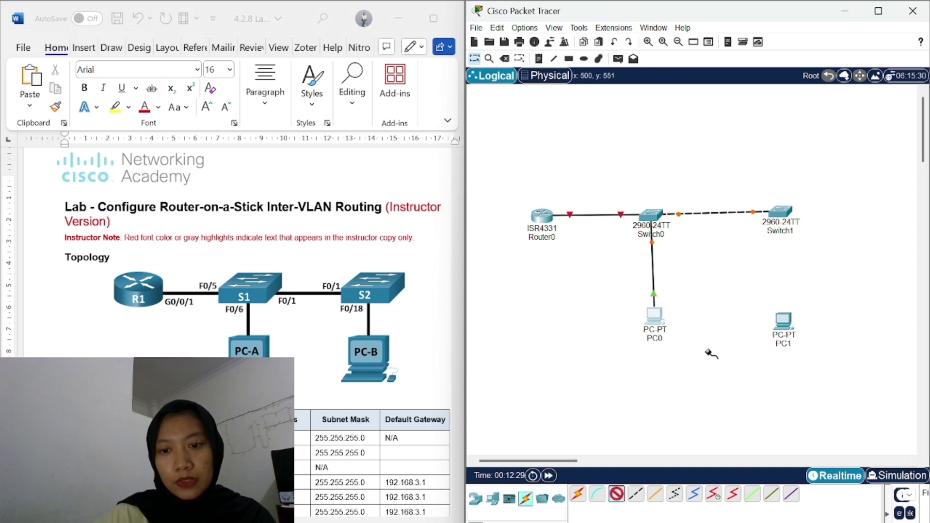
pyautogui.click(780, 216)
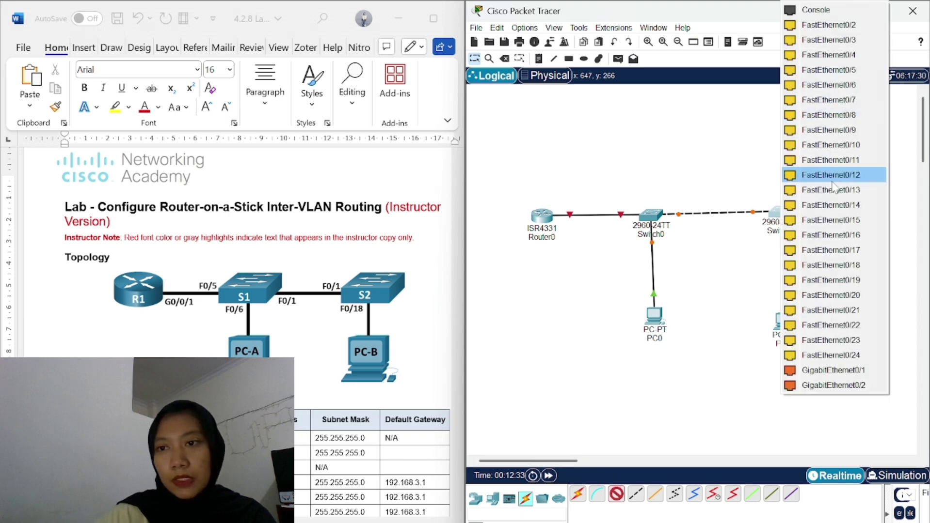
pyautogui.click(832, 265)
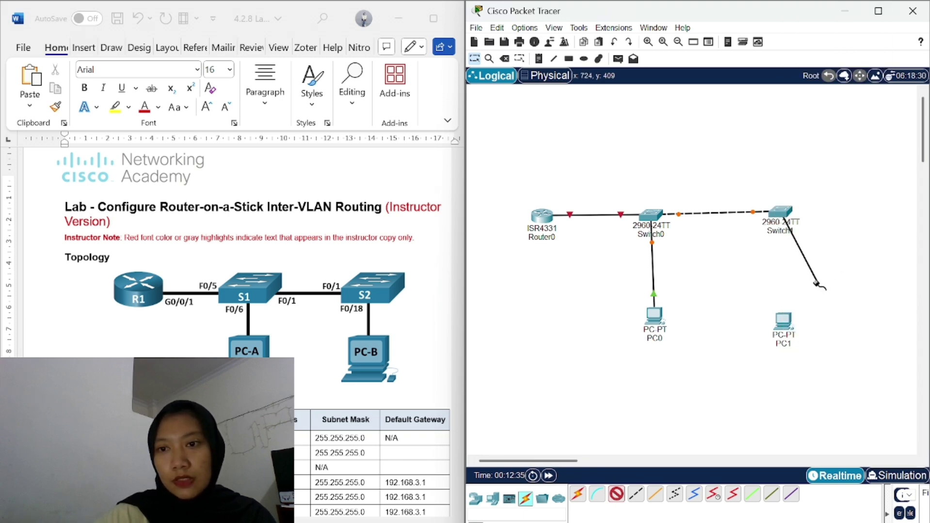
pyautogui.click(780, 325)
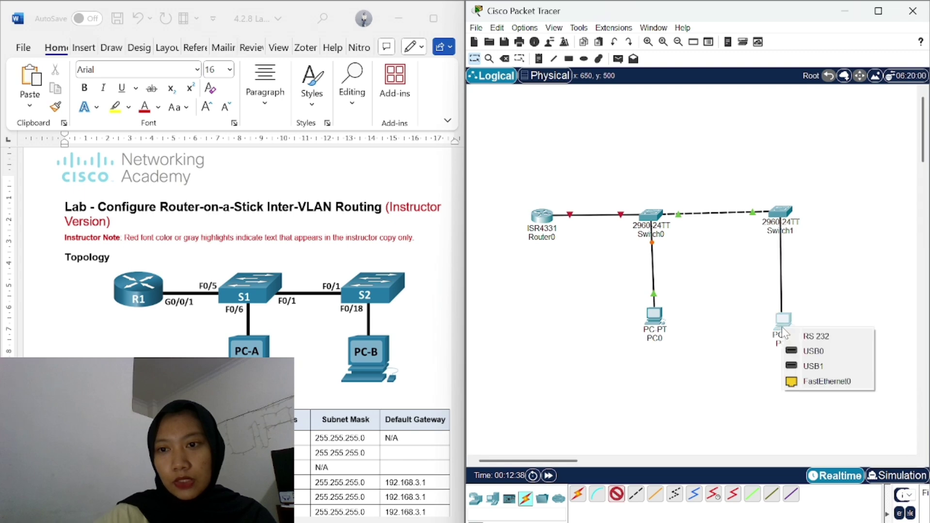
pyautogui.click(806, 382)
pyautogui.moveTo(786, 325); pyautogui.dragTo(780, 311)
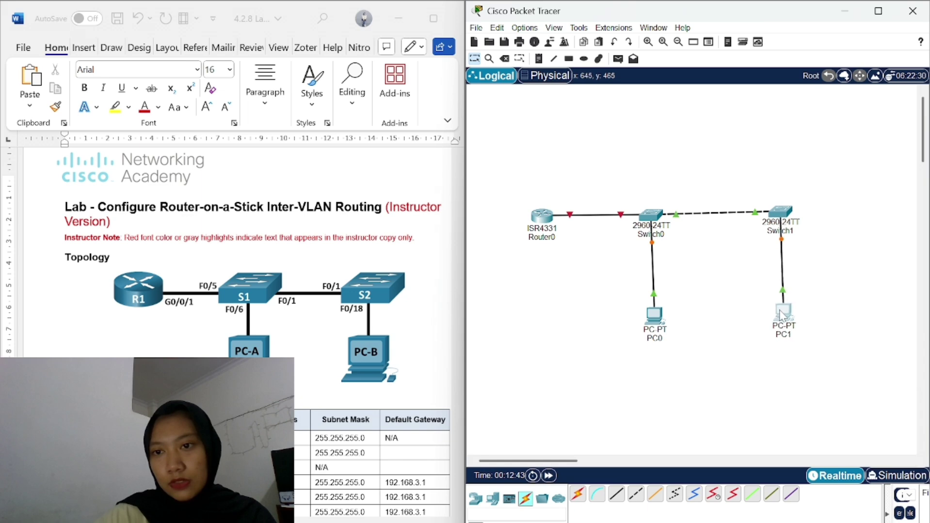
pyautogui.moveTo(653, 319)
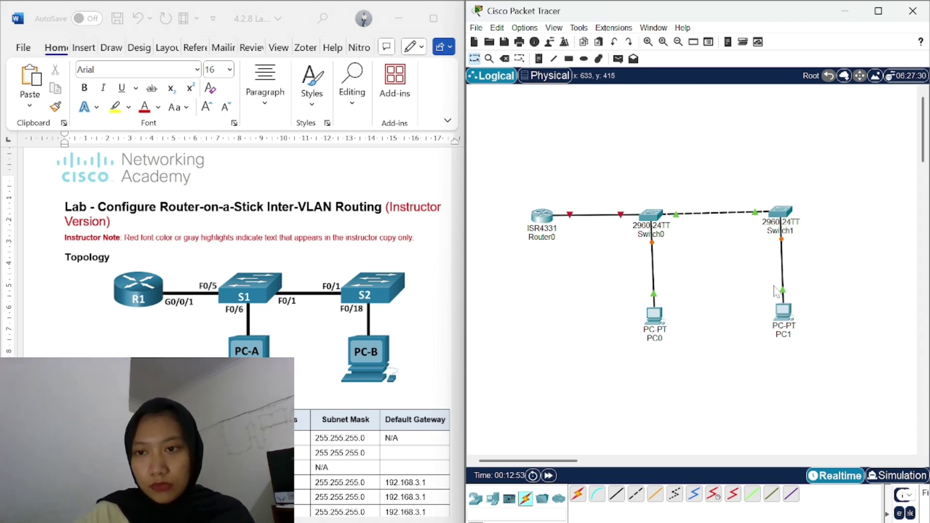
pyautogui.click(785, 317)
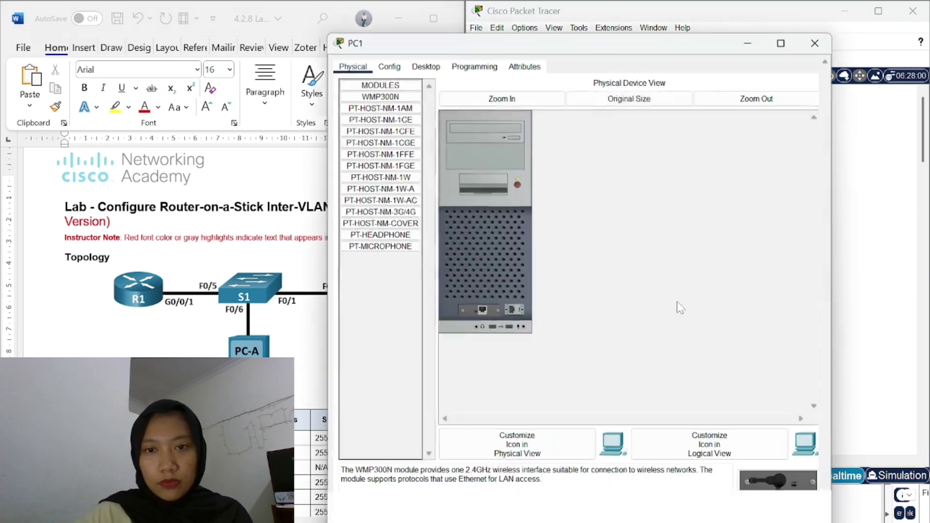
pyautogui.click(809, 42)
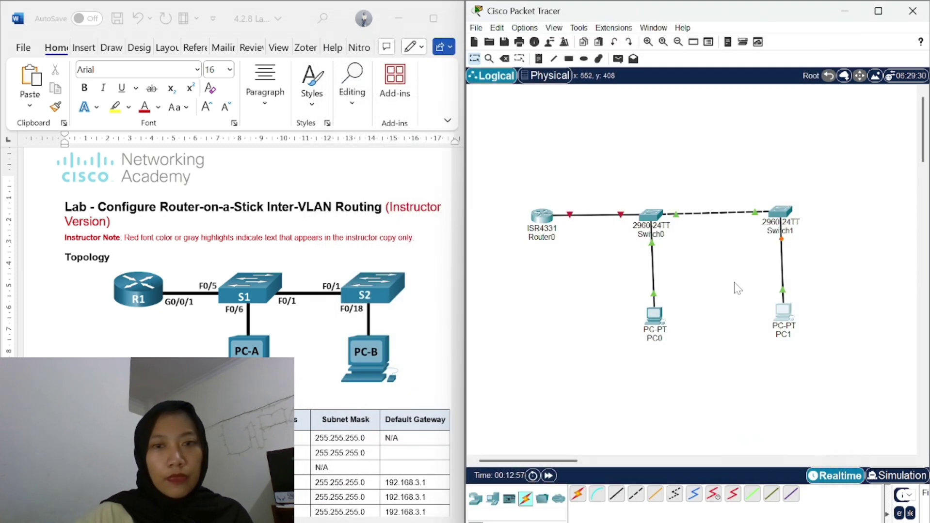
# Rename the ISR4331 router's label to R1 to match the lab topology
pyautogui.click(543, 237)
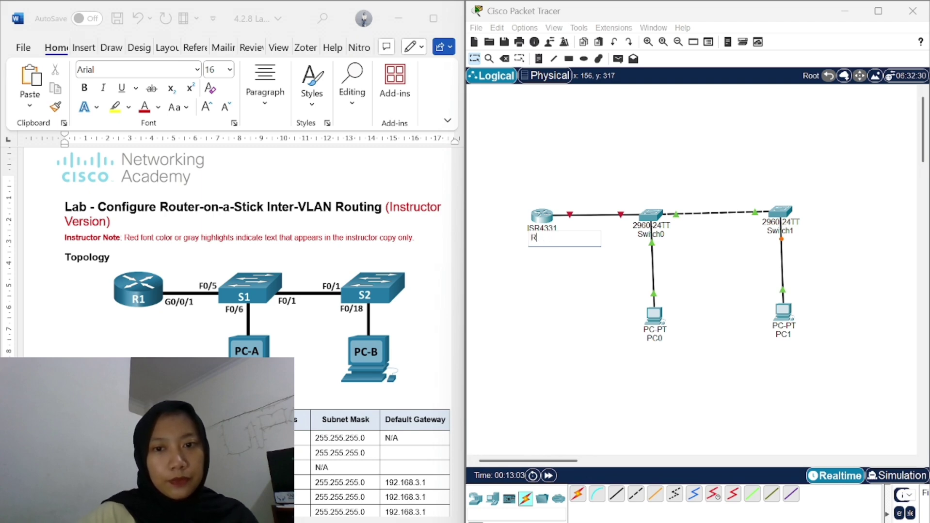
pyautogui.write('R1')
pyautogui.click(583, 332)
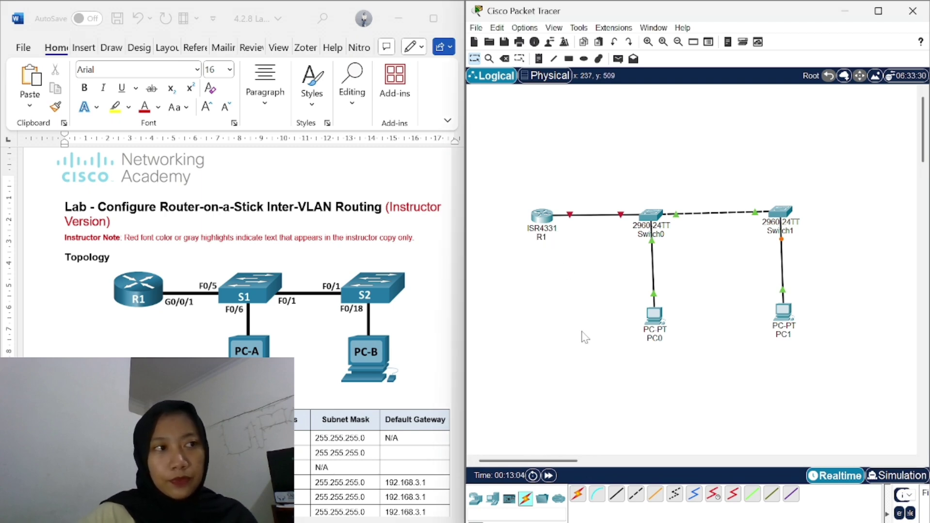
# Rename the switch connected to the router as S1 and the other switch as S2
pyautogui.click(651, 236)
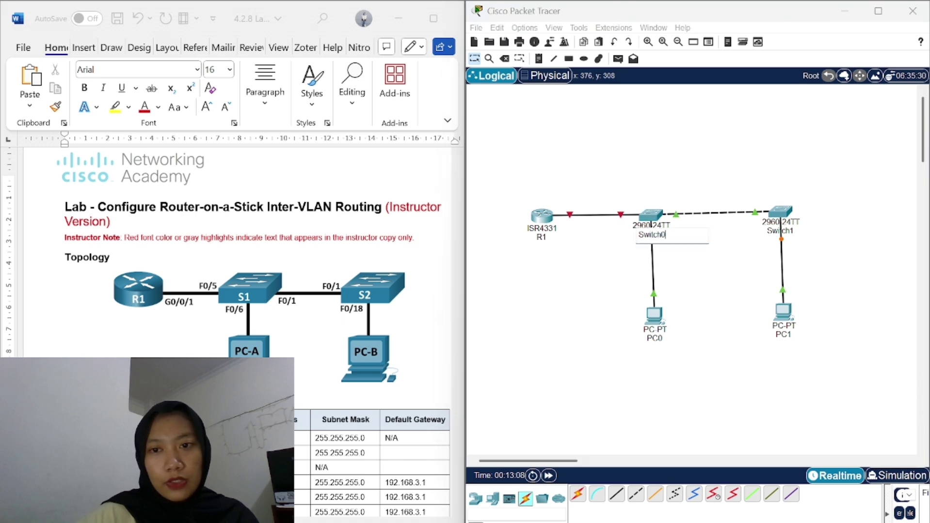
pyautogui.press('BackSpace')
pyautogui.press('BackSpace')
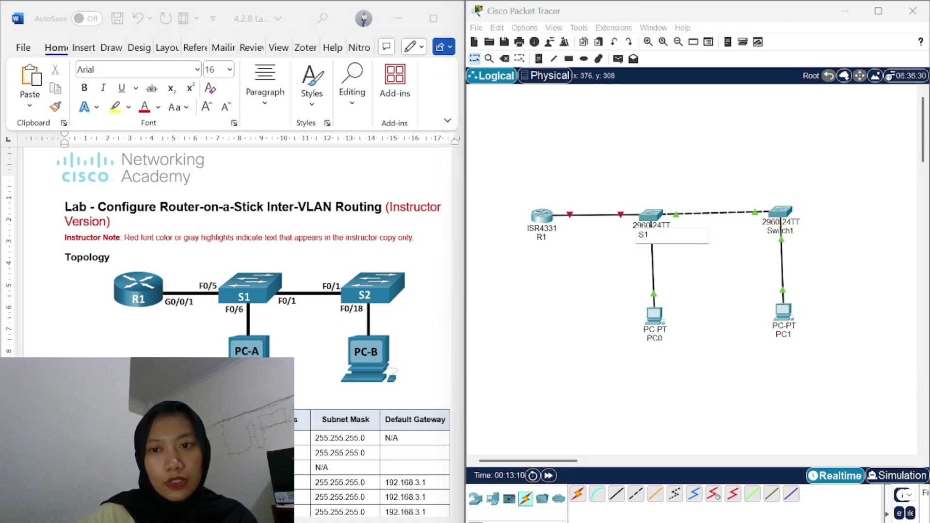
pyautogui.click(776, 232)
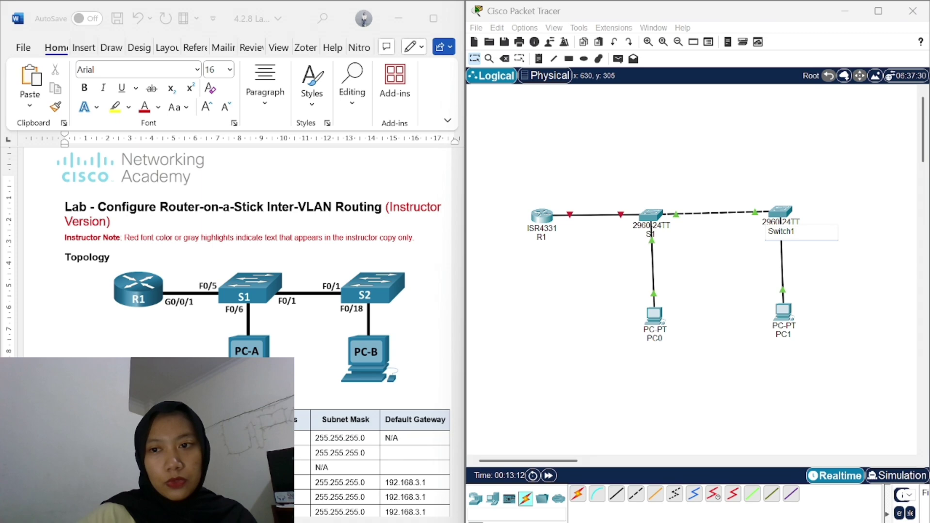
pyautogui.press('BackSpace')
pyautogui.press('BackSpace')
pyautogui.press('BackSpace')
pyautogui.write('2')
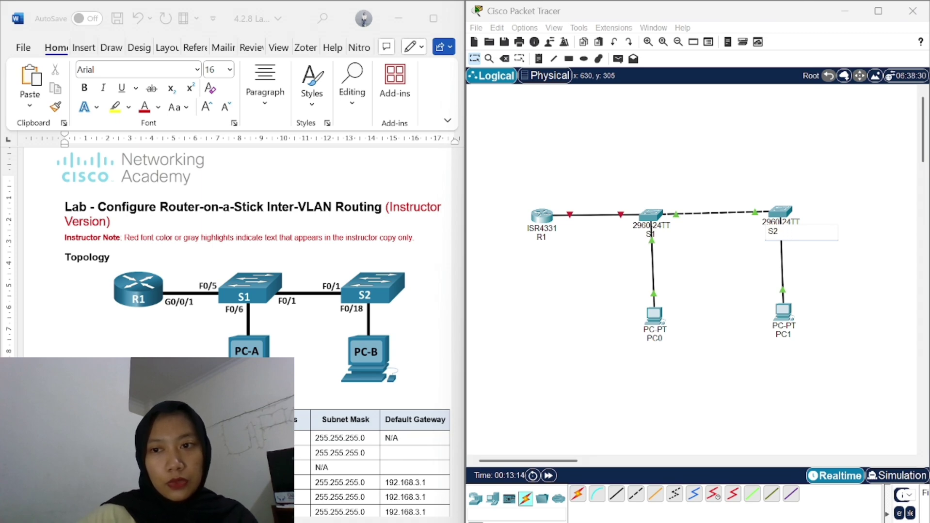
# Rename the PC below S1 as PC-A and the PC below S2 as PC-B, nudging PC-B slightly down
pyautogui.click(656, 339)
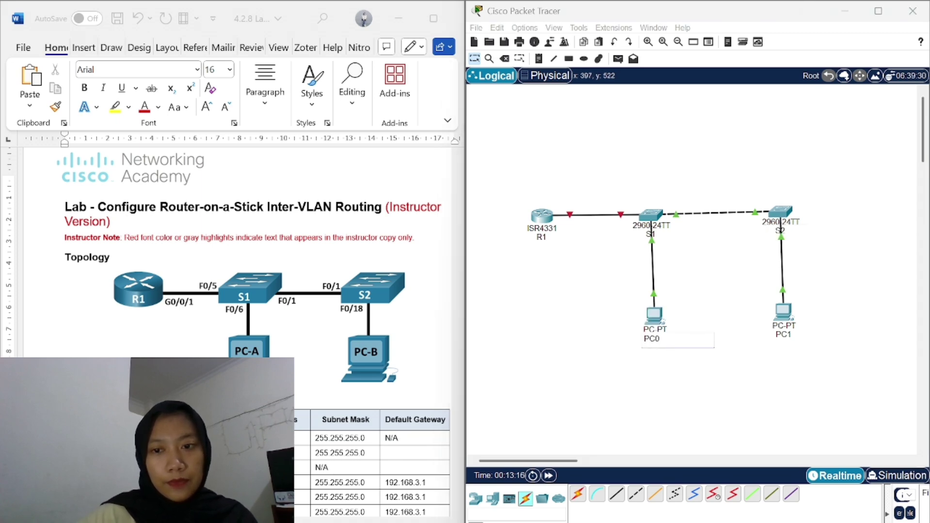
pyautogui.write('-a')
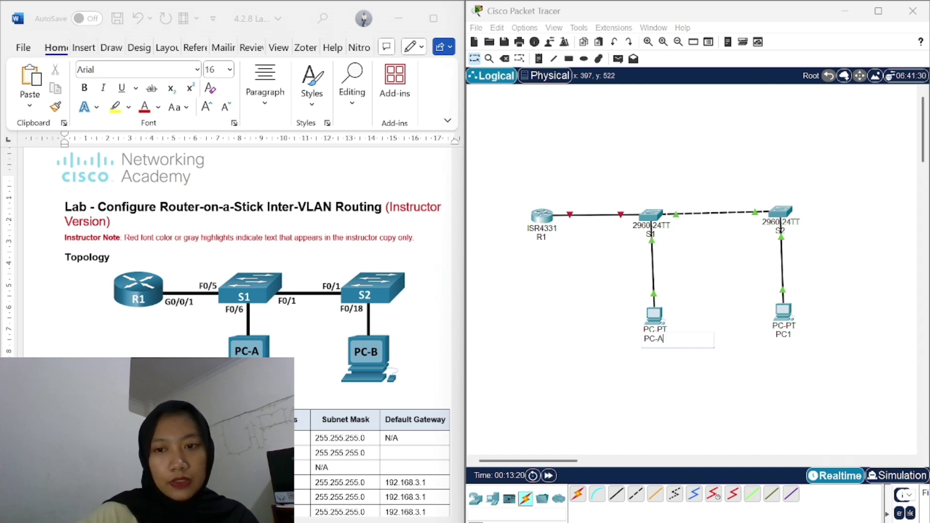
pyautogui.click(784, 340)
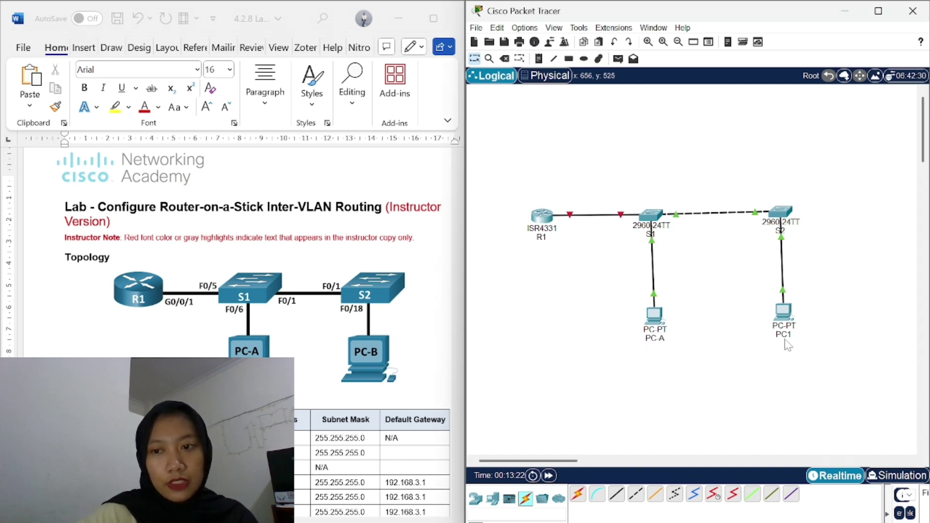
pyautogui.click(783, 339)
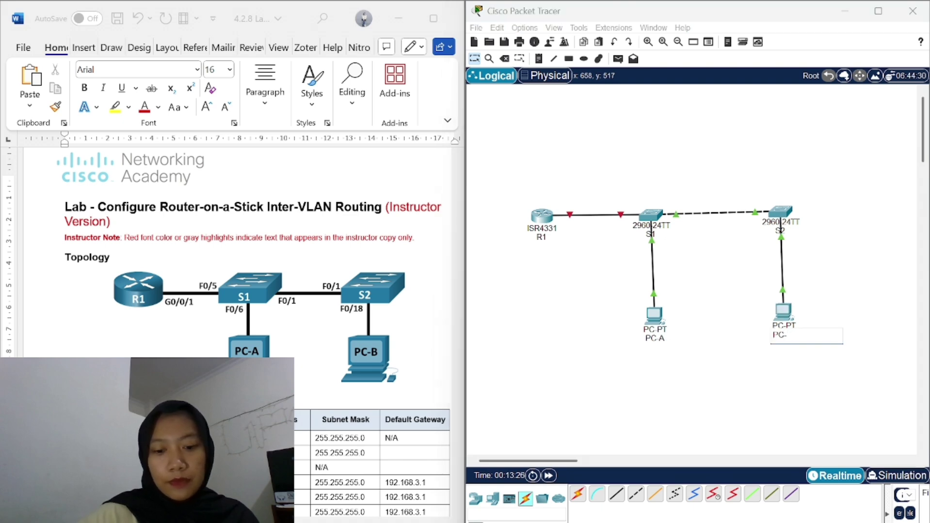
pyautogui.click(674, 377)
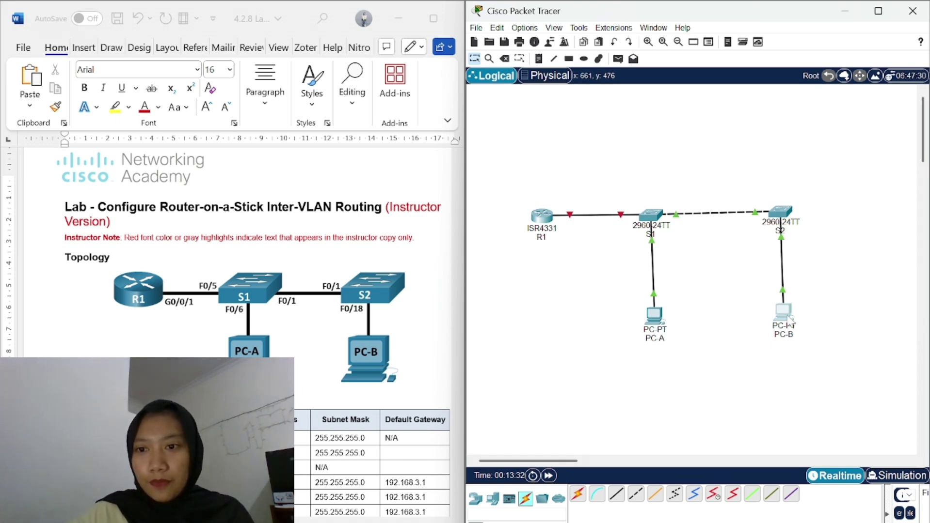
pyautogui.moveTo(790, 320); pyautogui.dragTo(789, 324)
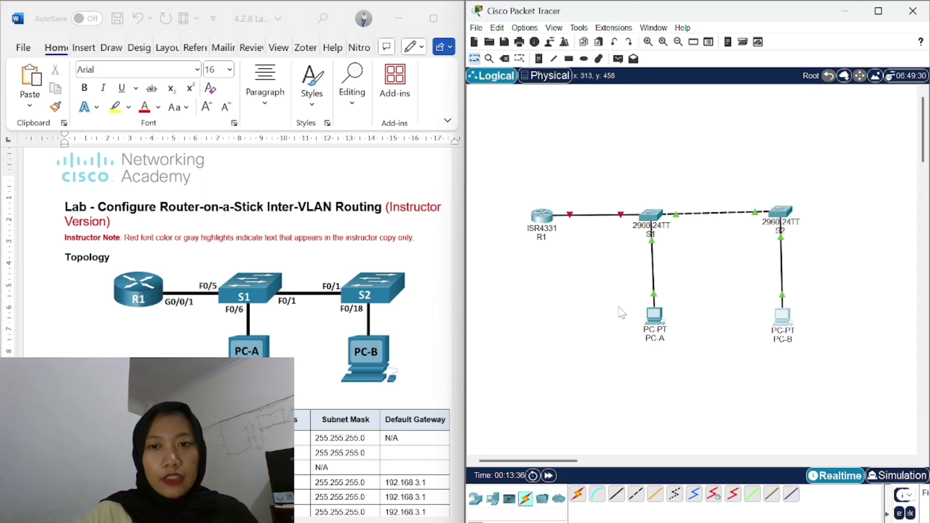
# Connect the Console port of S1 to the RS 232 port of PC-A with a console cable
pyautogui.click(597, 496)
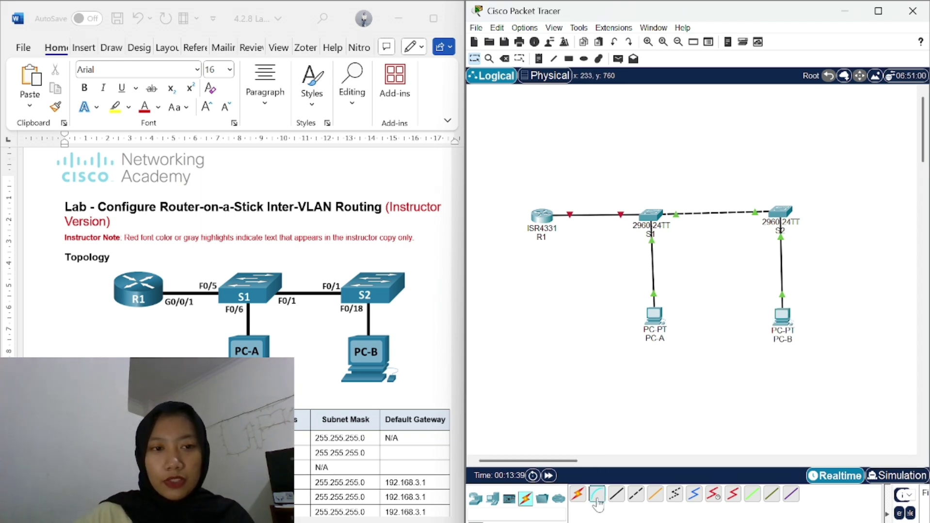
pyautogui.click(652, 216)
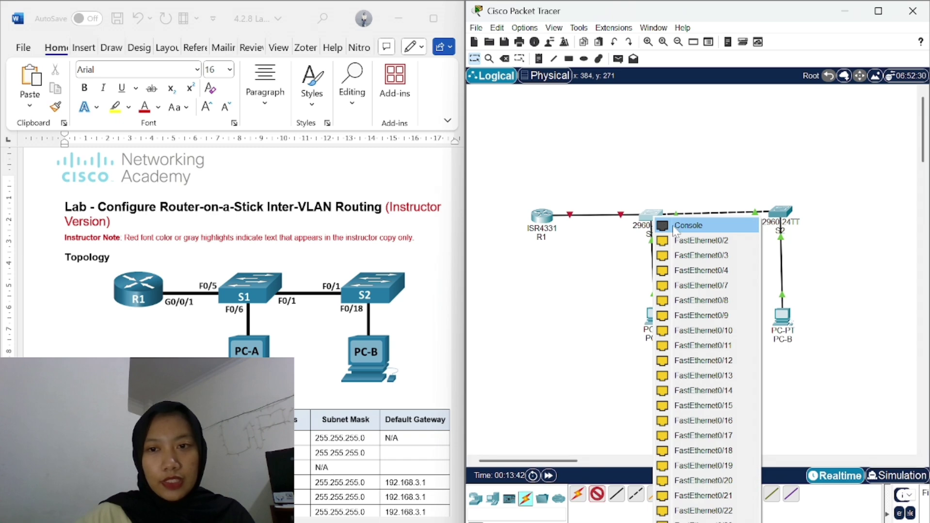
pyautogui.click(669, 219)
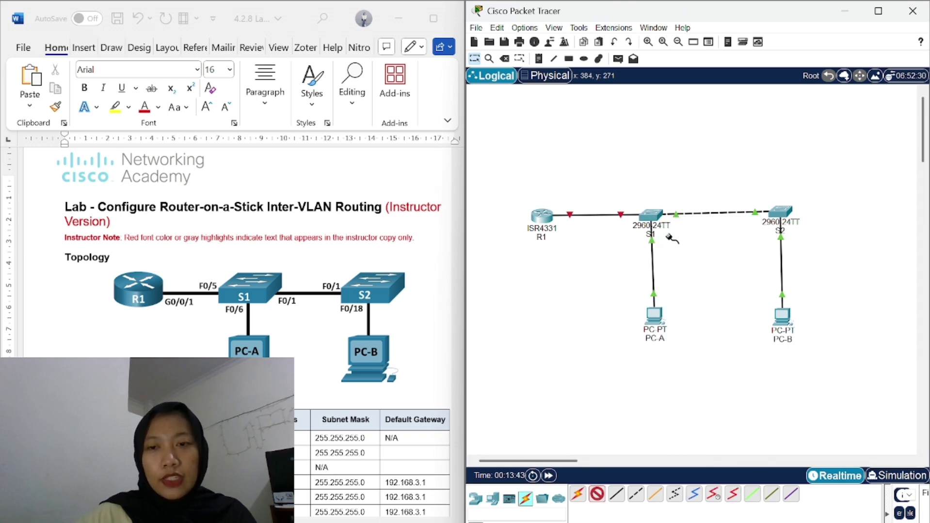
pyautogui.click(655, 317)
pyautogui.click(688, 328)
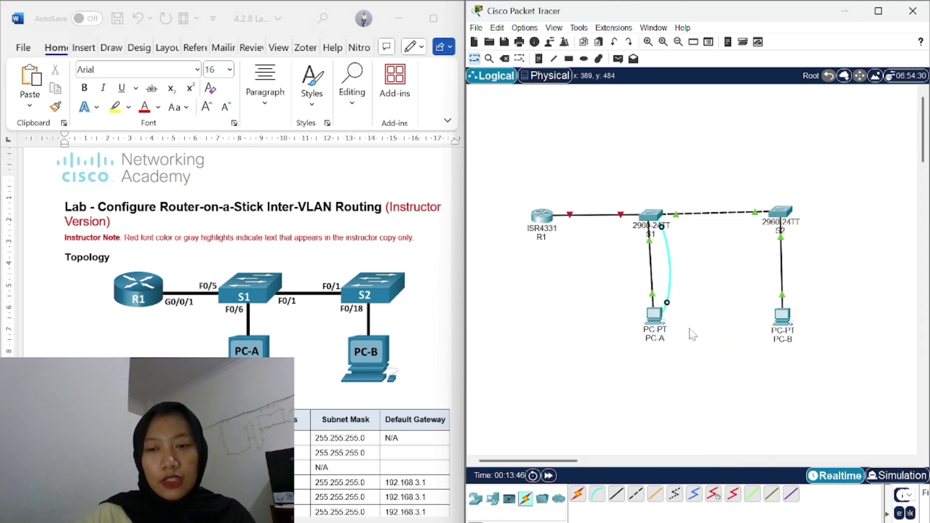
# Connect the Console port of S2 to the RS 232 port of PC-B with a console cable
pyautogui.click(598, 492)
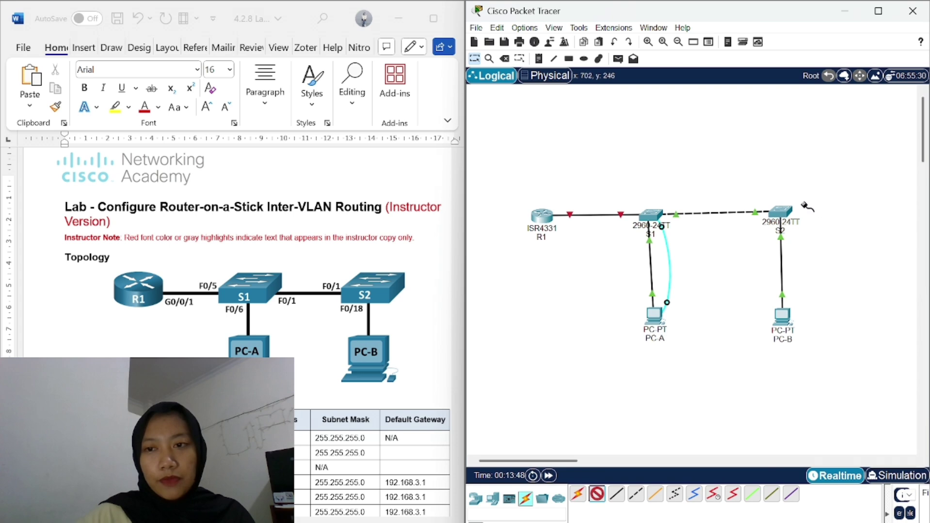
pyautogui.click(775, 214)
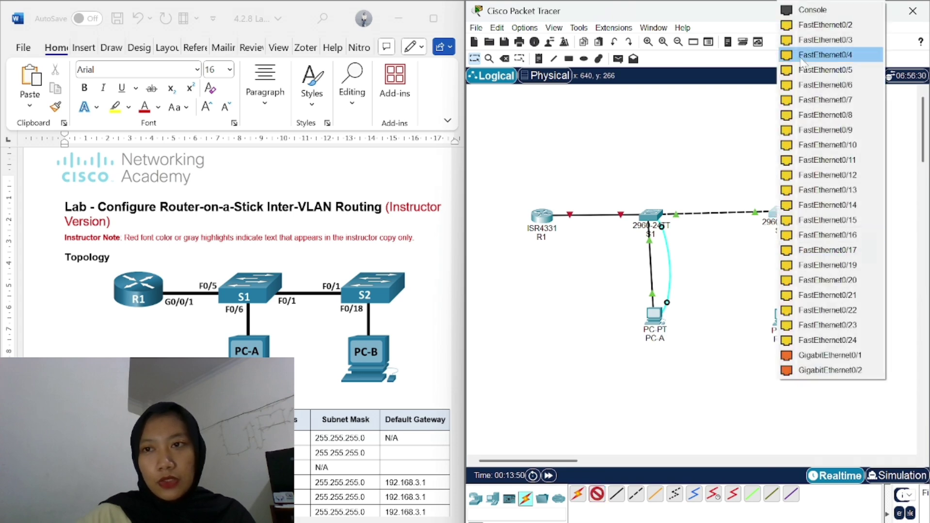
pyautogui.click(807, 13)
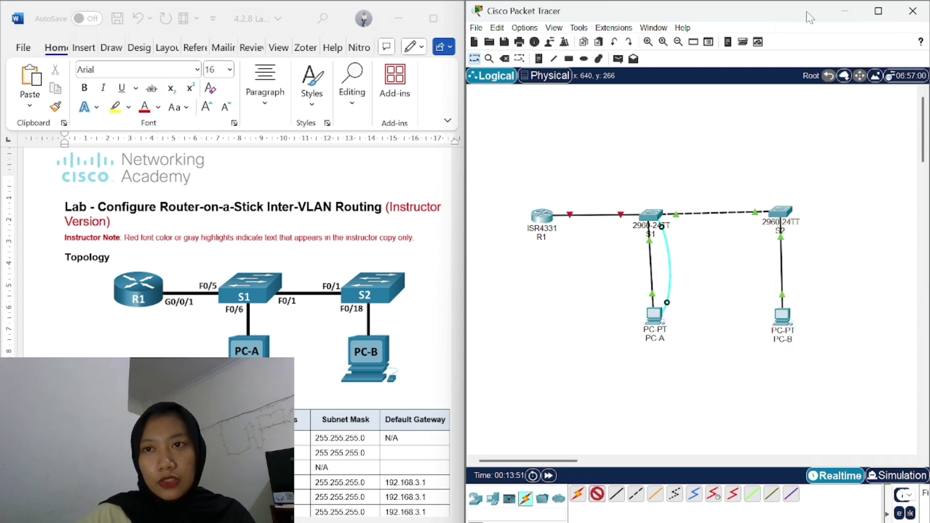
pyautogui.click(785, 323)
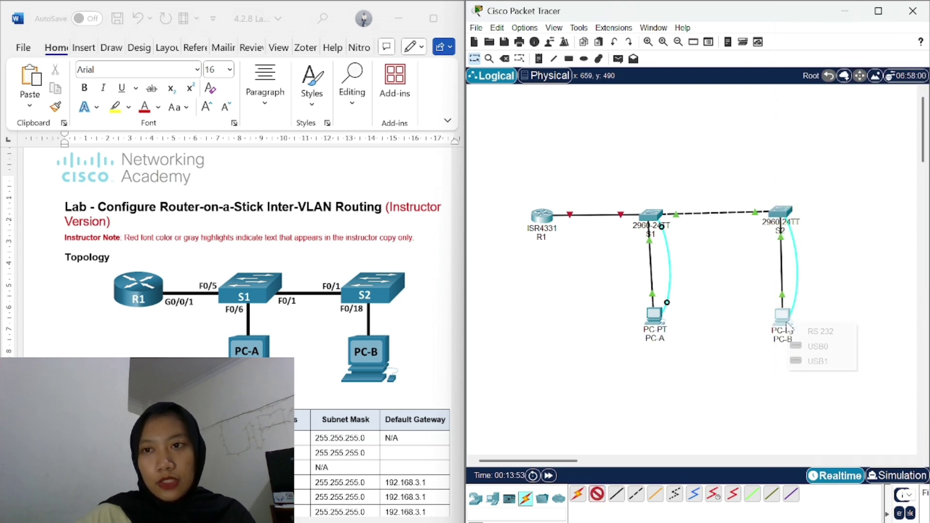
pyautogui.click(825, 337)
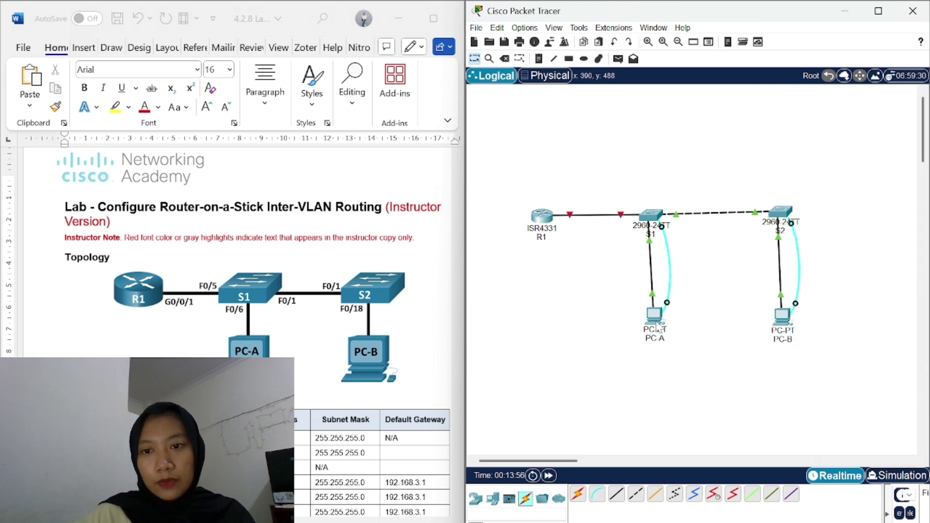
pyautogui.moveTo(656, 326); pyautogui.dragTo(662, 330)
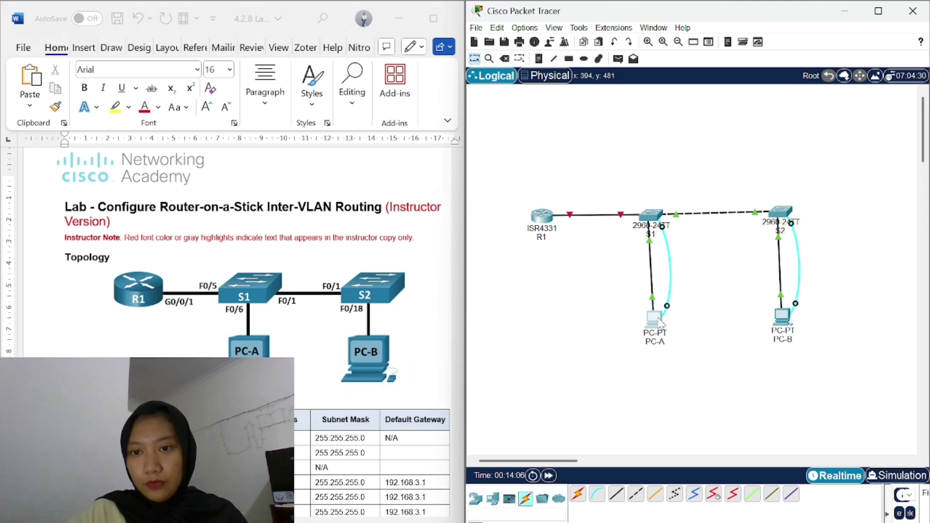
pyautogui.moveTo(660, 322); pyautogui.dragTo(658, 320)
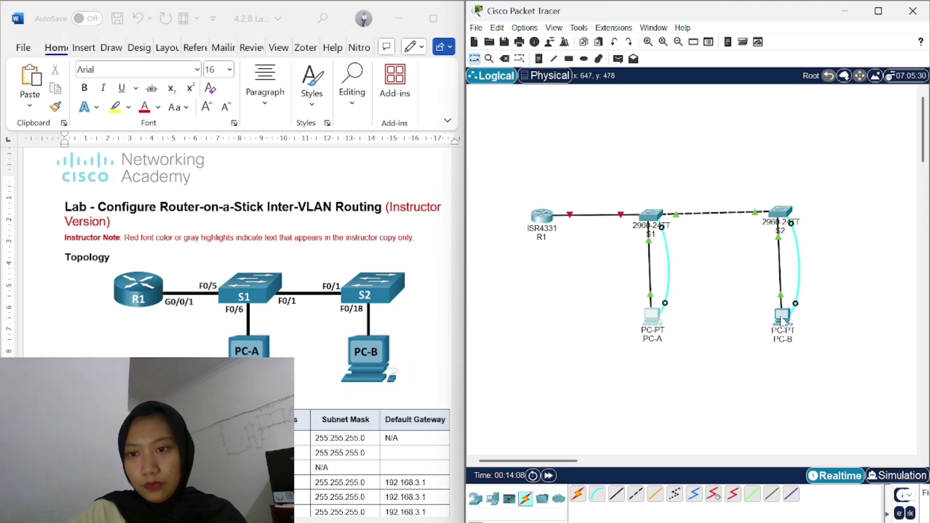
pyautogui.click(782, 320)
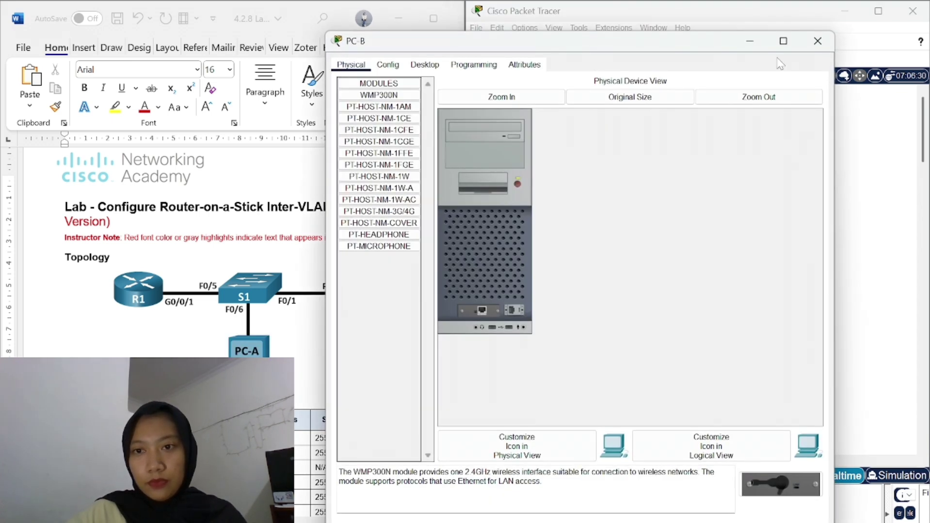
pyautogui.click(817, 41)
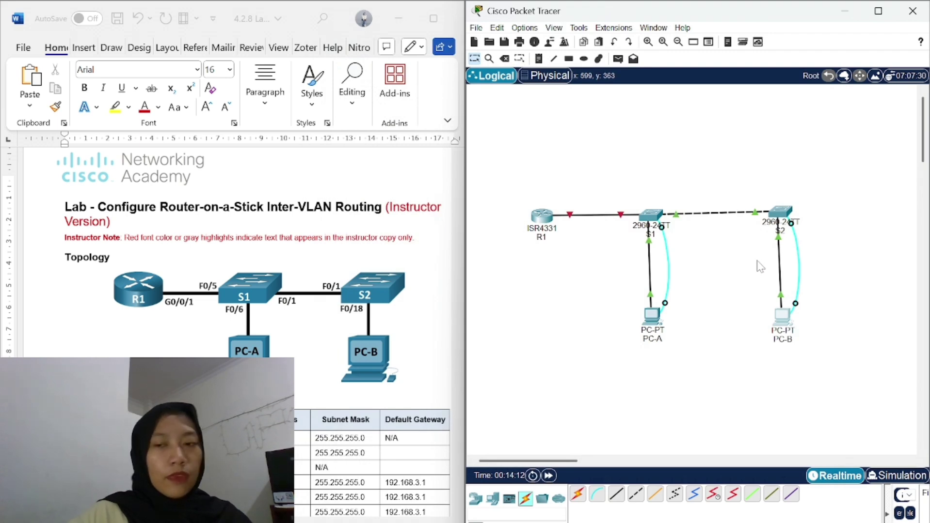
# Set PC-A's static IPv4 address to 192.168.3.3 in its IP Configuration, following the lab's addressing table
pyautogui.scroll(-2, 362, 344)
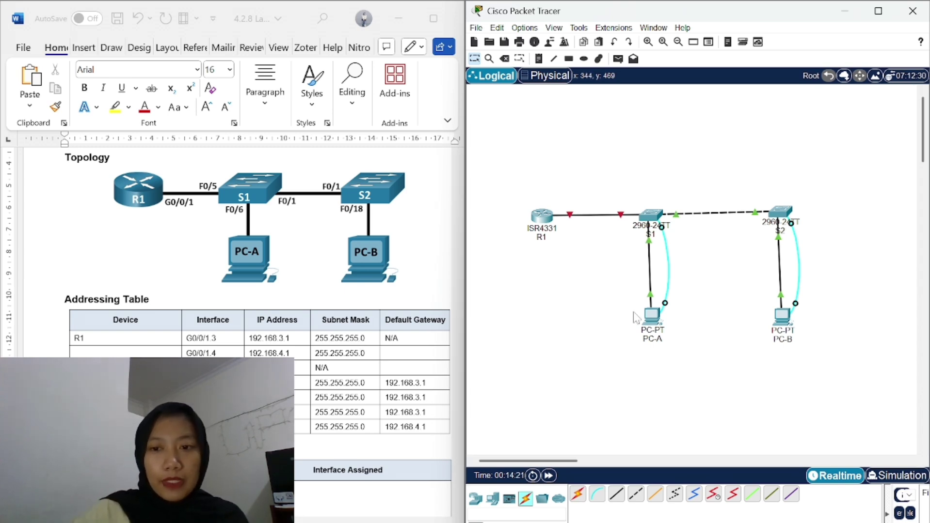
pyautogui.click(651, 318)
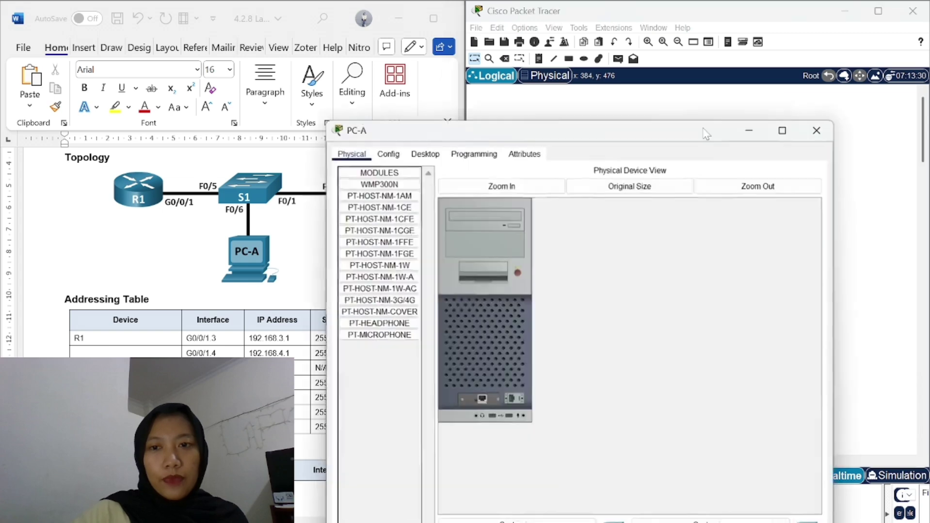
pyautogui.click(431, 159)
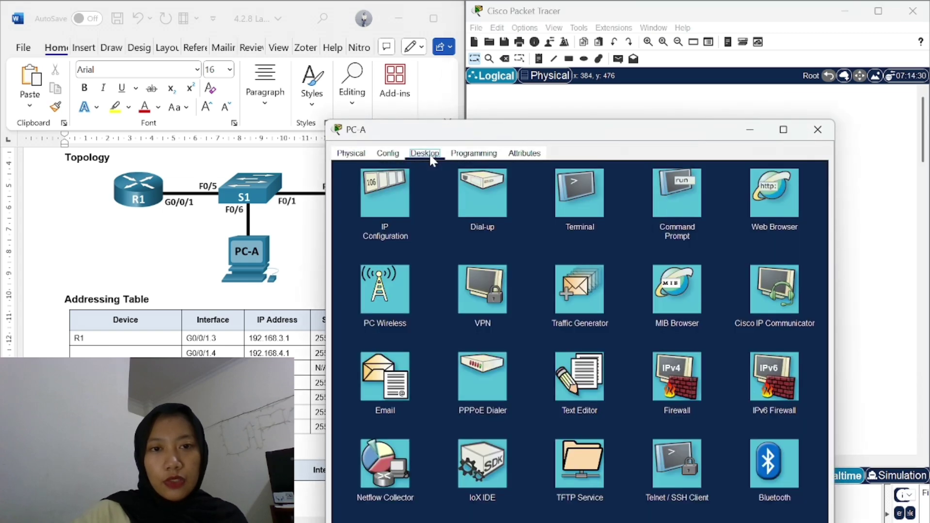
pyautogui.click(402, 210)
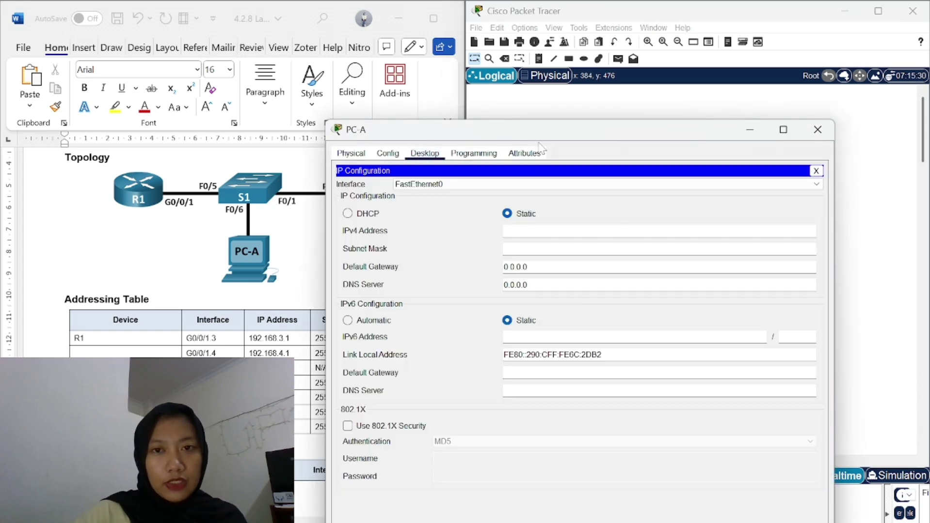
pyautogui.moveTo(541, 137); pyautogui.dragTo(614, 73)
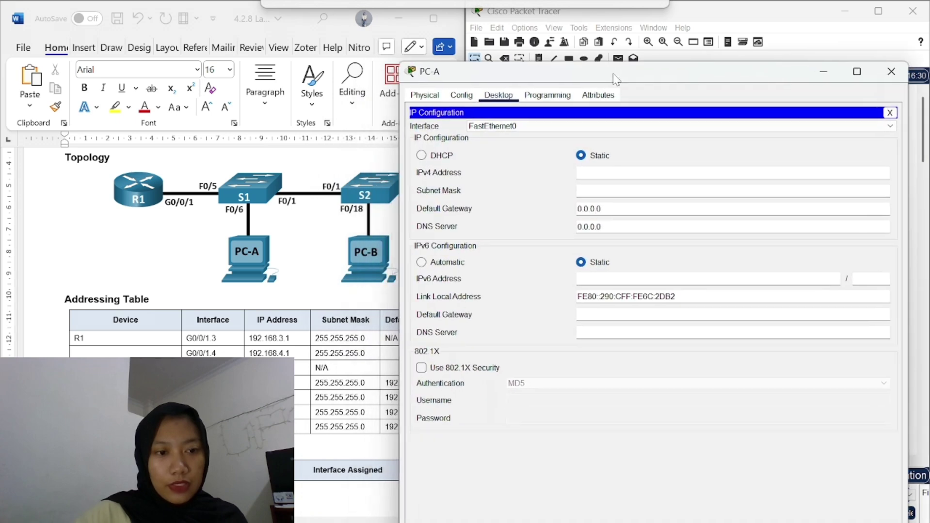
pyautogui.scroll(-5, 295, 324)
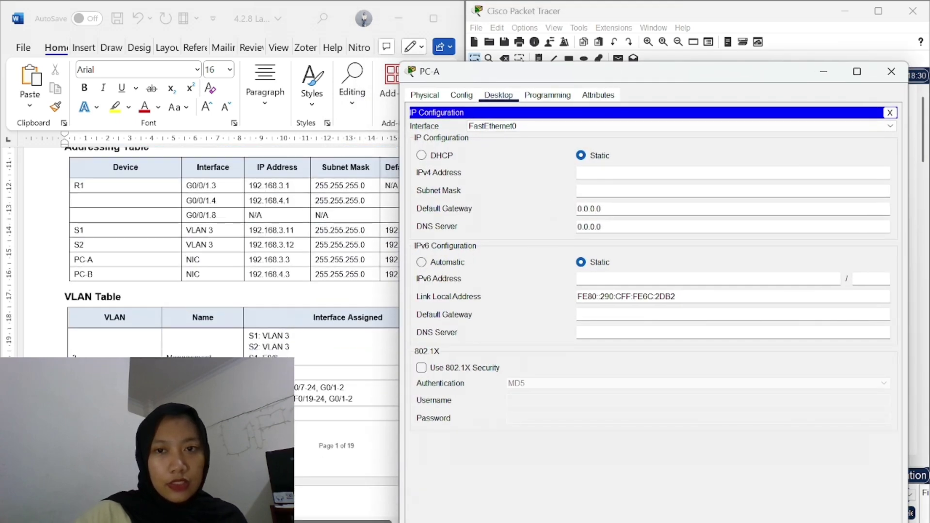
pyautogui.write('192')
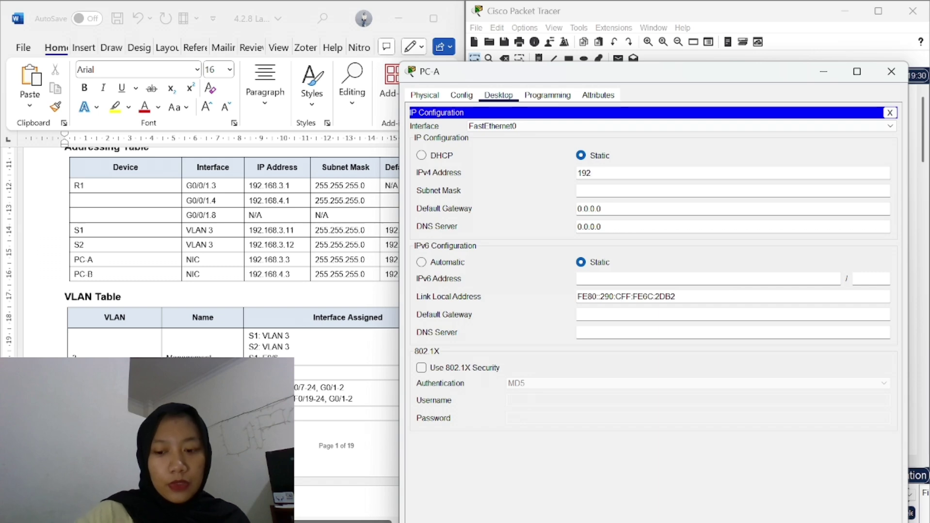
pyautogui.write('.168.3.3')
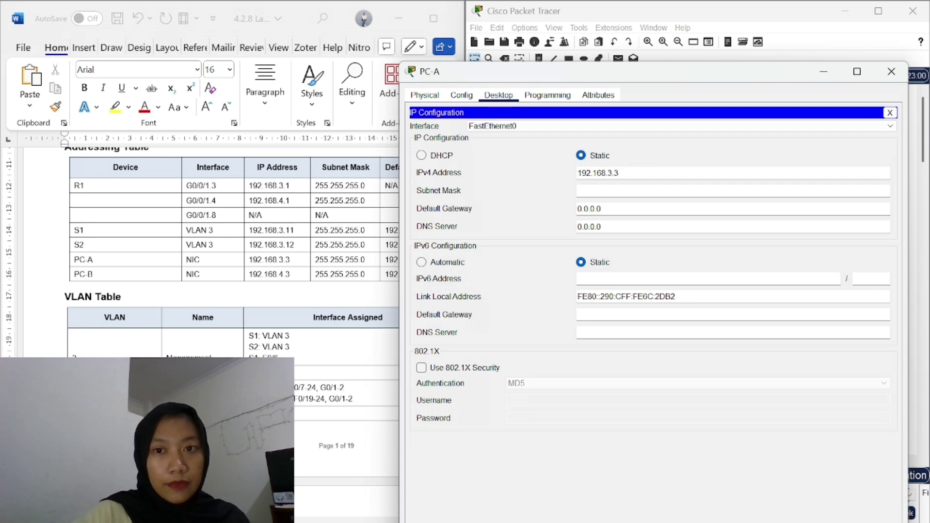
# Fill in PC-A's subnet mask 255.255.255.0 and IPv4 default gateway 192.168.3.1, closing its configuration window
pyautogui.click(601, 191)
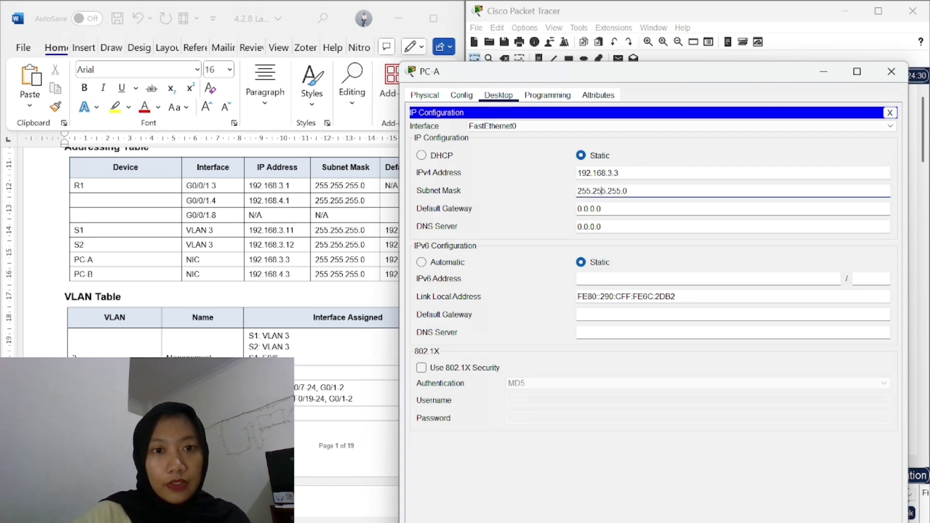
pyautogui.hscroll(2, 284, 263)
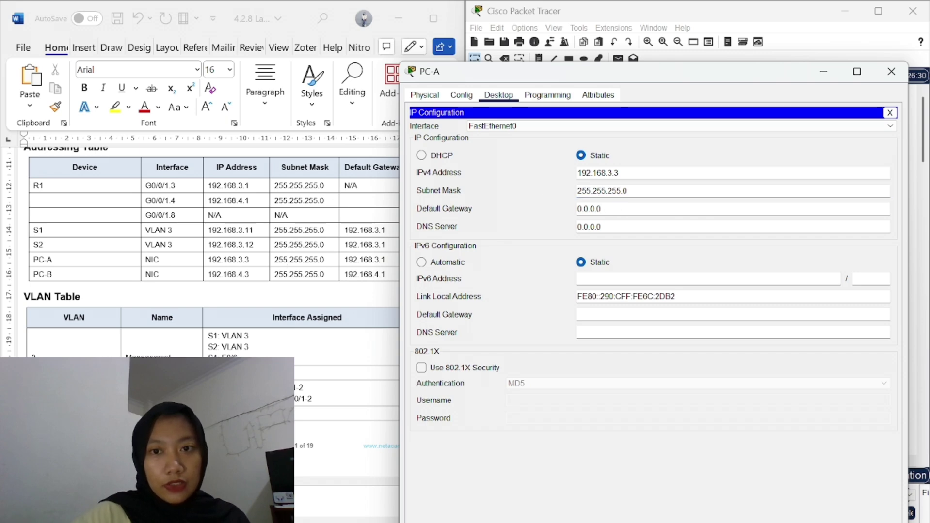
pyautogui.press('BackSpace')
pyautogui.press('BackSpace')
pyautogui.press('BackSpace')
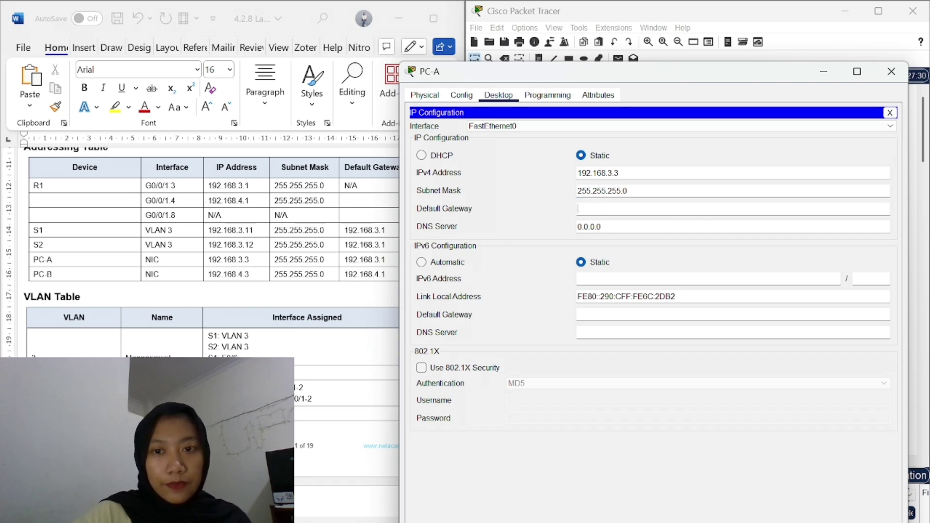
pyautogui.write('192.16')
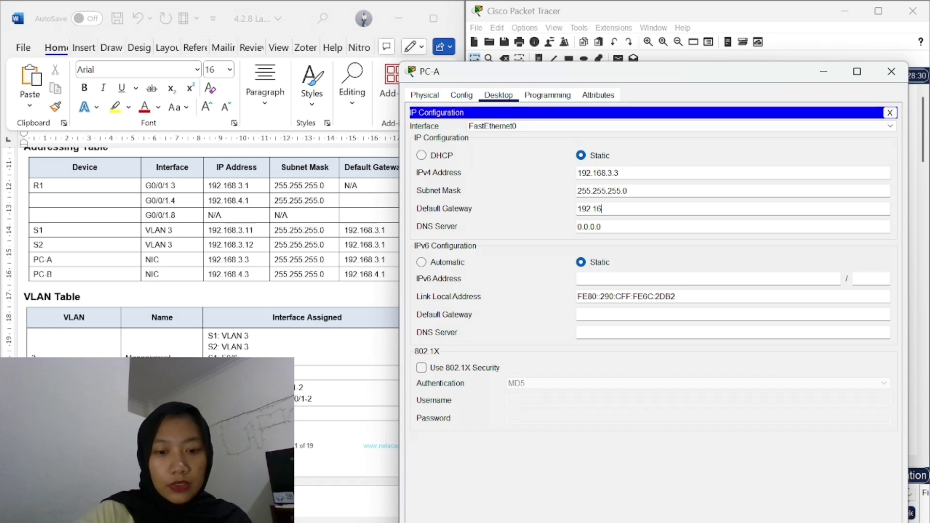
pyautogui.write('8.2')
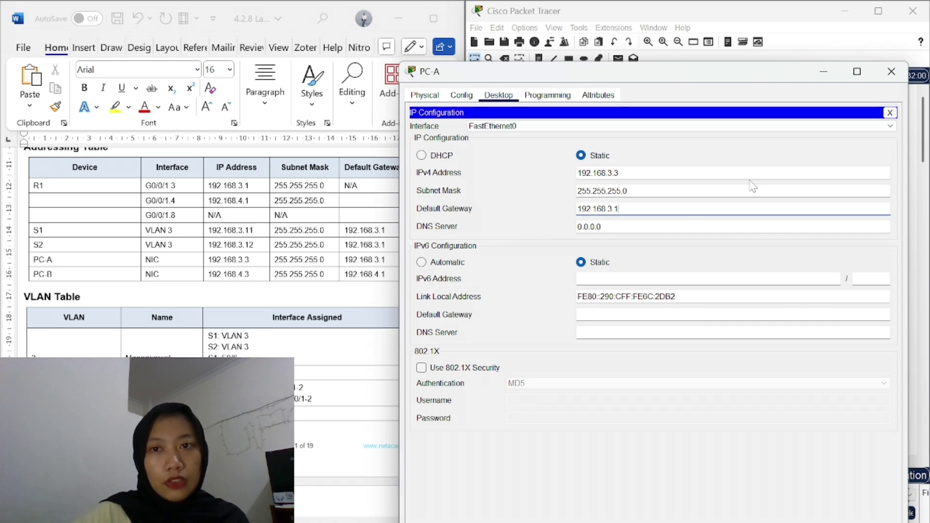
pyautogui.click(891, 72)
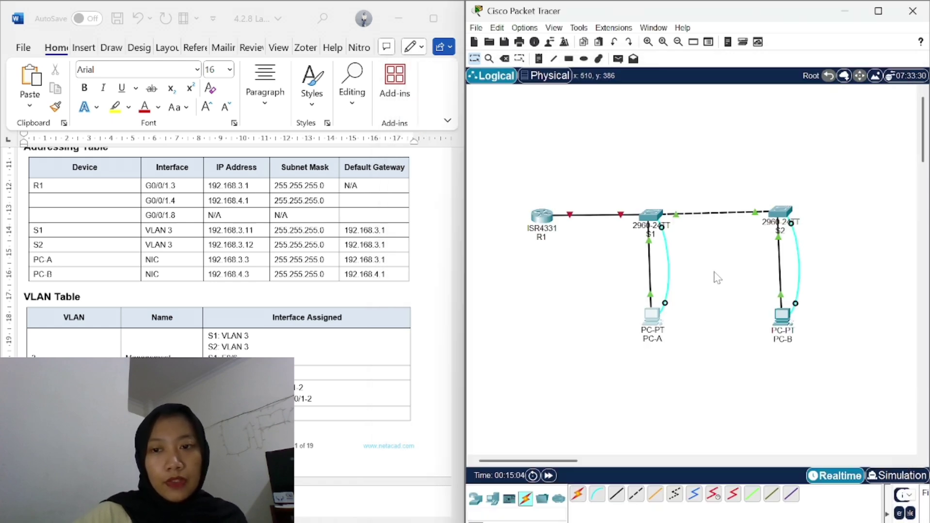
# Give PC-B the static IPv4 address 192.168.4.3 with subnet mask 255.255.255.0 in its IP Configuration
pyautogui.click(781, 326)
pyautogui.click(435, 68)
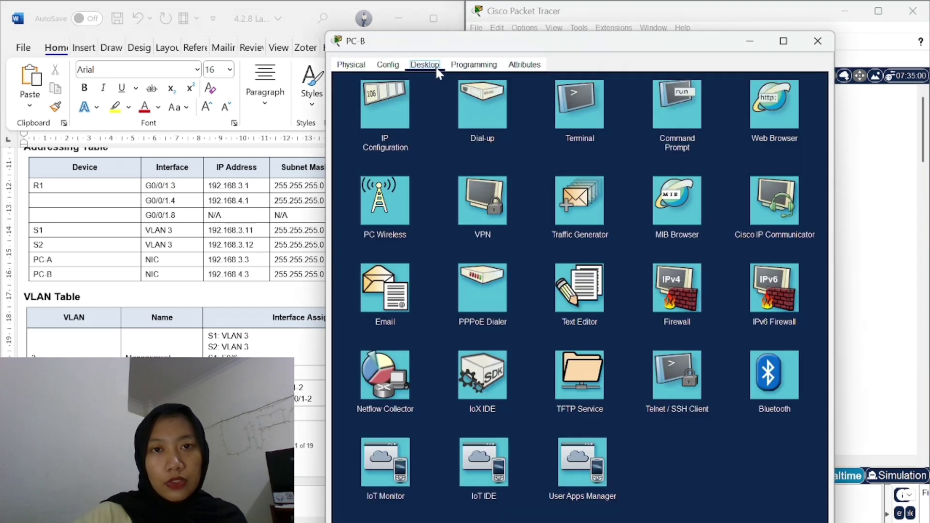
pyautogui.click(396, 139)
pyautogui.click(396, 107)
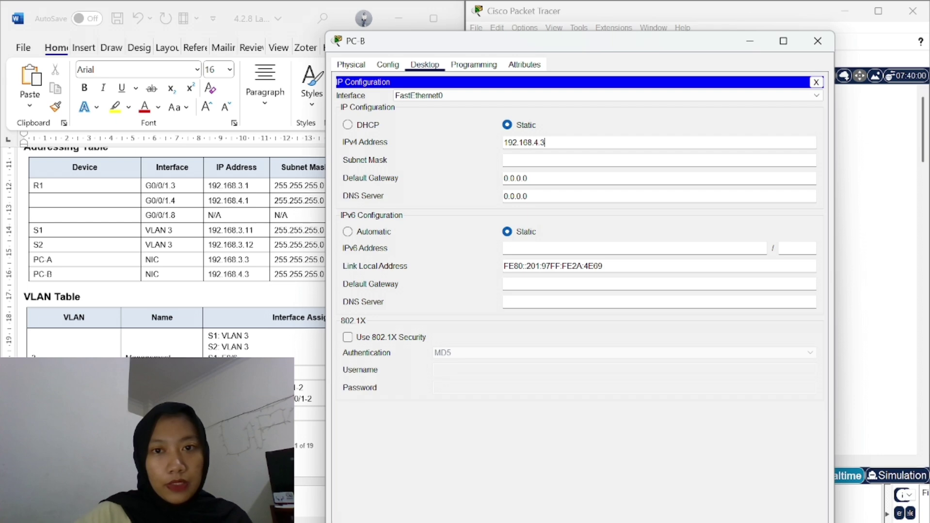
pyautogui.click(545, 160)
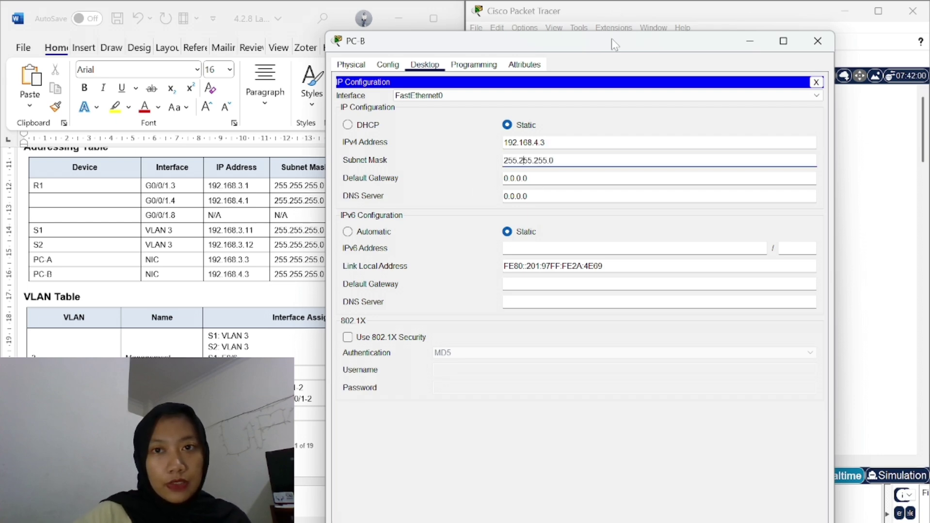
# Set PC-B's IPv4 default gateway to 192.168.4.1 and close its configuration window
pyautogui.moveTo(611, 38); pyautogui.dragTo(686, 35)
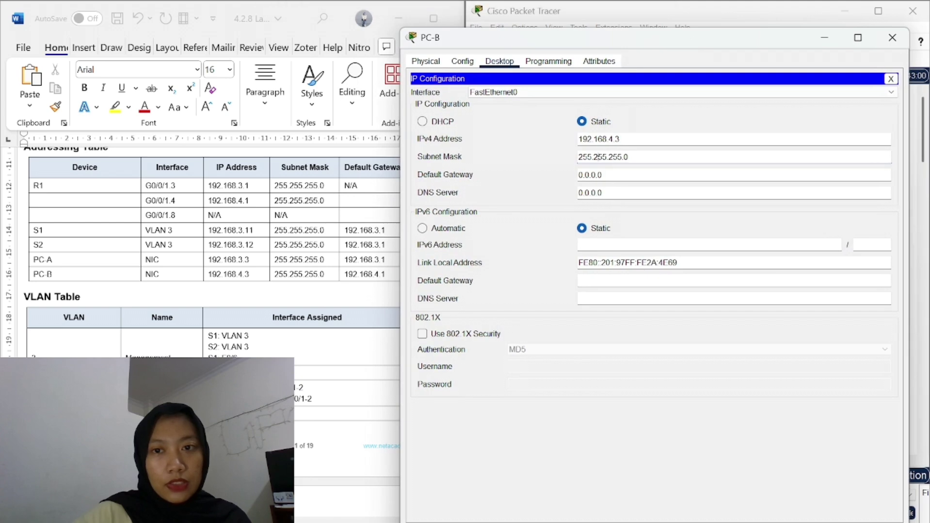
pyautogui.click(602, 174)
pyautogui.press('BackSpace')
pyautogui.press('BackSpace')
pyautogui.press('BackSpace')
pyautogui.press('BackSpace')
pyautogui.press('BackSpace')
pyautogui.press('BackSpace')
pyautogui.press('BackSpace')
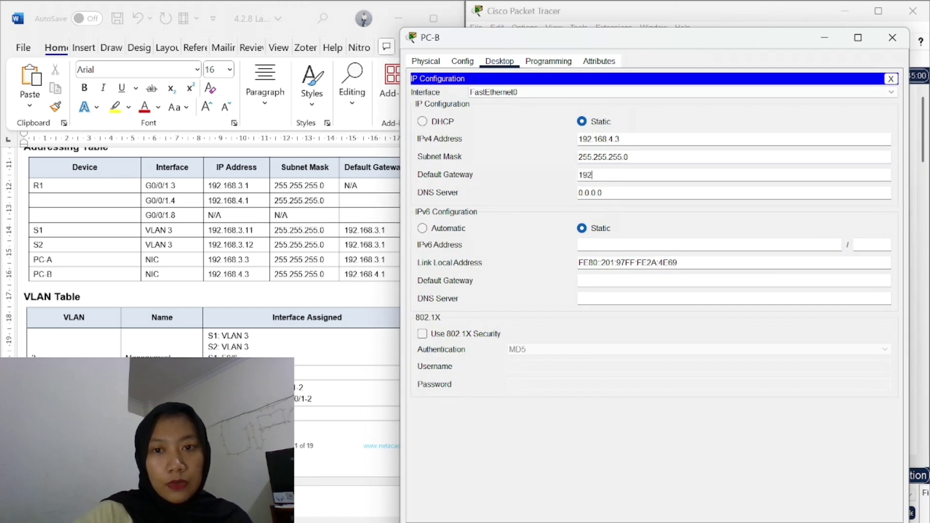
pyautogui.write('192.168.4.1')
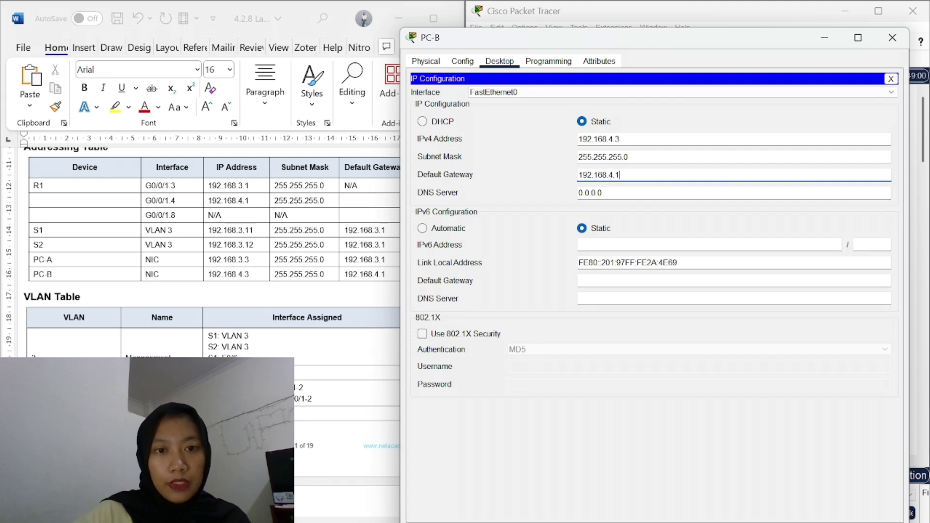
pyautogui.click(891, 37)
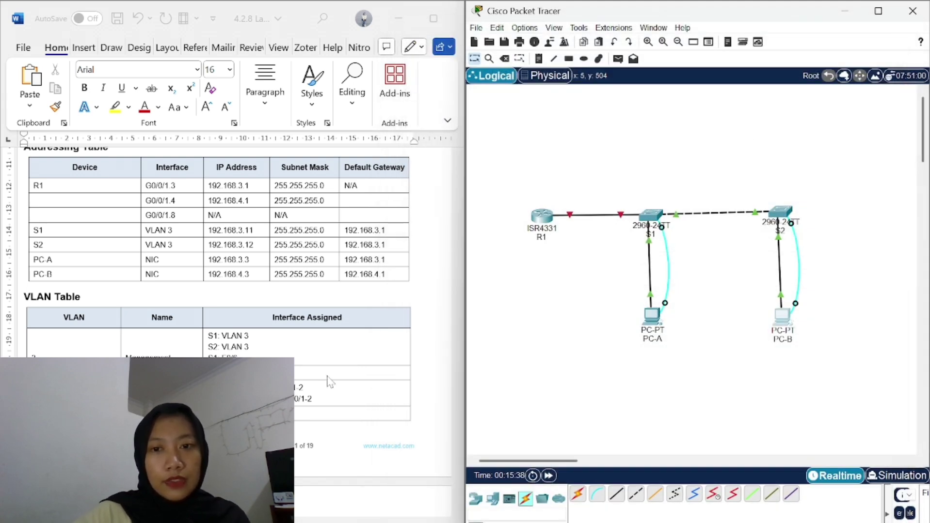
# Review the lab document from the VLAN table through the basic device settings to the VLAN creation commands in Part 2, Step 1
pyautogui.scroll(-5, 307, 355)
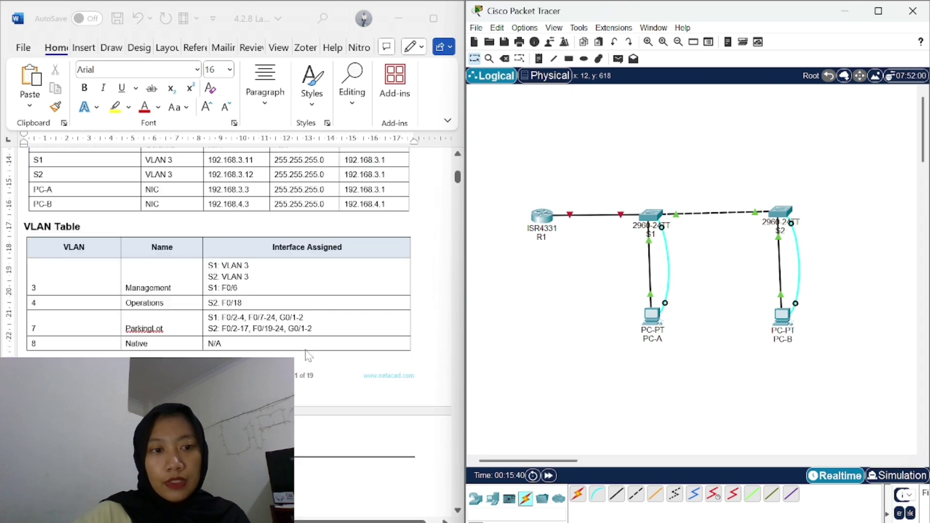
pyautogui.scroll(-15, 307, 356)
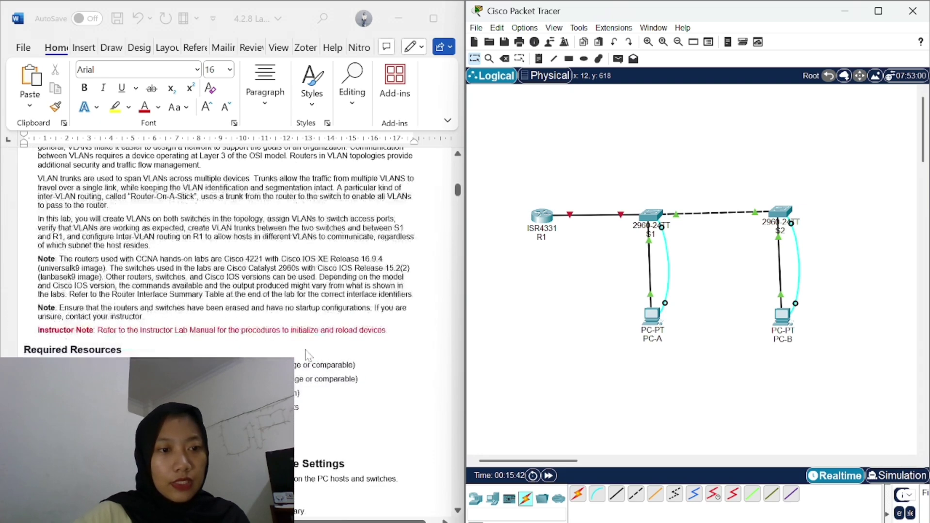
pyautogui.scroll(-12, 307, 355)
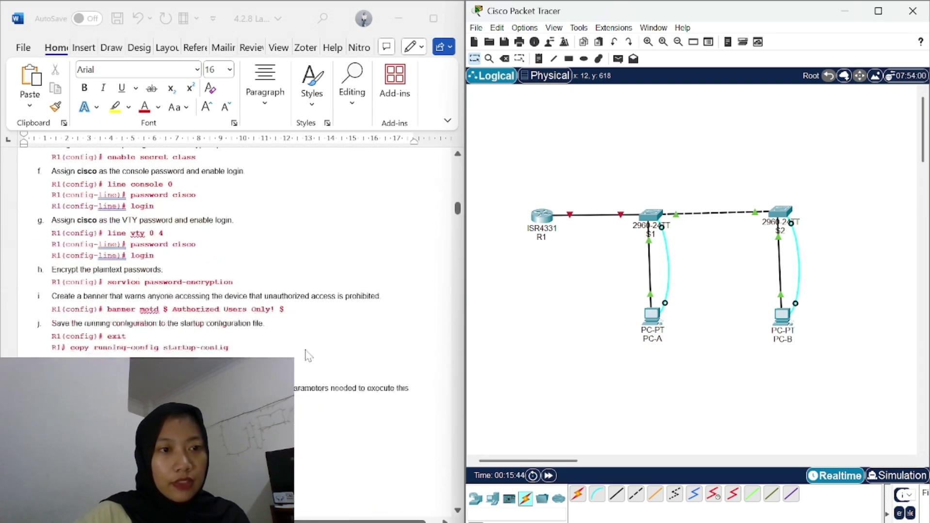
pyautogui.scroll(-3, 307, 356)
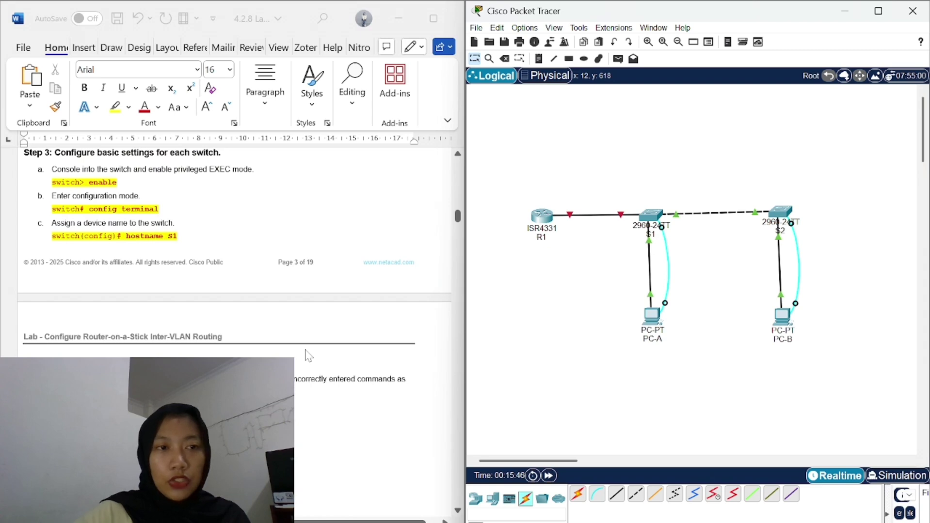
pyautogui.scroll(5, 307, 356)
pyautogui.scroll(-11, 307, 355)
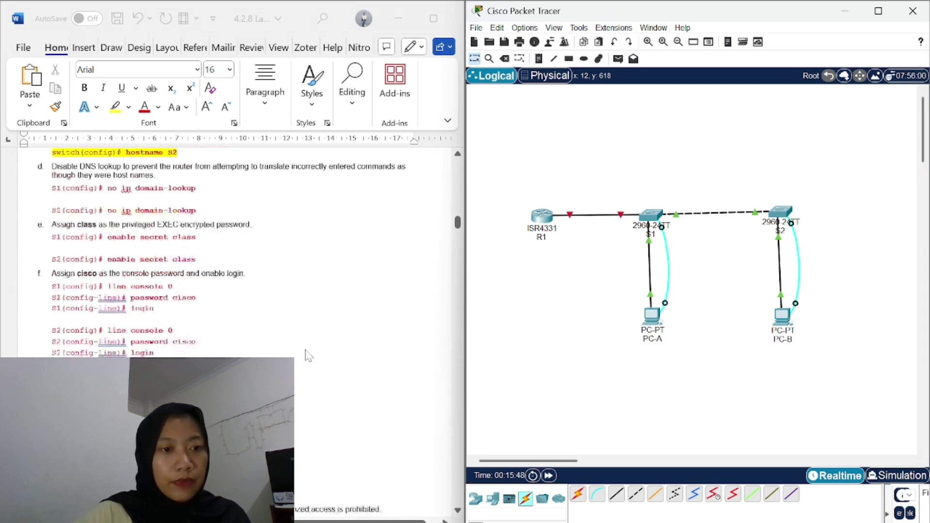
pyautogui.scroll(-15, 306, 355)
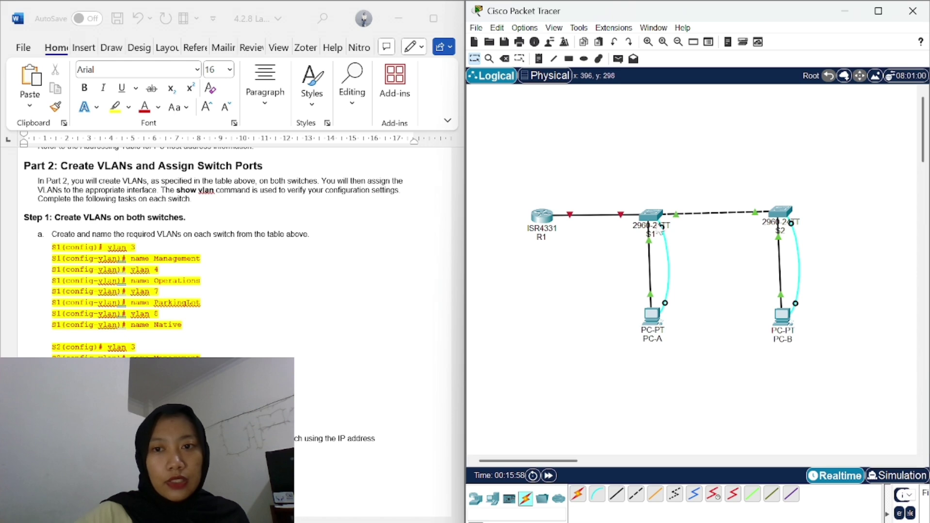
# Open a Terminal session on PC-A with the default port settings and start the console command line of switch S1
pyautogui.click(656, 321)
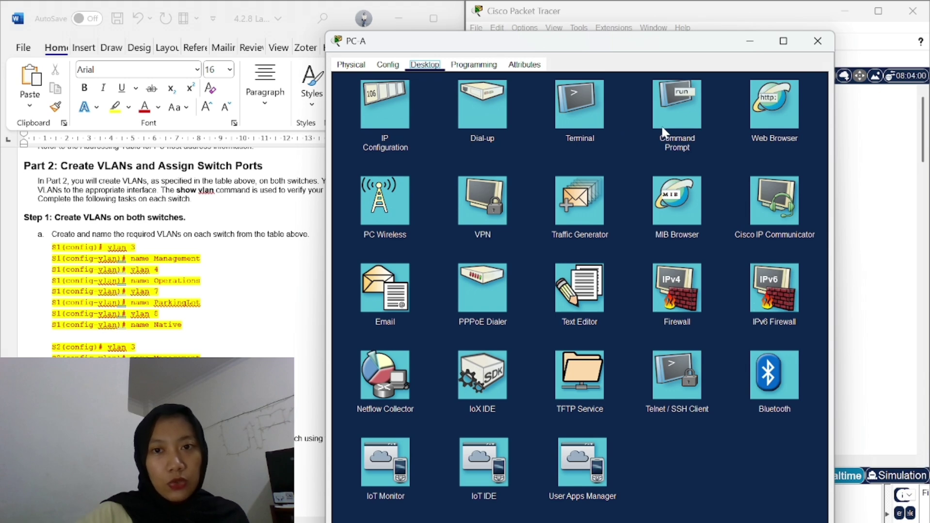
pyautogui.click(583, 129)
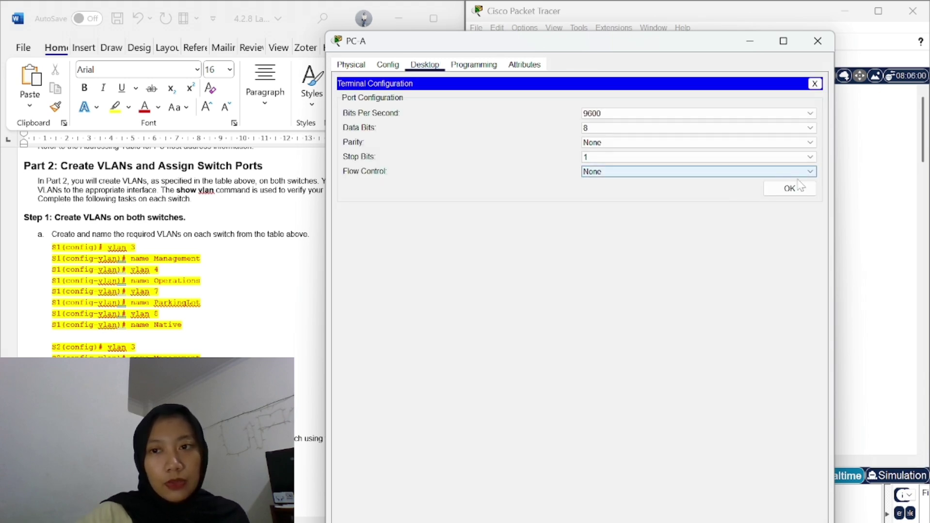
pyautogui.click(785, 198)
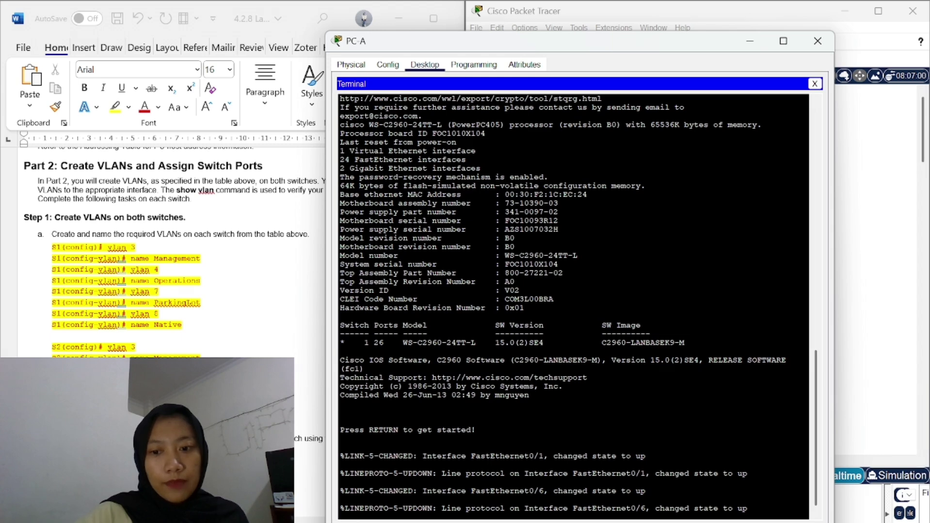
pyautogui.press('Return')
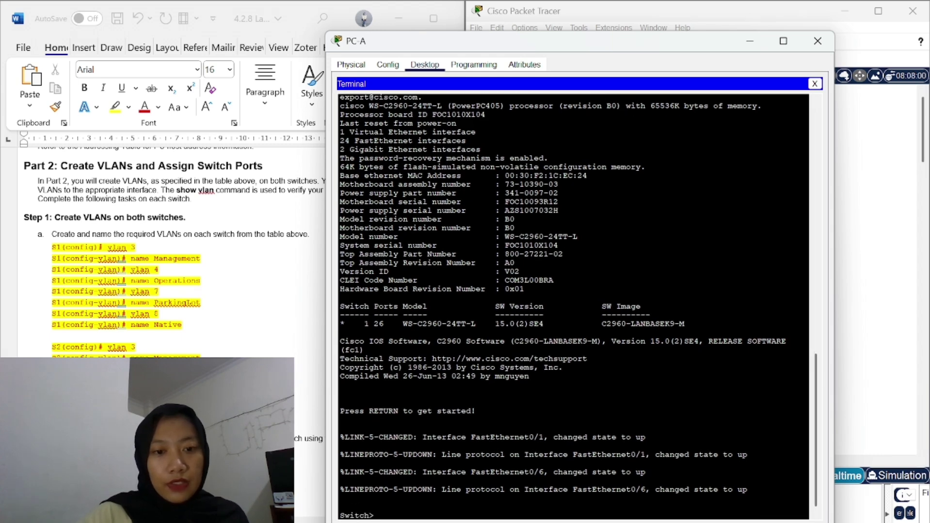
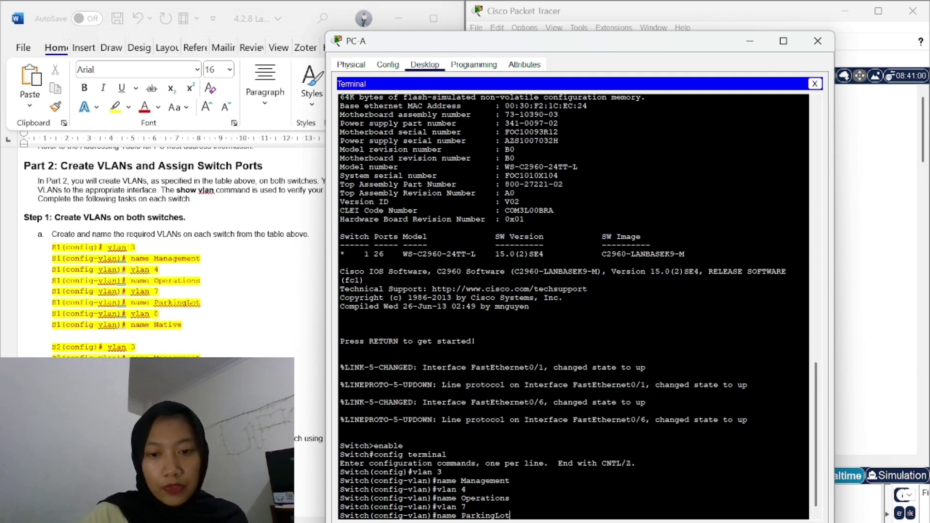
# Name VLAN 7 ParkingLot and create VLAN 8 on switch S1
pyautogui.press('Return')
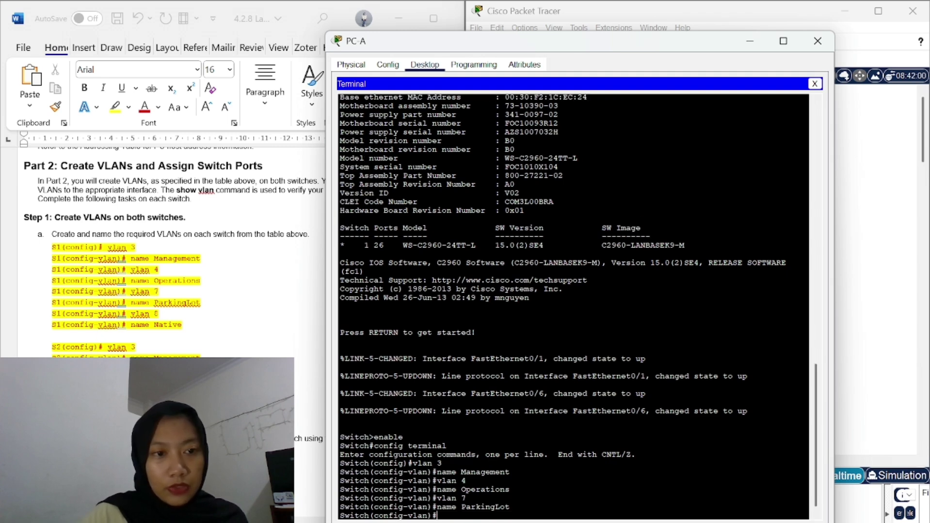
pyautogui.press('Up')
pyautogui.press('Up')
pyautogui.press('BackSpace')
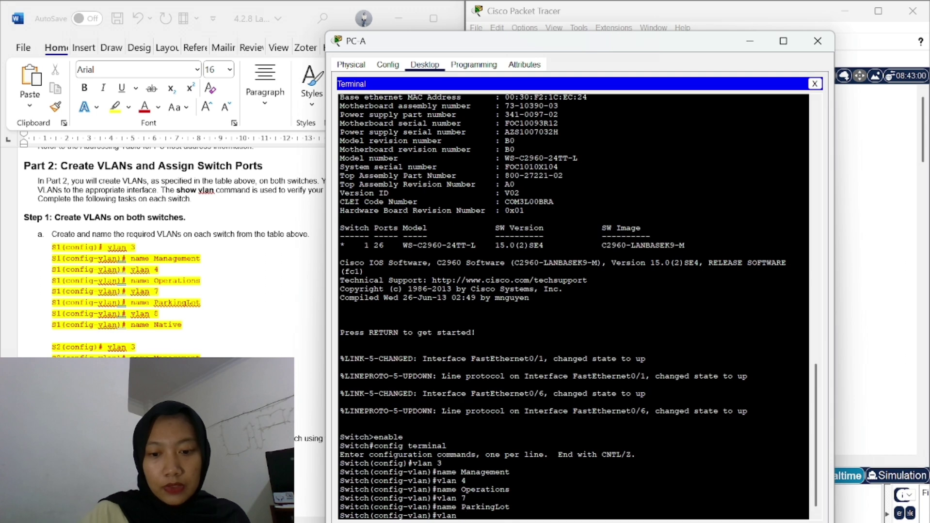
pyautogui.write('8')
pyautogui.press('Return')
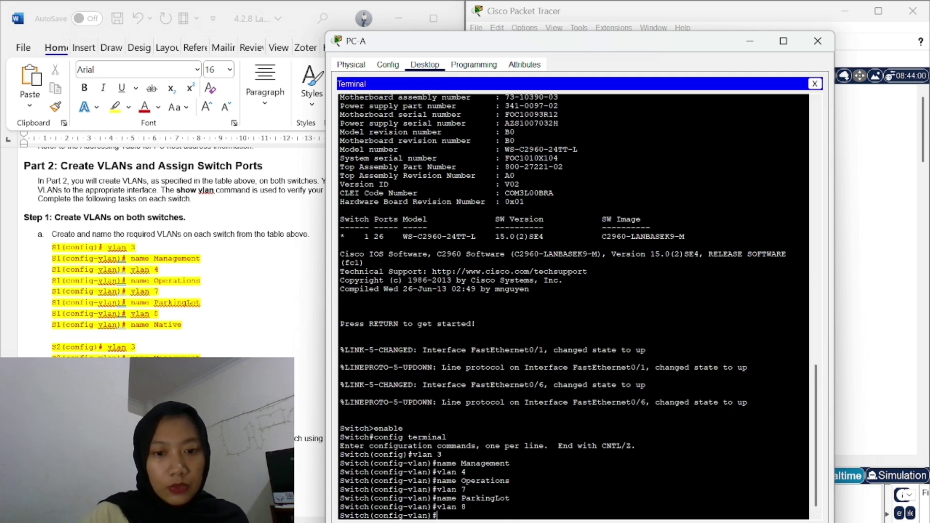
# Name VLAN 8 Native and exit VLAN configuration mode to S1's global configuration
pyautogui.press('Up')
pyautogui.press('Up')
pyautogui.press('BackSpace')
pyautogui.press('BackSpace')
pyautogui.press('BackSpace')
pyautogui.press('BackSpace')
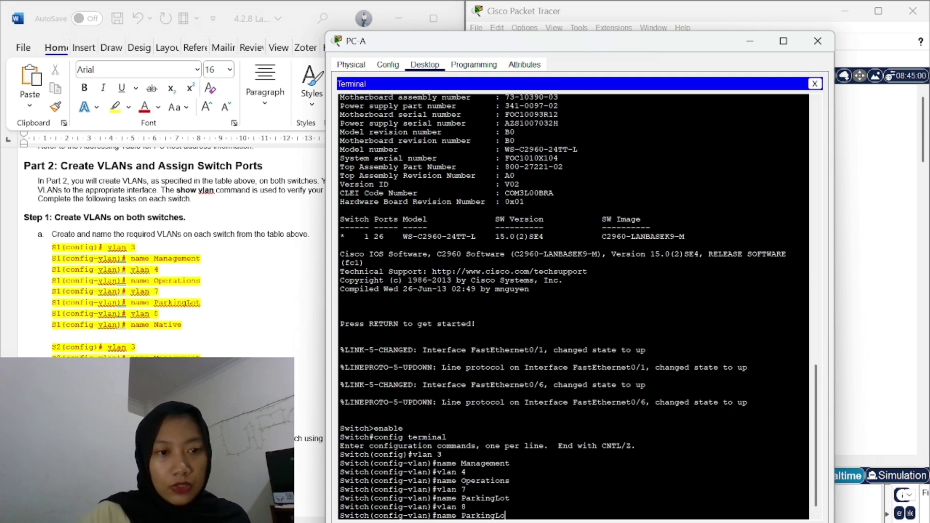
pyautogui.press('BackSpace')
pyautogui.press('BackSpace')
pyautogui.press('BackSpace')
pyautogui.press('BackSpace')
pyautogui.press('BackSpace')
pyautogui.press('BackSpace')
pyautogui.write('Na')
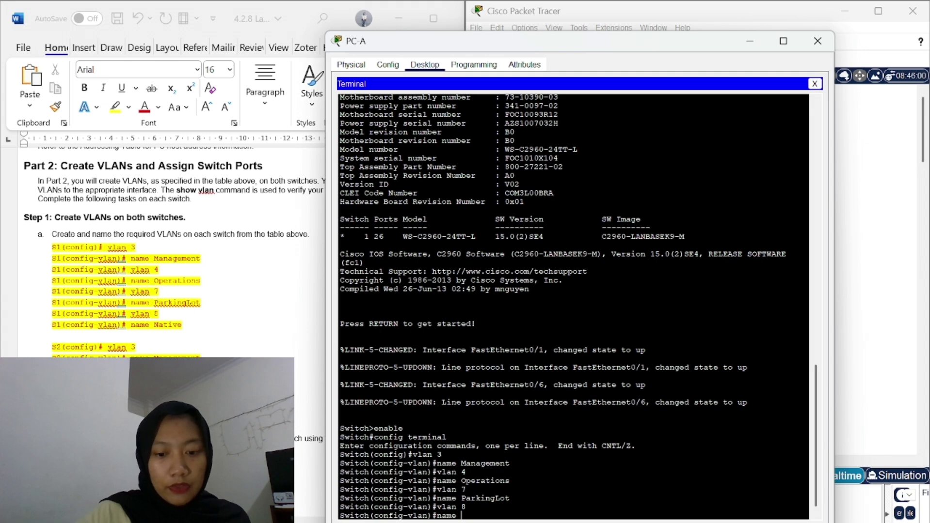
pyautogui.write('tive')
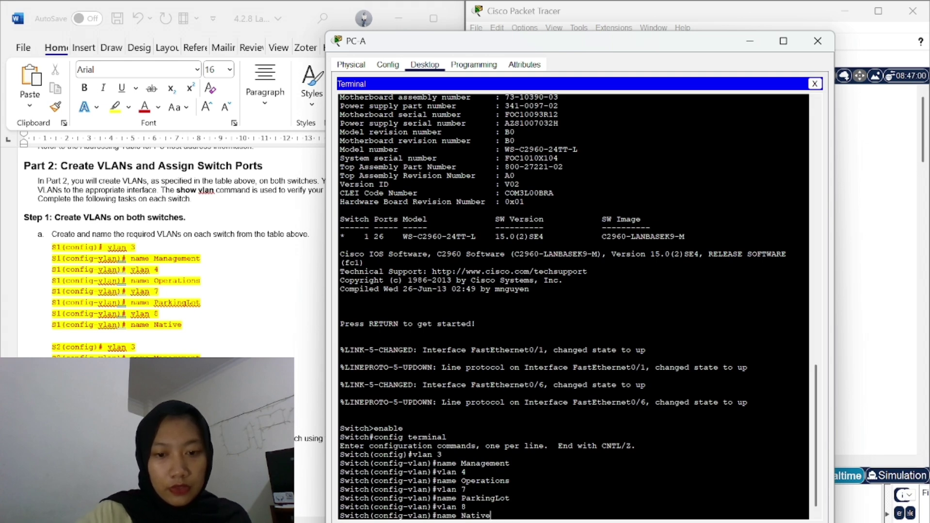
pyautogui.press('Return')
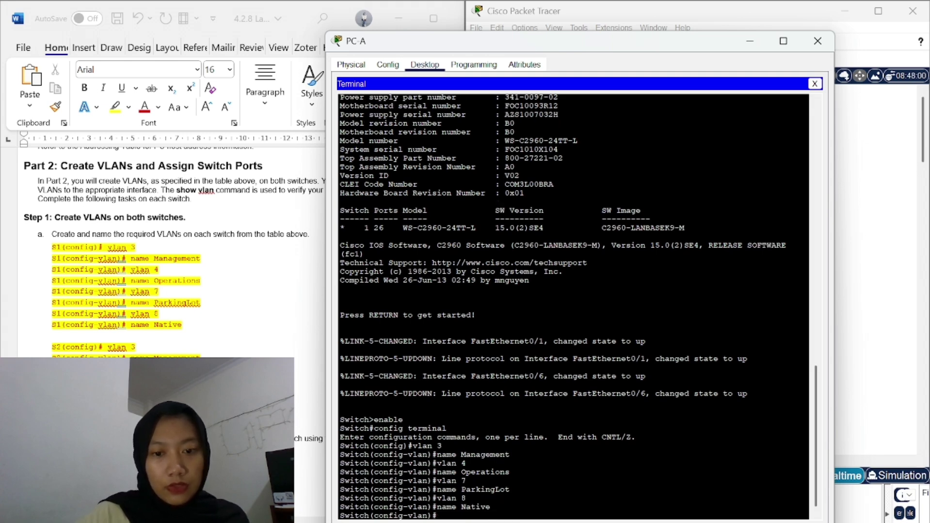
pyautogui.scroll(-3, 165, 252)
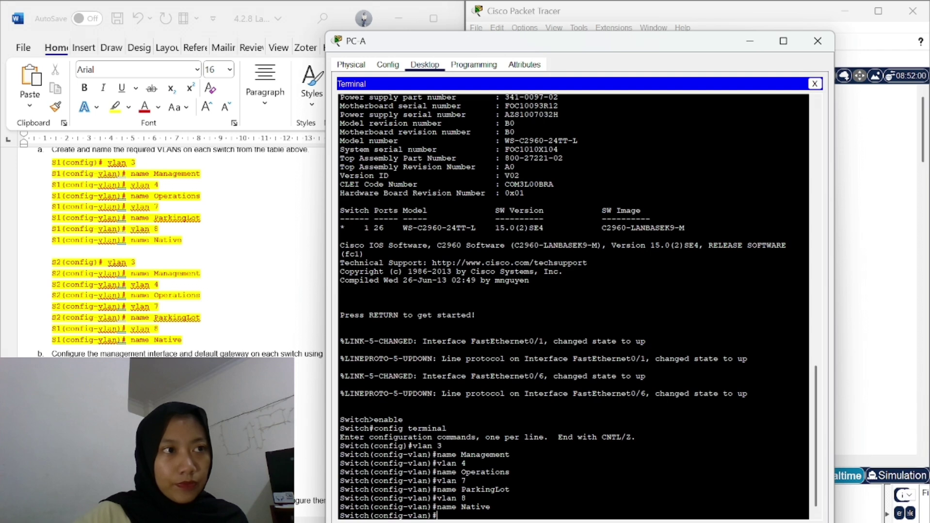
pyautogui.write('xit')
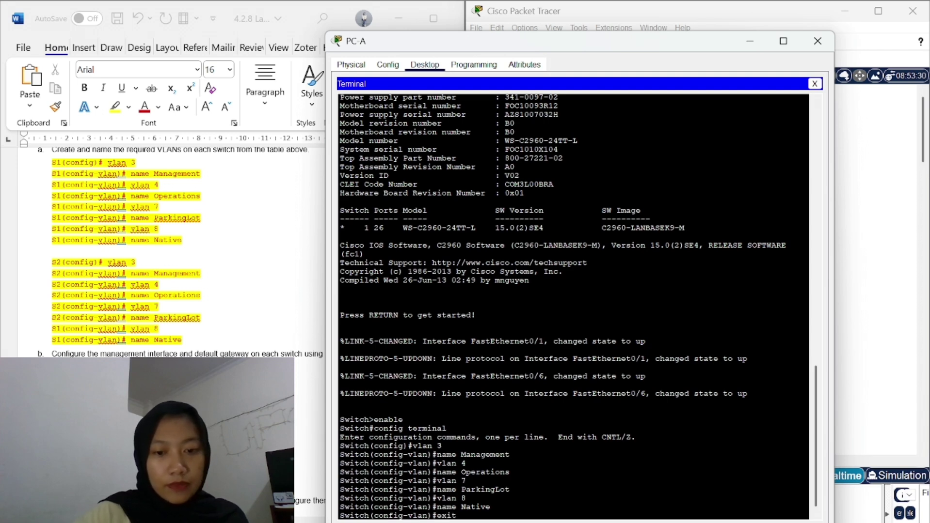
pyautogui.press('Return')
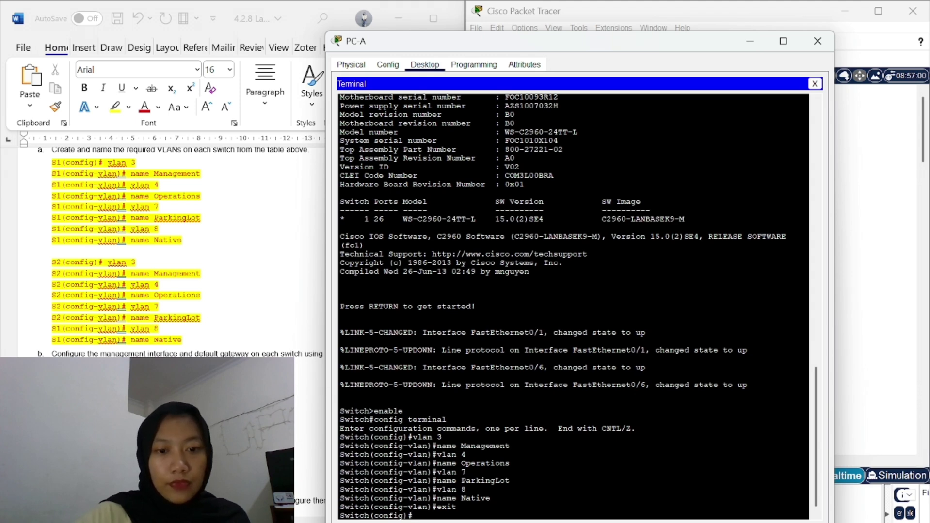
# Enter interface configuration mode for the management interface VLAN 3 on S1
pyautogui.write('interface ')
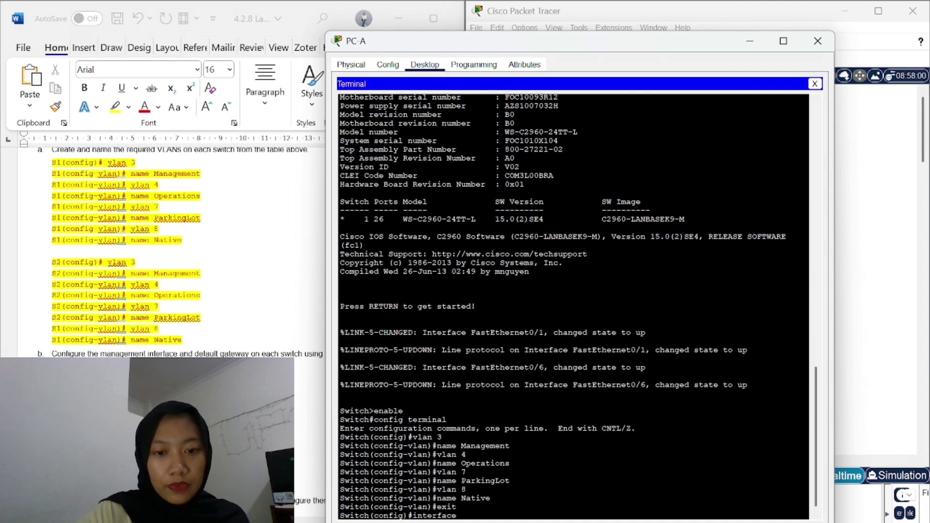
pyautogui.write('v')
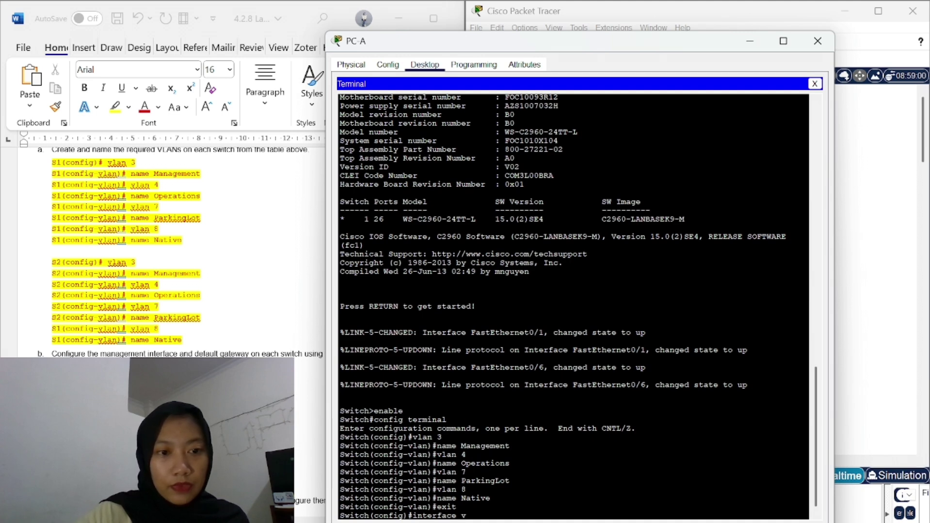
pyautogui.write('lan 3')
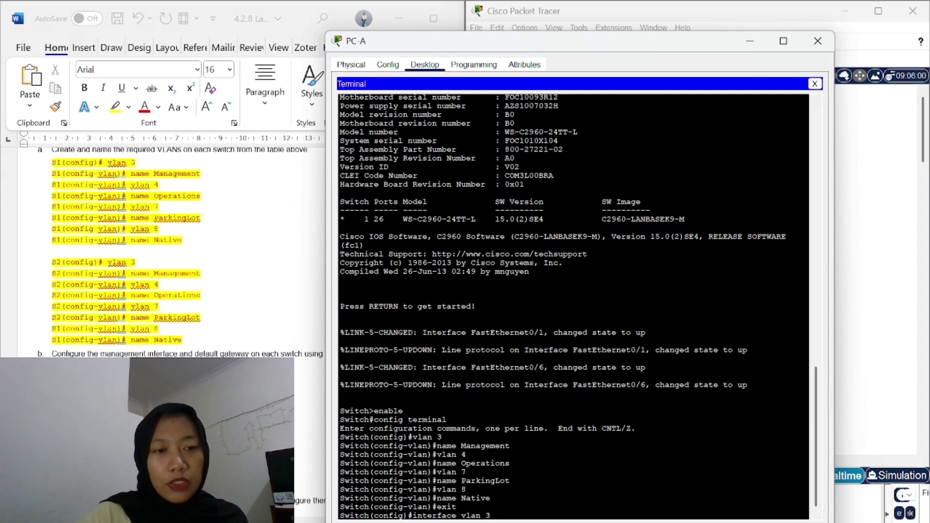
pyautogui.scroll(-3, 165, 252)
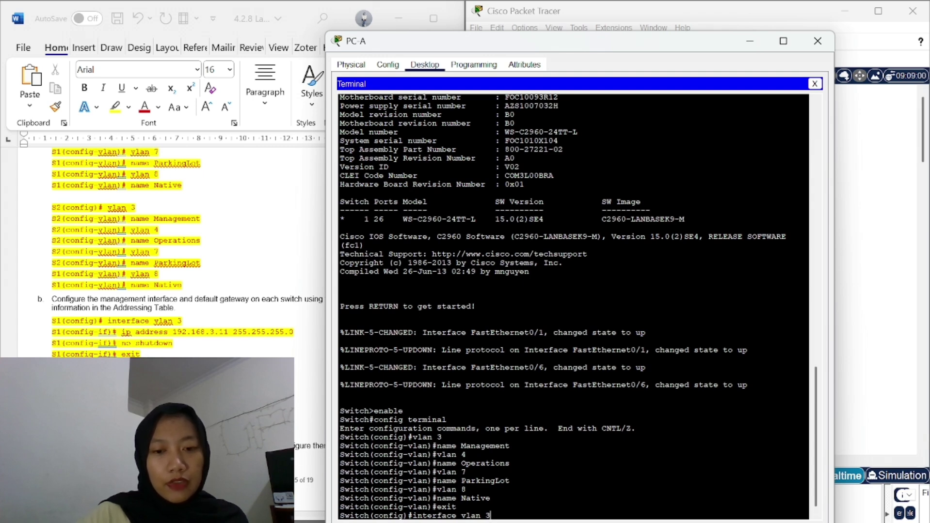
pyautogui.press('Return')
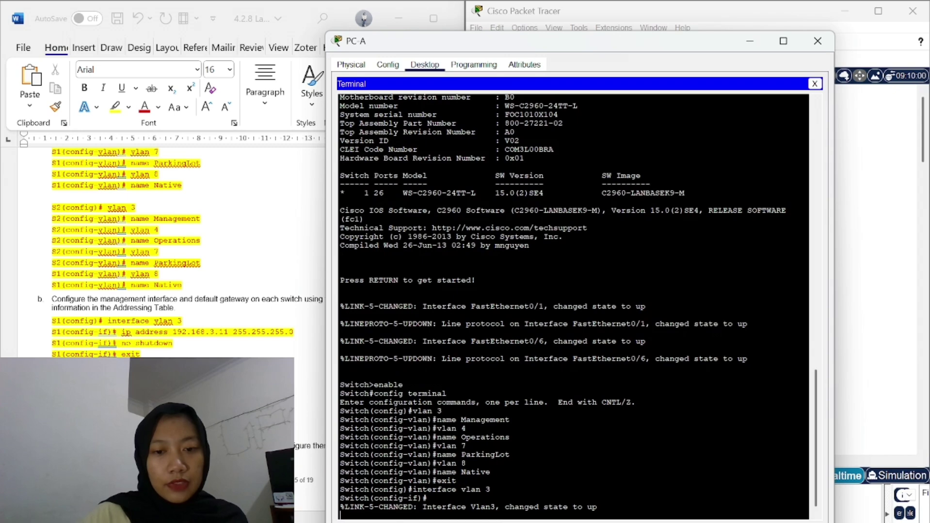
pyautogui.press('Return')
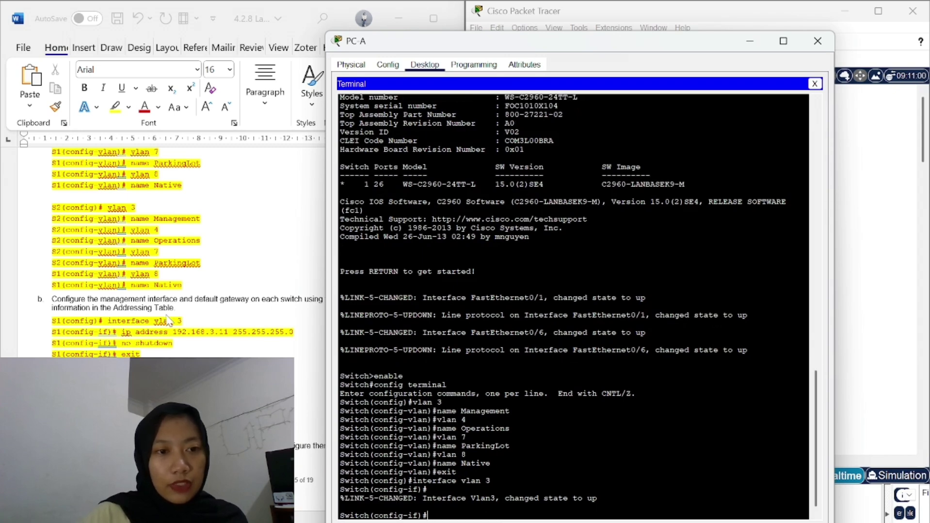
# Assign the IP address 192.168.3.11 with subnet mask 255.255.255.0 to S1's VLAN 3 interface
pyautogui.write('i')
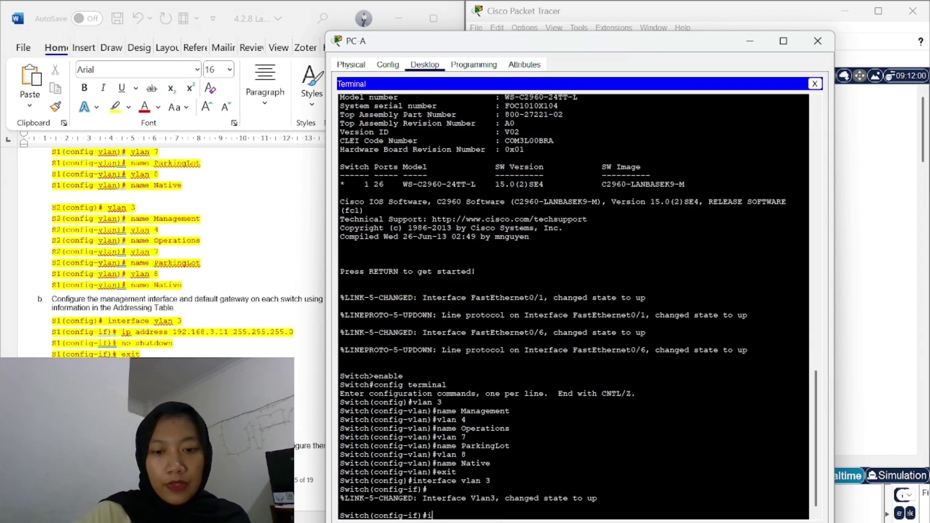
pyautogui.write('p ad')
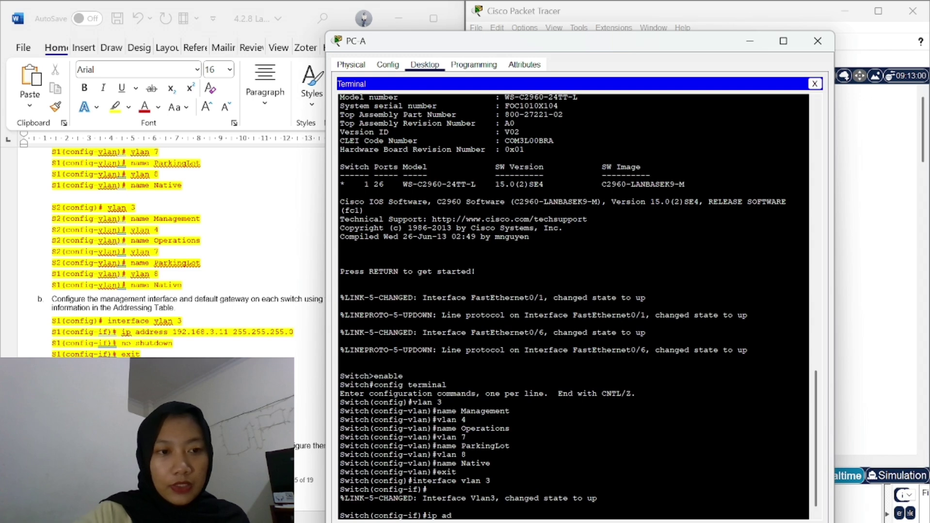
pyautogui.write('dress')
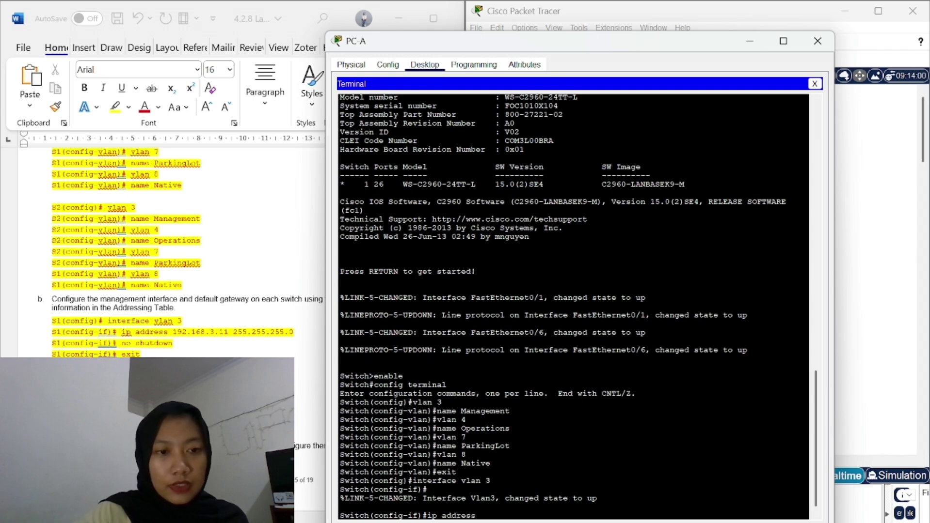
pyautogui.write(' 192.158')
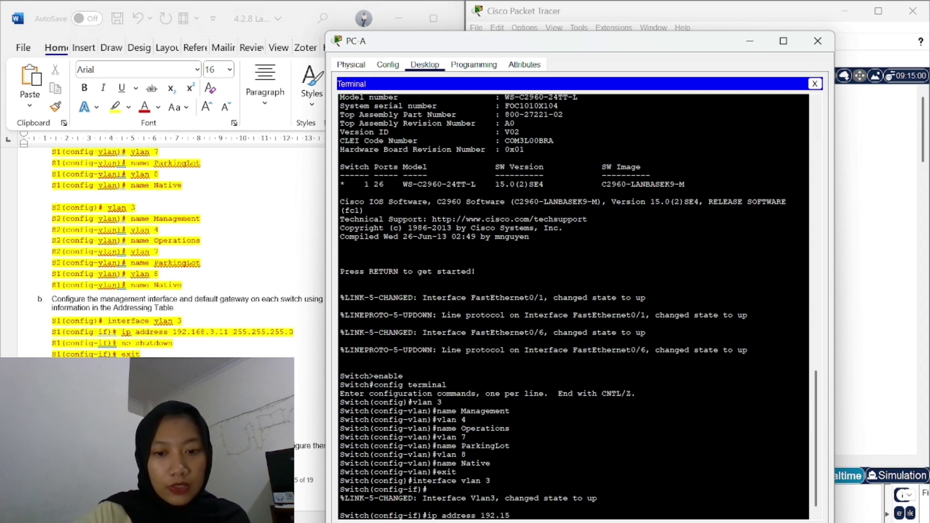
pyautogui.press('BackSpace')
pyautogui.press('BackSpace')
pyautogui.write('68.')
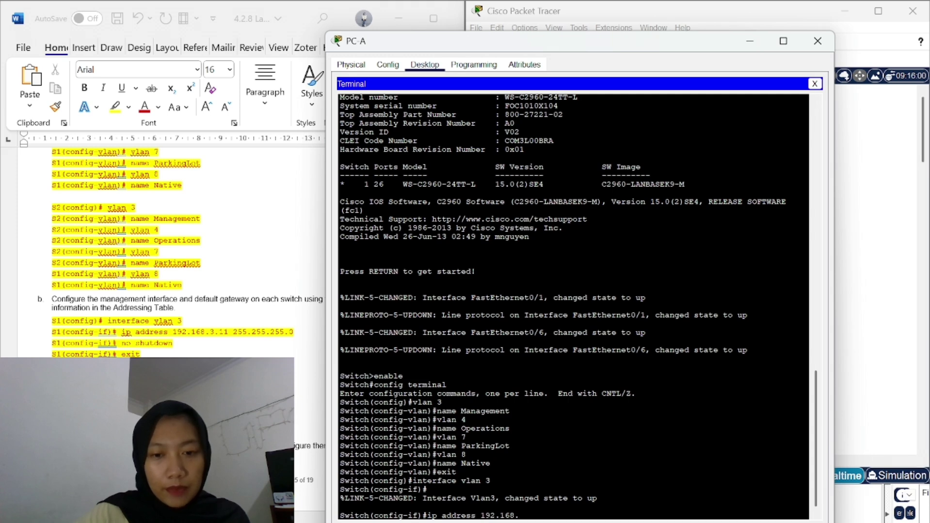
pyautogui.write('2')
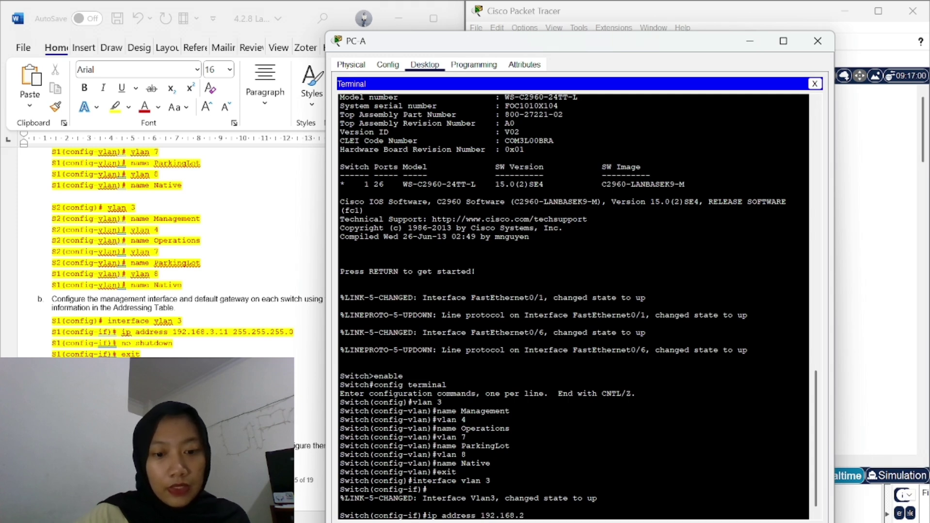
pyautogui.press('BackSpace')
pyautogui.write('3.11 ')
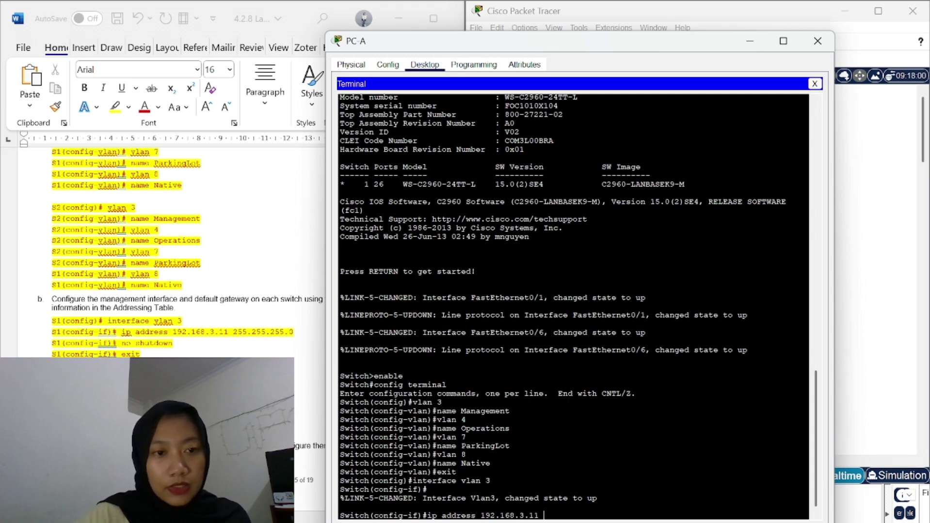
pyautogui.write('255.25')
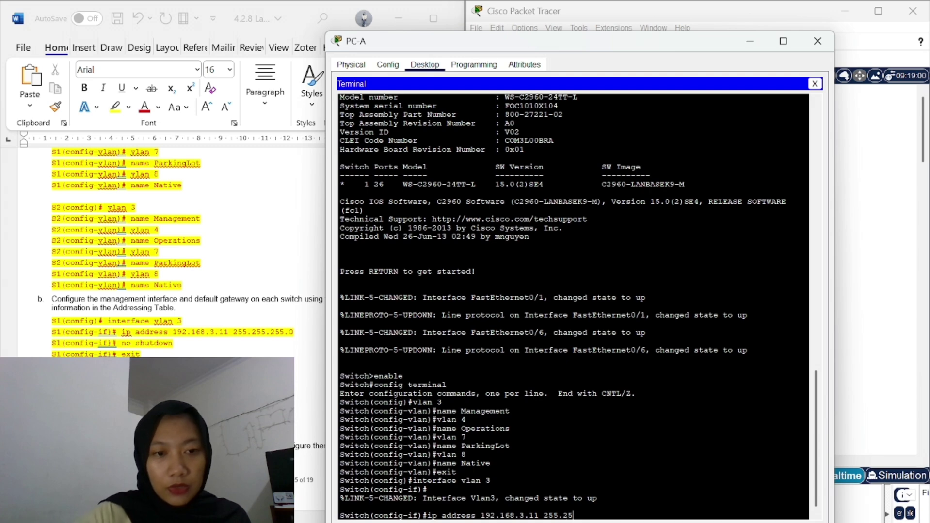
pyautogui.write('5.255.0')
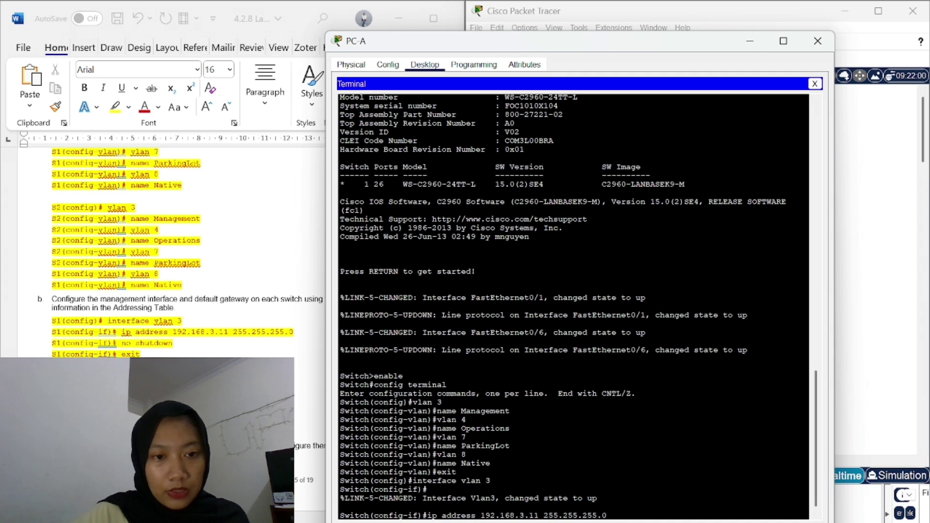
pyautogui.press('Return')
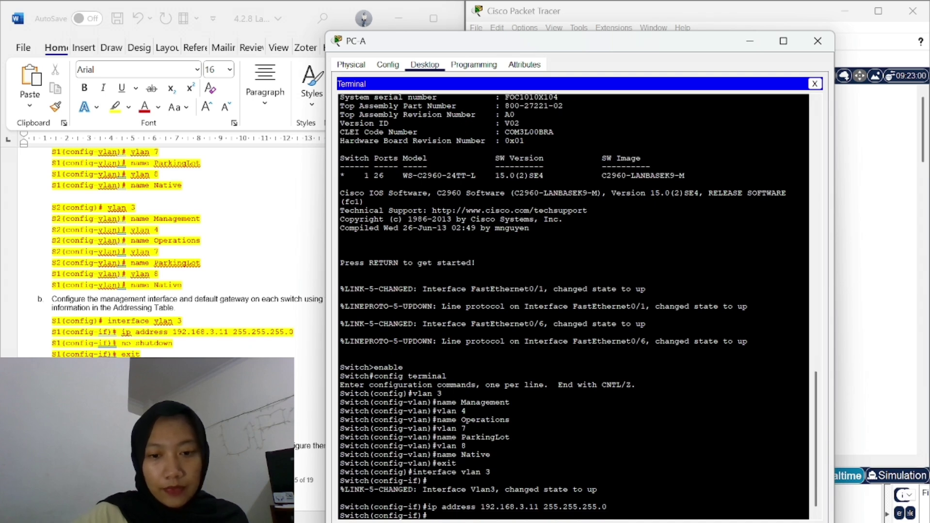
# Enable the VLAN 3 interface with no shutdown and exit interface configuration mode
pyautogui.write('no')
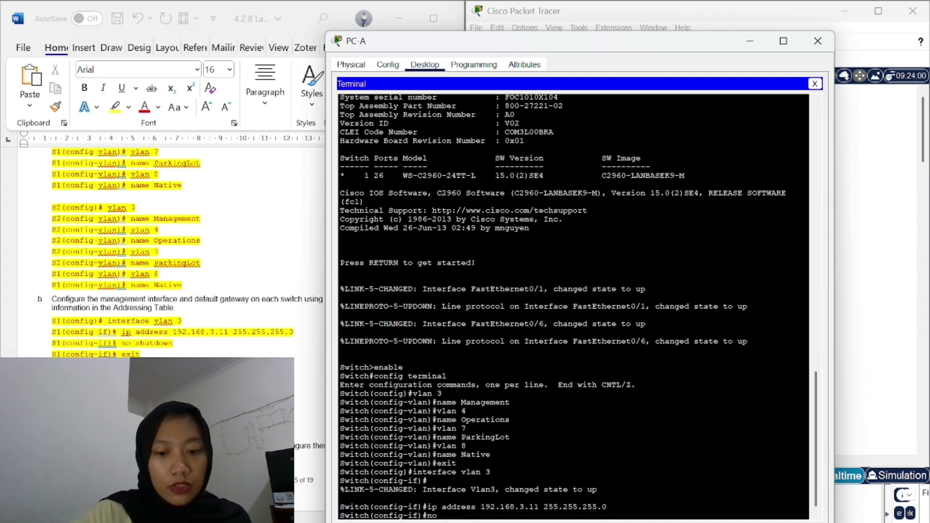
pyautogui.write(' shutdown')
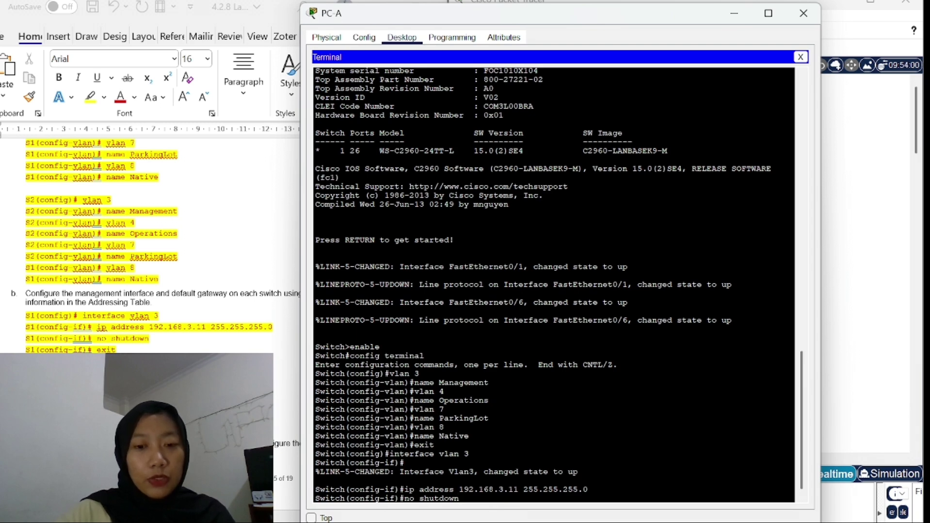
pyautogui.press('Return')
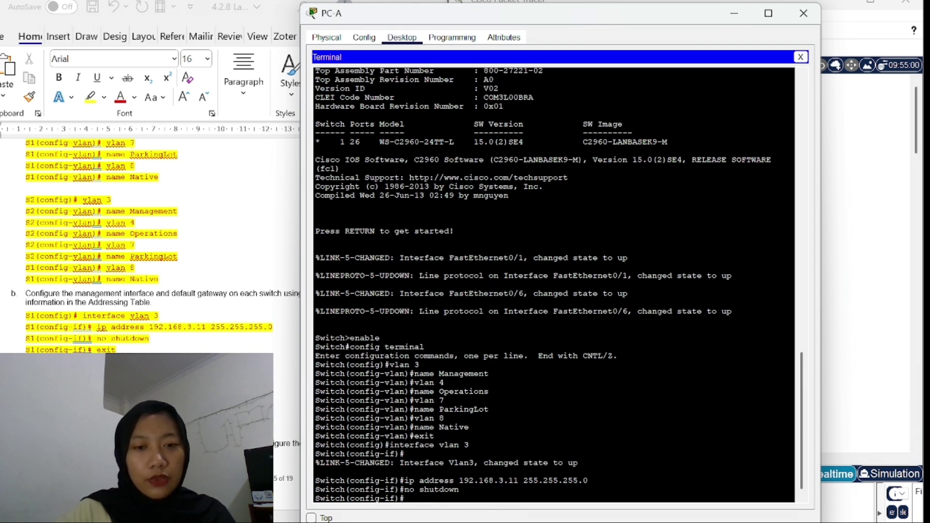
pyautogui.write('exit')
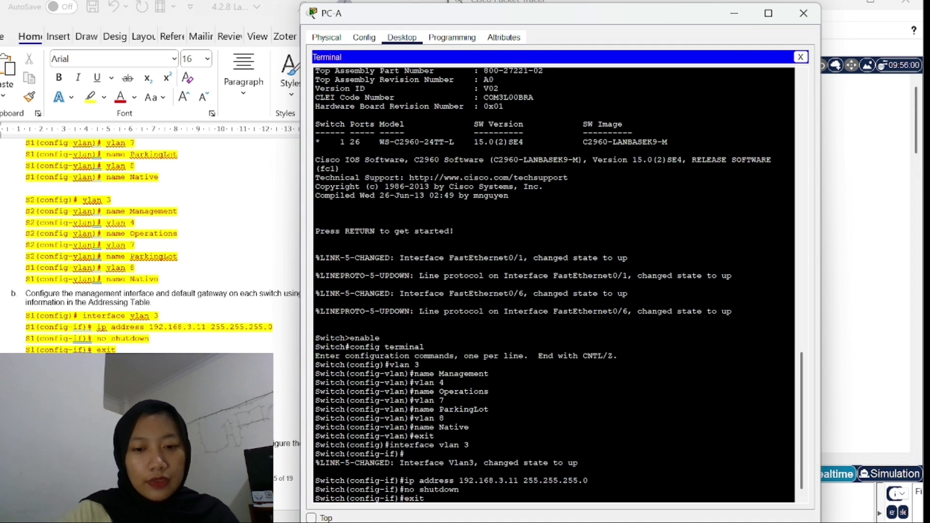
pyautogui.press('Return')
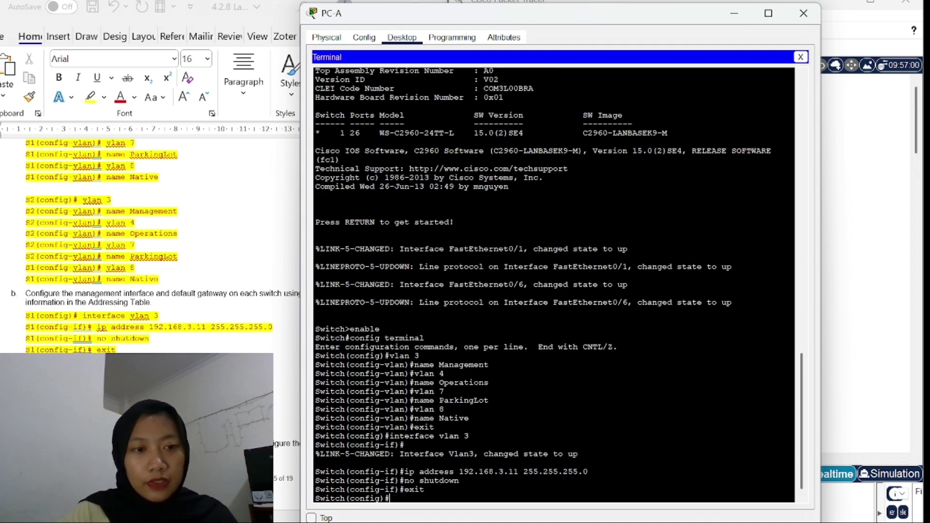
# Set the default gateway on S1 to 192.168.3.1 from global configuration mode
pyautogui.write('ip')
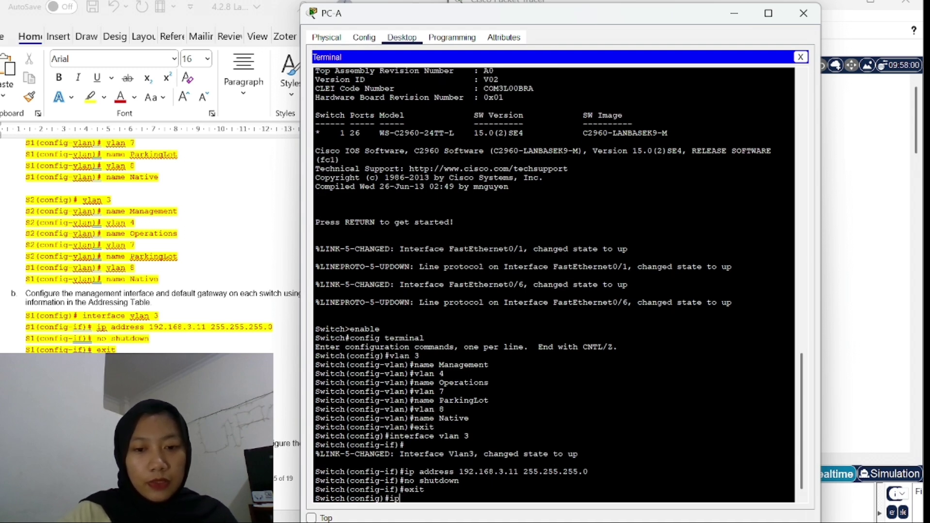
pyautogui.write(' default')
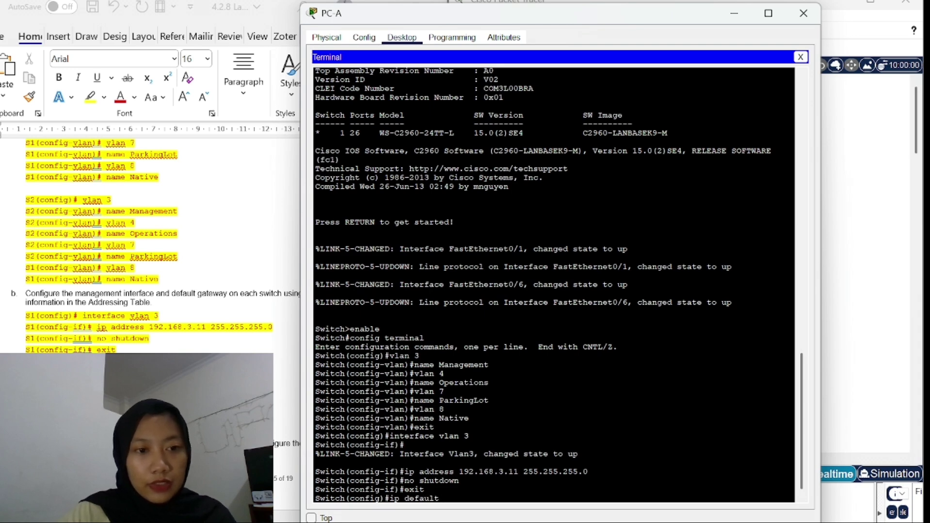
pyautogui.write('-')
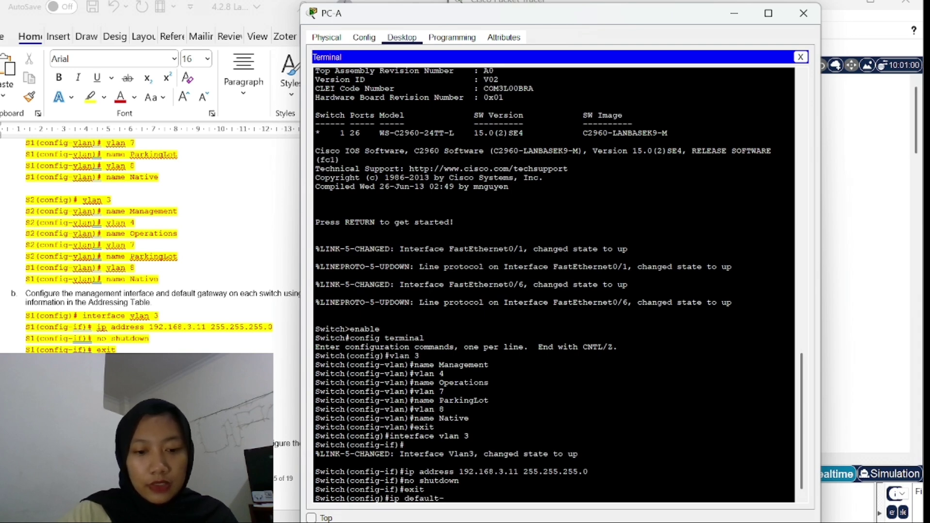
pyautogui.write('gateway')
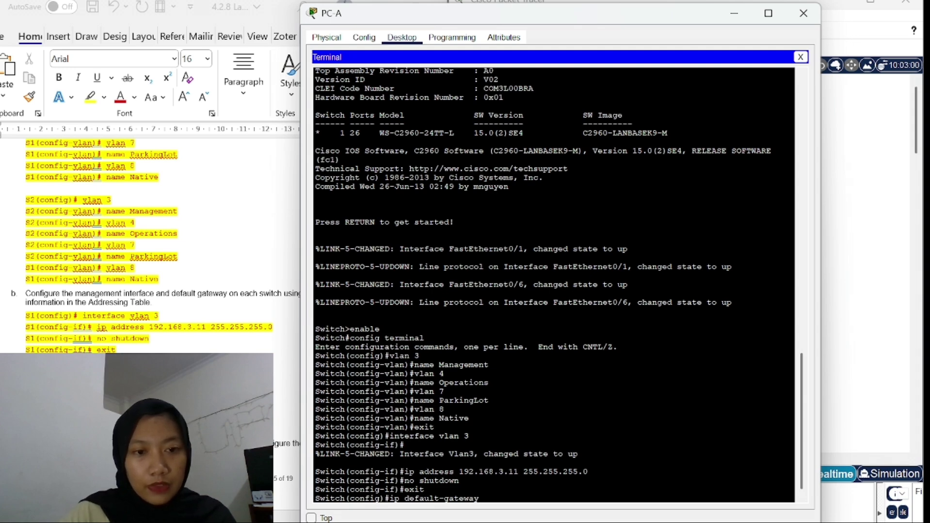
pyautogui.write(' 192.')
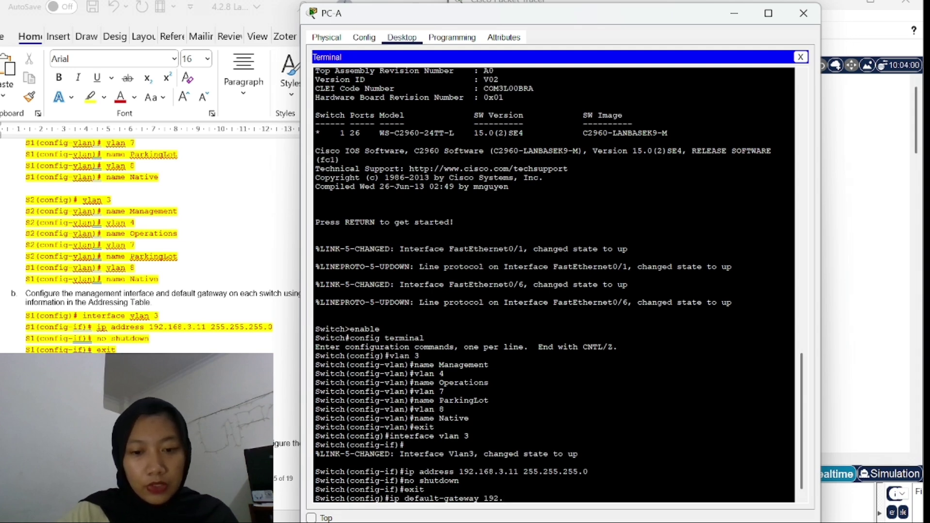
pyautogui.write('168')
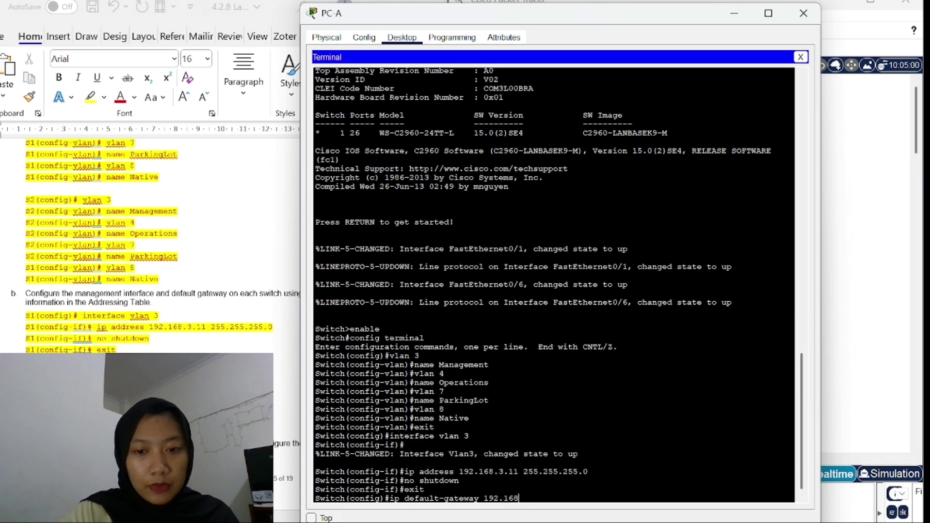
pyautogui.write('.')
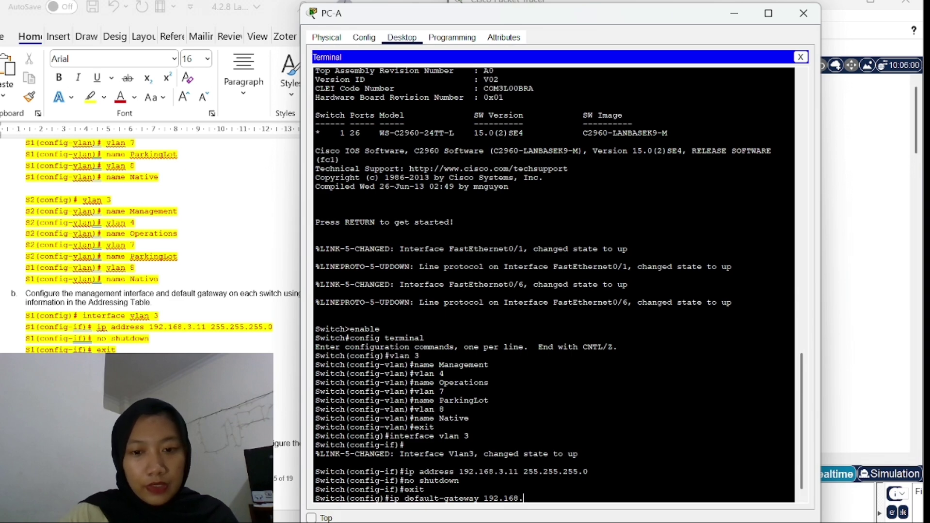
pyautogui.write('3.1')
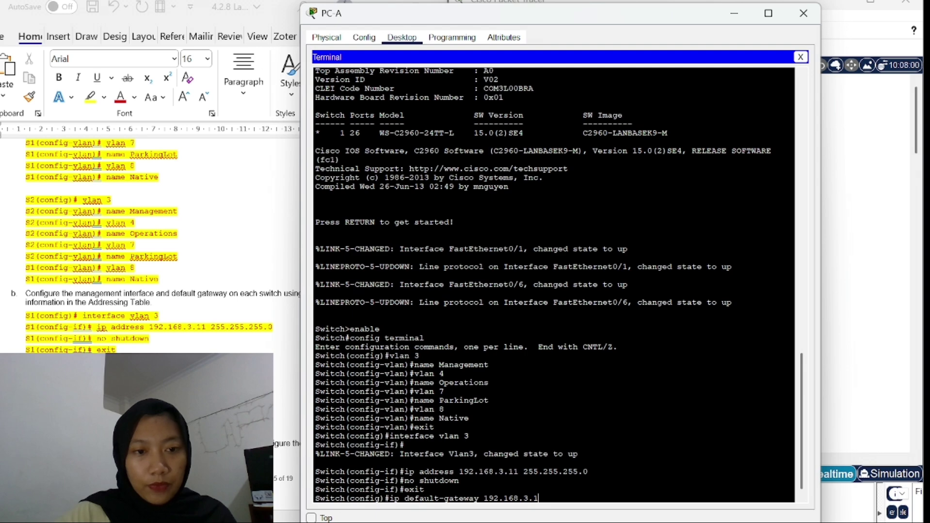
pyautogui.press('Return')
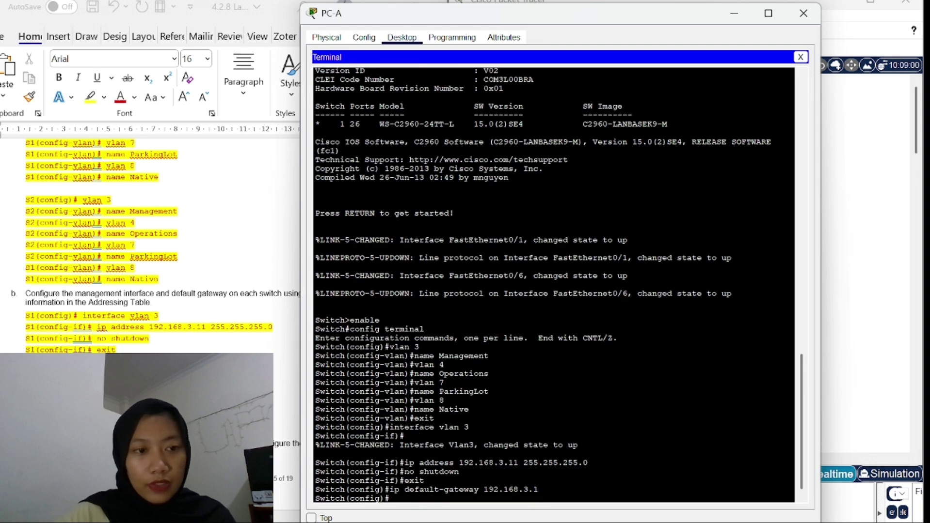
# Enter interface range configuration on S1 for the unused ports f0/2-4, f0/7-24 and g0/1-2
pyautogui.scroll(-5, 146, 242)
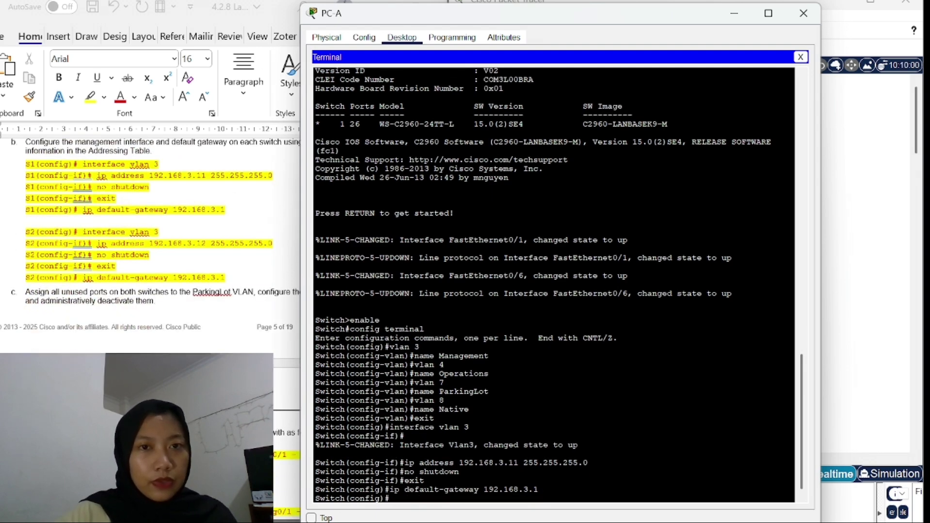
pyautogui.moveTo(398, 18); pyautogui.dragTo(478, 13)
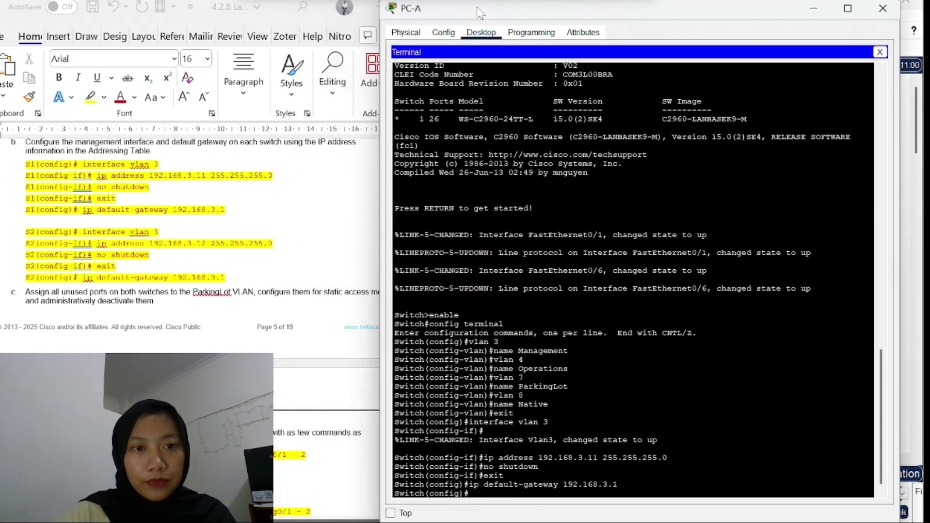
pyautogui.scroll(-3, 224, 310)
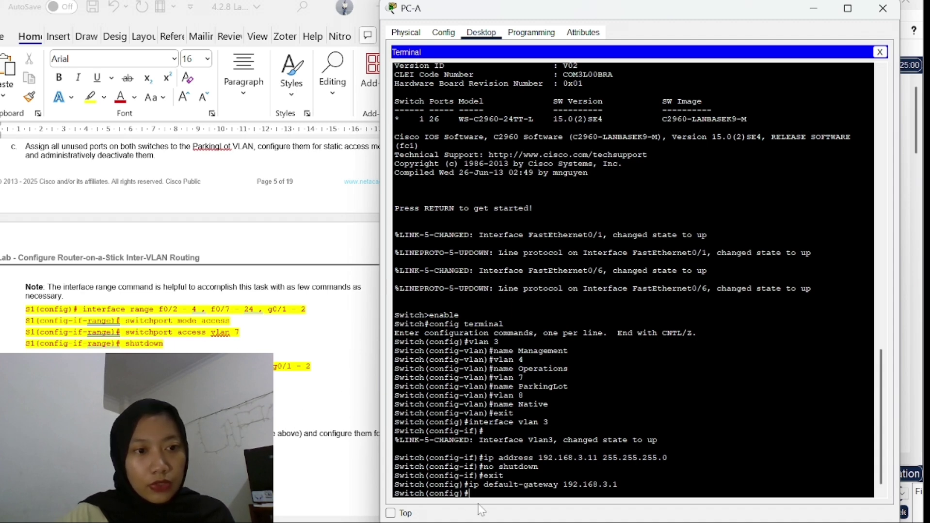
pyautogui.write('interf')
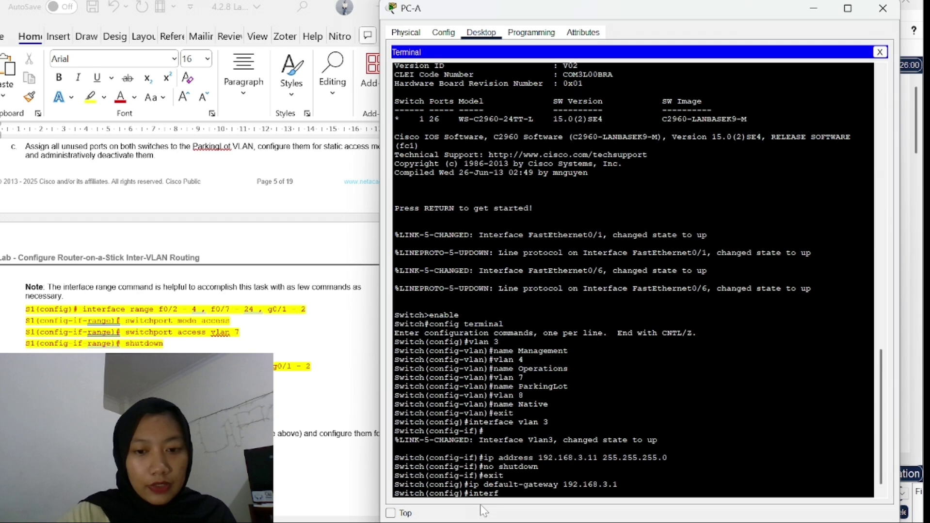
pyautogui.write('ace rang')
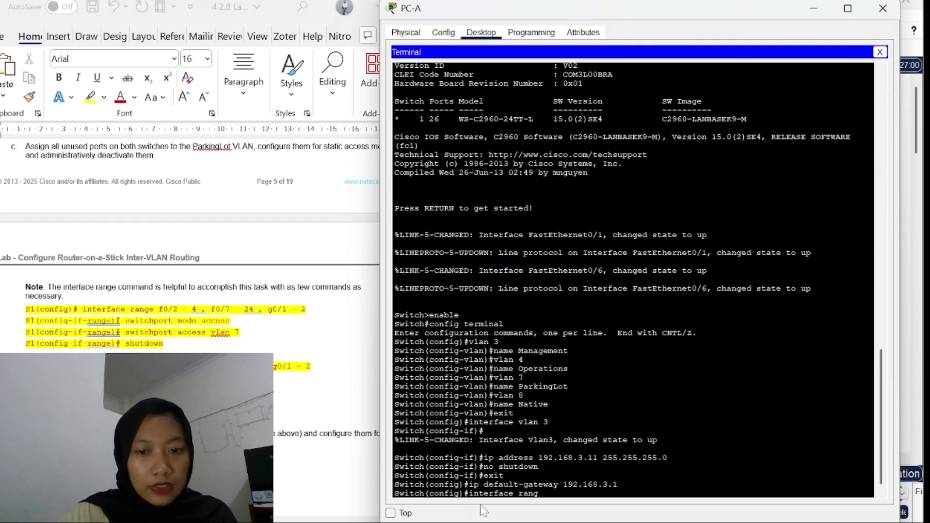
pyautogui.write('e f')
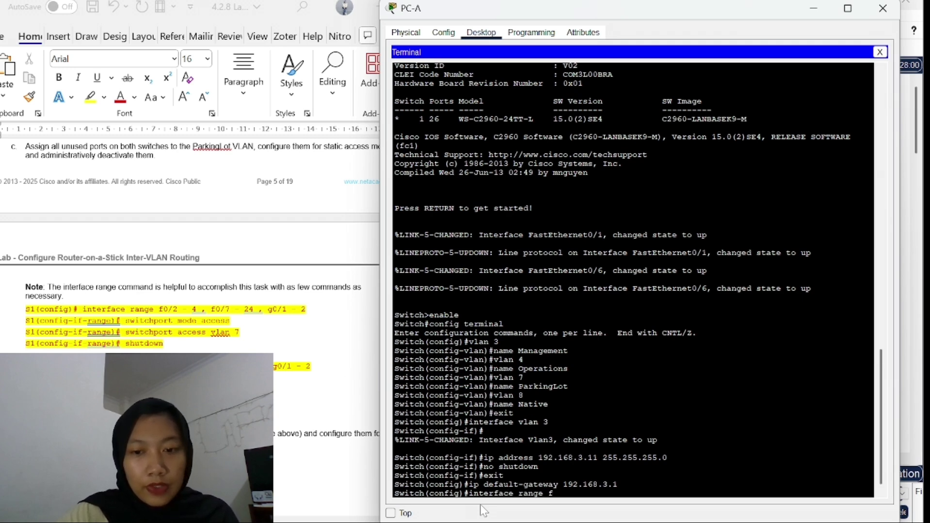
pyautogui.write('0/')
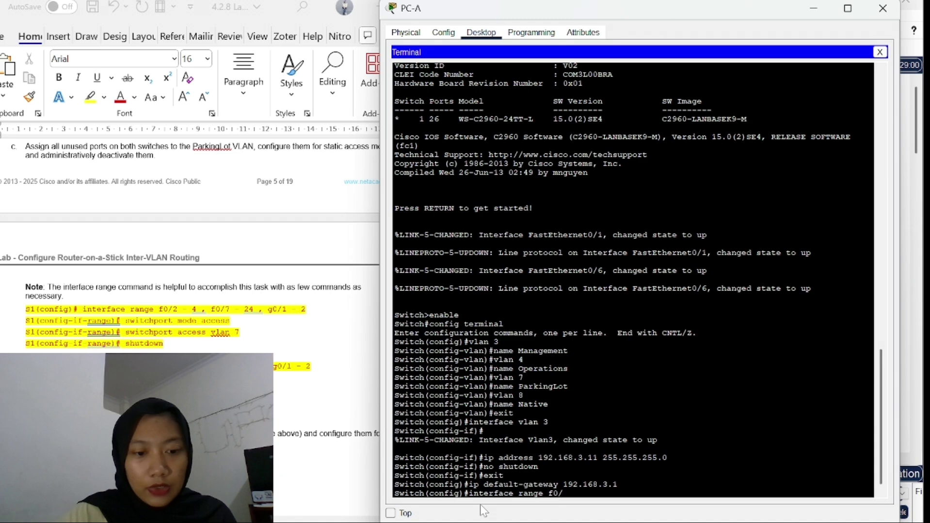
pyautogui.write('2-4')
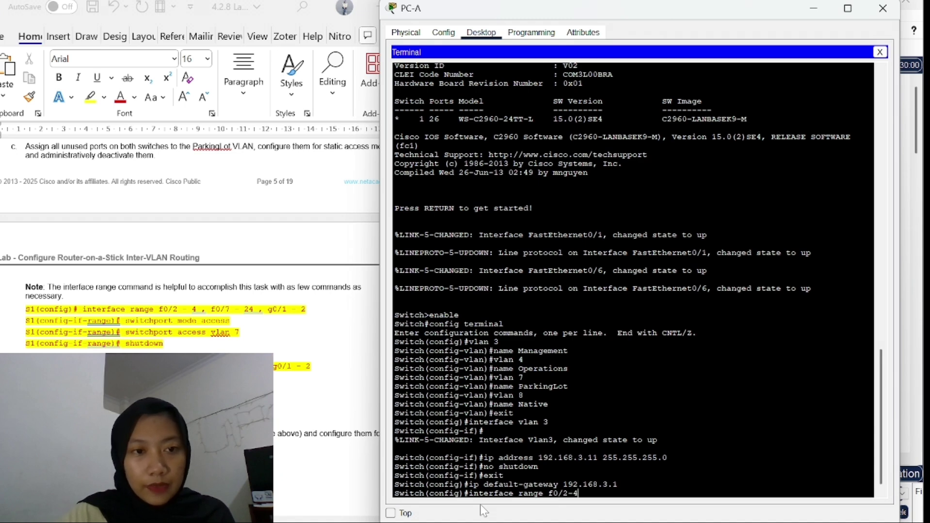
pyautogui.write(', ')
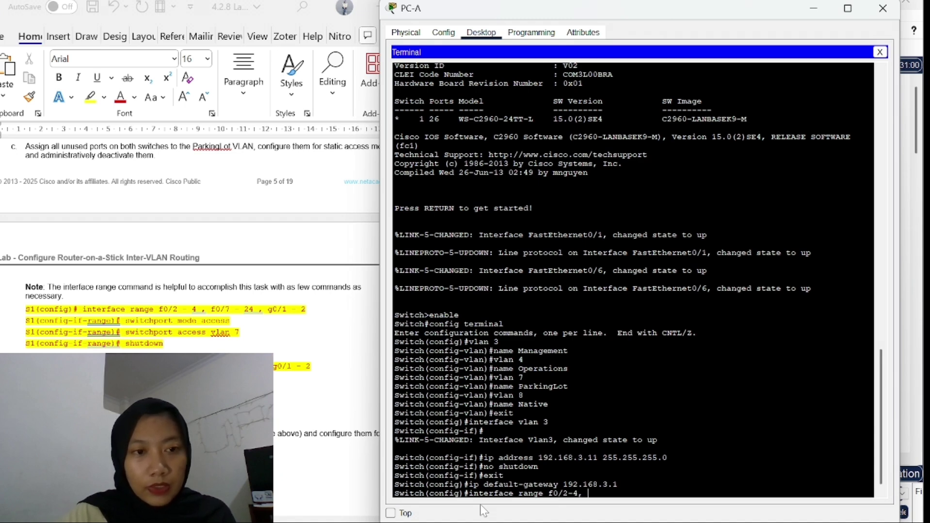
pyautogui.write('f0')
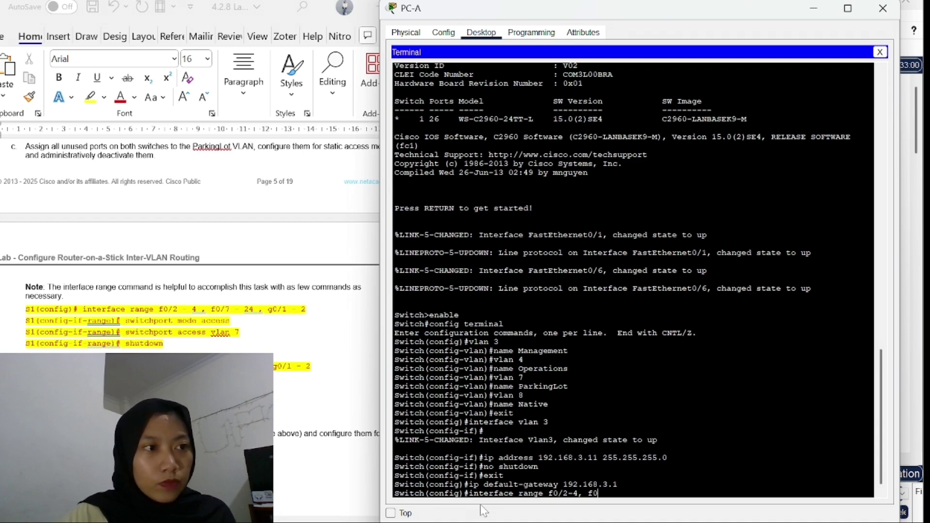
pyautogui.write('/')
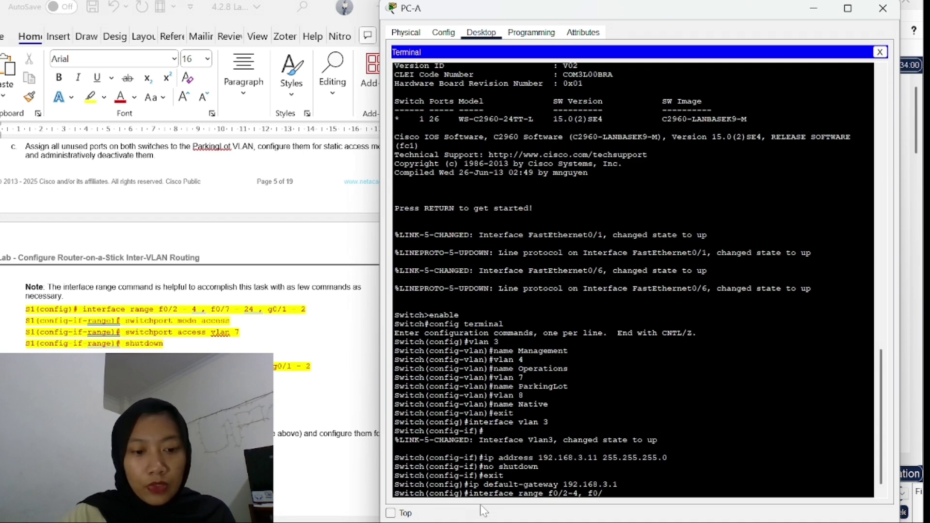
pyautogui.write('7-2')
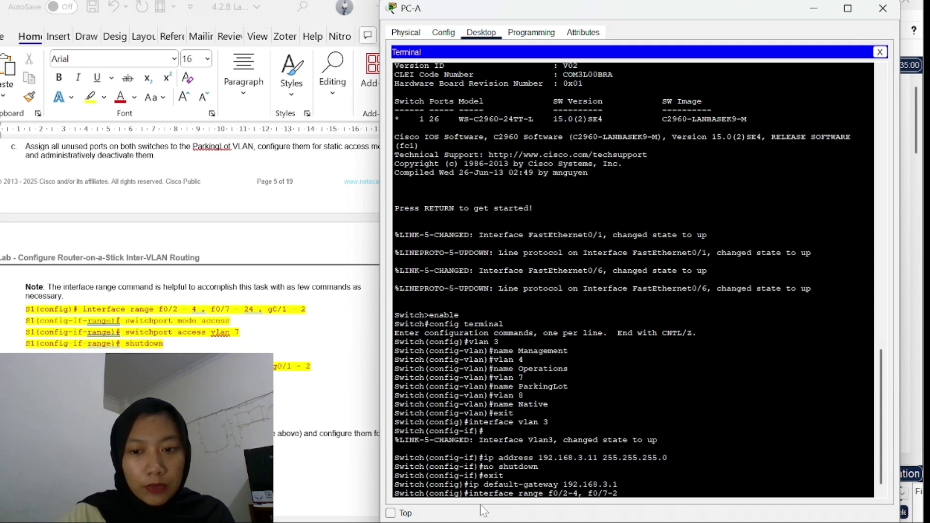
pyautogui.write('4,')
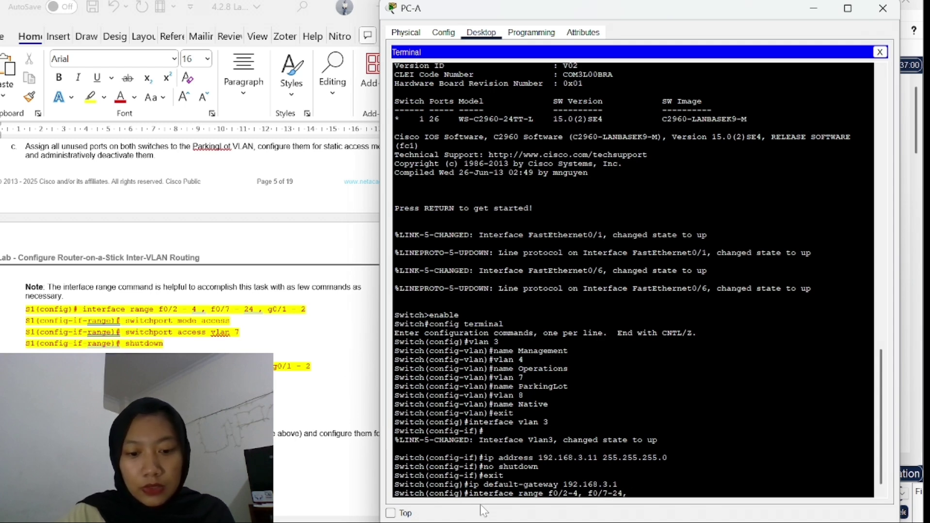
pyautogui.write(' g0')
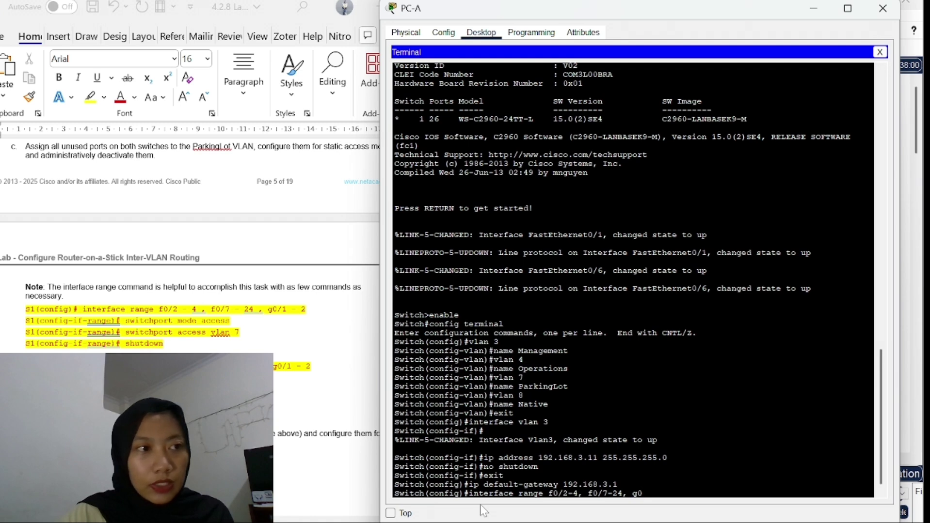
pyautogui.write('/1-2')
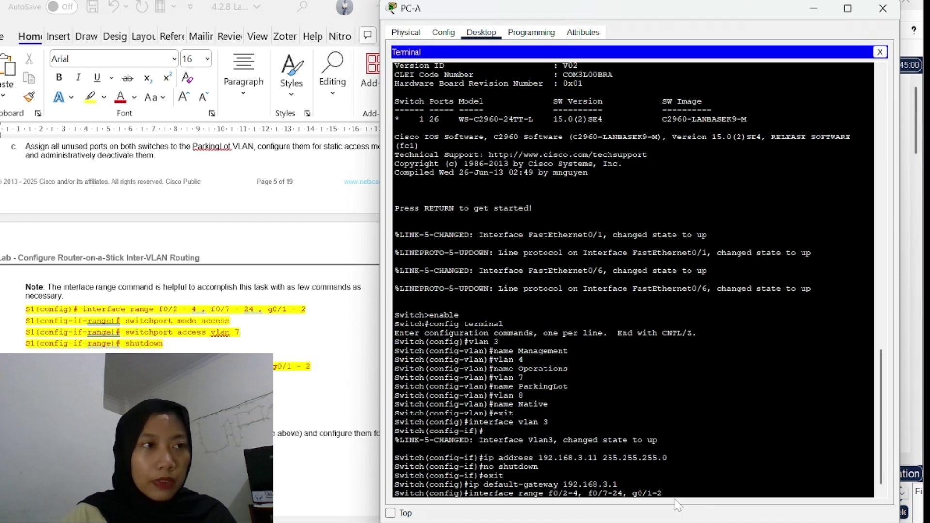
pyautogui.press('Return')
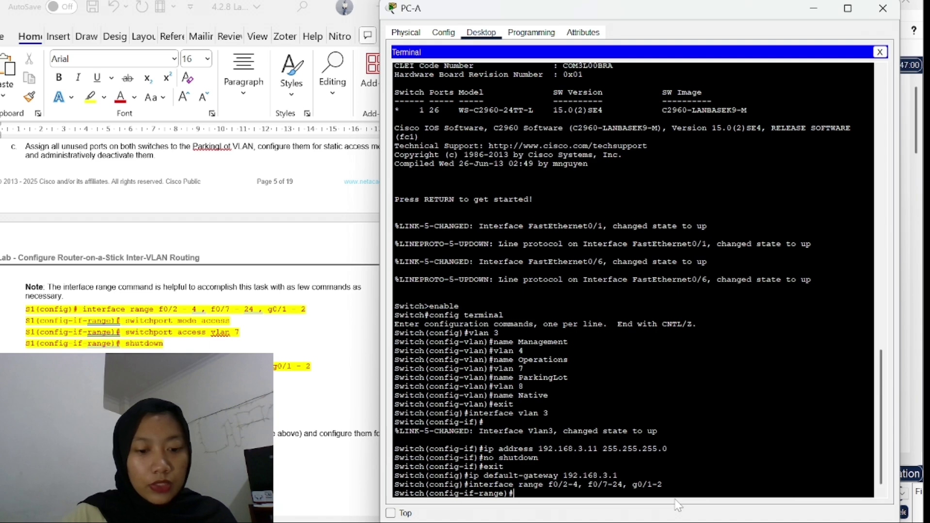
# Set S1's selected unused ports to access mode with the shortened command switch mode access
pyautogui.write('swit')
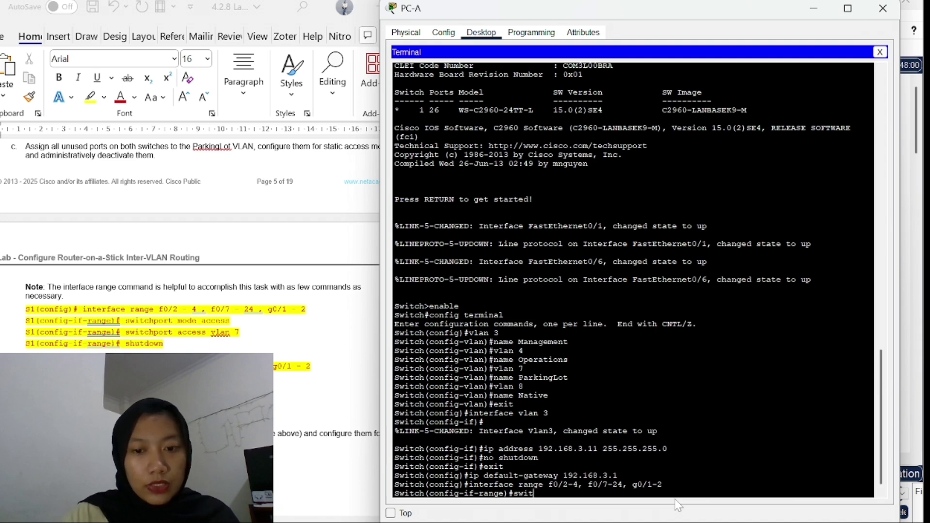
pyautogui.write('ch')
pyautogui.write(' m')
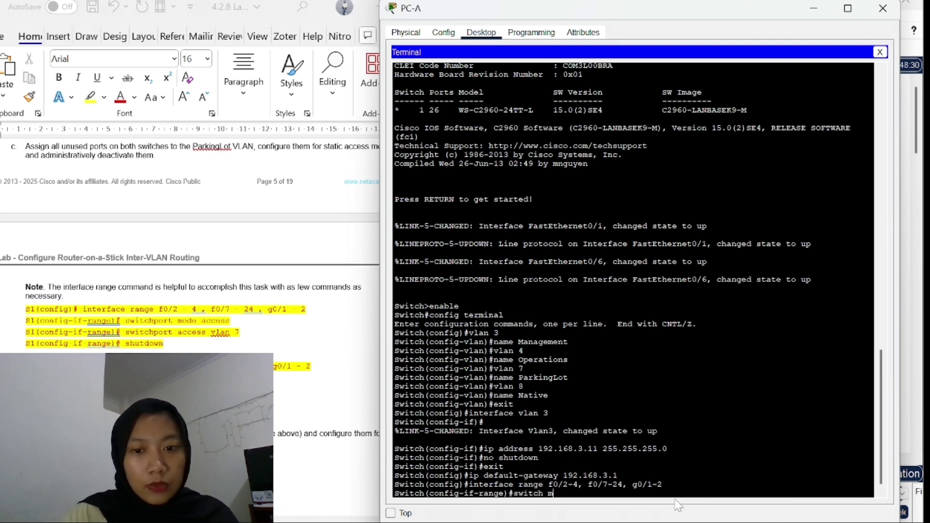
pyautogui.write('ode access')
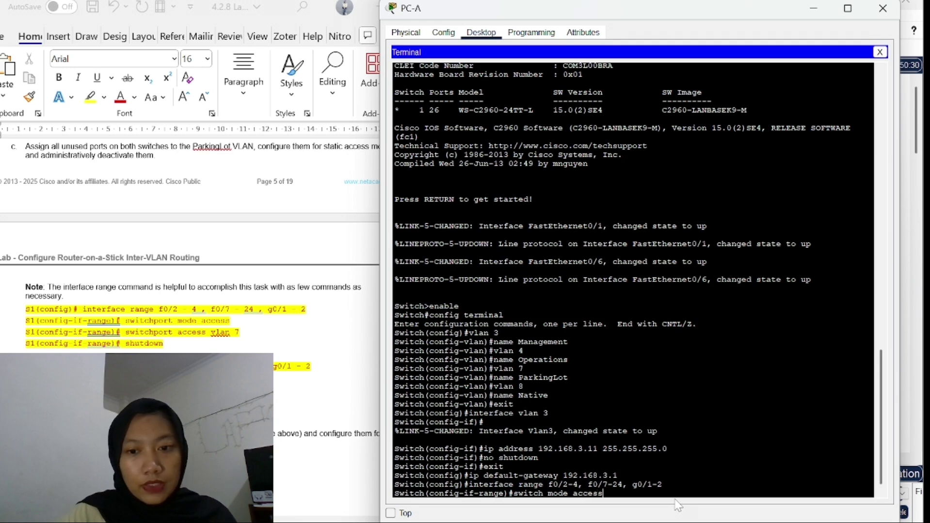
pyautogui.press('Return')
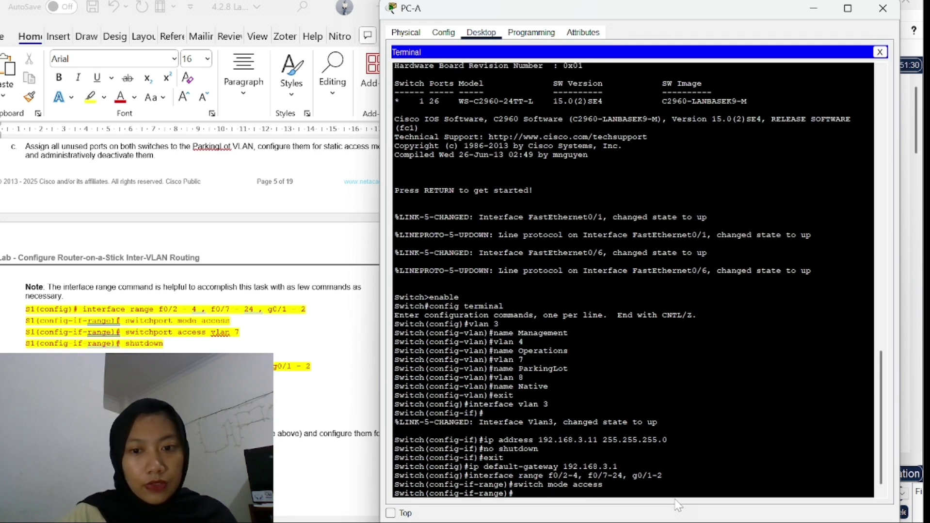
# Reissue the access mode command for the unused port range in its full form, switchport mode access
pyautogui.press('Up')
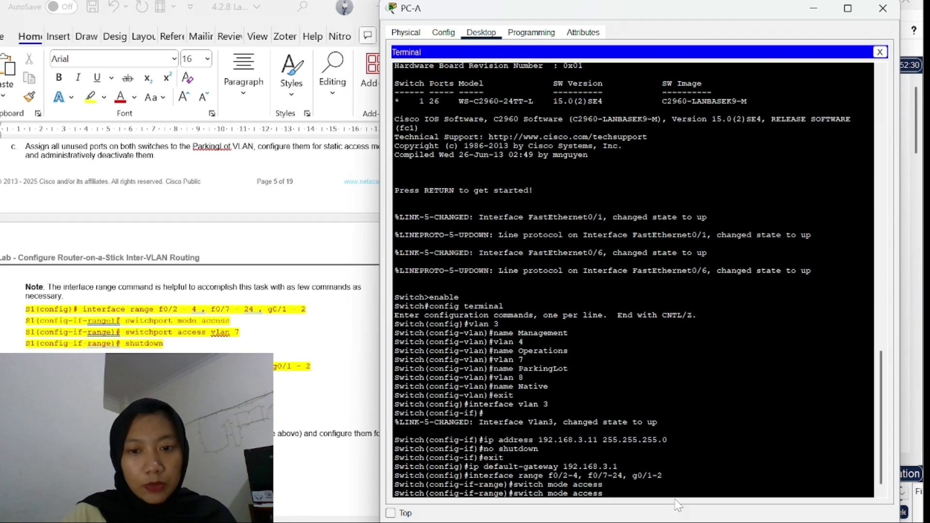
pyautogui.press('Left')
pyautogui.press('Left')
pyautogui.press('Left')
pyautogui.press('Left')
pyautogui.press('Left')
pyautogui.press('Left')
pyautogui.press('Left')
pyautogui.press('Left')
pyautogui.press('Left')
pyautogui.press('Left')
pyautogui.press('Left')
pyautogui.press('Left')
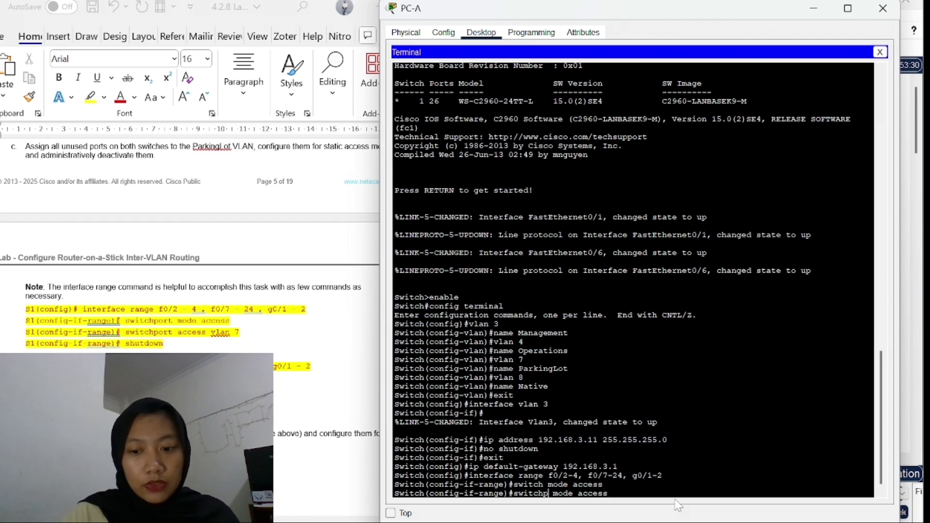
pyautogui.write('port')
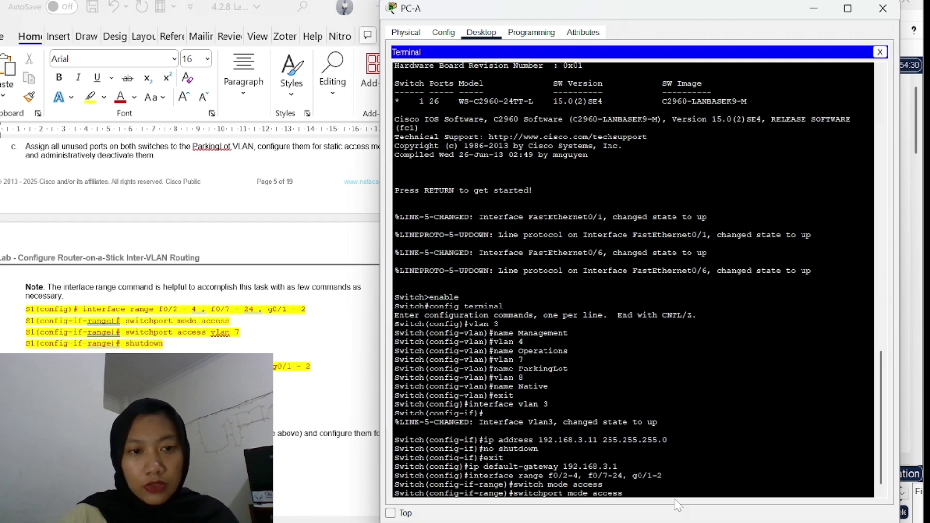
pyautogui.press('Right')
pyautogui.press('Right')
pyautogui.press('Right')
pyautogui.press('Right')
pyautogui.press('Right')
pyautogui.press('Right')
pyautogui.press('Right')
pyautogui.press('Right')
pyautogui.press('Right')
pyautogui.press('Right')
pyautogui.press('Return')
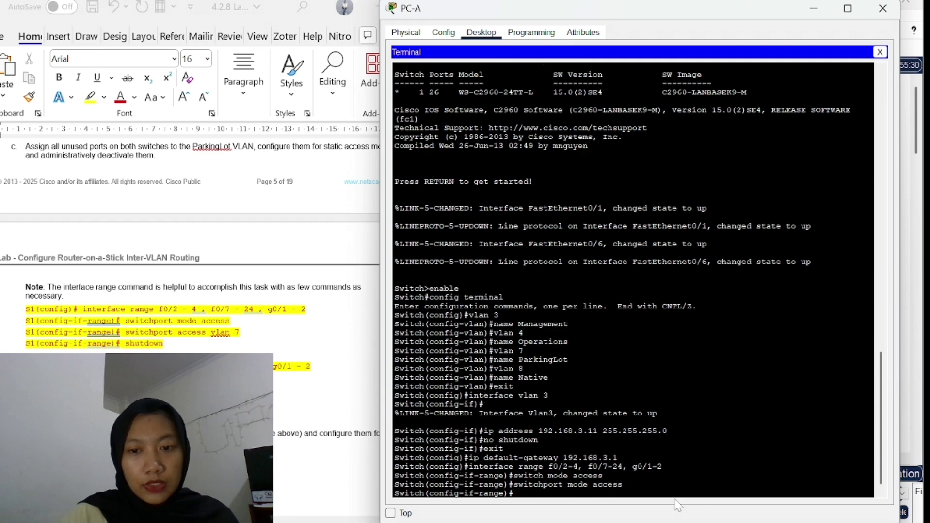
# Assign S1's selected unused port range to the ParkingLot VLAN with switchport access vlan 7
pyautogui.press('Up')
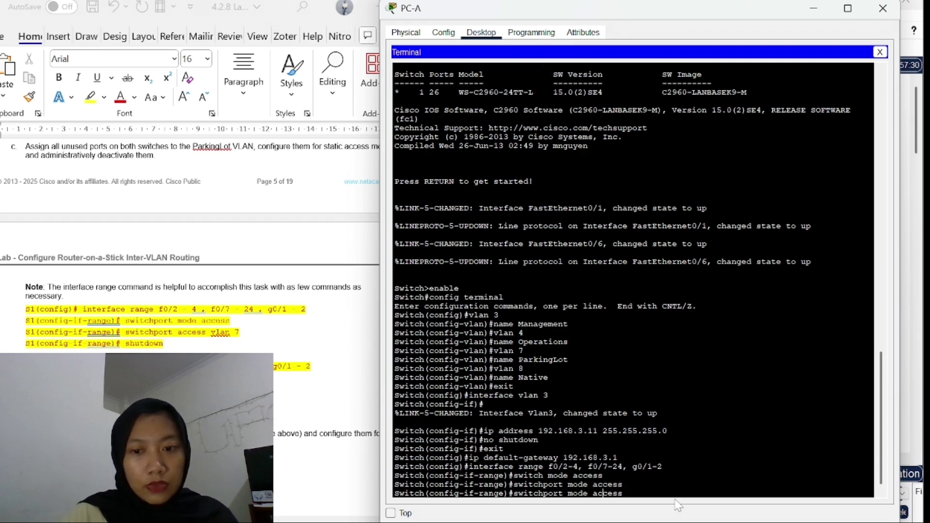
pyautogui.press('Left')
pyautogui.press('Left')
pyautogui.press('Left')
pyautogui.press('Left')
pyautogui.press('Left')
pyautogui.press('Left')
pyautogui.press('BackSpace')
pyautogui.press('BackSpace')
pyautogui.press('BackSpace')
pyautogui.press('BackSpace')
pyautogui.press('BackSpace')
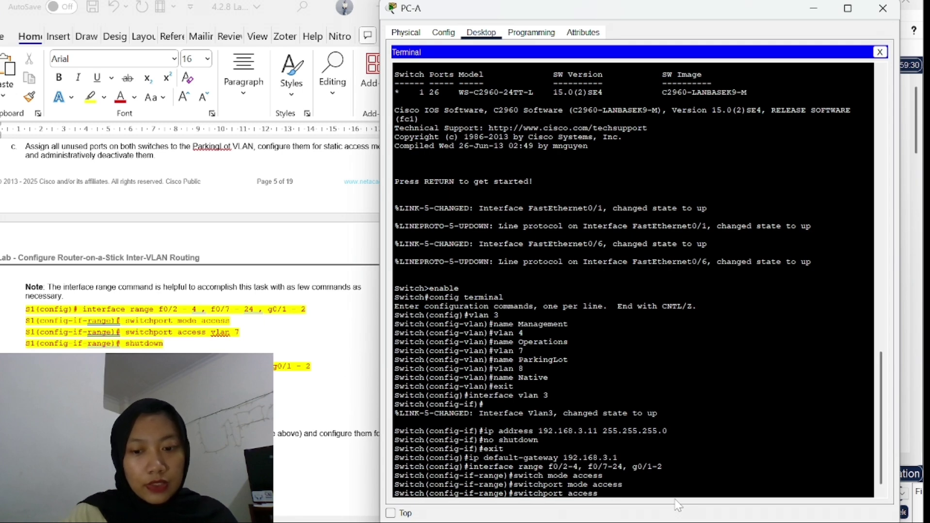
pyautogui.write('vlan ')
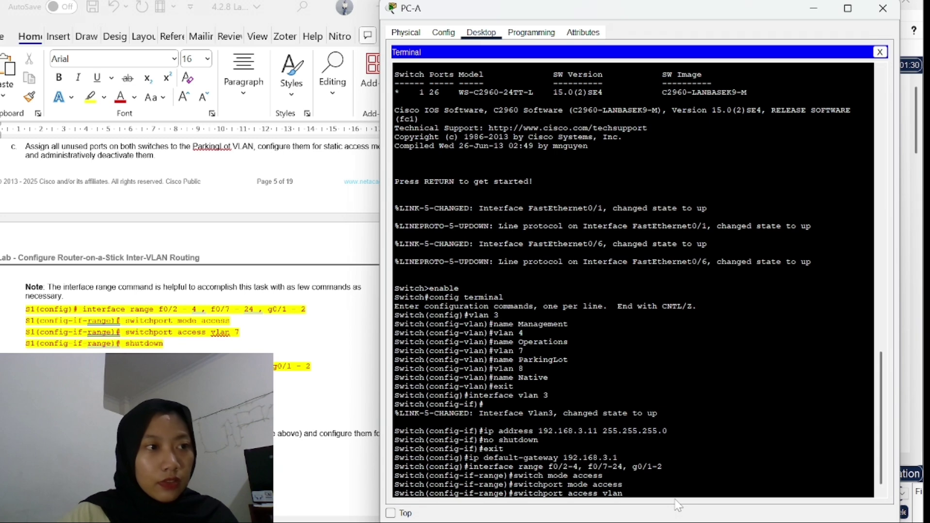
pyautogui.write('7')
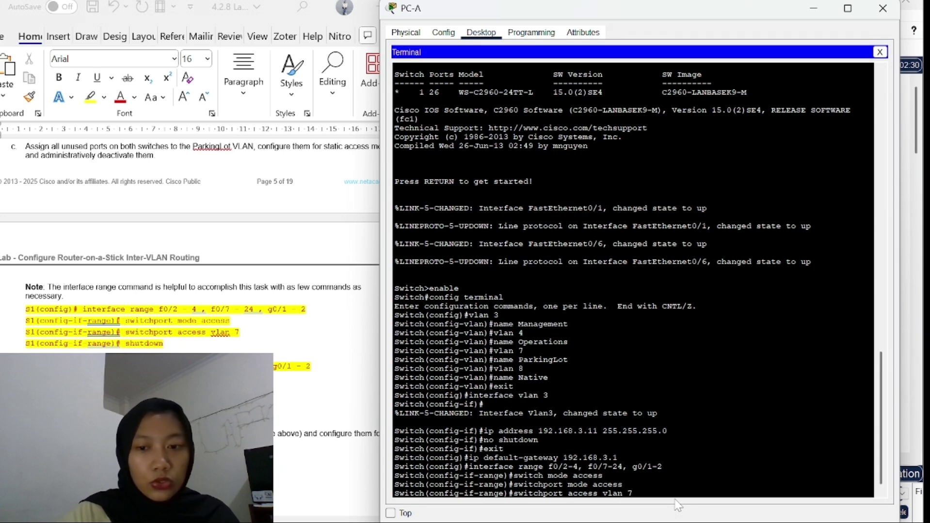
pyautogui.press('Return')
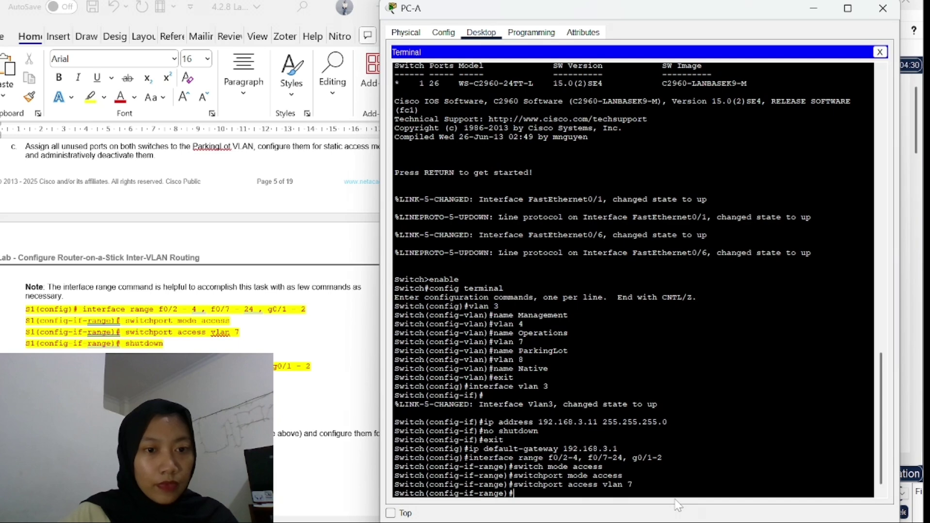
# Administratively shut down S1's selected unused ports and return to global configuration mode
pyautogui.scroll(-3, 297, 401)
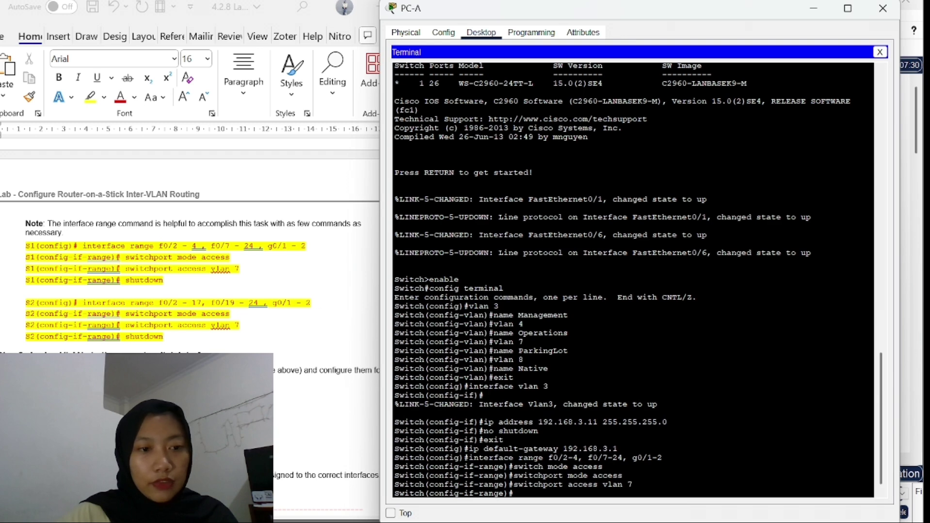
pyautogui.write('e')
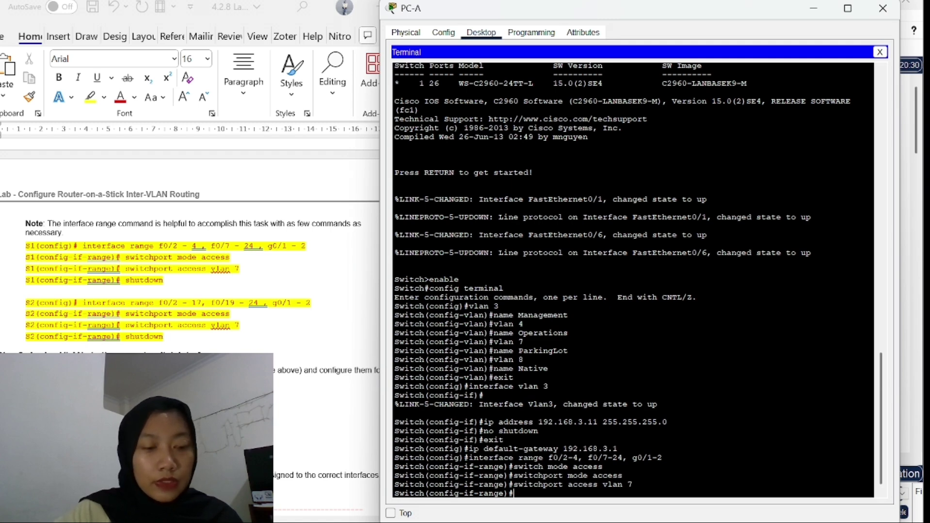
pyautogui.write('shutd')
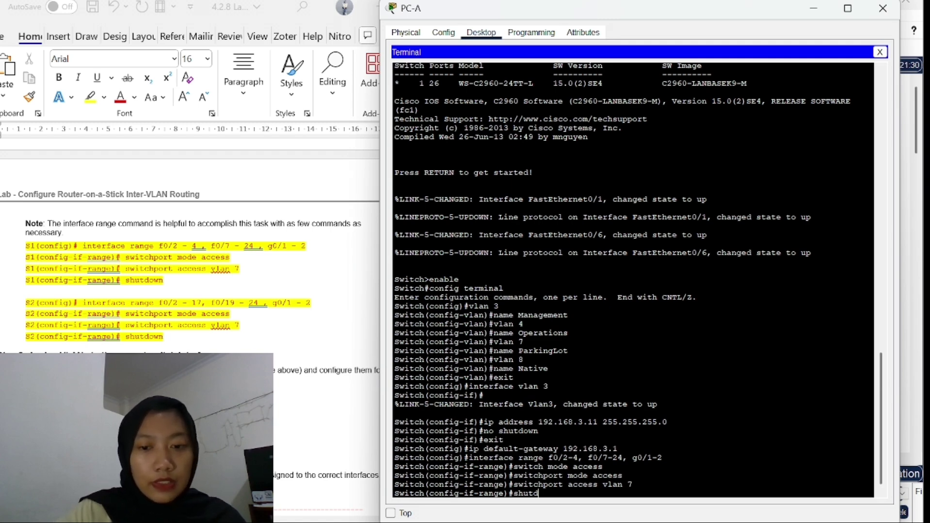
pyautogui.write('own')
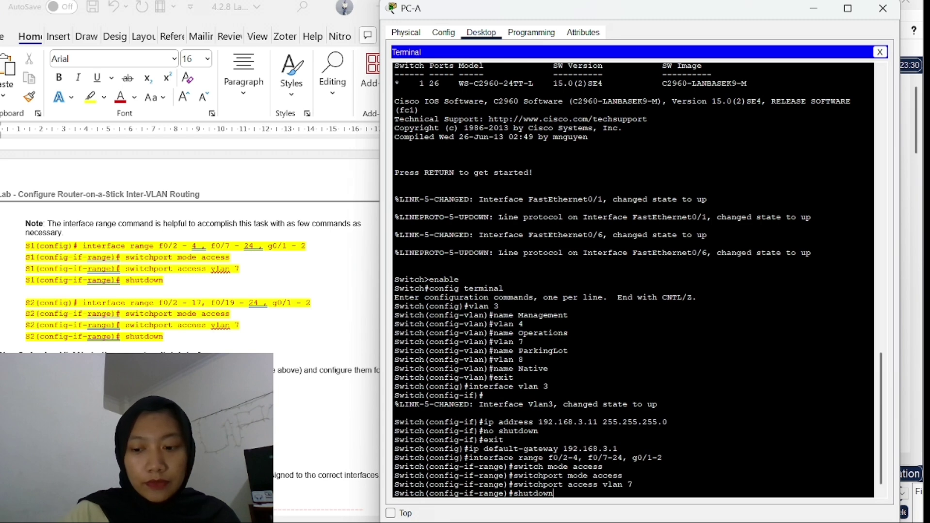
pyautogui.press('Return')
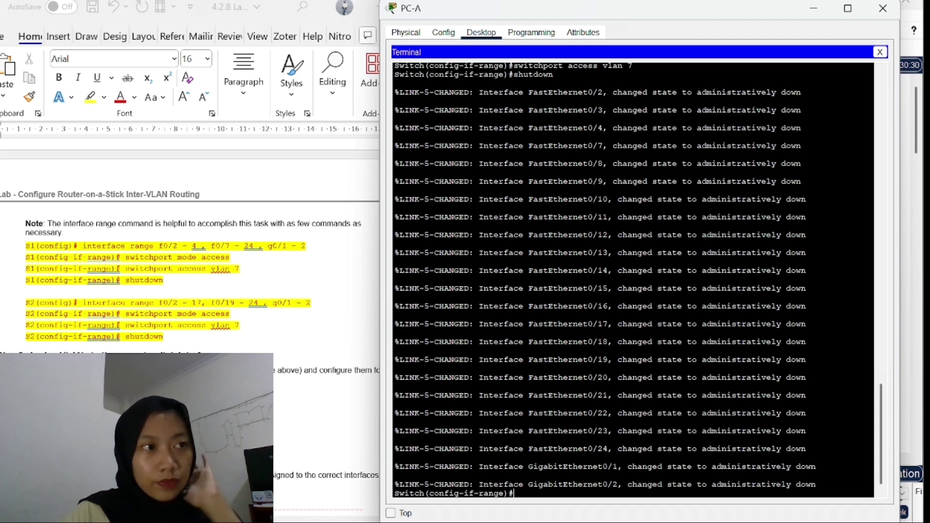
pyautogui.write('exi')
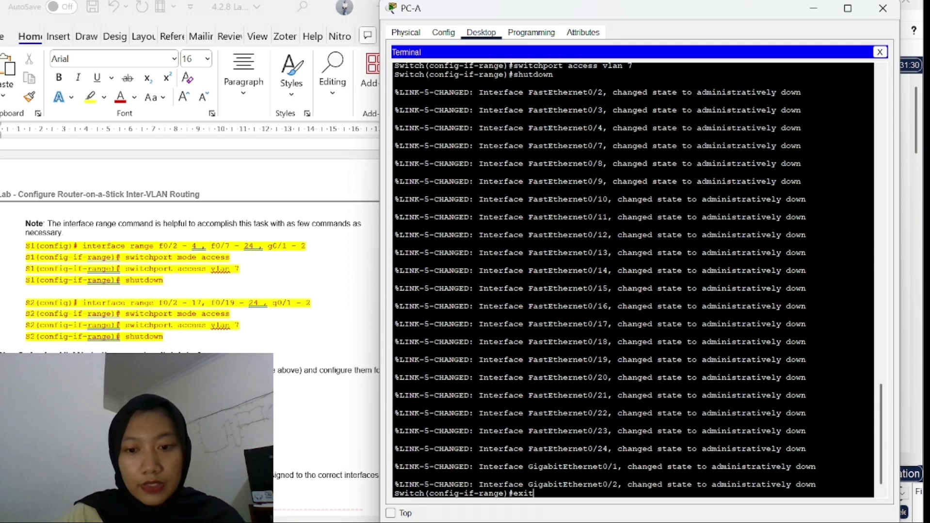
pyautogui.write('t')
pyautogui.press('Return')
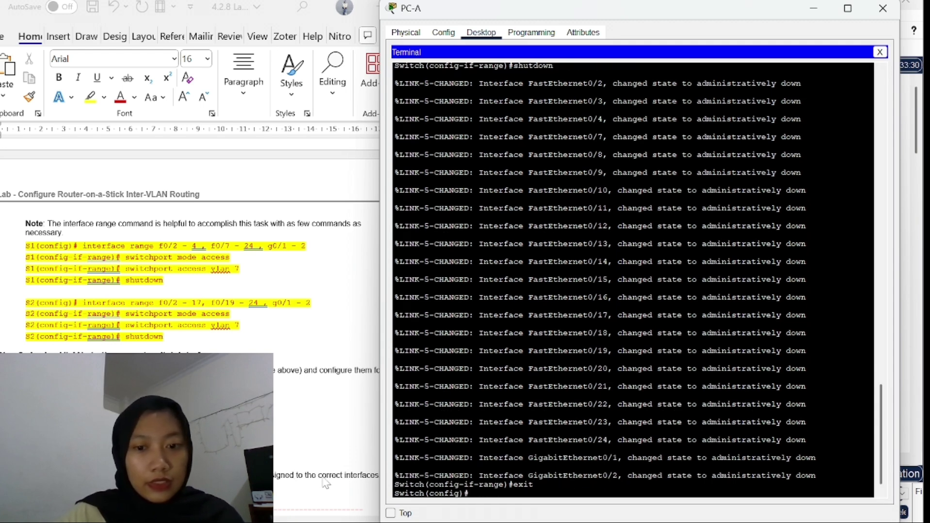
# Enter interface f0/6 configuration on S1 and set the port to static access mode
pyautogui.write('interfac')
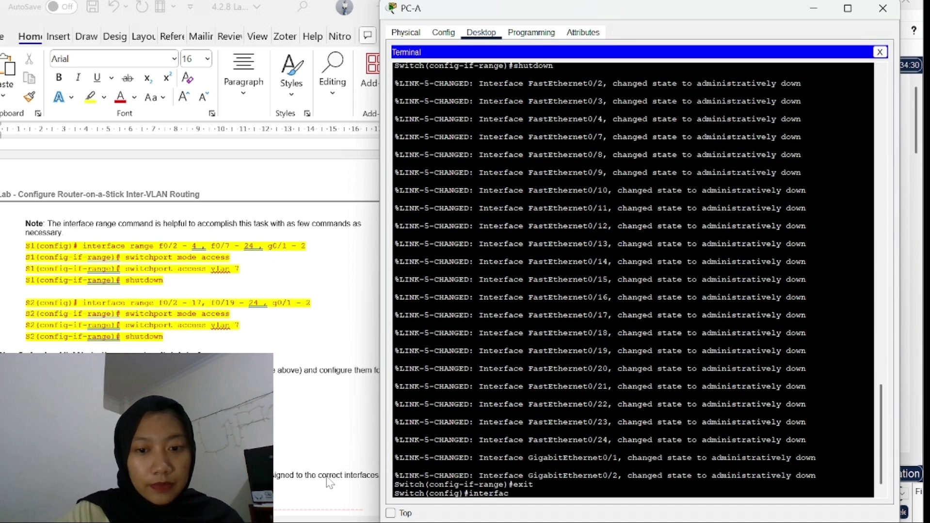
pyautogui.write('e f0')
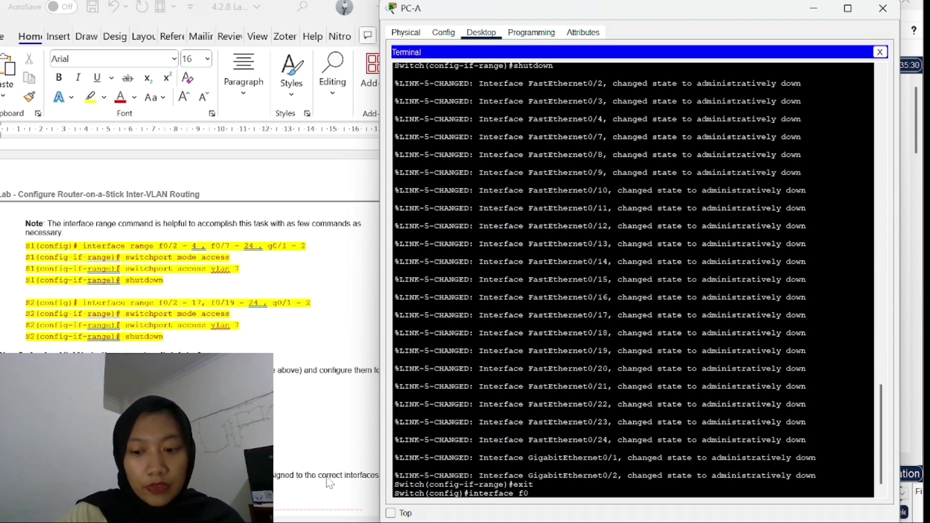
pyautogui.write('/6')
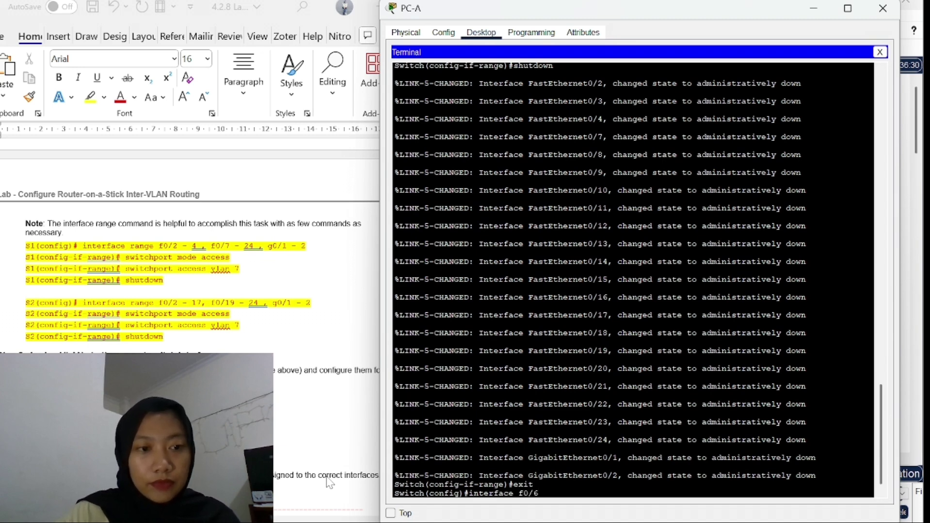
pyautogui.press('Return')
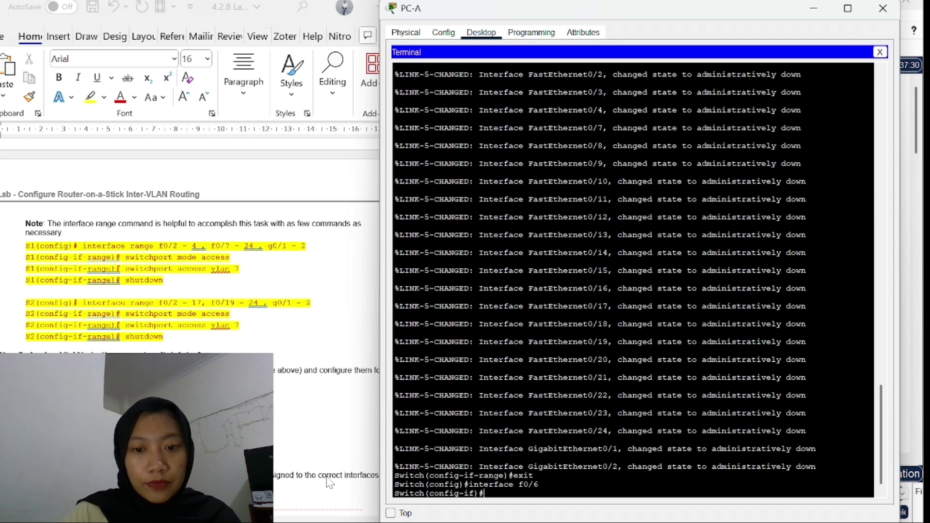
pyautogui.write('switch')
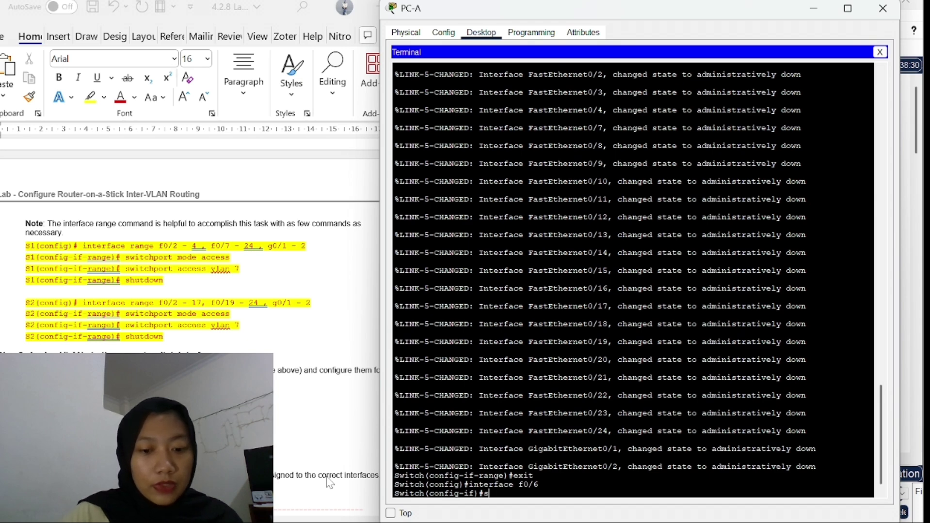
pyautogui.write('por')
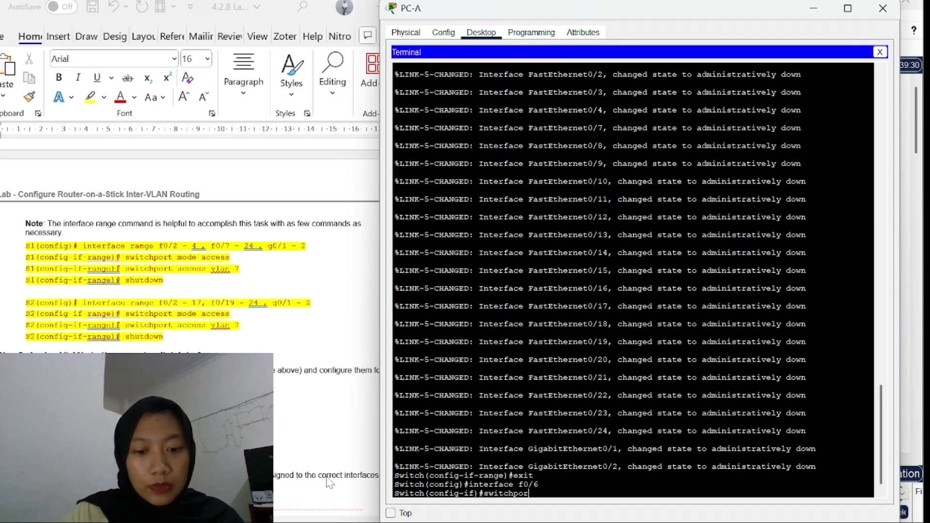
pyautogui.write('t mode access')
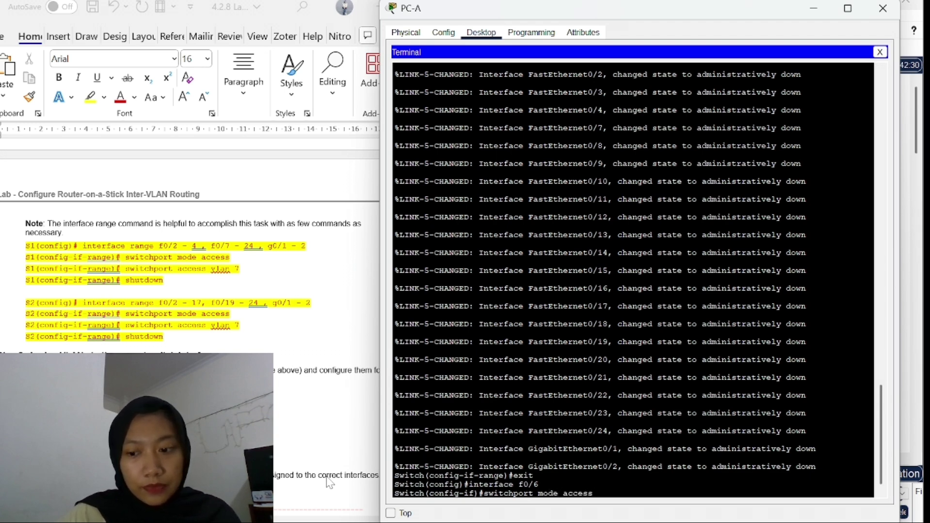
pyautogui.press('Return')
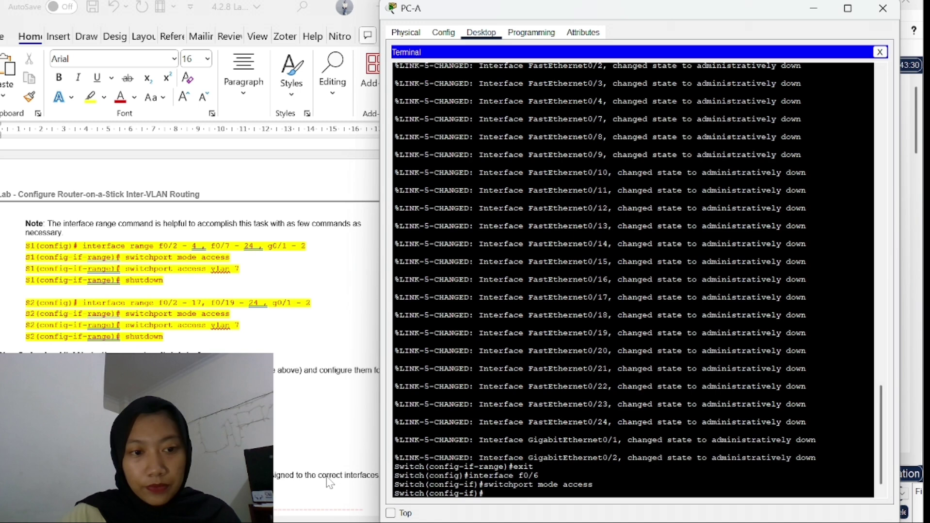
# Assign S1's interface f0/6 to VLAN 3 with switchport access vlan 3
pyautogui.press('Up')
pyautogui.press('Left')
pyautogui.press('Left')
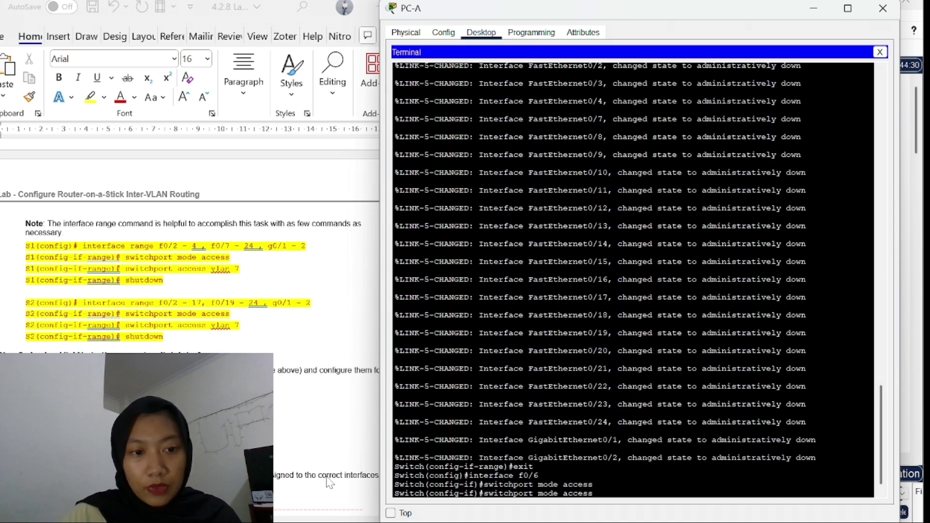
pyautogui.press('Left')
pyautogui.press('BackSpace')
pyautogui.press('BackSpace')
pyautogui.press('BackSpace')
pyautogui.press('BackSpace')
pyautogui.press('BackSpace')
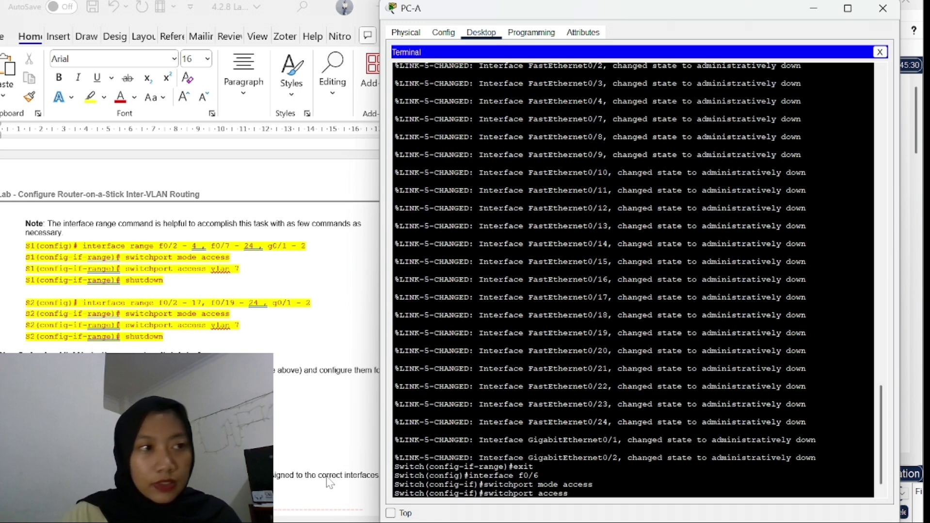
pyautogui.press('Right')
pyautogui.press('Right')
pyautogui.press('Right')
pyautogui.press('Right')
pyautogui.press('Right')
pyautogui.press('Right')
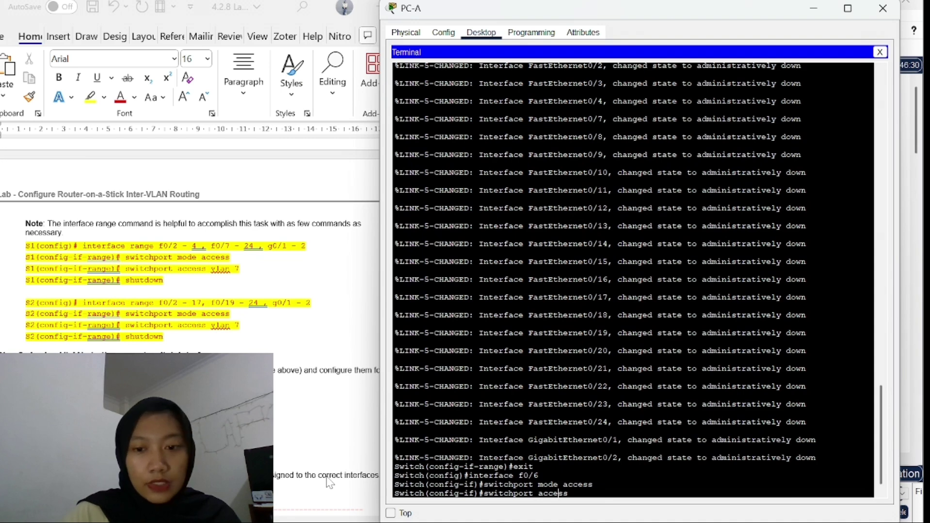
pyautogui.write('vlan 3')
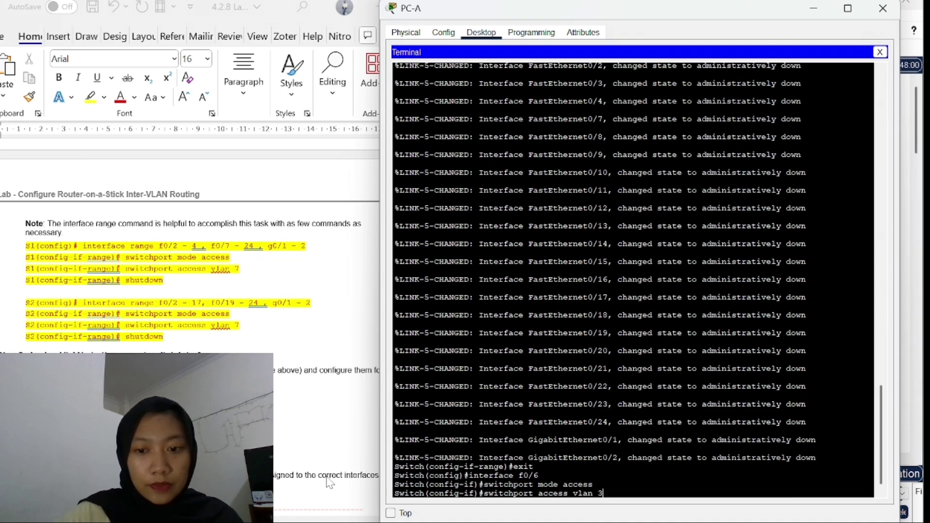
pyautogui.press('Return')
pyautogui.press('Return')
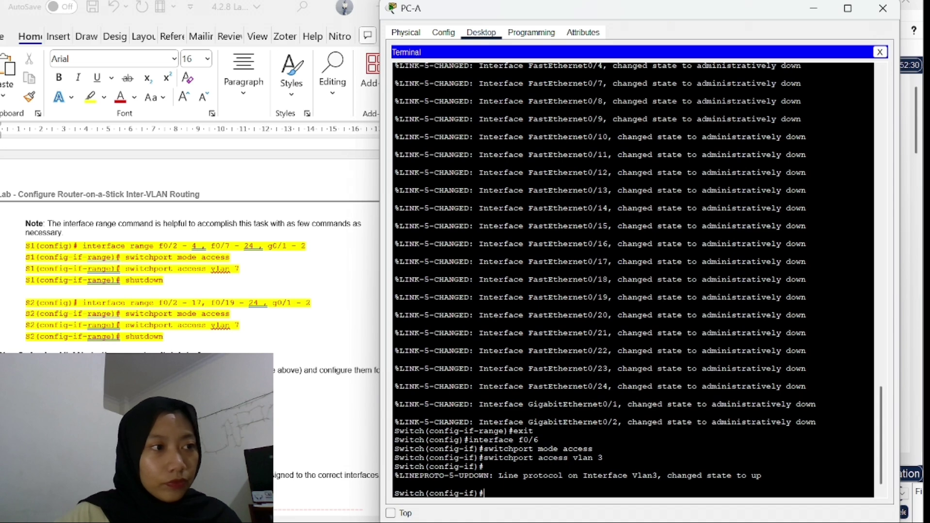
# Leave configuration mode on S1 and check the VLAN port assignments with show vlan brief
pyautogui.write('end')
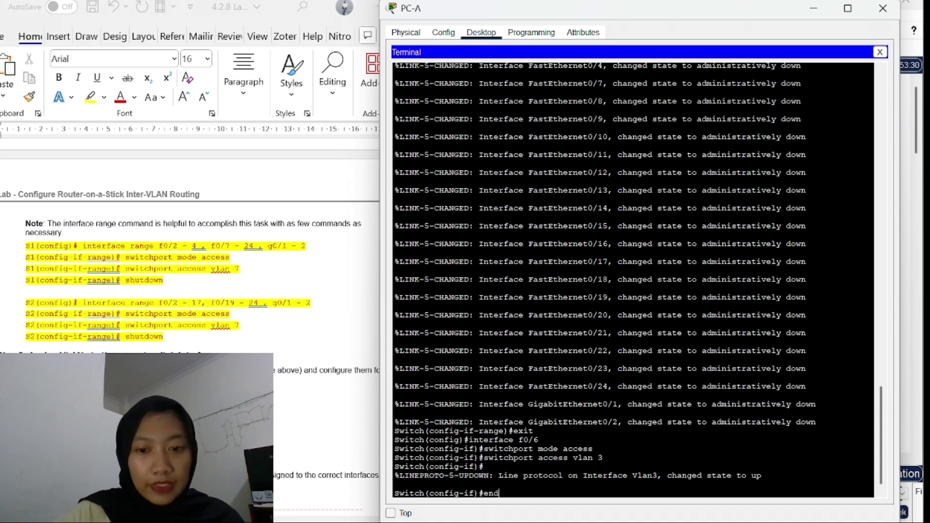
pyautogui.press('Return')
pyautogui.press('Return')
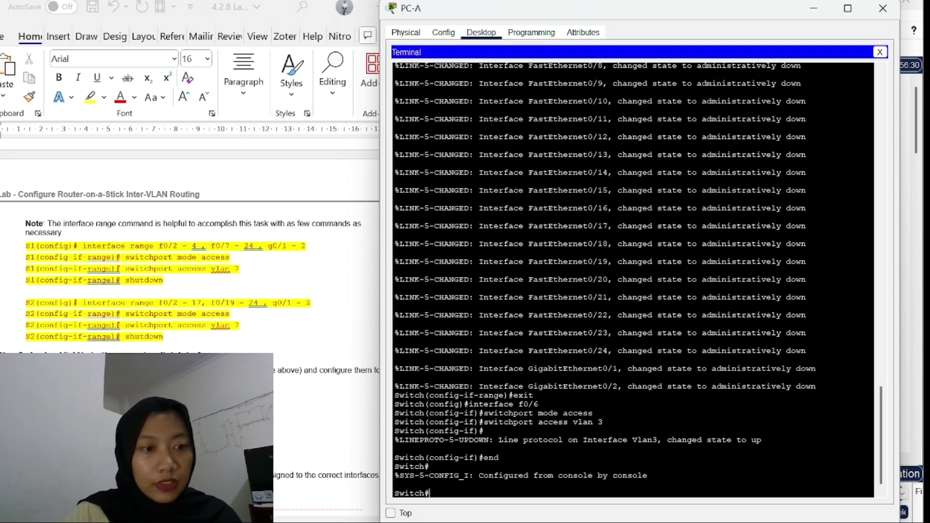
pyautogui.write('sh')
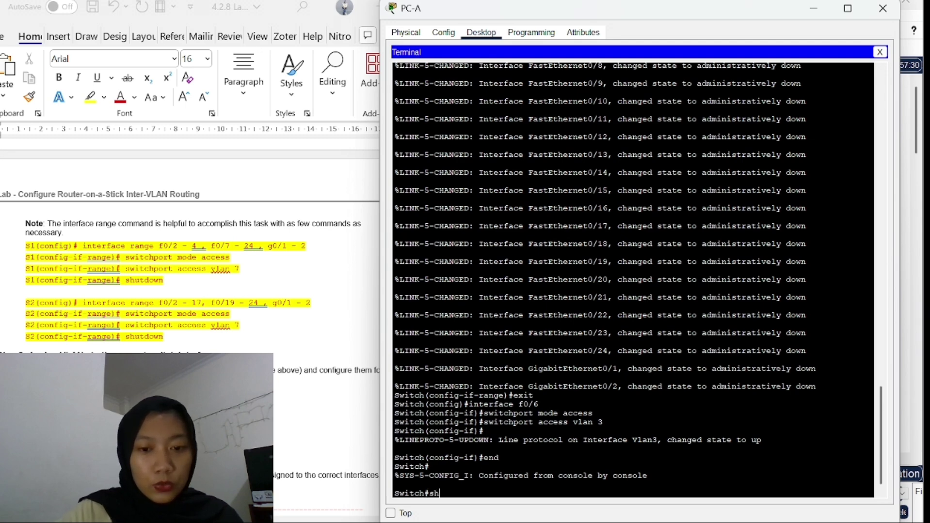
pyautogui.write('ow vlan ')
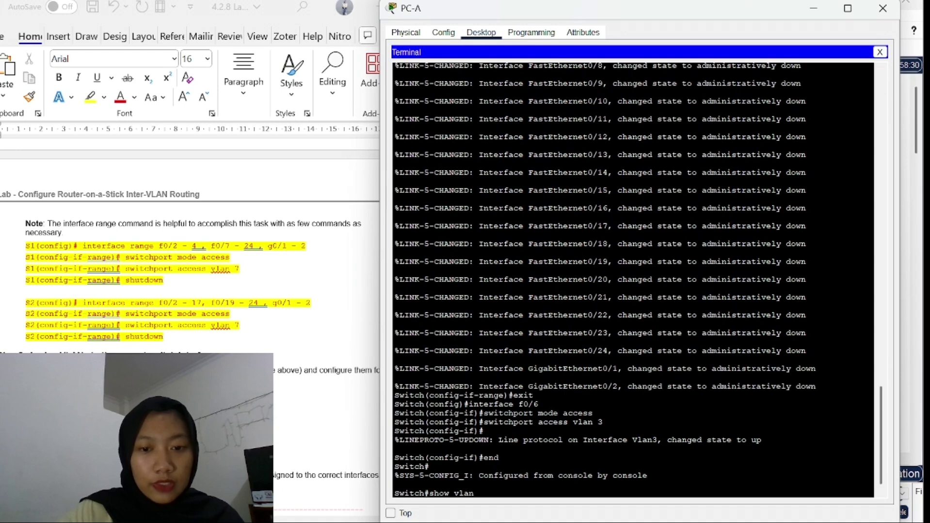
pyautogui.write('brief')
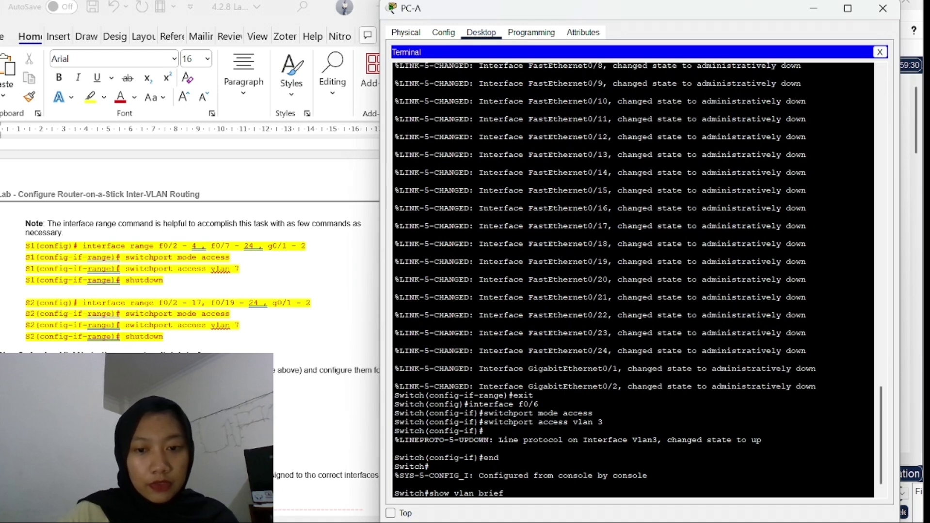
pyautogui.press('Return')
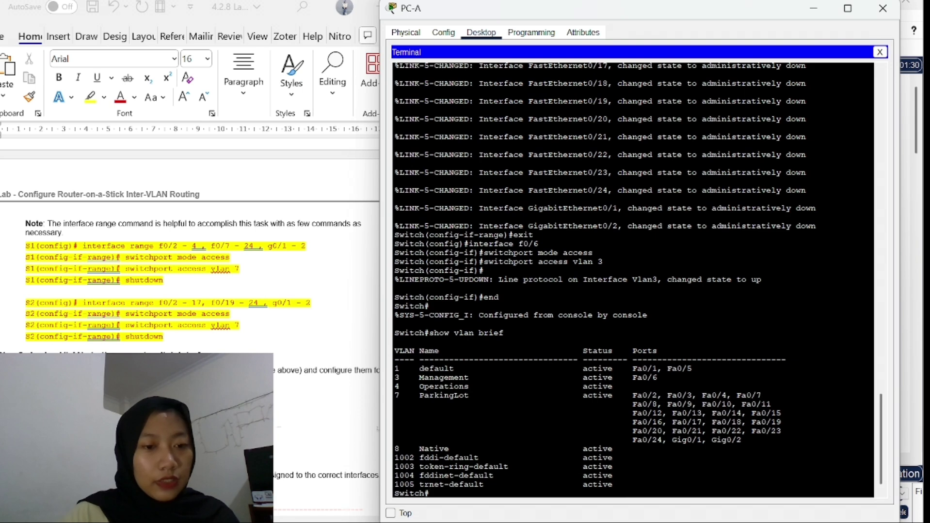
# Look through the lab guide's VLAN assignment and trunk sections, returning to the S2 VLAN creation commands
pyautogui.scroll(-5, 190, 252)
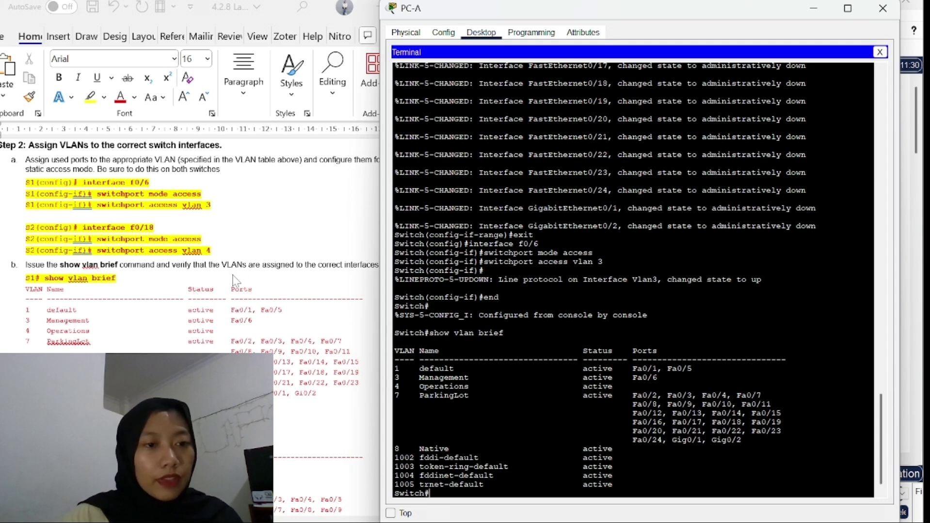
pyautogui.scroll(-10, 234, 280)
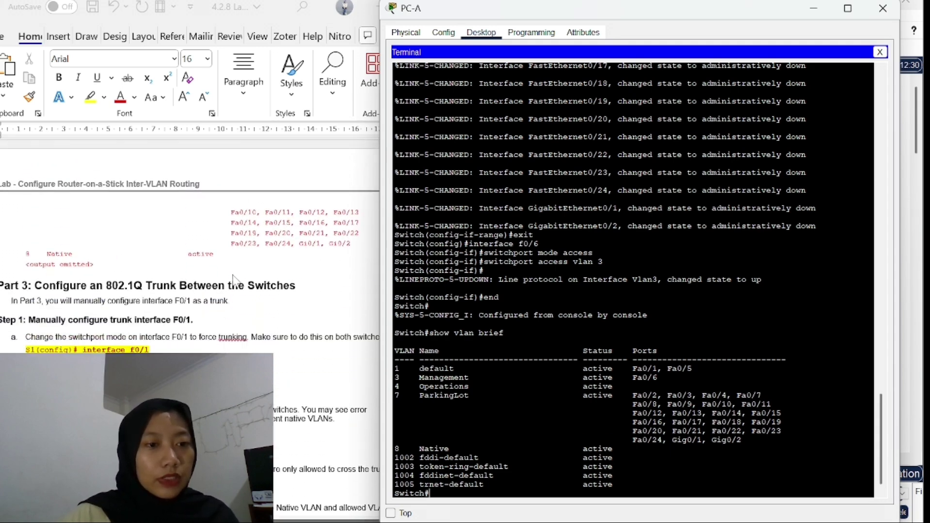
pyautogui.scroll(12, 234, 280)
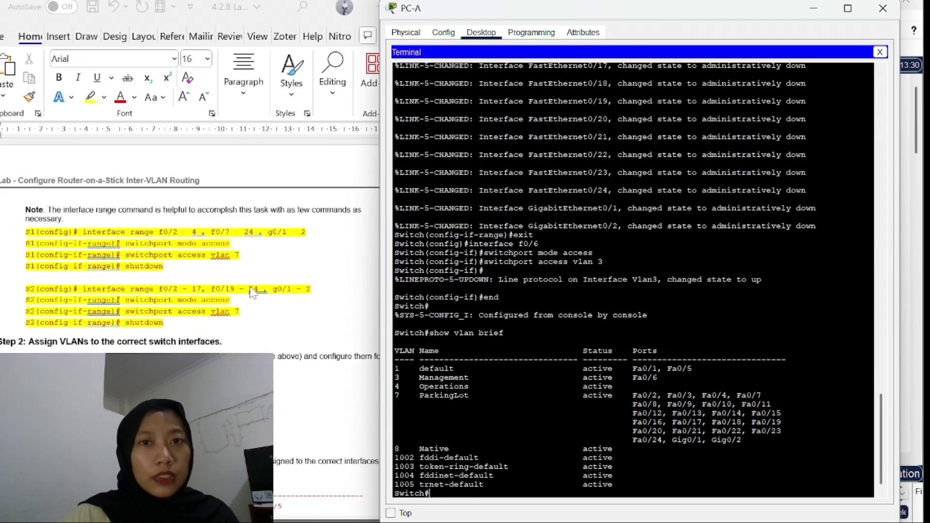
pyautogui.scroll(8, 251, 293)
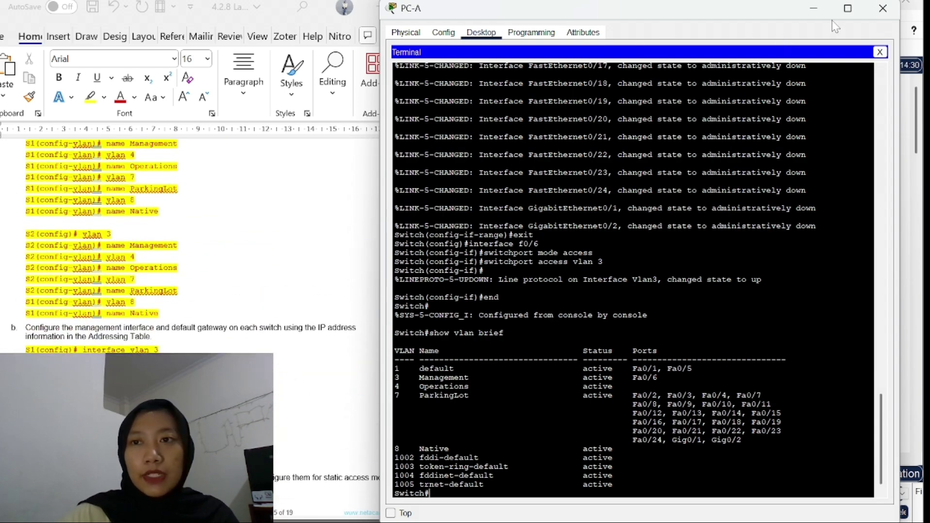
# Put PC-A's window away and open a terminal console session to S2 from PC-B with the default port settings
pyautogui.click(814, 8)
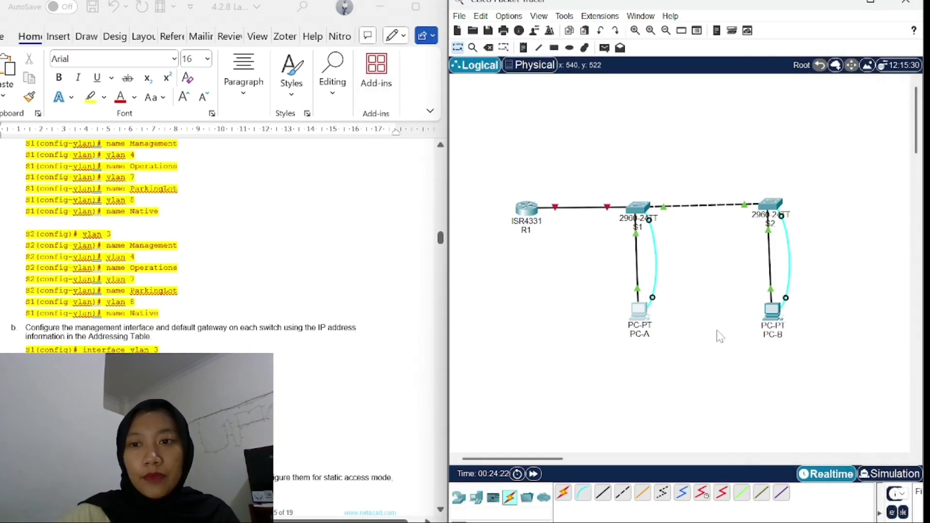
pyautogui.moveTo(781, 213); pyautogui.dragTo(781, 213)
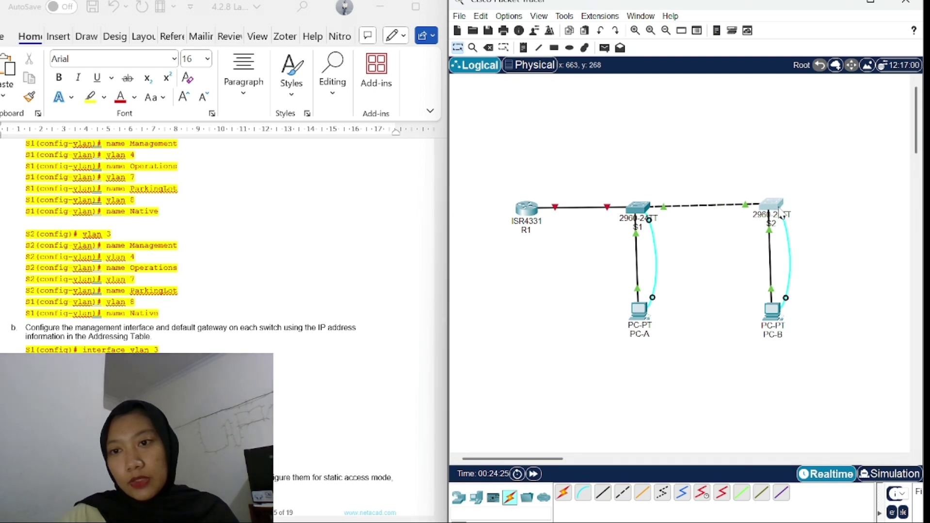
pyautogui.click(780, 329)
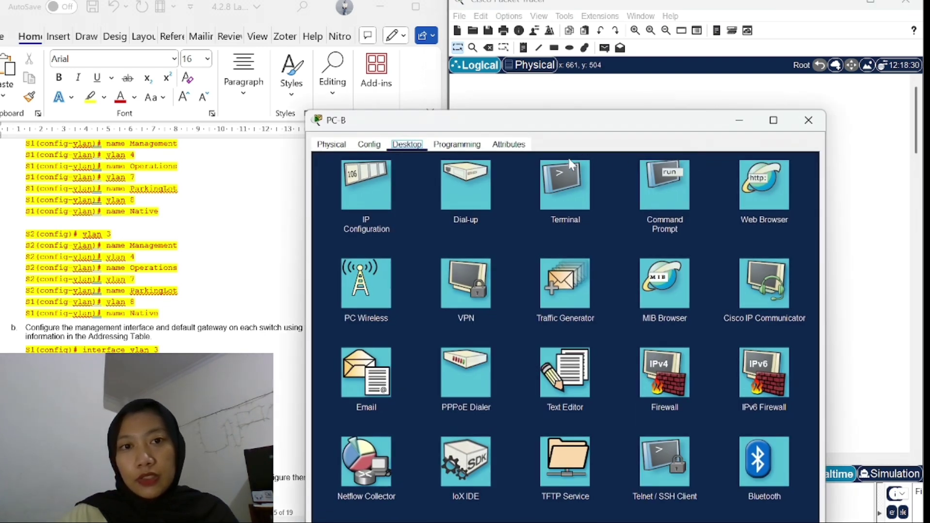
pyautogui.click(568, 196)
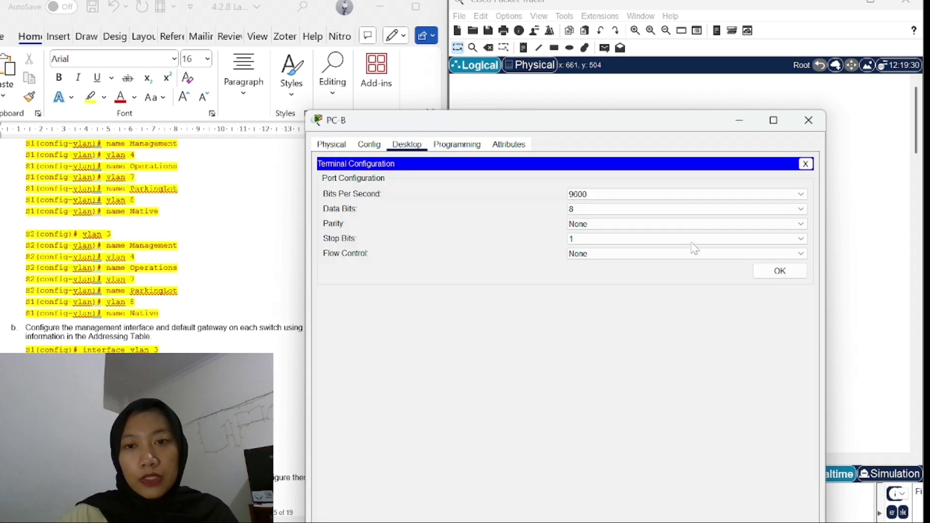
pyautogui.click(767, 274)
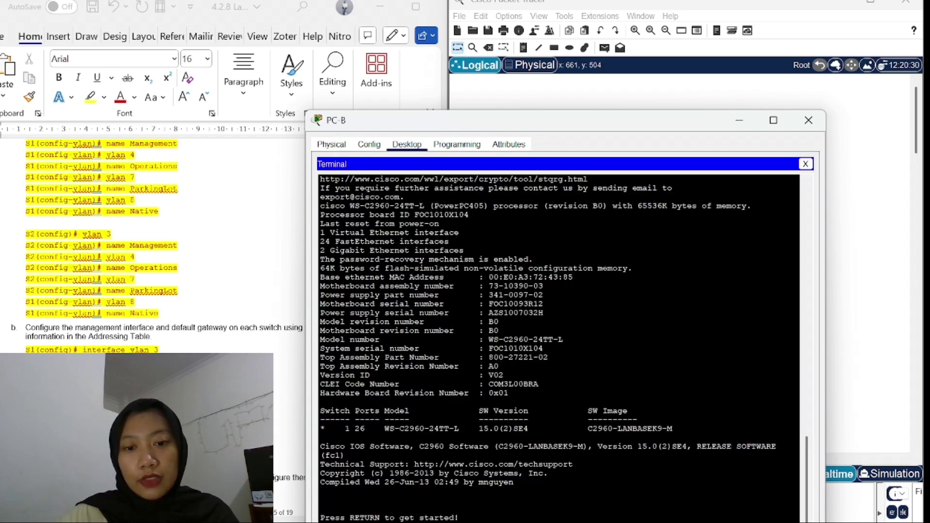
pyautogui.moveTo(584, 121); pyautogui.dragTo(635, 8)
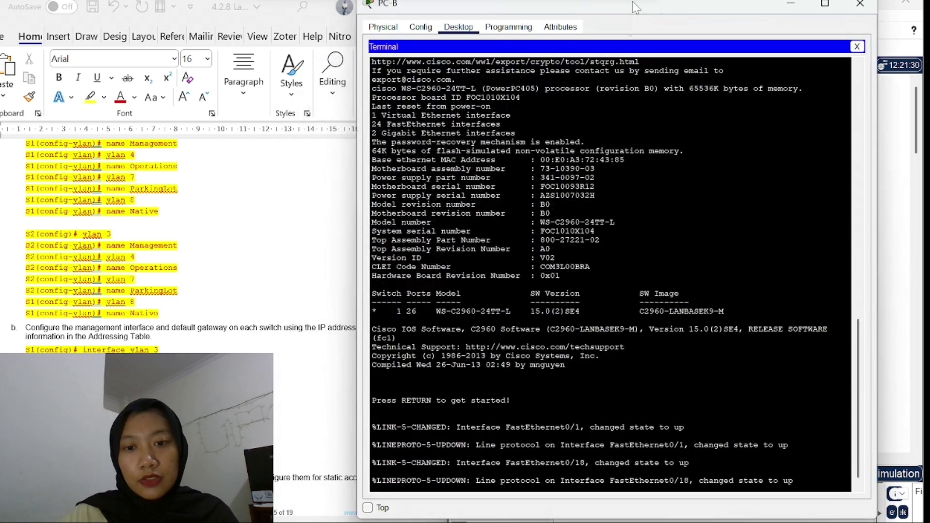
pyautogui.press('Return')
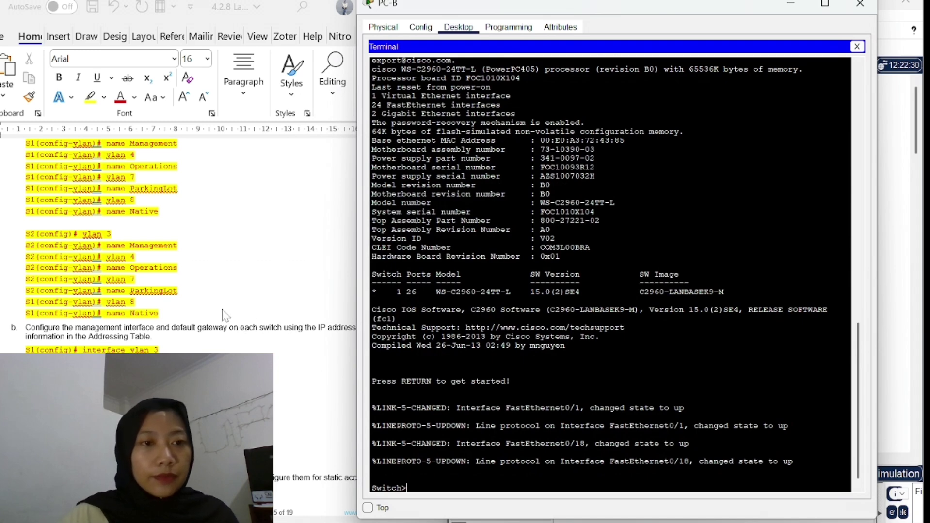
# Enter privileged mode on S2 with enable, and start global configuration with config terminal
pyautogui.scroll(4, 224, 315)
pyautogui.scroll(-3, 224, 315)
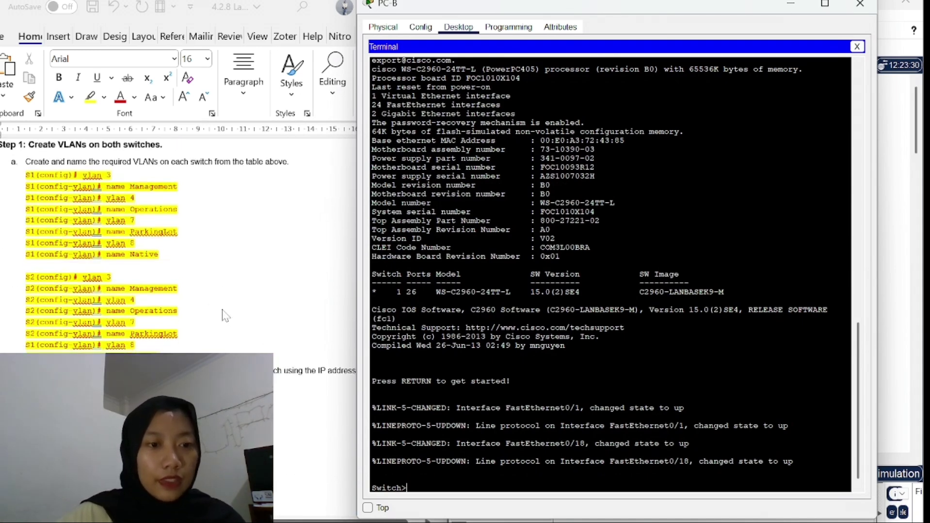
pyautogui.write('na')
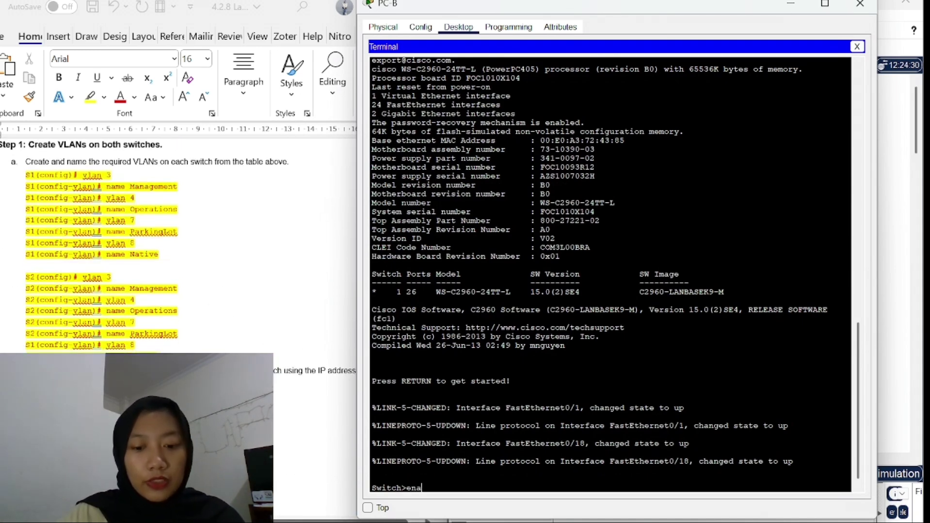
pyautogui.write('ble')
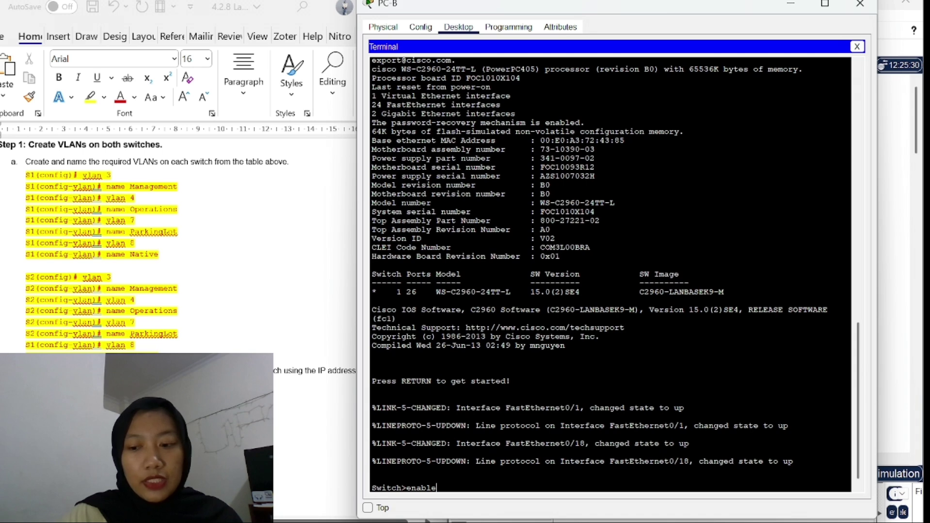
pyautogui.press('Return')
pyautogui.write('con')
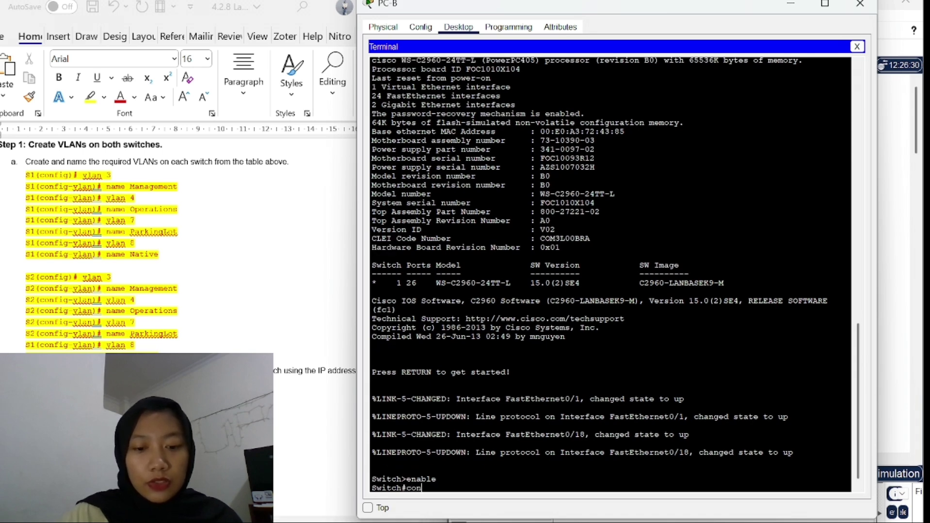
pyautogui.write('di')
pyautogui.press('BackSpace')
pyautogui.press('BackSpace')
pyautogui.write('fi')
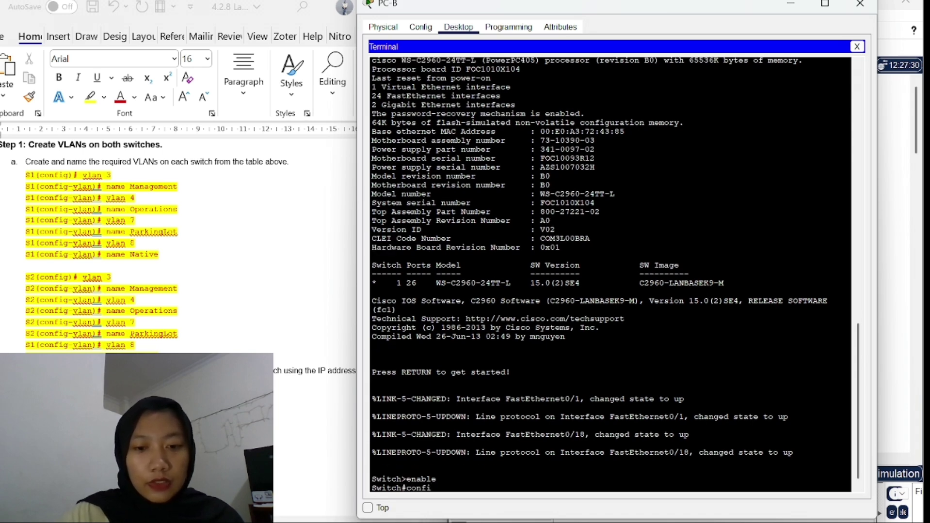
pyautogui.write('g terminal')
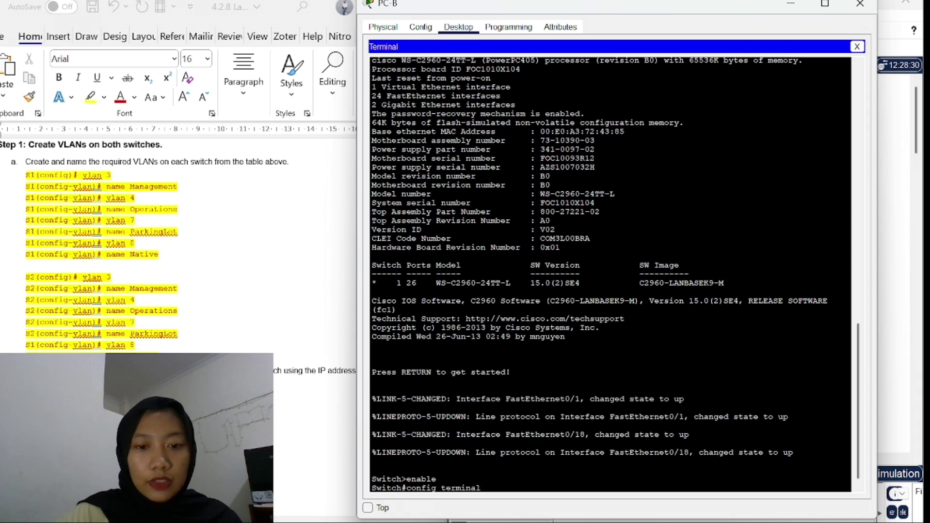
pyautogui.press('Return')
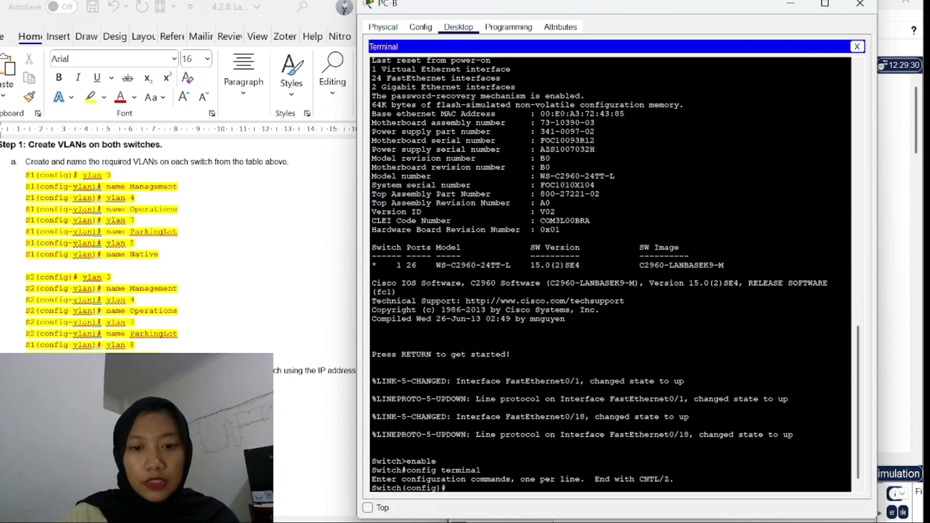
# Create VLAN 3 on S2 and name it Management
pyautogui.write('v')
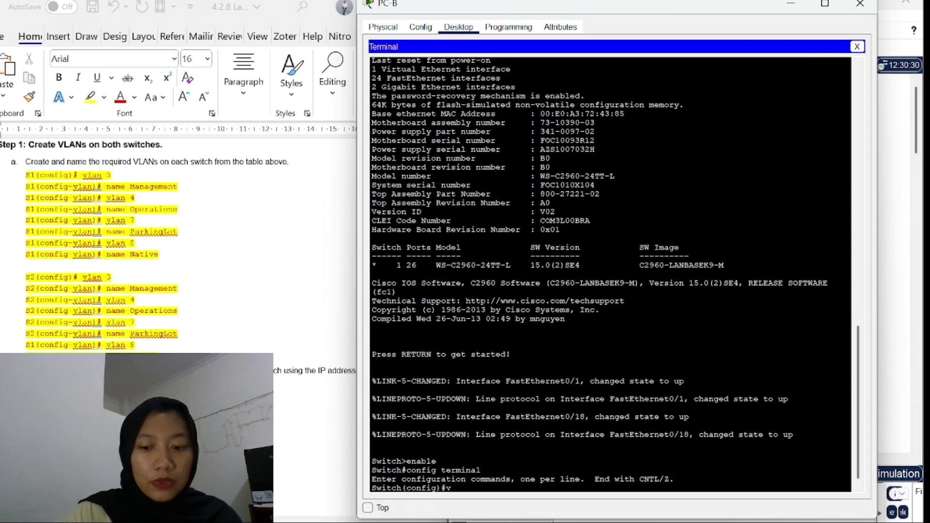
pyautogui.write('lan')
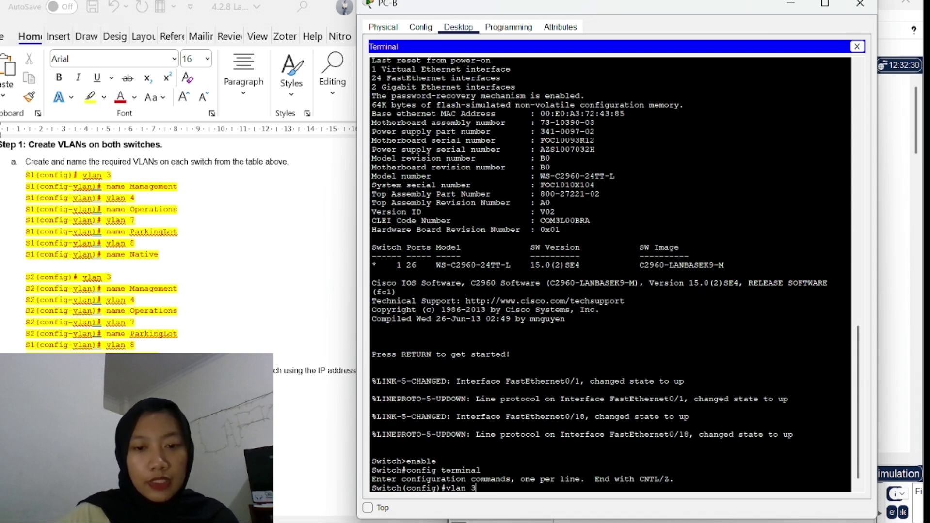
pyautogui.write(' 3')
pyautogui.press('Return')
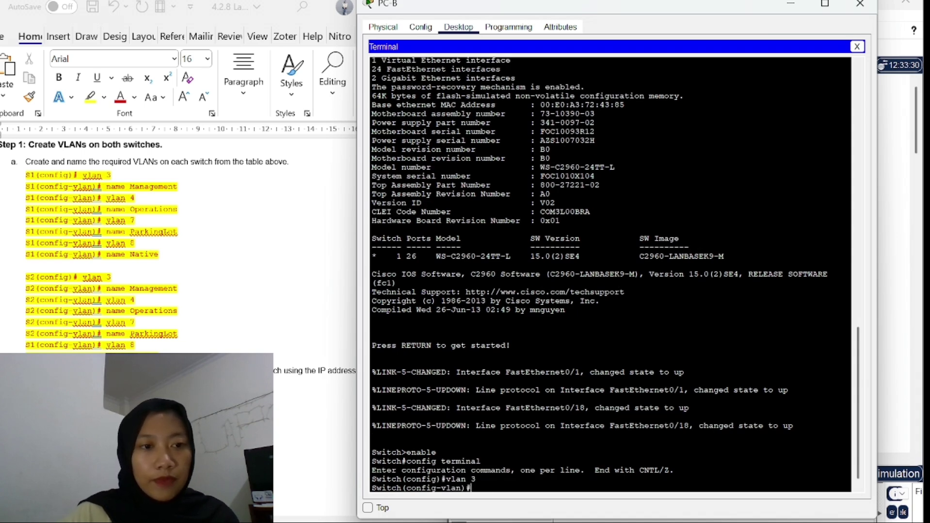
pyautogui.write('name')
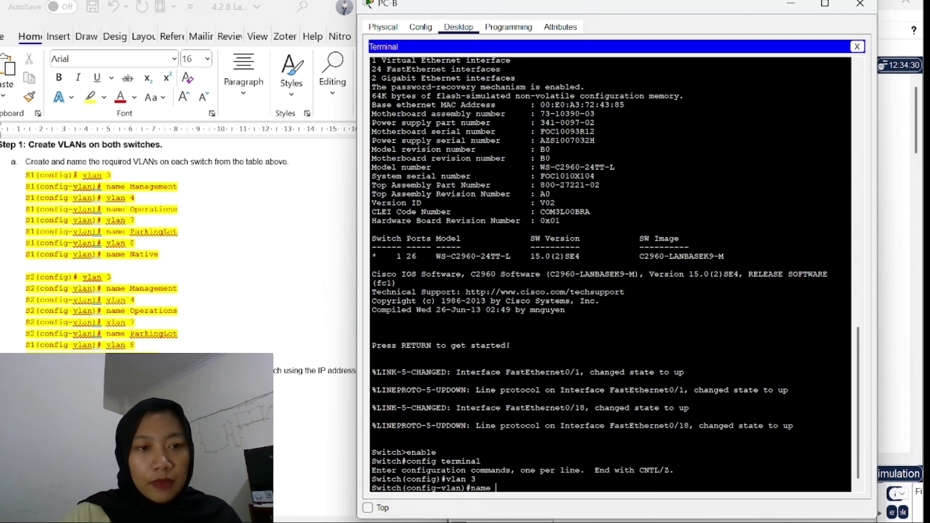
pyautogui.write(' Managemn')
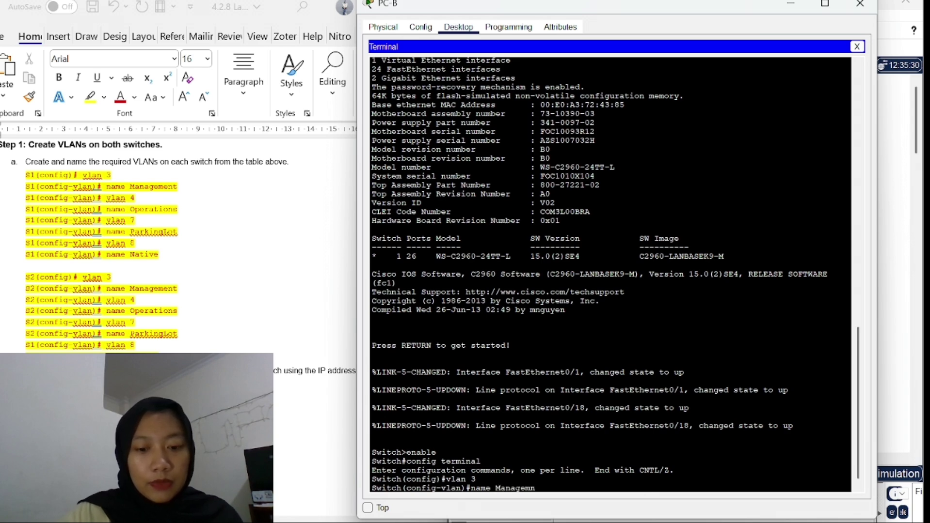
pyautogui.press('BackSpace')
pyautogui.press('BackSpace')
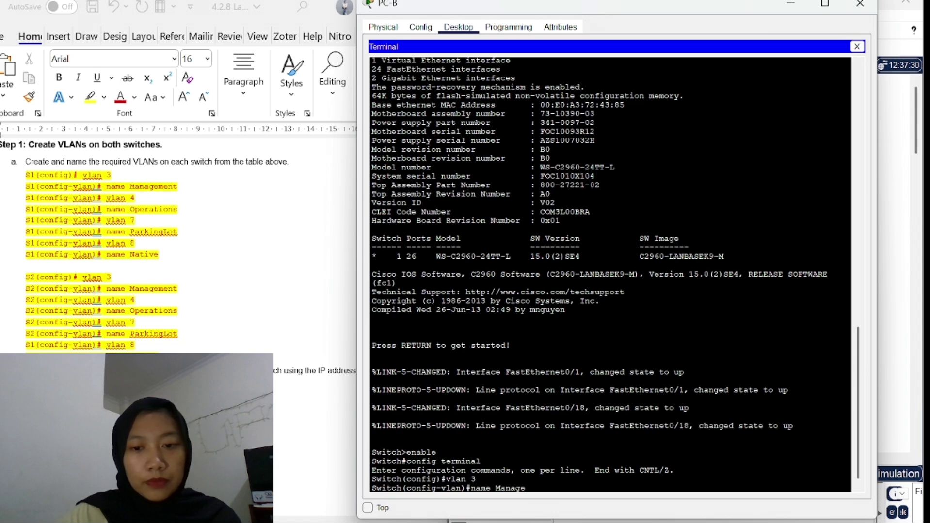
pyautogui.write('ment')
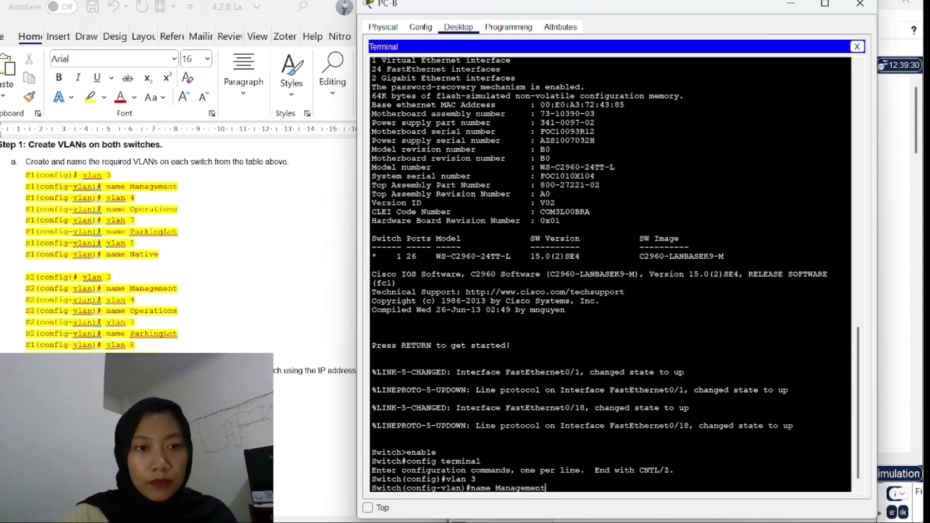
pyautogui.press('Return')
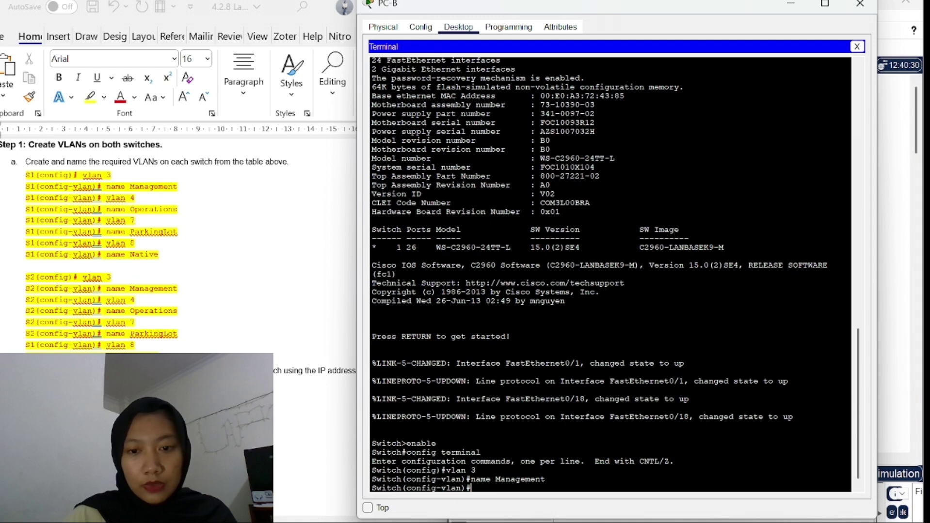
# Create VLAN 4 on S2 and name it Operations
pyautogui.press('Up')
pyautogui.press('Up')
pyautogui.press('BackSpace')
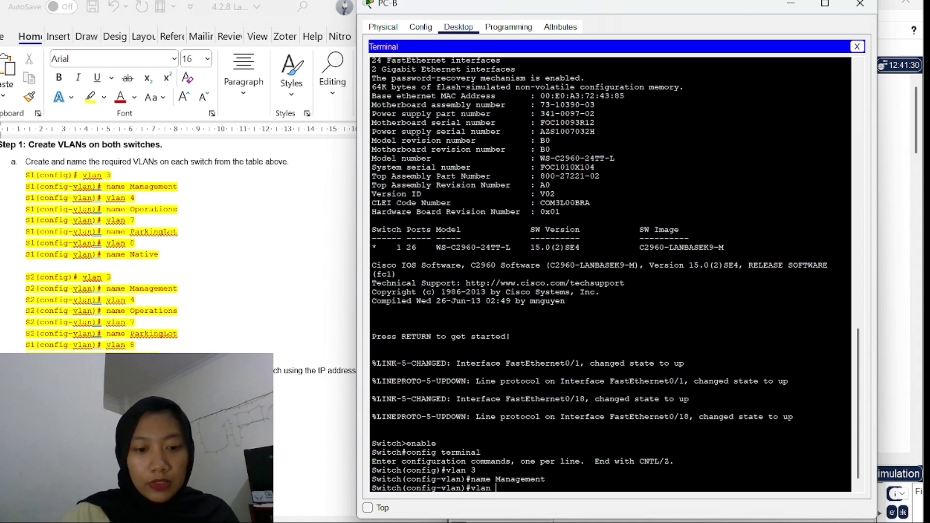
pyautogui.write('4')
pyautogui.press('Return')
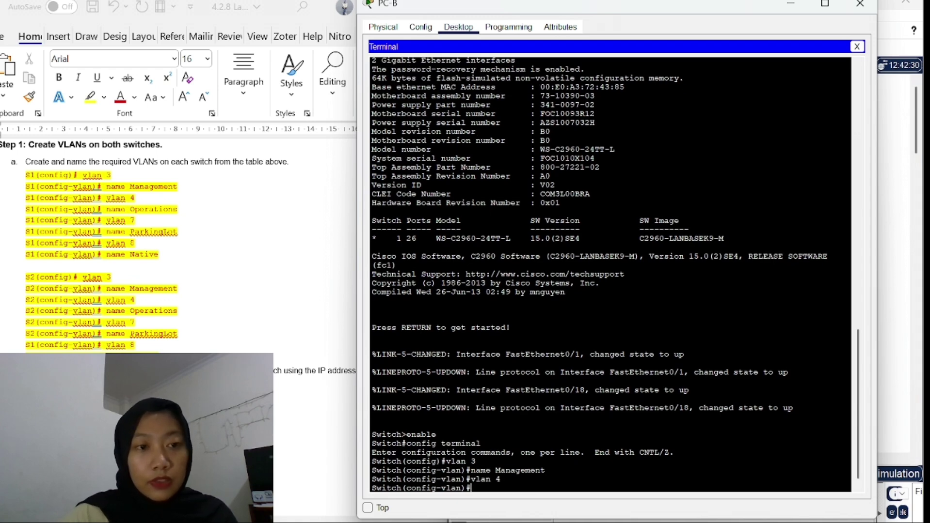
pyautogui.write('name')
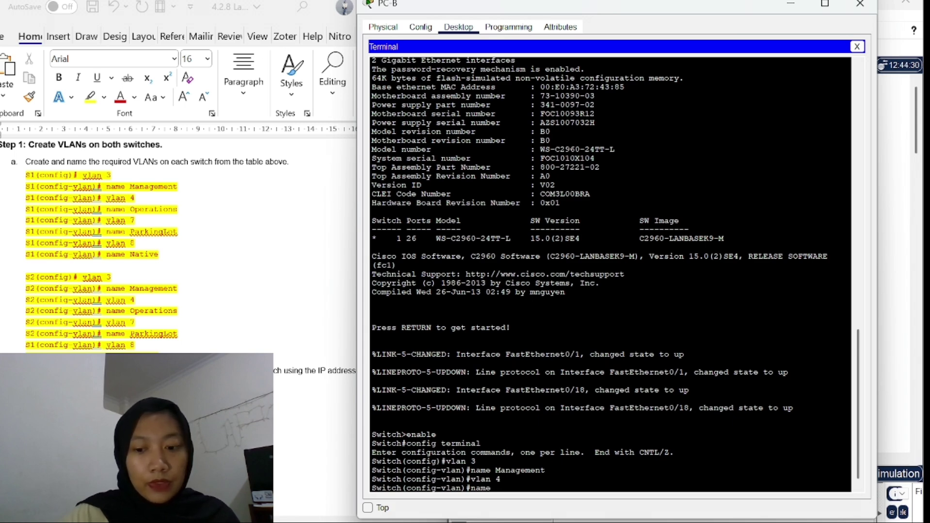
pyautogui.write(' Operat')
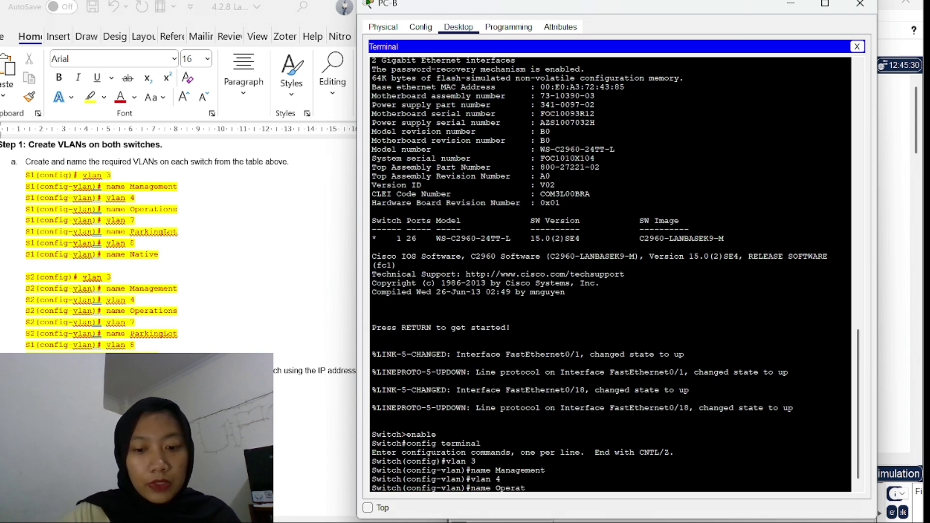
pyautogui.write('ions')
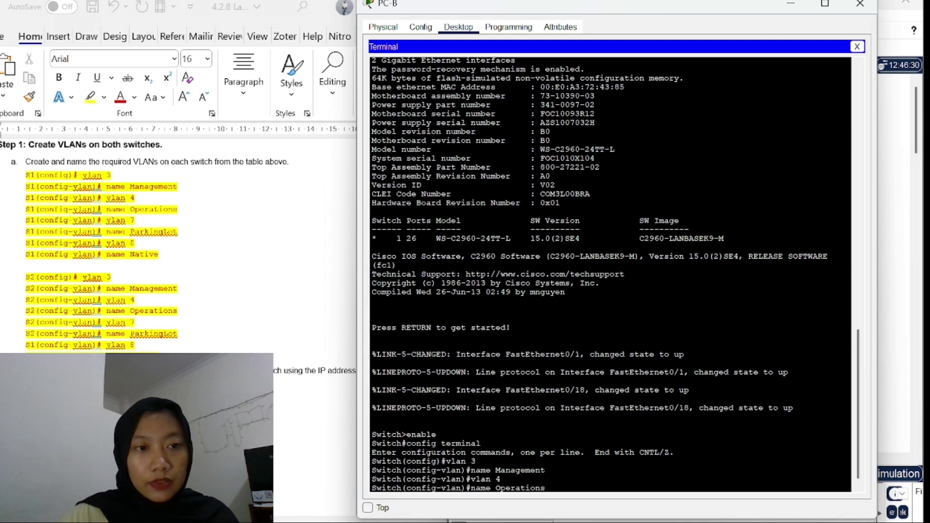
pyautogui.press('Return')
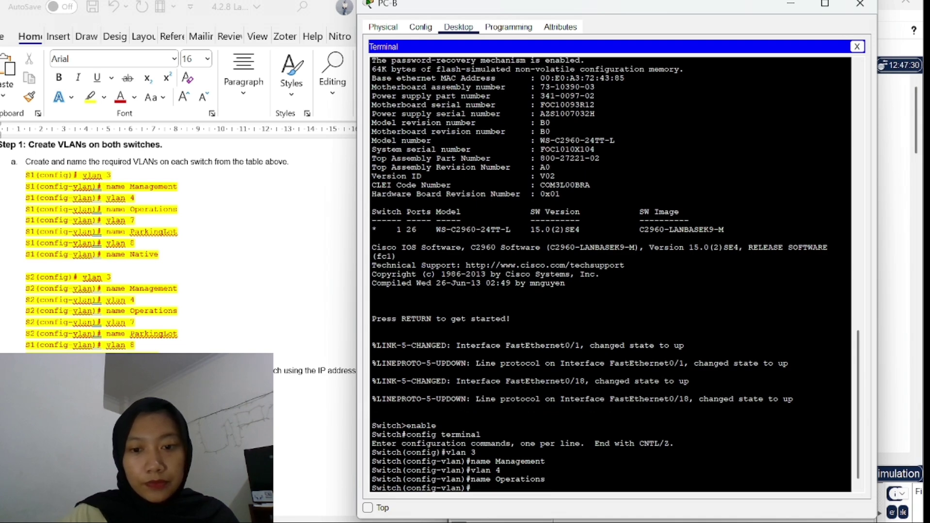
# Create VLAN 7 on S2 and name it ParkingLot
pyautogui.write('vlan 5')
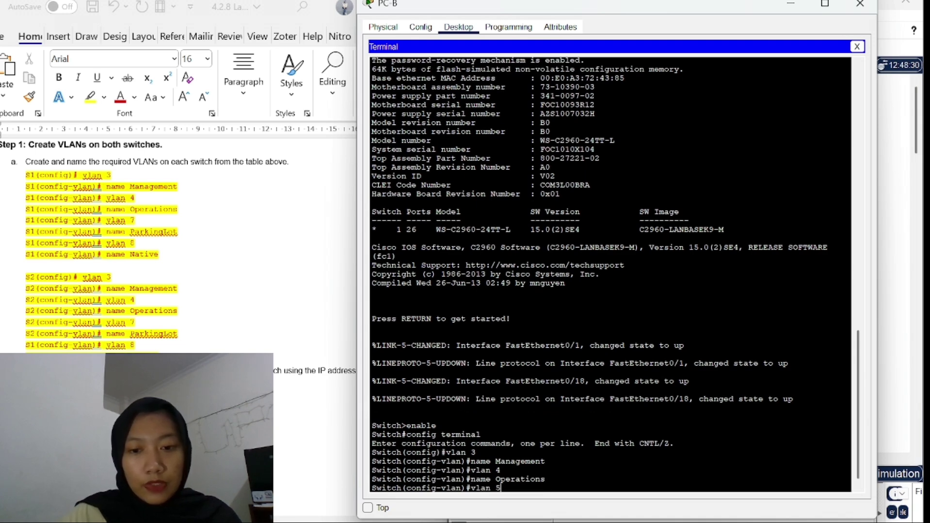
pyautogui.press('BackSpace')
pyautogui.write('7')
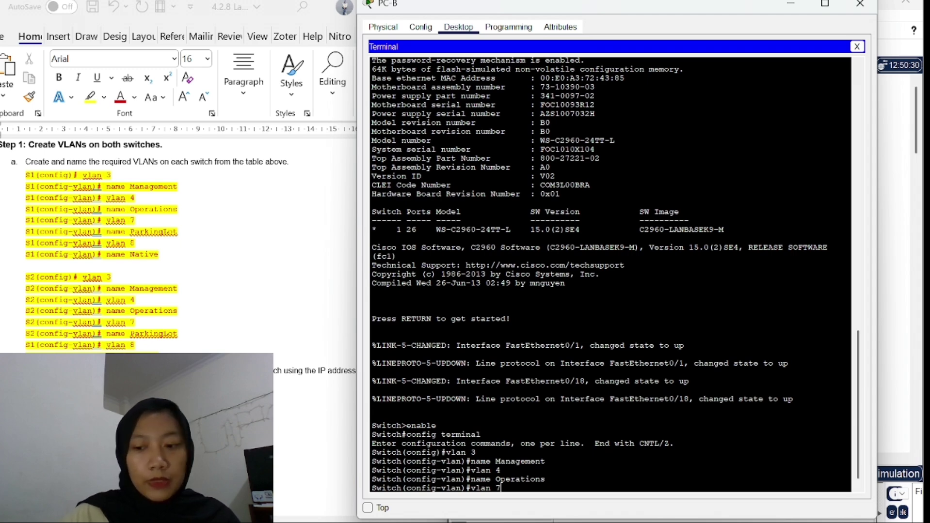
pyautogui.press('Return')
pyautogui.write('nam')
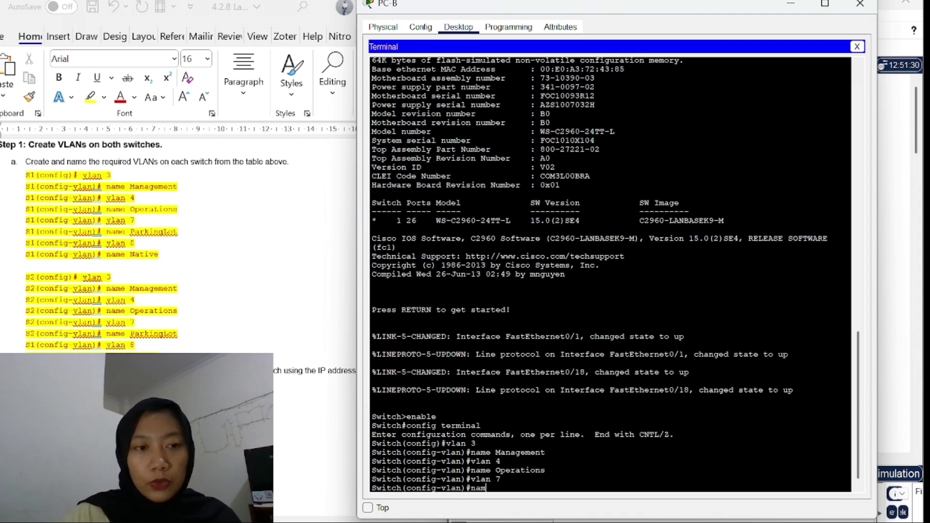
pyautogui.write('e Park')
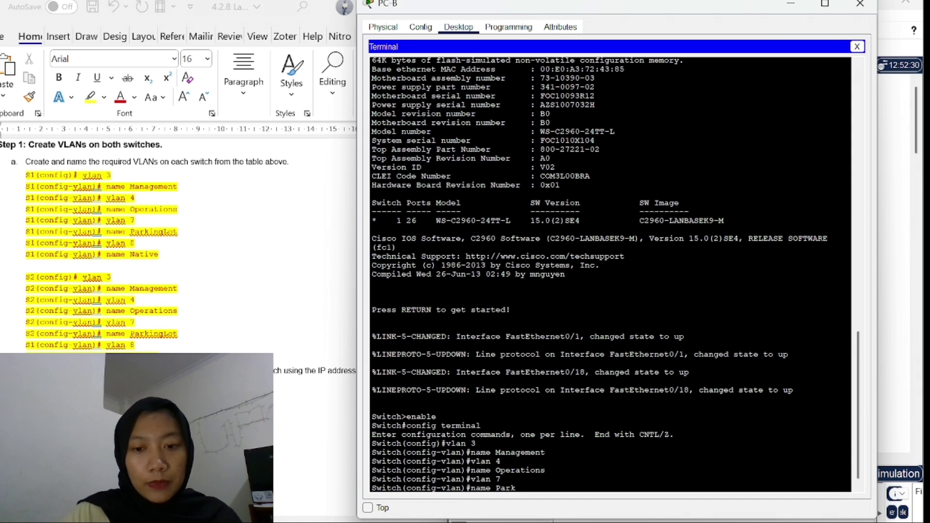
pyautogui.write('ingLot')
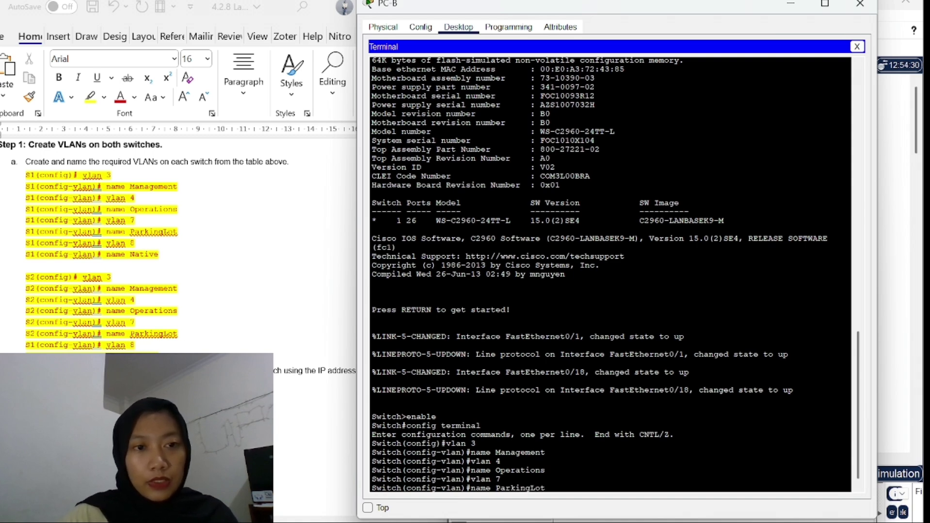
pyautogui.press('Return')
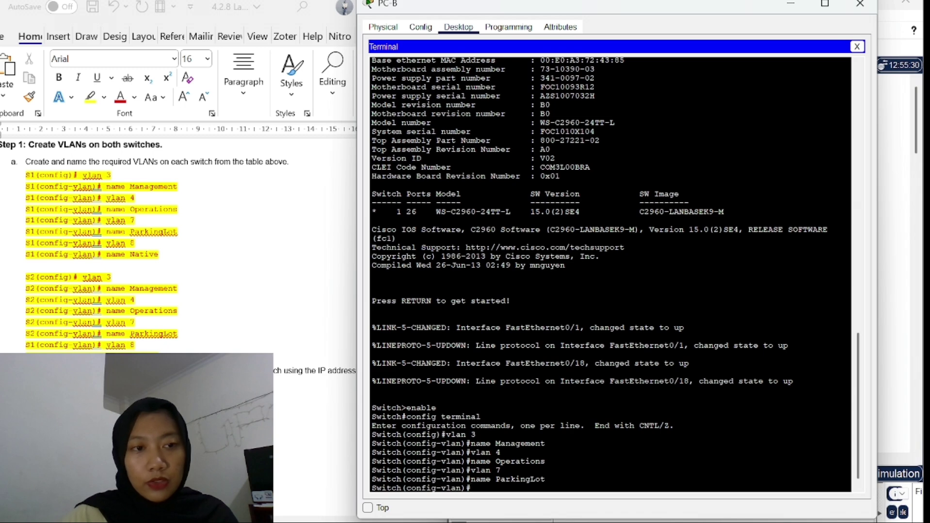
# Create VLAN 8 on S2, name it Native, and exit back to global configuration mode
pyautogui.press('Up')
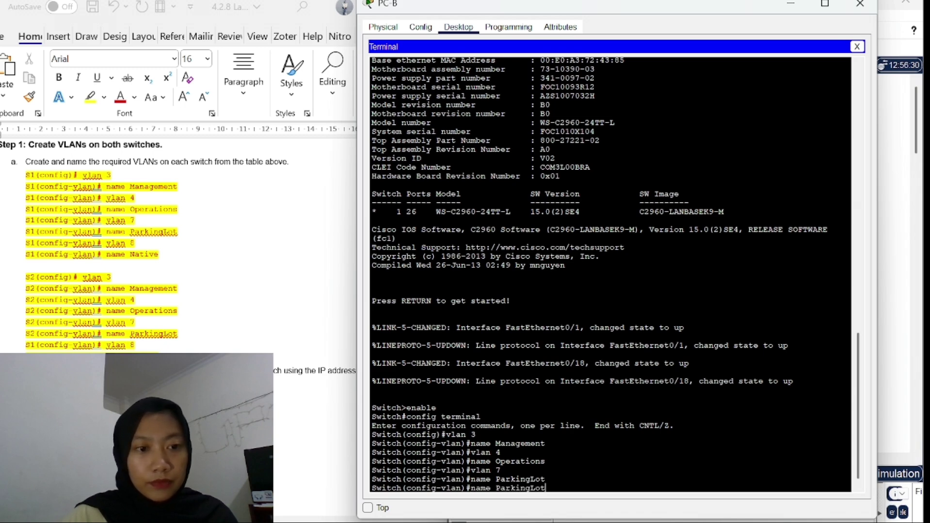
pyautogui.press('Up')
pyautogui.write('8')
pyautogui.press('Return')
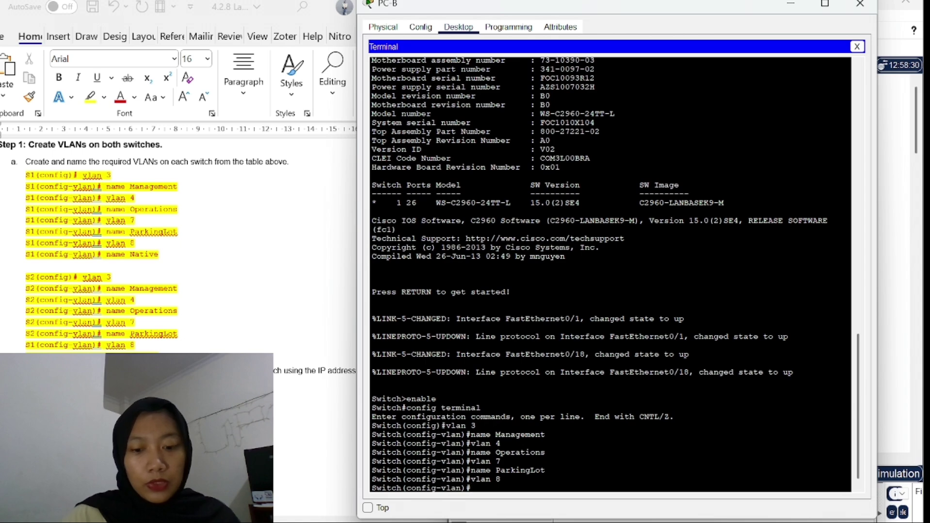
pyautogui.write('name Nat')
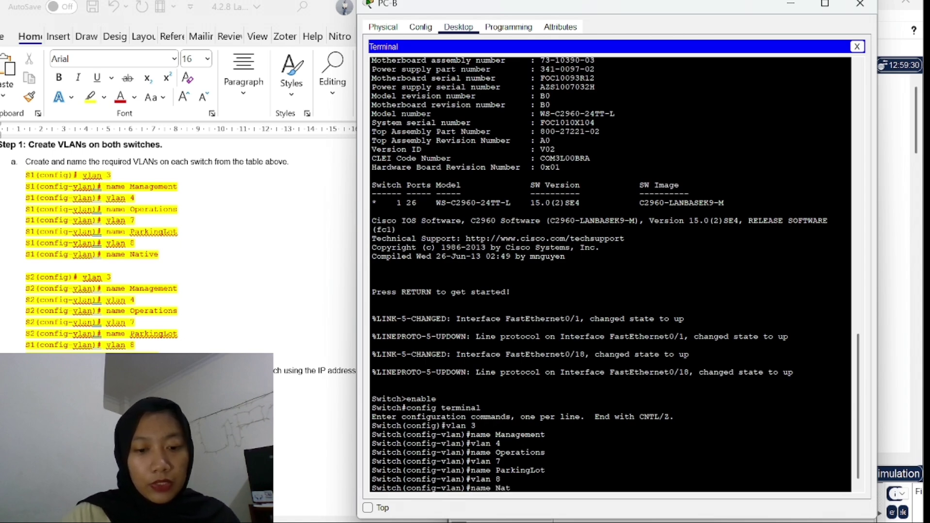
pyautogui.write('ive')
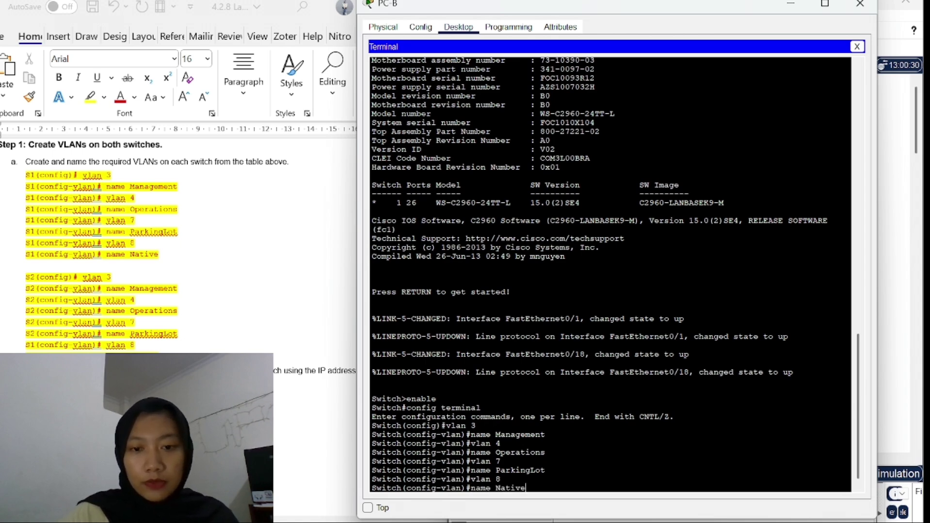
pyautogui.press('Return')
pyautogui.scroll(-3, 146, 243)
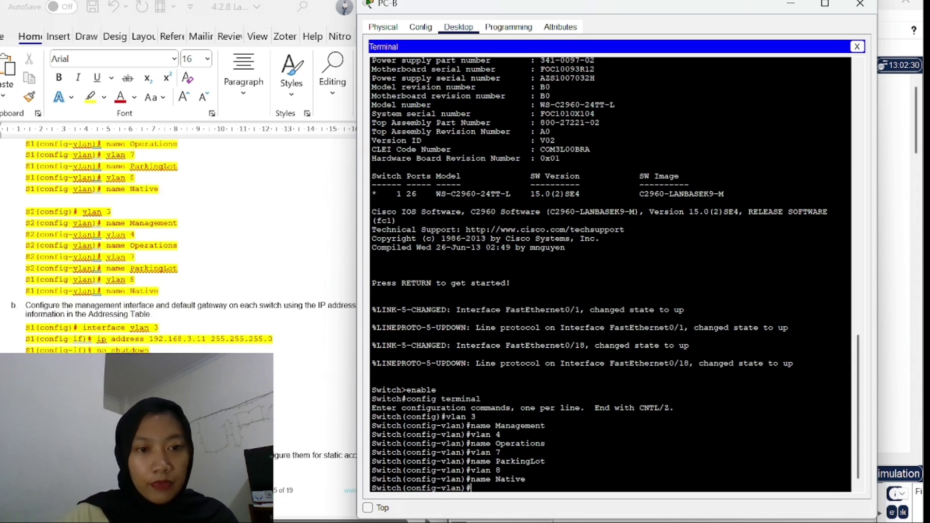
pyautogui.write('exit')
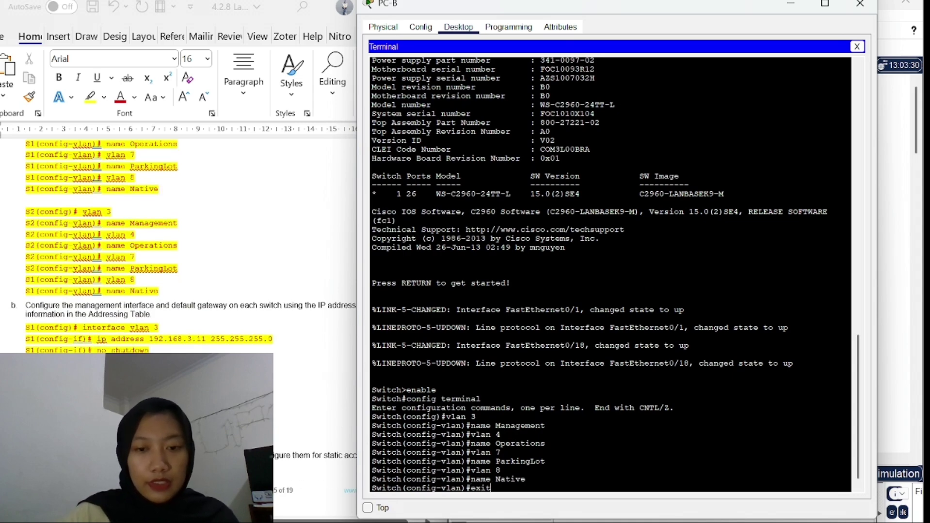
pyautogui.press('Return')
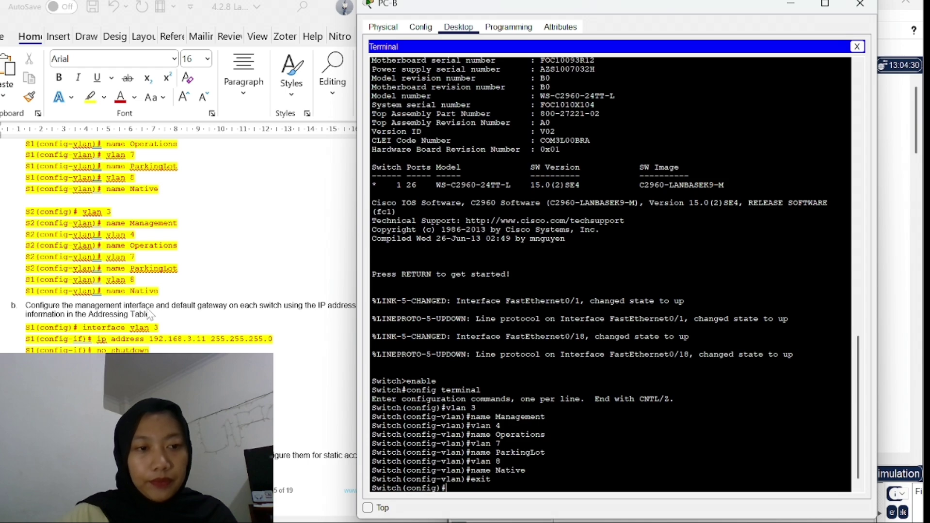
pyautogui.moveTo(558, 7)
pyautogui.mouseDown()
pyautogui.moveTo(575, 0)
pyautogui.moveTo(570, 16)
pyautogui.mouseUp()
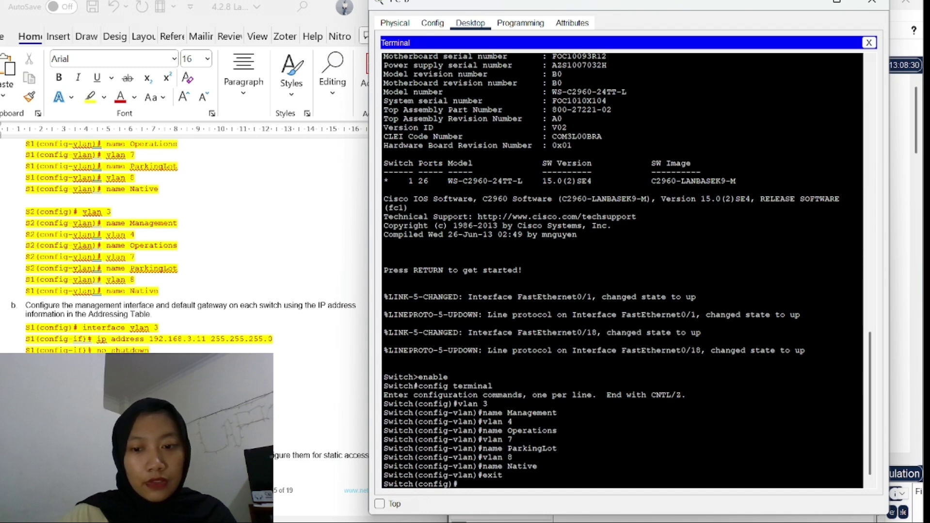
pyautogui.click(605, 510)
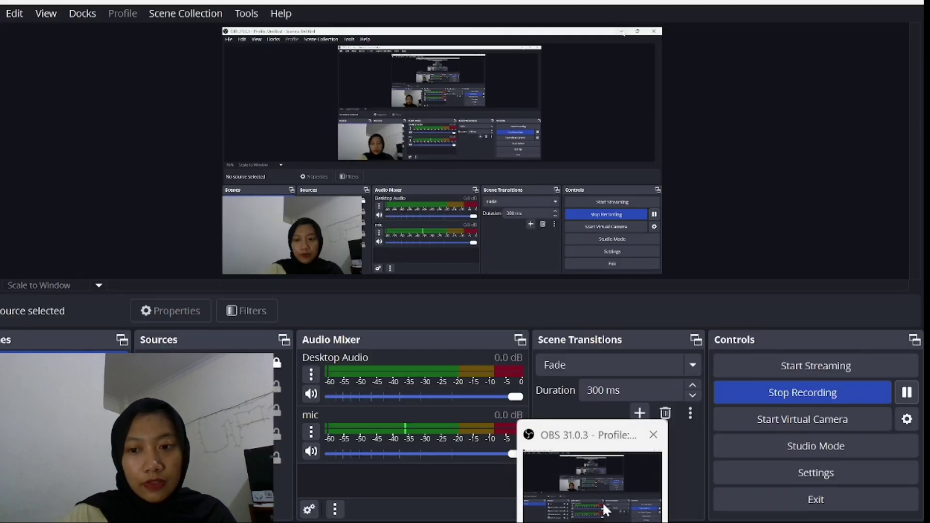
pyautogui.click(602, 501)
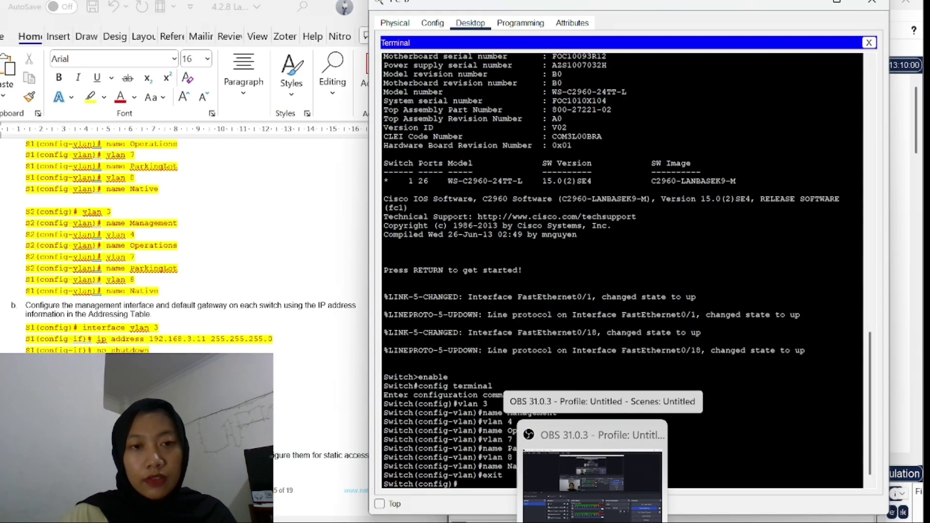
pyautogui.click(584, 496)
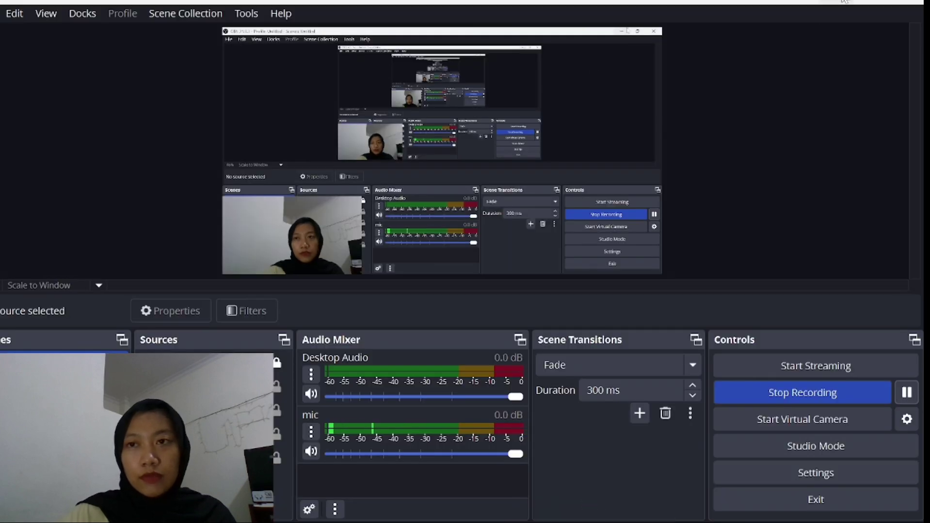
pyautogui.hotkey('alt', 'Tab')
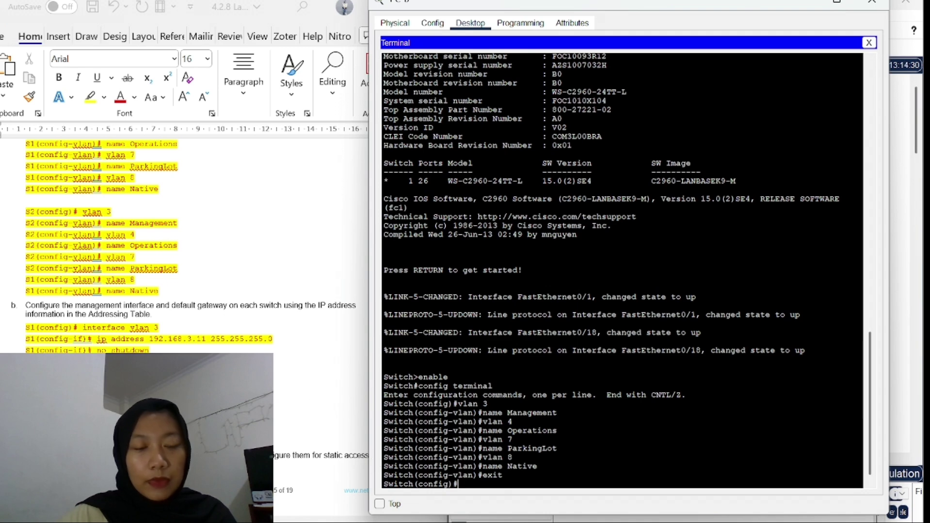
# Enter interface configuration mode for VLAN 3 on S2 with interface vlan 3
pyautogui.write('i')
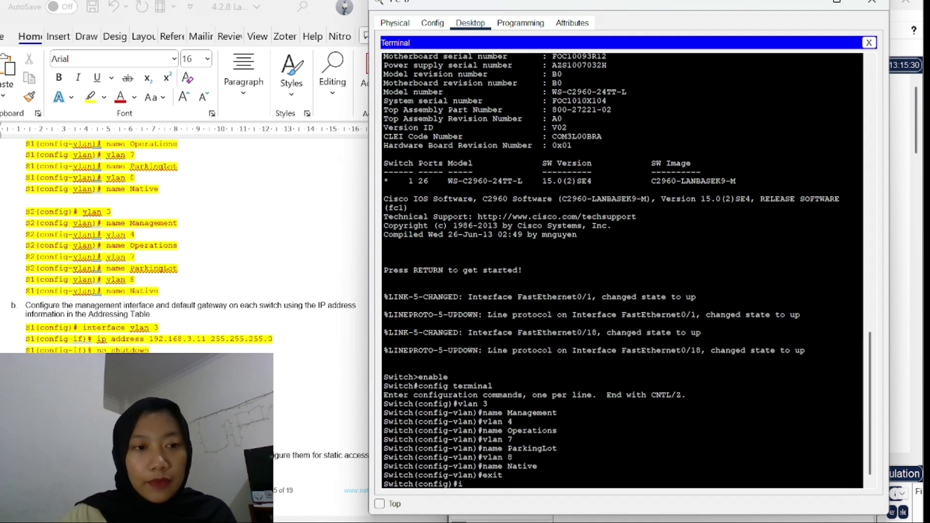
pyautogui.write('nterfc')
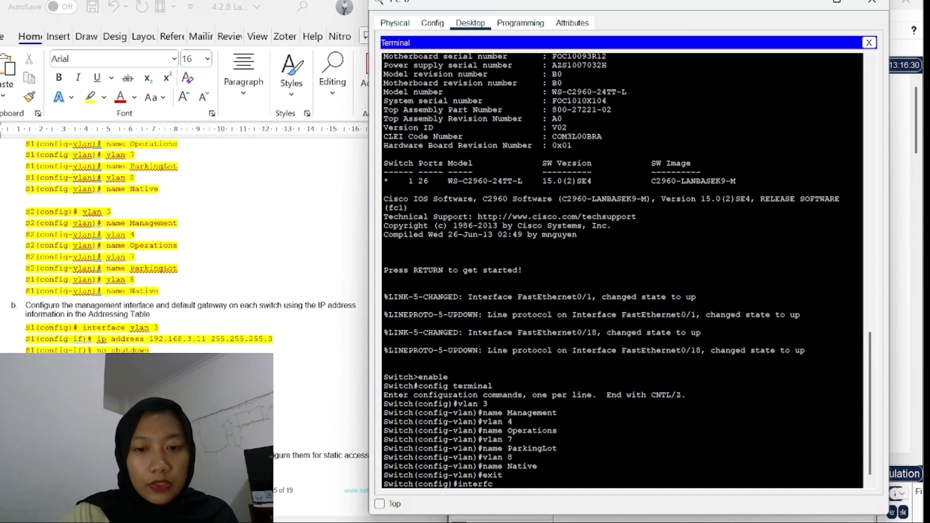
pyautogui.press('BackSpace')
pyautogui.write('ace vl')
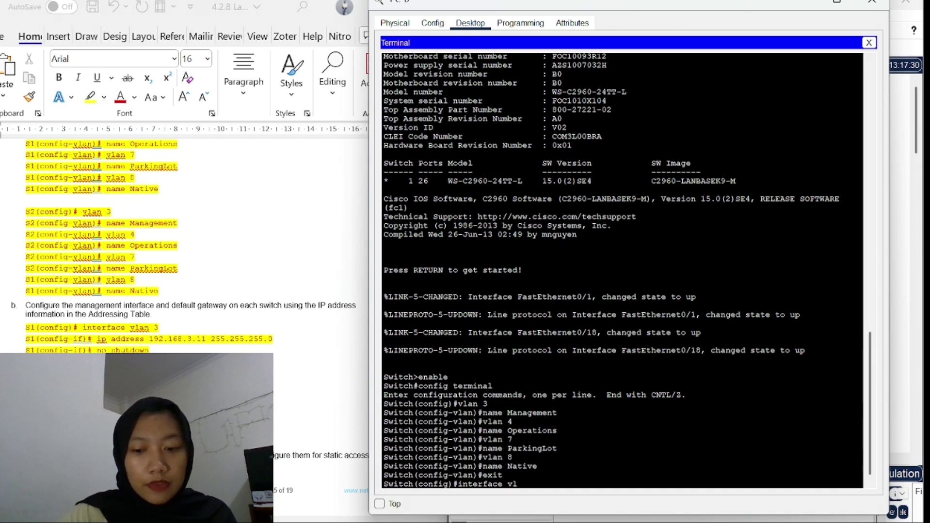
pyautogui.write('an 3')
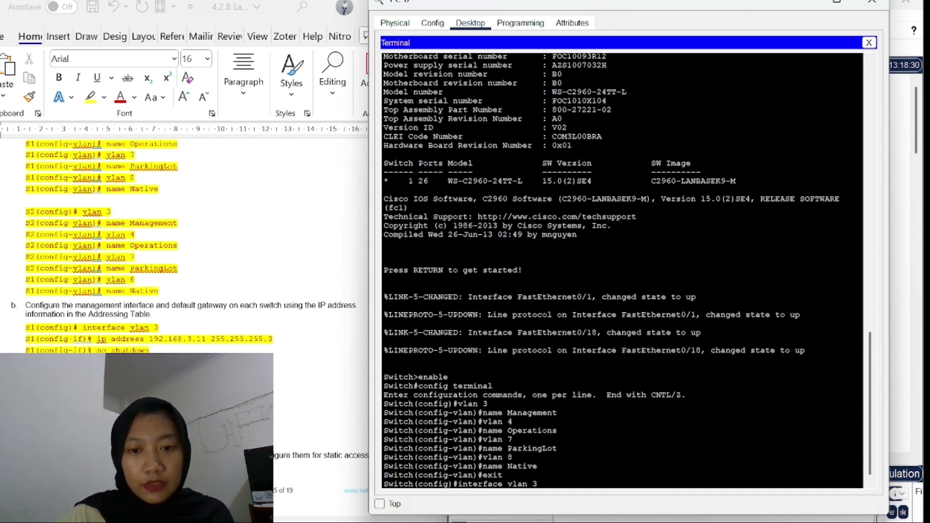
pyautogui.press('Return')
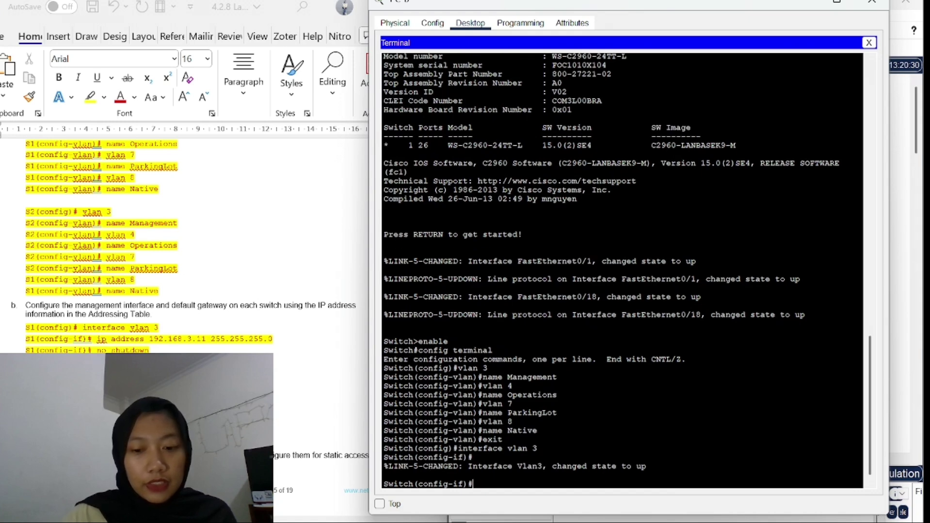
# Assign IP address 192.168.3.12 with subnet mask 255.255.255.0 to S2's VLAN 3 interface
pyautogui.write('ip add')
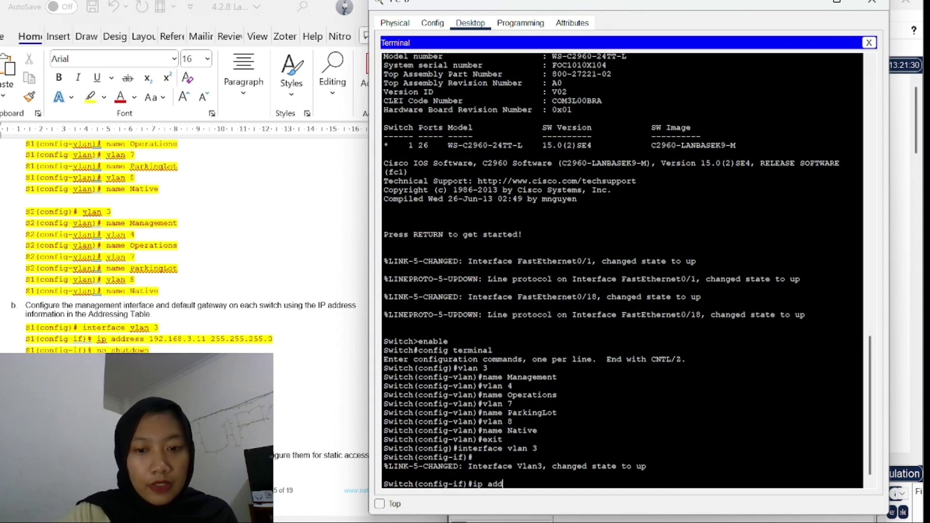
pyautogui.write('ress 192')
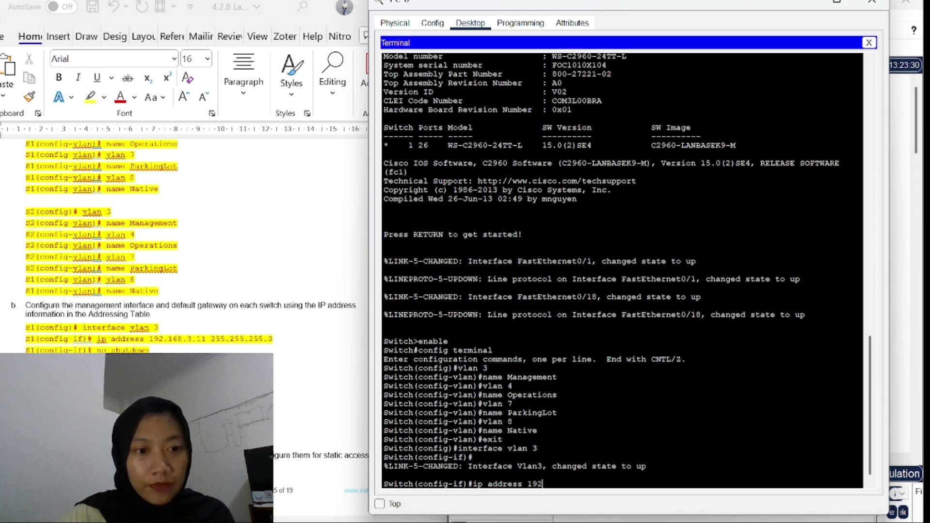
pyautogui.write('.16')
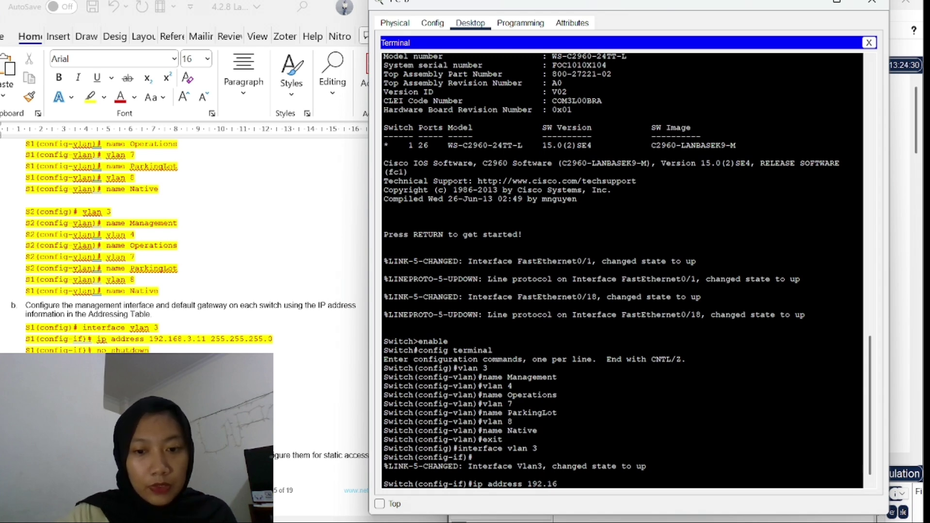
pyautogui.write('8.')
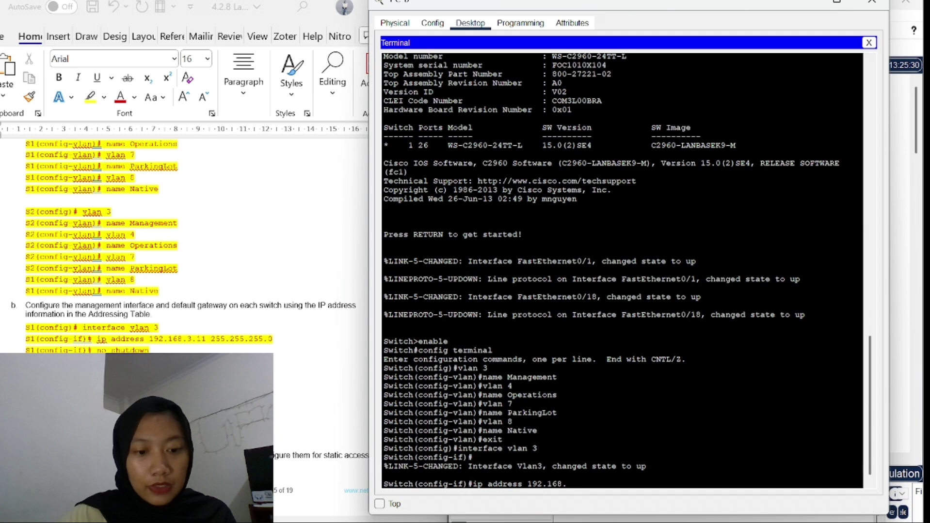
pyautogui.write('3.12')
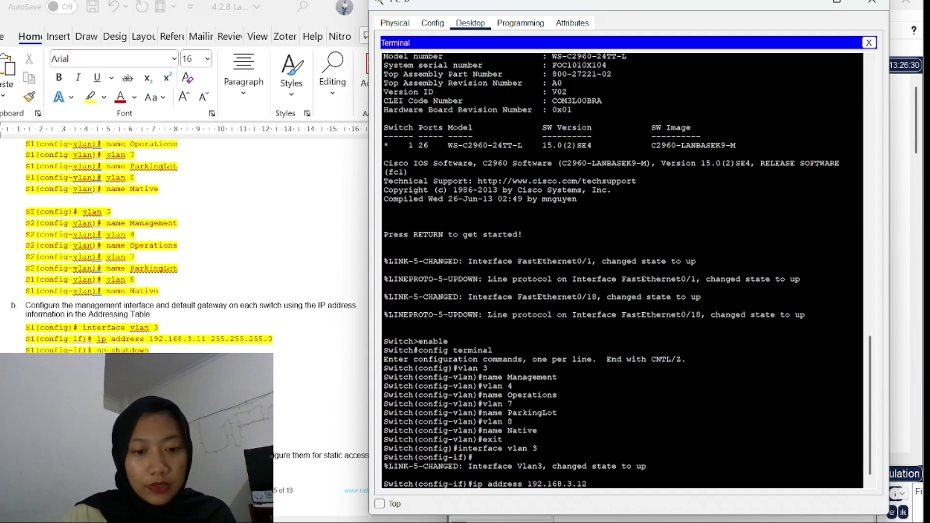
pyautogui.write(' 255.255')
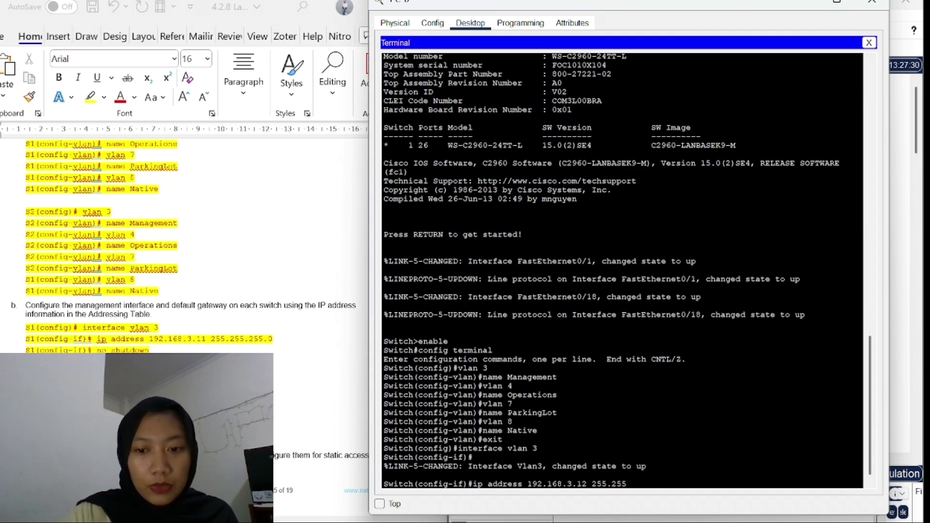
pyautogui.write('.255.')
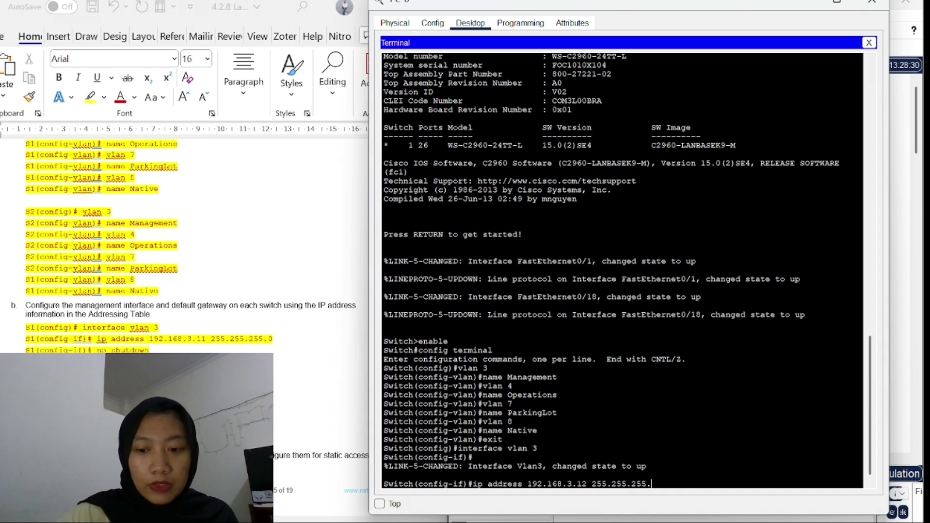
pyautogui.write('0')
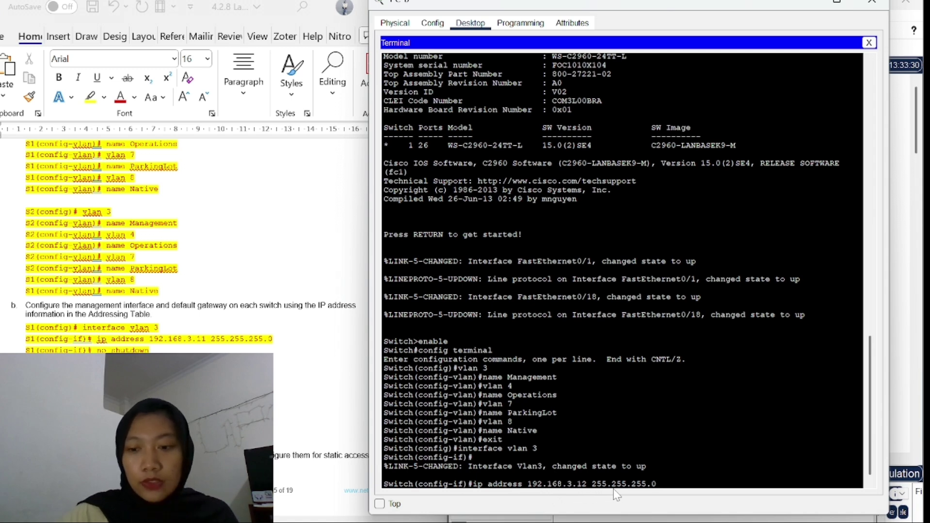
pyautogui.press('Return')
# Enable S2's VLAN 3 interface with no shutdown and exit to global configuration mode
pyautogui.write('no shut')
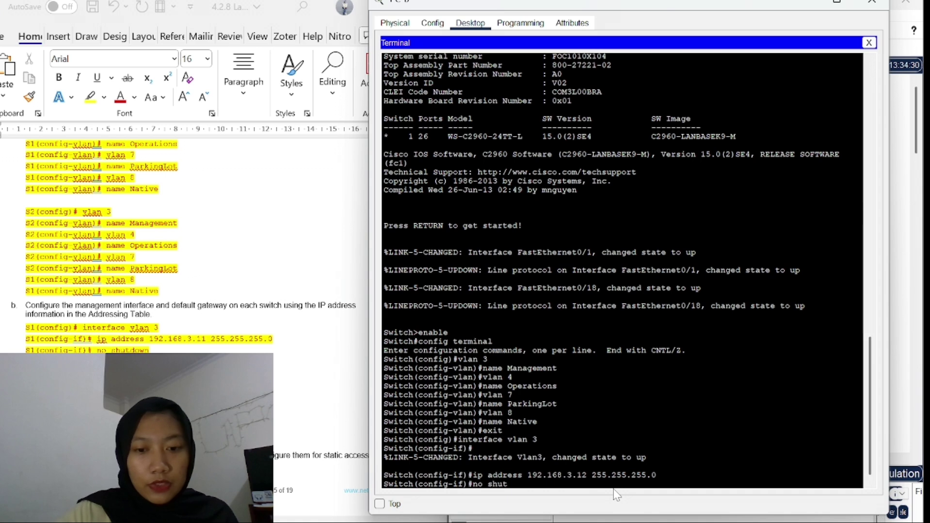
pyautogui.write('down')
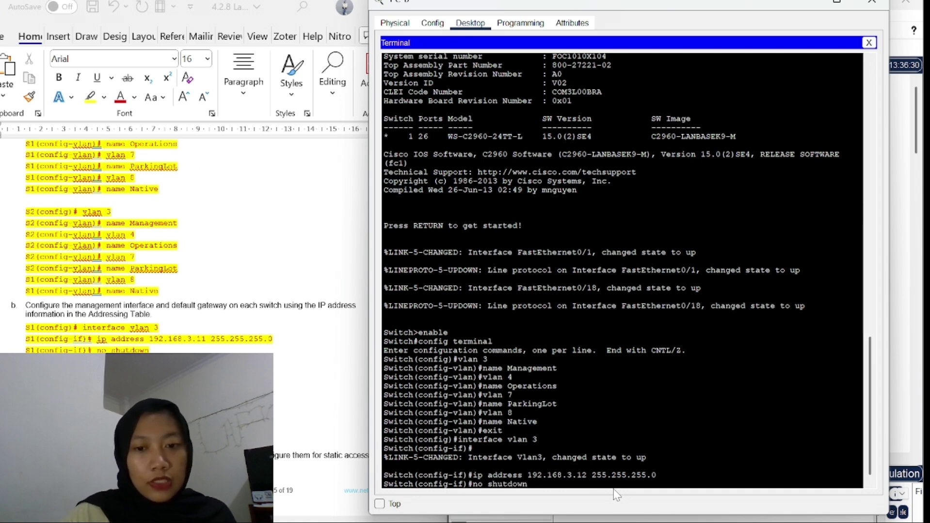
pyautogui.press('Return')
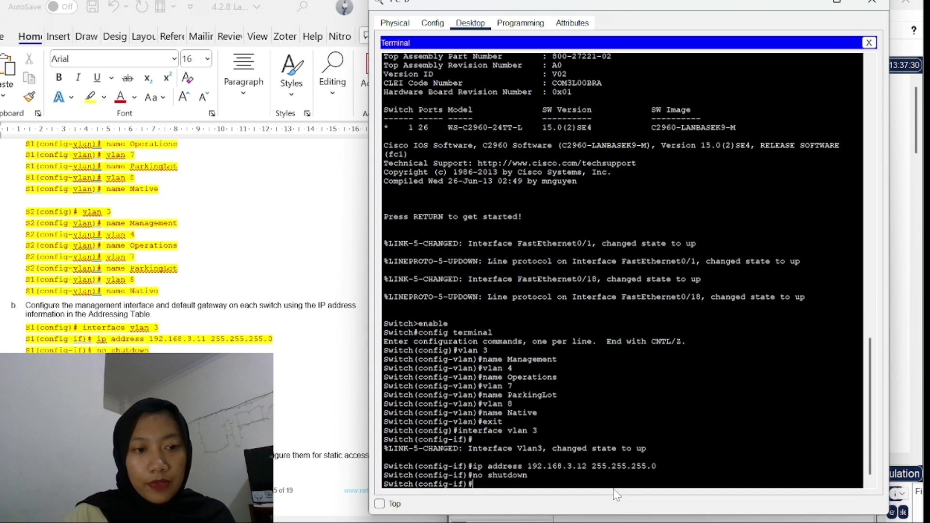
pyautogui.write('exi')
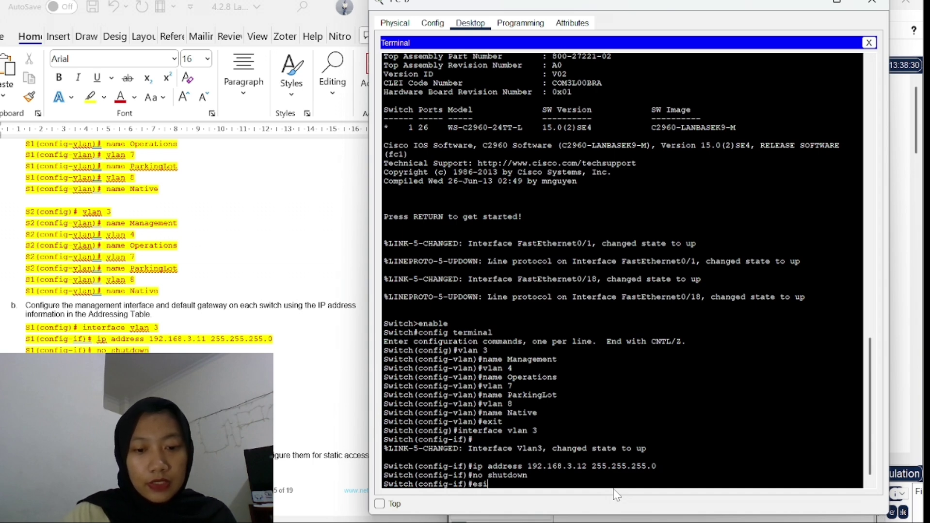
pyautogui.press('BackSpace')
pyautogui.press('BackSpace')
pyautogui.write('xit')
pyautogui.press('Return')
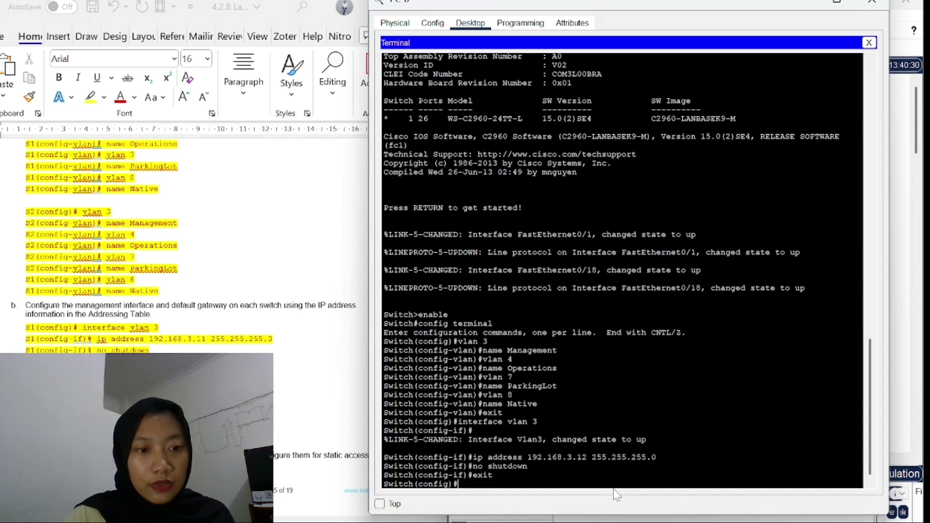
# Set S2's default gateway to 192.168.3.1 with ip default-gateway
pyautogui.write('ip def')
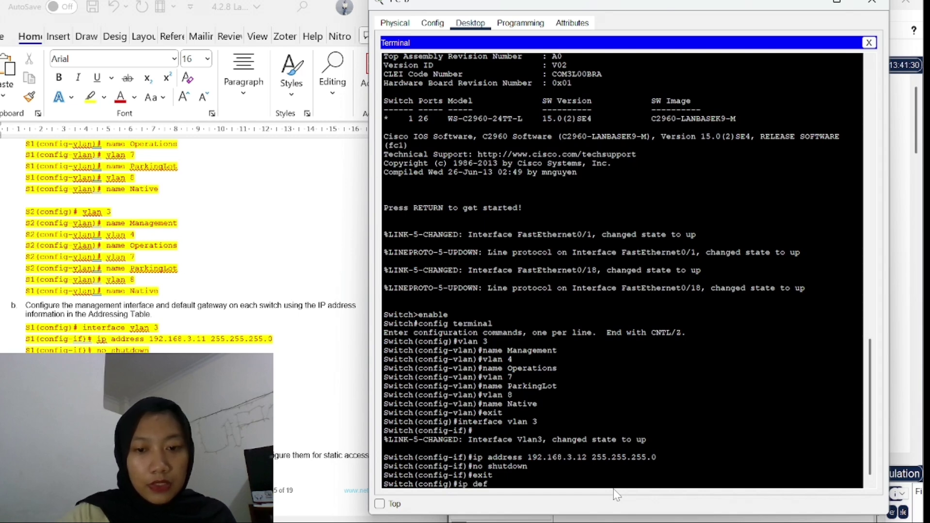
pyautogui.write('ault-')
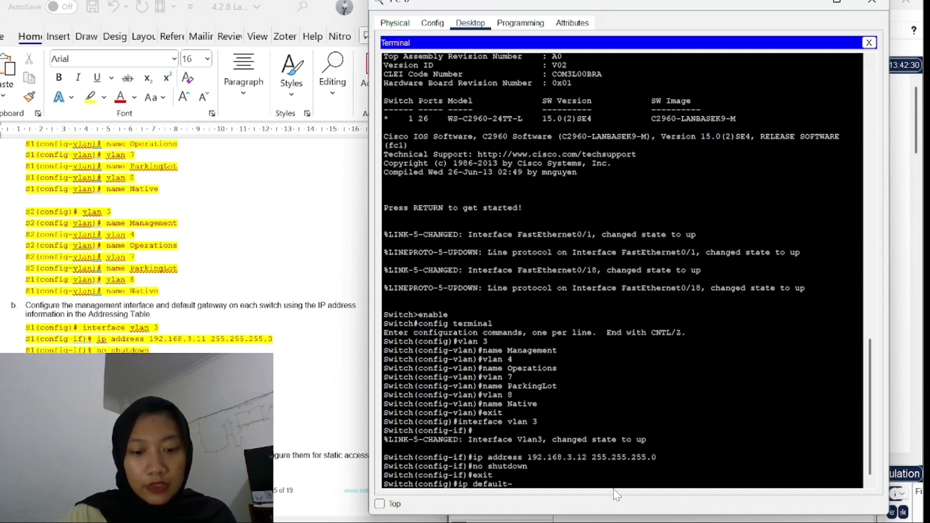
pyautogui.write('gatew')
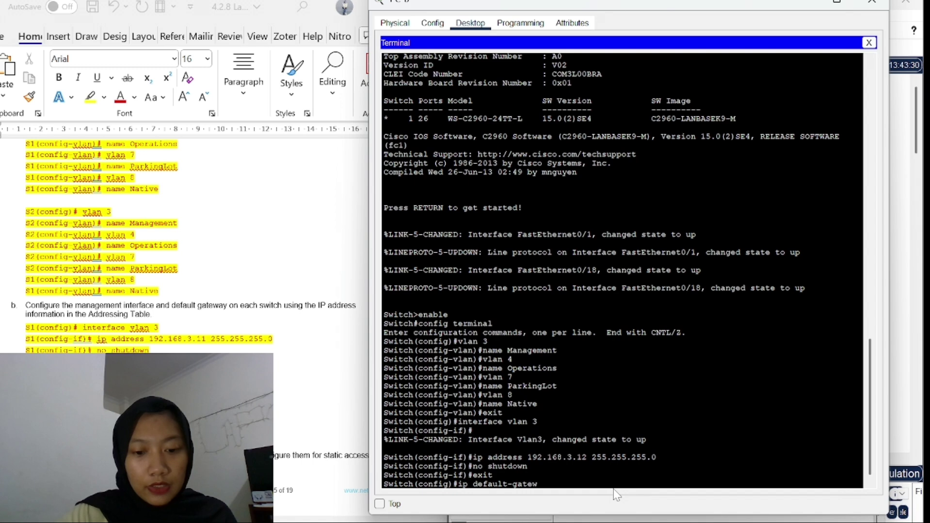
pyautogui.write('ay')
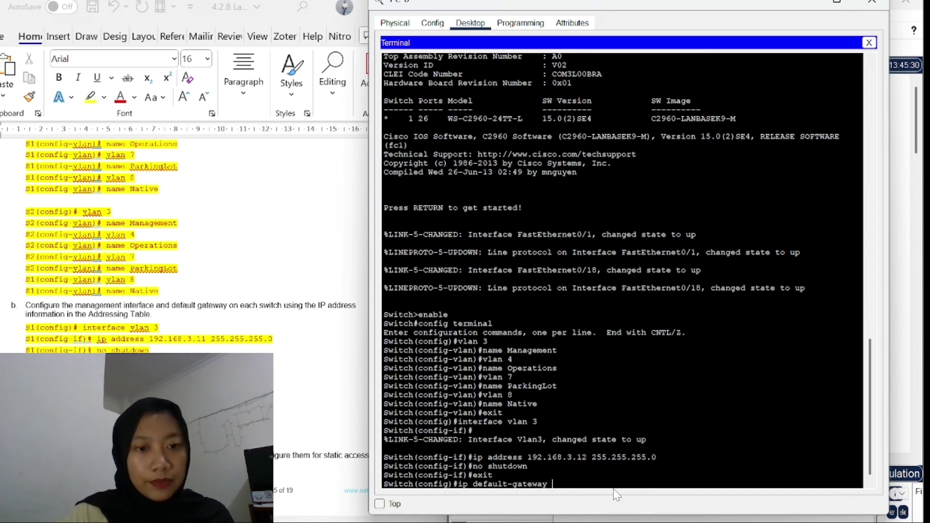
pyautogui.write(' 192.168.3.1')
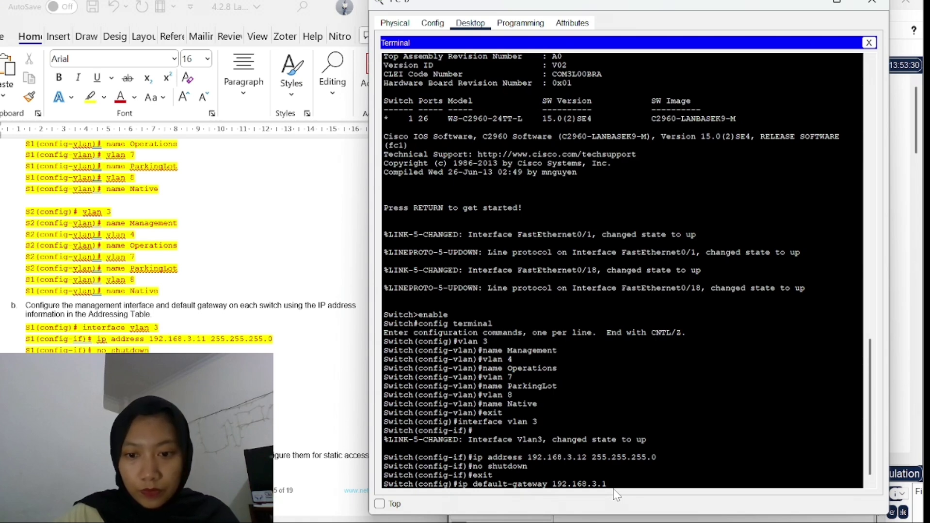
pyautogui.press('Return')
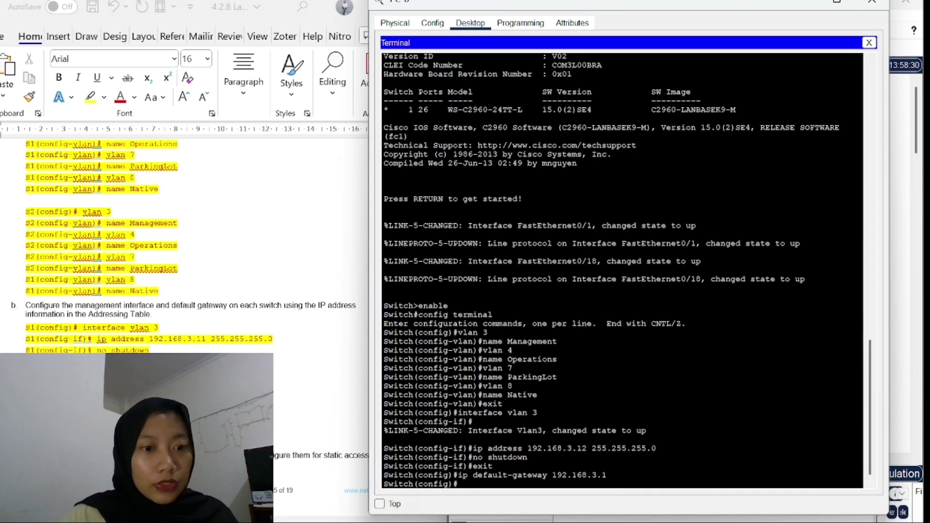
# Enter interface range configuration on S2 for the unused ports f0/2-17, f0/19-24, g0/1-2
pyautogui.scroll(-5, 145, 242)
pyautogui.scroll(-6, 193, 275)
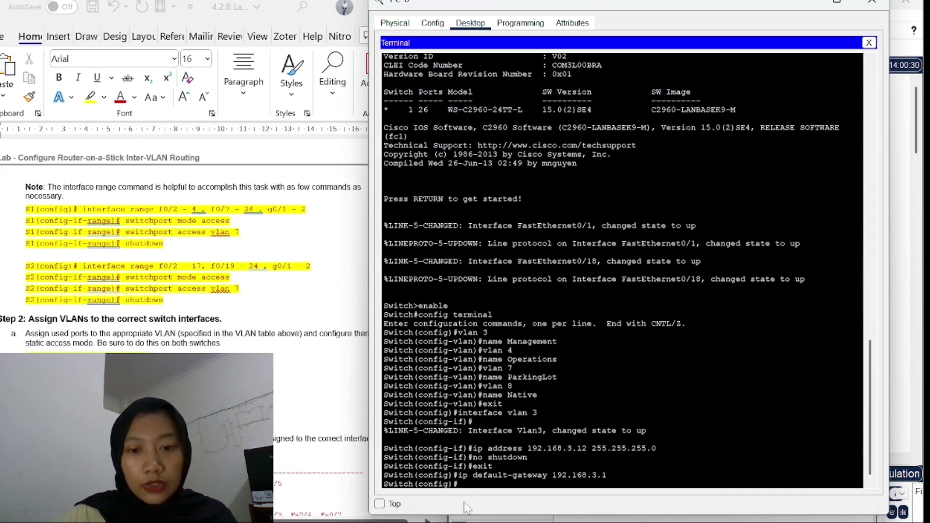
pyautogui.write('interafc')
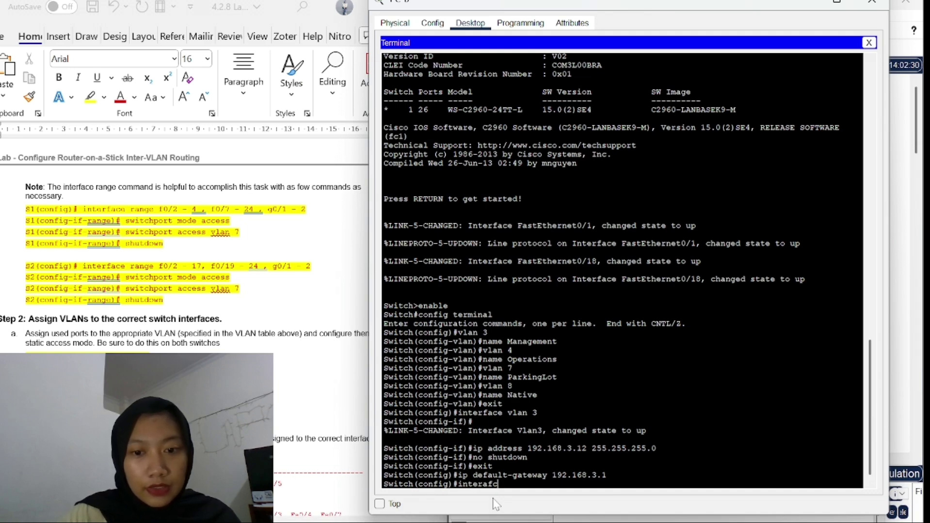
pyautogui.press('BackSpace')
pyautogui.press('BackSpace')
pyautogui.press('BackSpace')
pyautogui.write('face range')
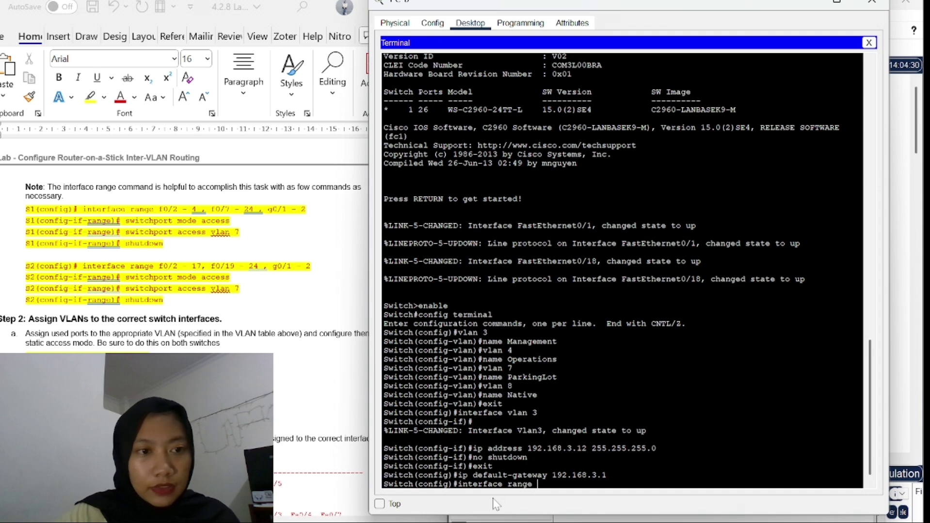
pyautogui.write('f')
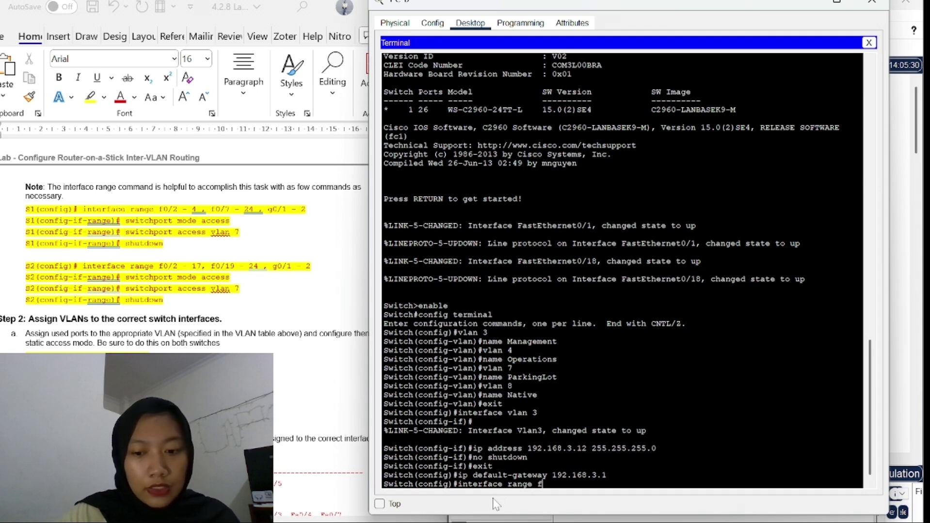
pyautogui.write('0')
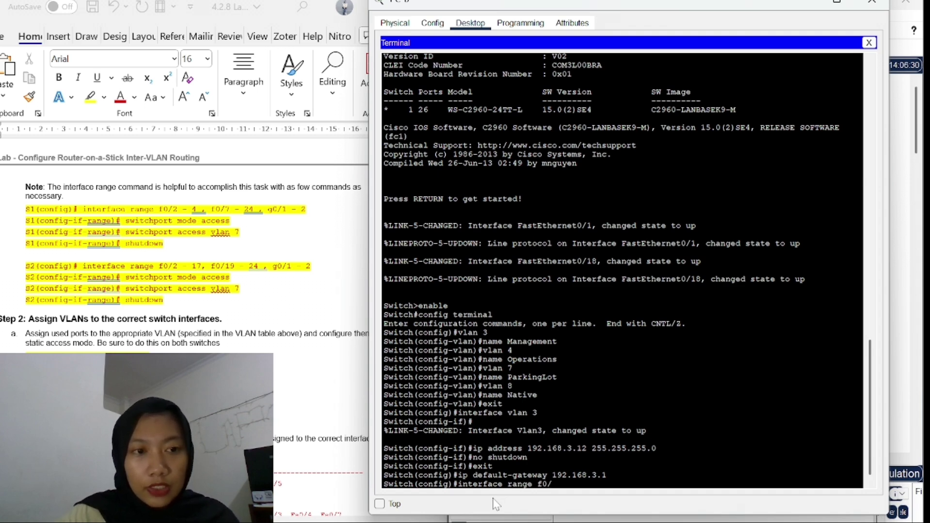
pyautogui.write('/2-1')
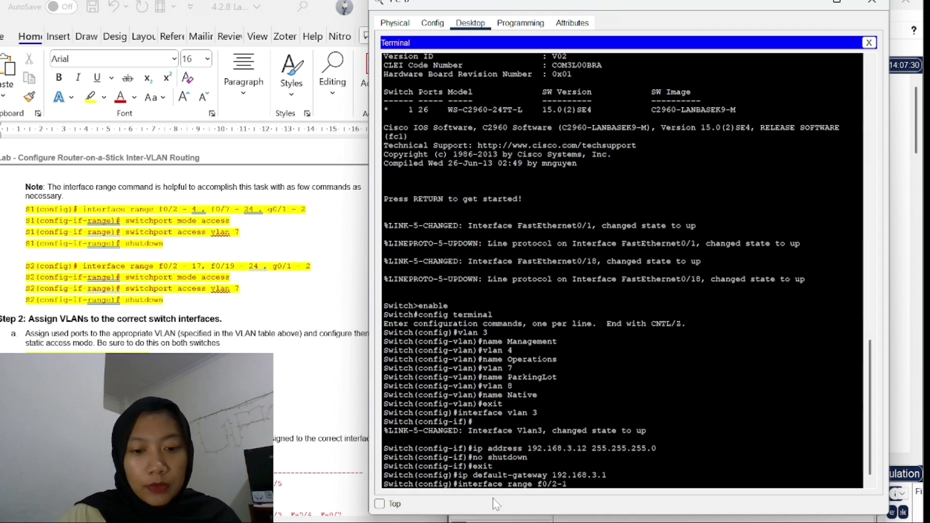
pyautogui.write('7, ')
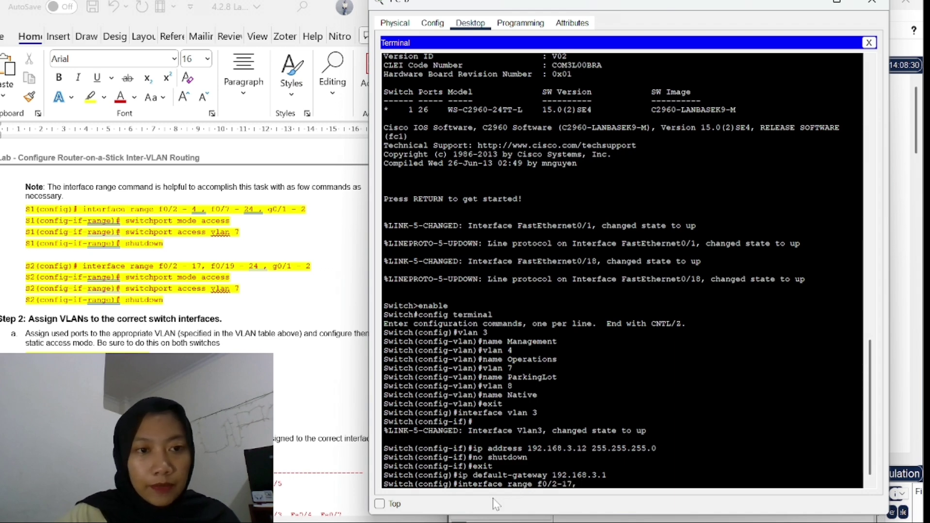
pyautogui.write('f0/')
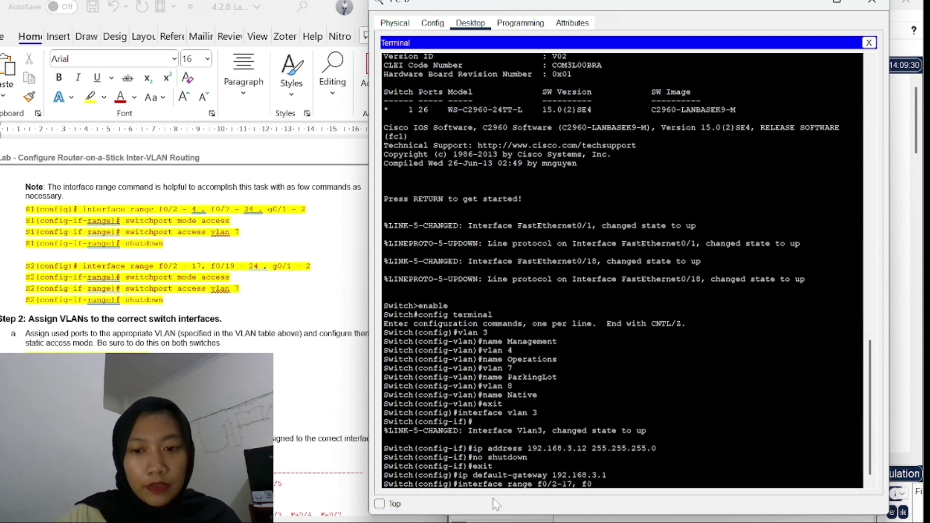
pyautogui.write('1')
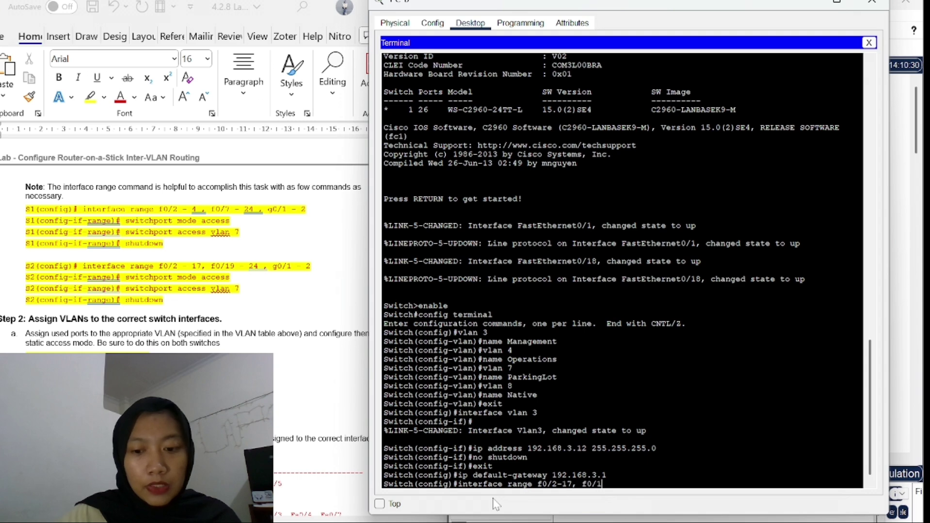
pyautogui.write('9-24,')
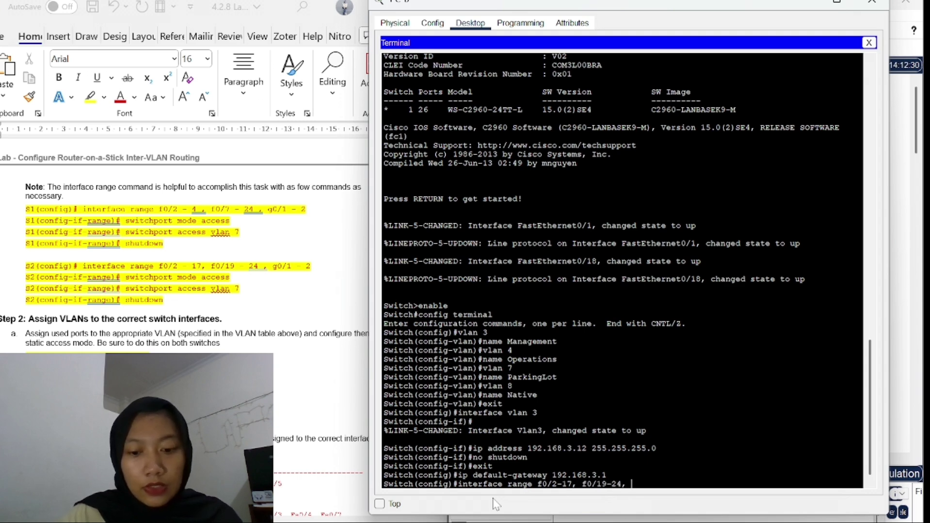
pyautogui.write(' g0/1-')
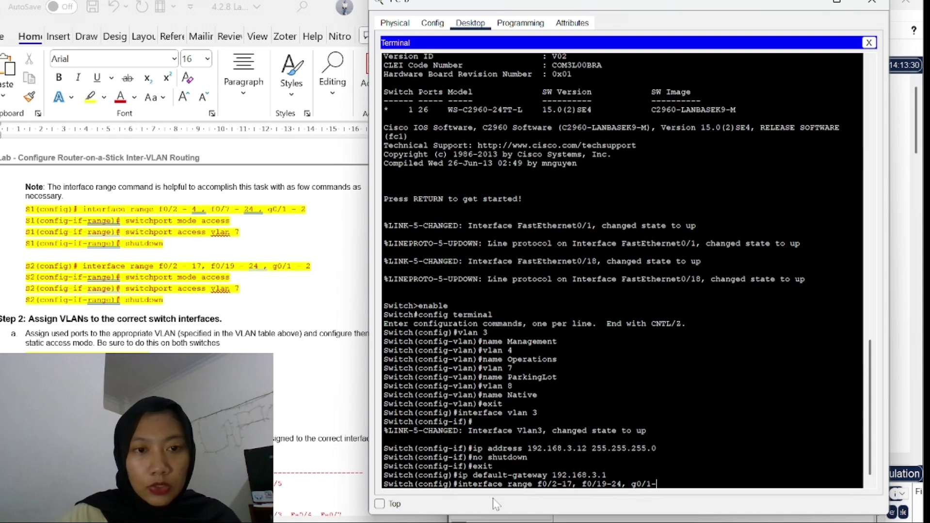
pyautogui.write('2')
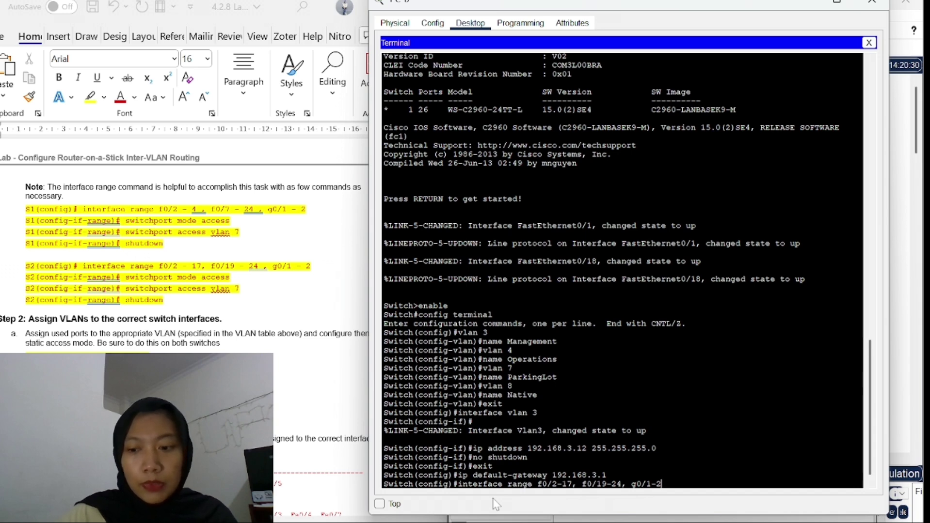
pyautogui.press('Return')
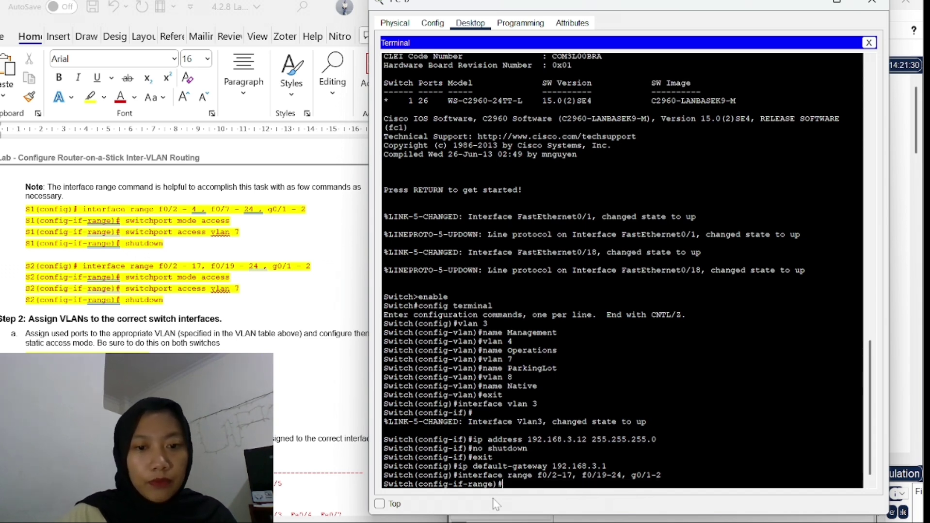
# Set the selected range of unused S2 ports to static access mode with switchport mode access
pyautogui.write('sw')
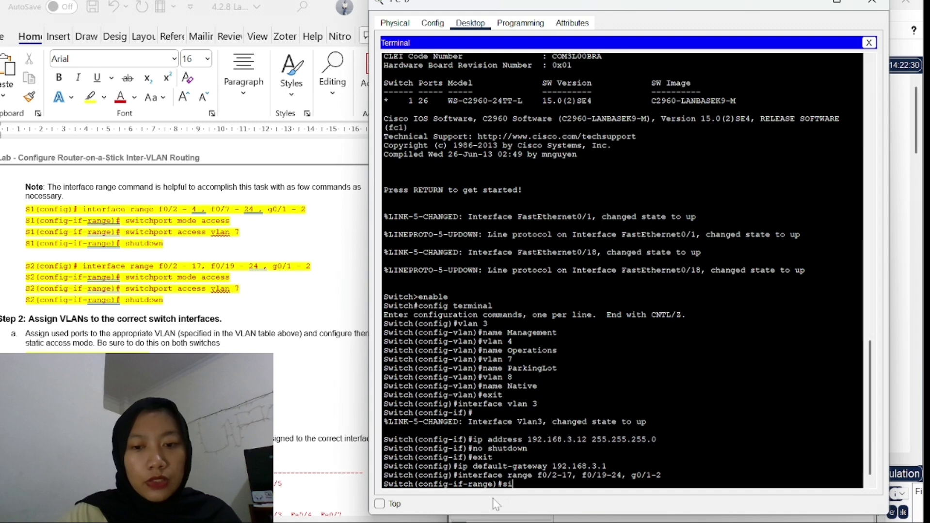
pyautogui.write('itchport')
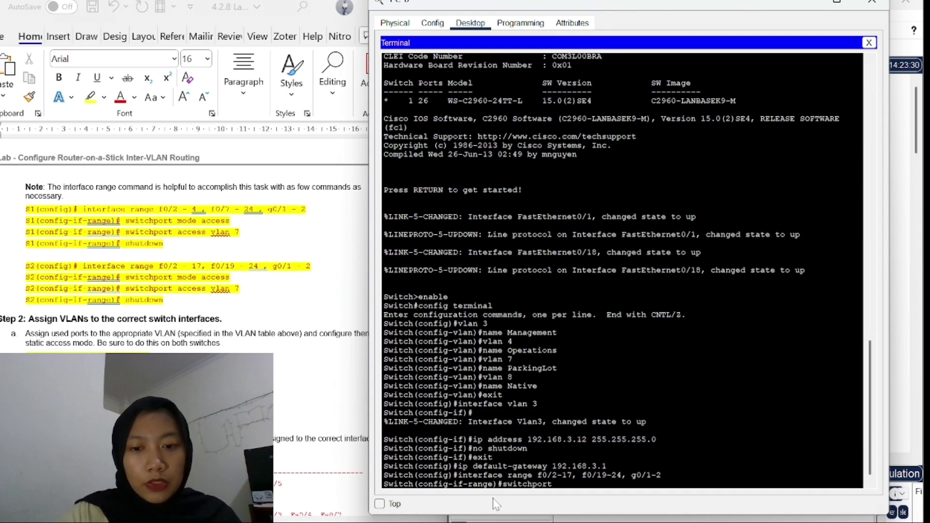
pyautogui.write(' mode acc')
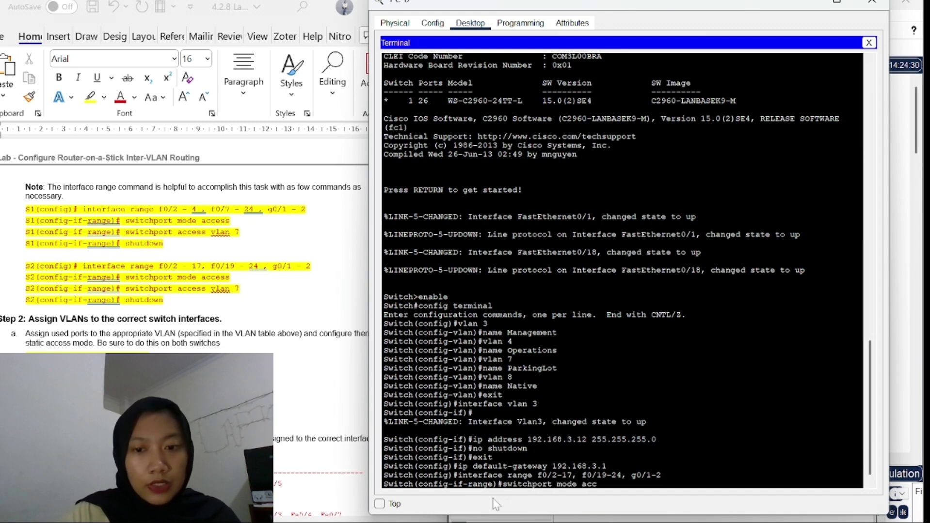
pyautogui.write('ess')
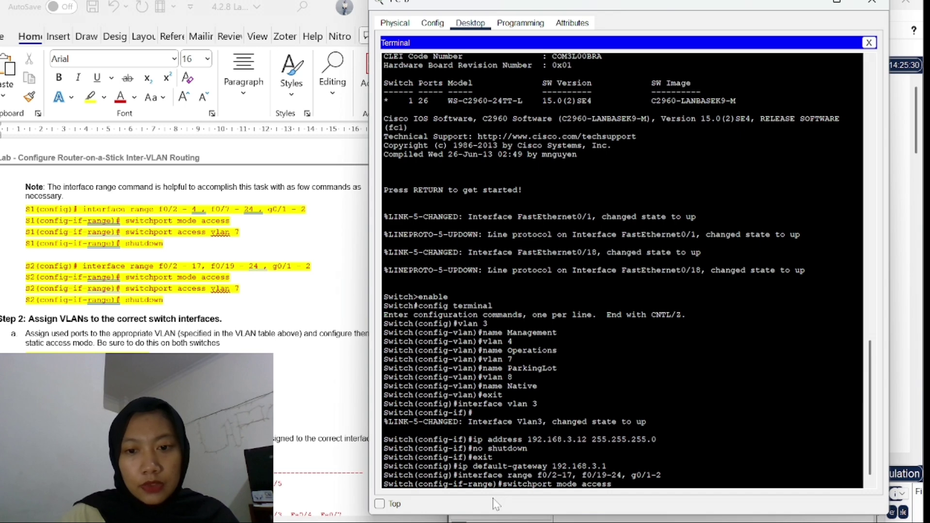
pyautogui.press('Return')
# Assign the selected range of unused S2 ports to VLAN 7 with switchport access vlan 7
pyautogui.press('Up')
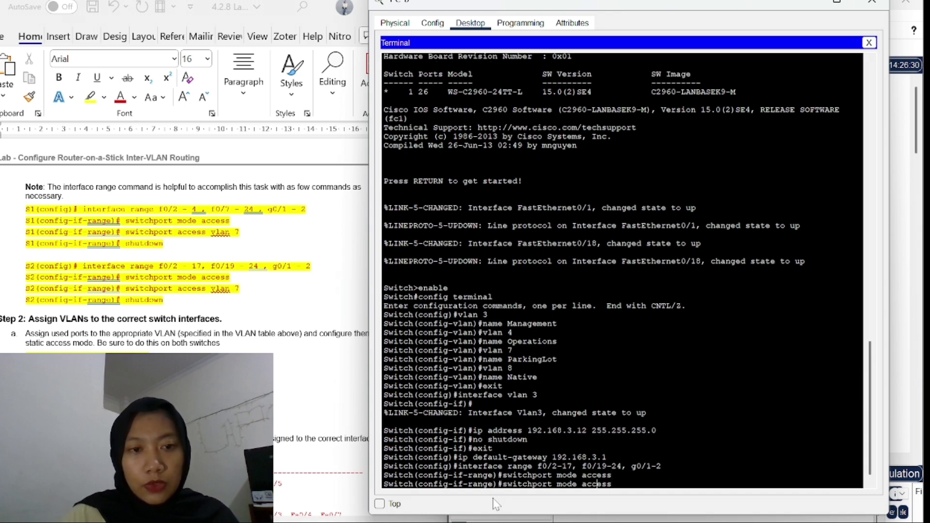
pyautogui.press('Left')
pyautogui.press('Left')
pyautogui.press('Left')
pyautogui.press('Left')
pyautogui.press('Left')
pyautogui.press('Left')
pyautogui.press('BackSpace')
pyautogui.press('BackSpace')
pyautogui.press('BackSpace')
pyautogui.press('BackSpace')
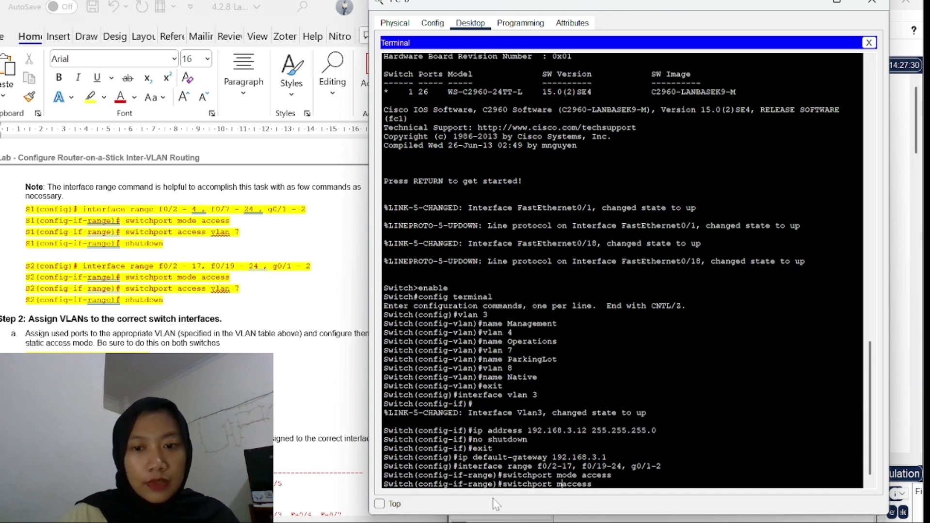
pyautogui.press('BackSpace')
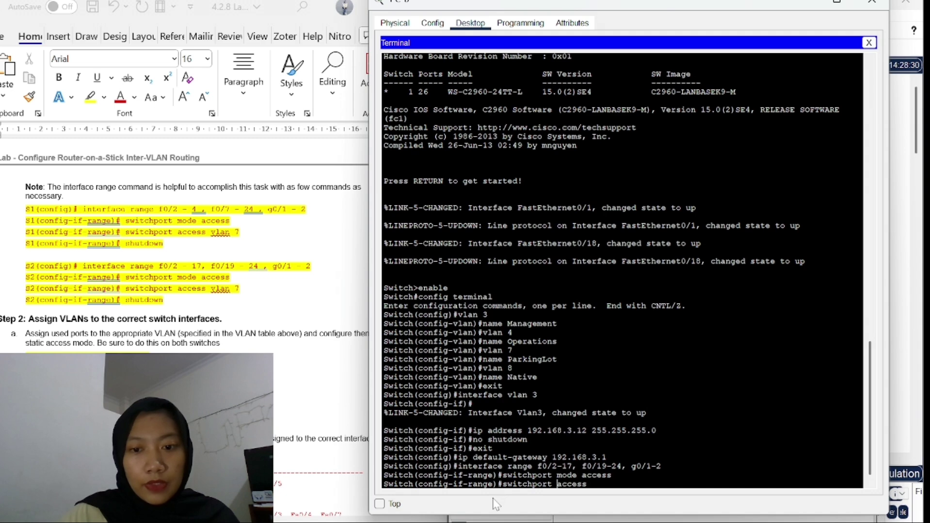
pyautogui.press('Right')
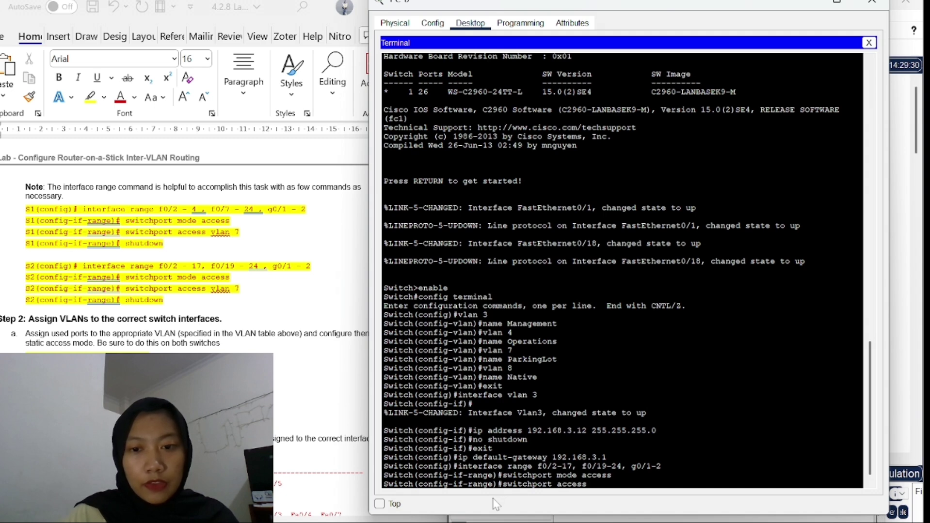
pyautogui.press('Right')
pyautogui.press('Right')
pyautogui.press('Right')
pyautogui.press('Right')
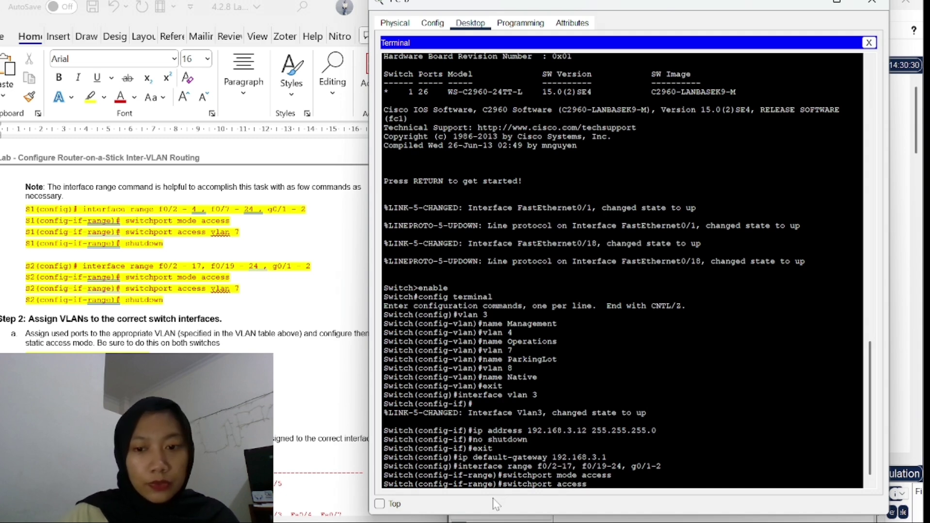
pyautogui.write('vlan 7')
pyautogui.press('Return')
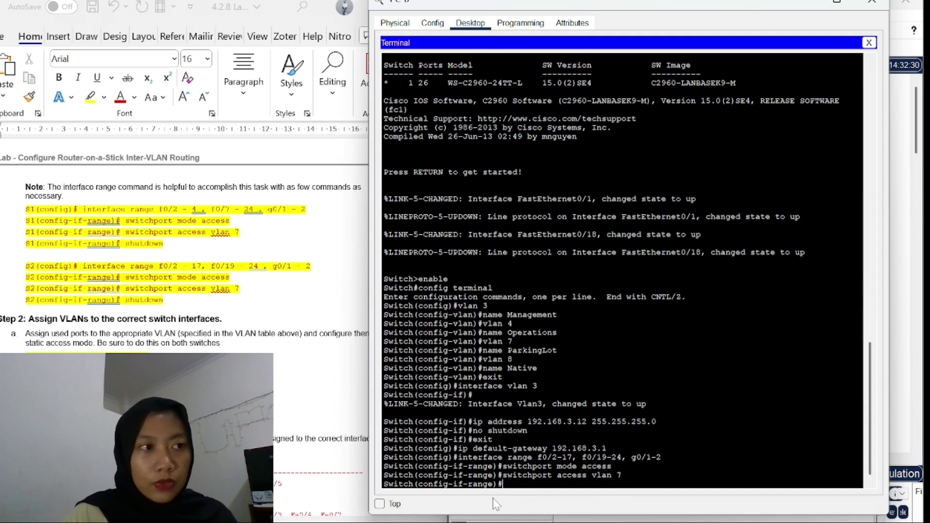
# Shut down the selected range of unused S2 ports and exit to global configuration mode
pyautogui.write('shu')
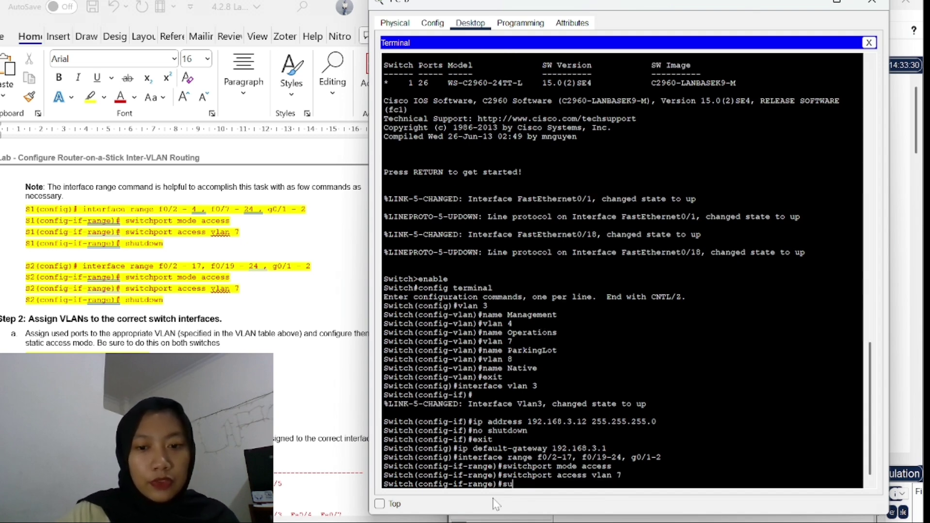
pyautogui.press('BackSpace')
pyautogui.write('hu')
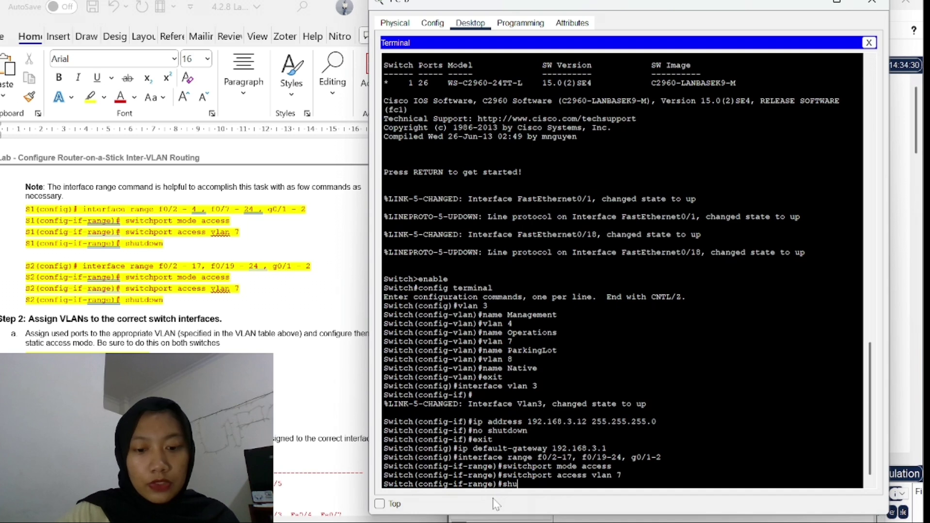
pyautogui.write('tdown')
pyautogui.press('Return')
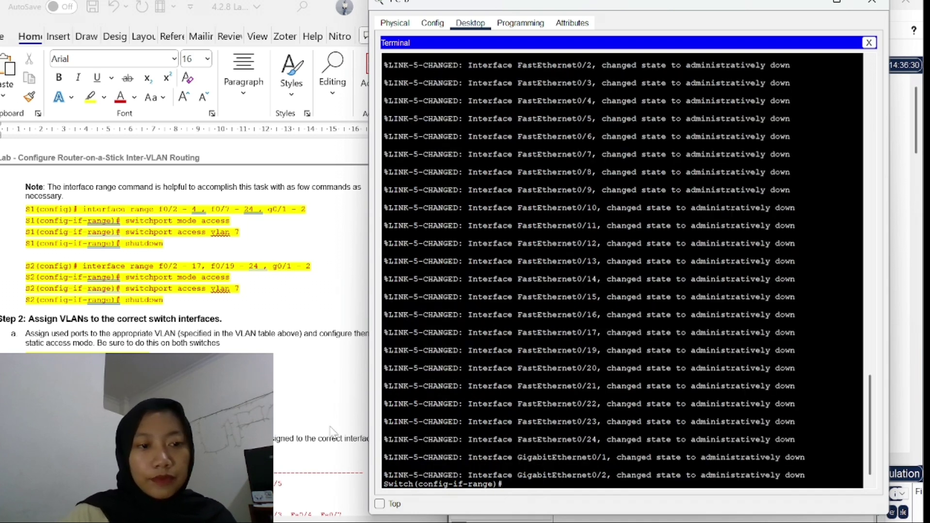
pyautogui.scroll(-1, 185, 242)
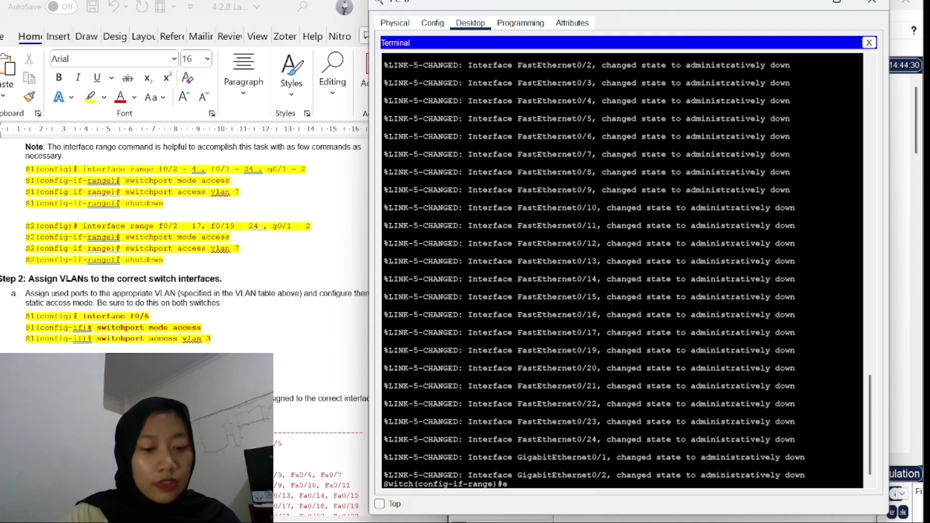
pyautogui.write('xit')
pyautogui.press('Return')
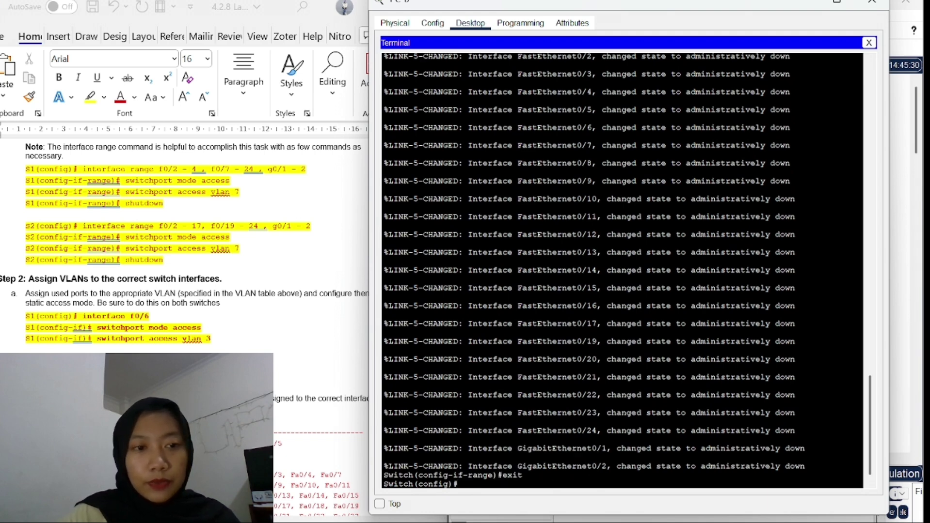
# Enter interface configuration for f0/18 on S2 and set it to static access mode with switchport mode access
pyautogui.write('in')
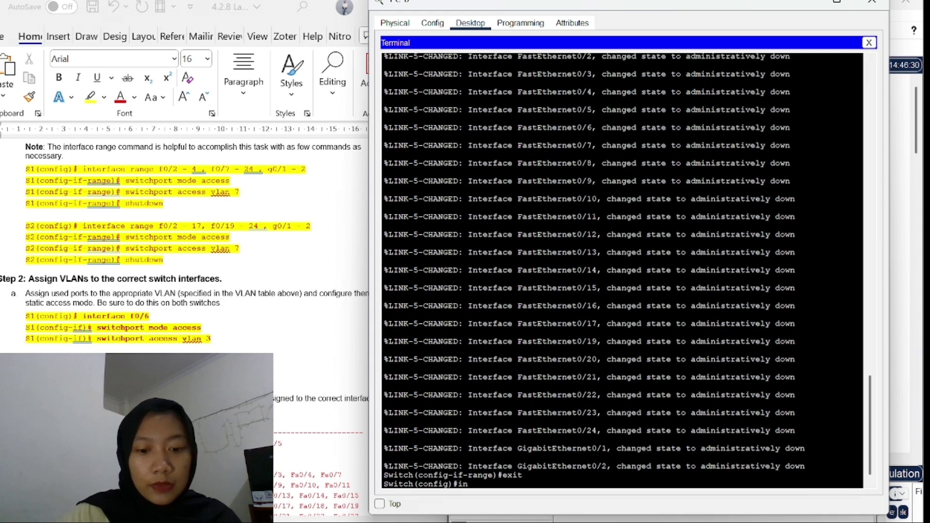
pyautogui.write('terface')
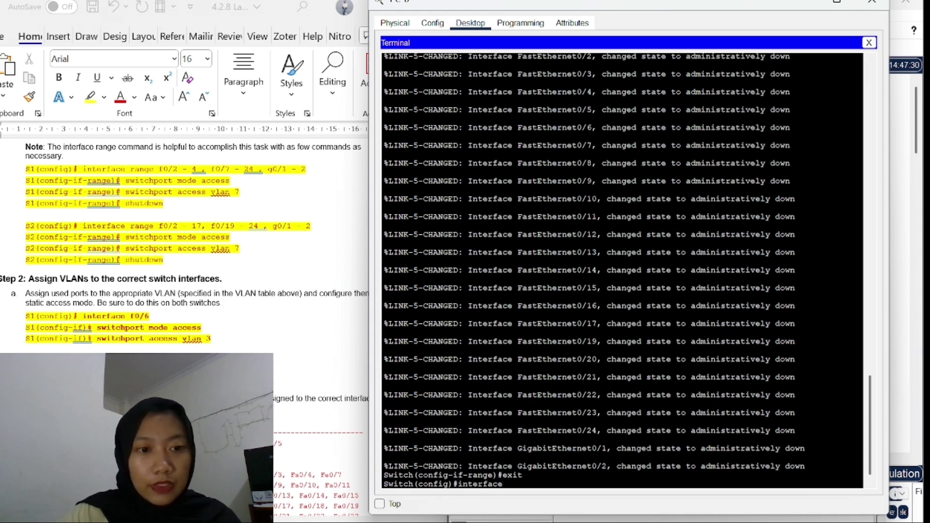
pyautogui.write(' f0/18')
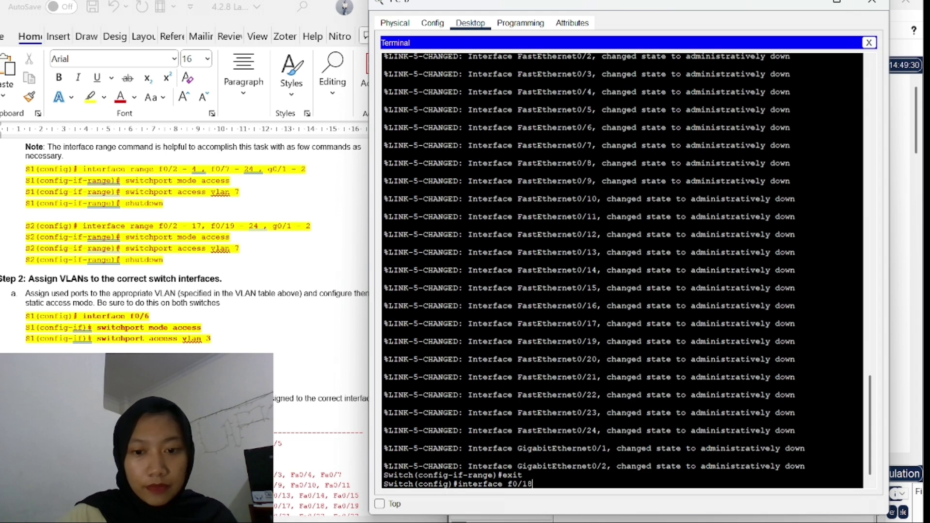
pyautogui.press('Return')
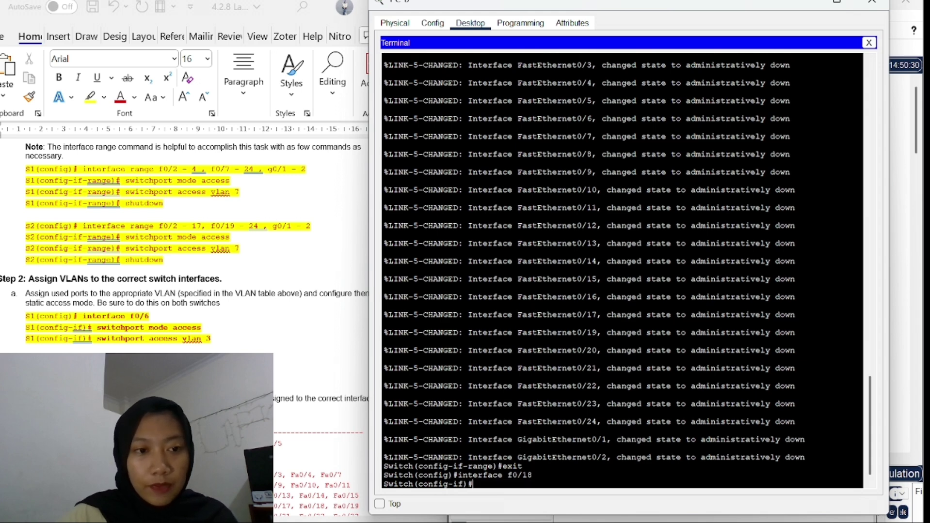
pyautogui.write('switch')
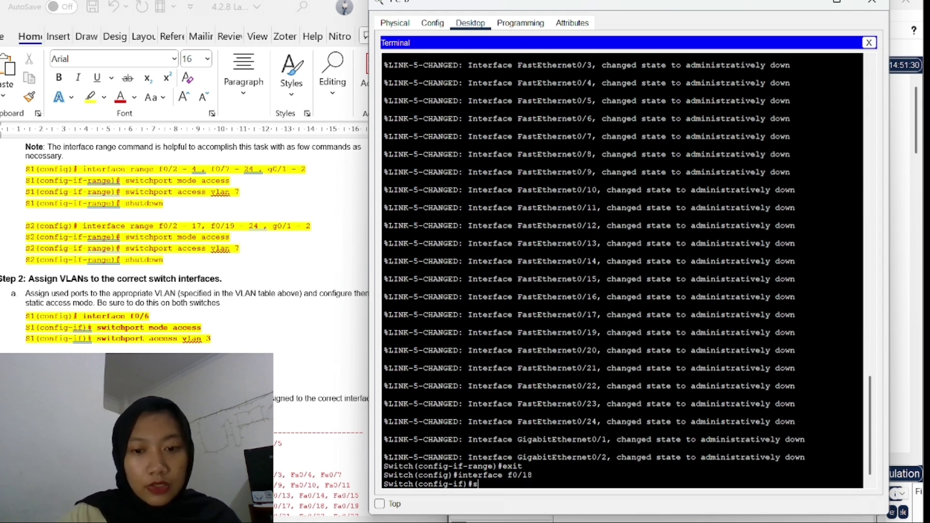
pyautogui.write('p')
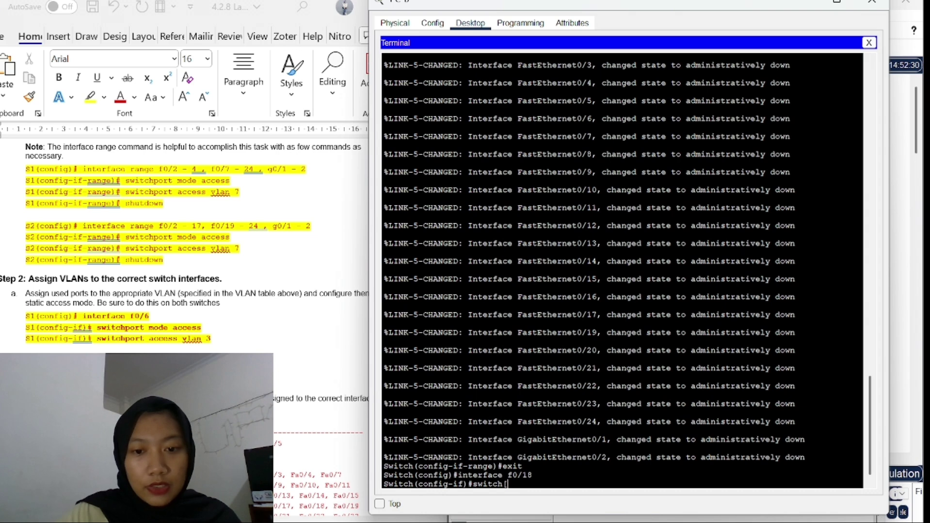
pyautogui.write('port')
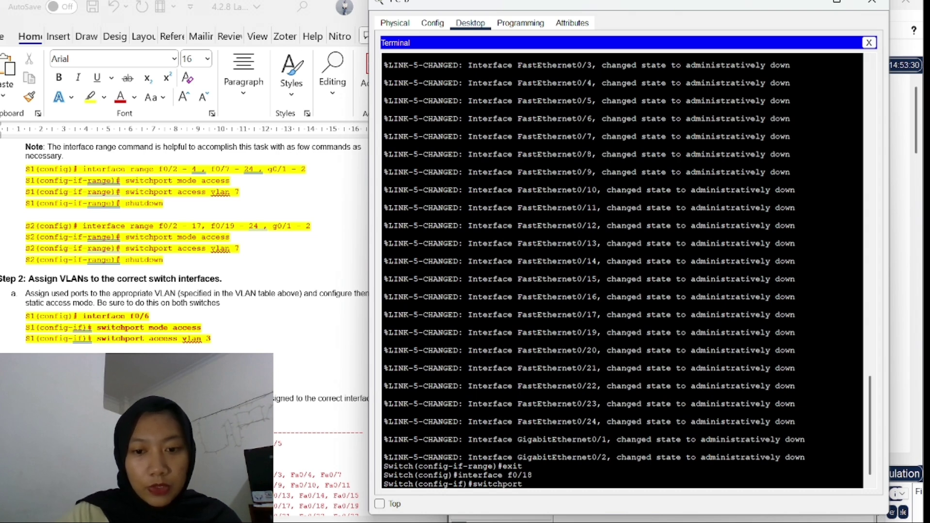
pyautogui.write(' mode')
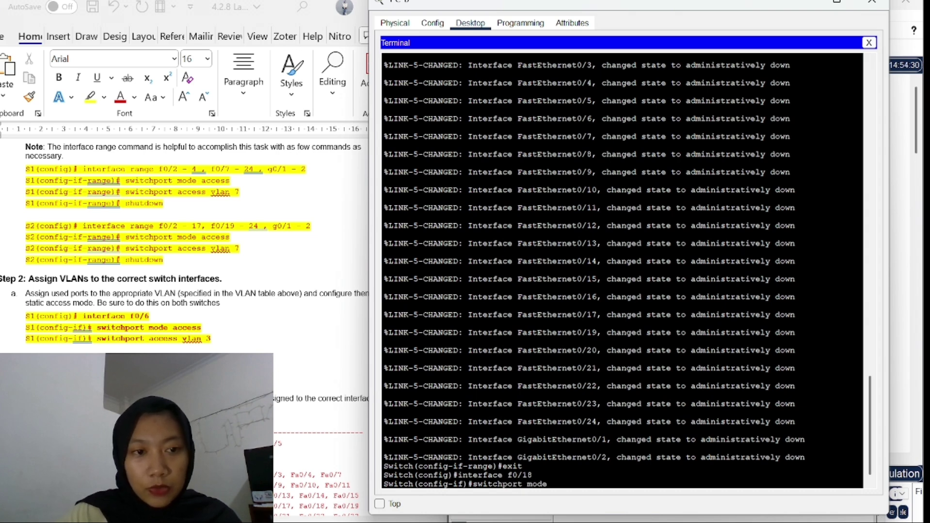
pyautogui.write(' access')
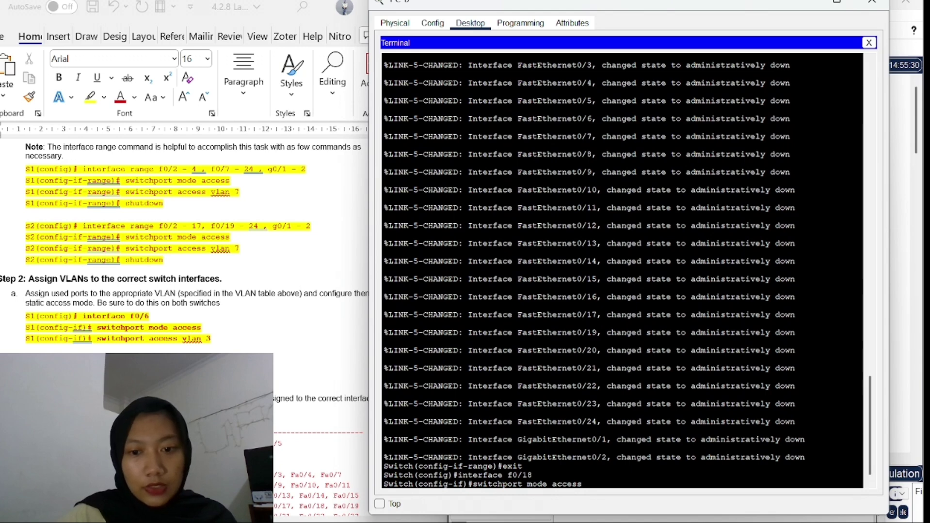
pyautogui.press('Return')
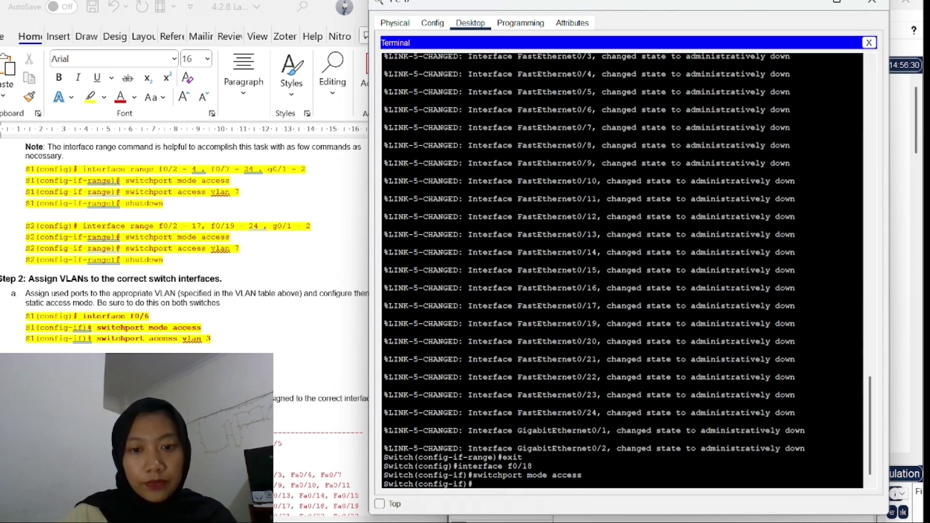
# Assign S2's interface f0/18 to VLAN 4 with switchport access vlan 4 and end configuration mode
pyautogui.press('Up')
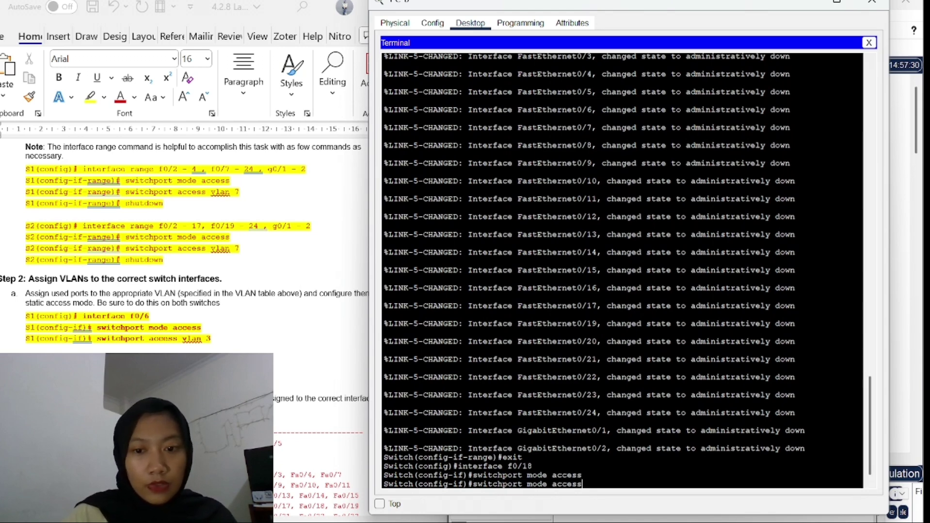
pyautogui.press('Left')
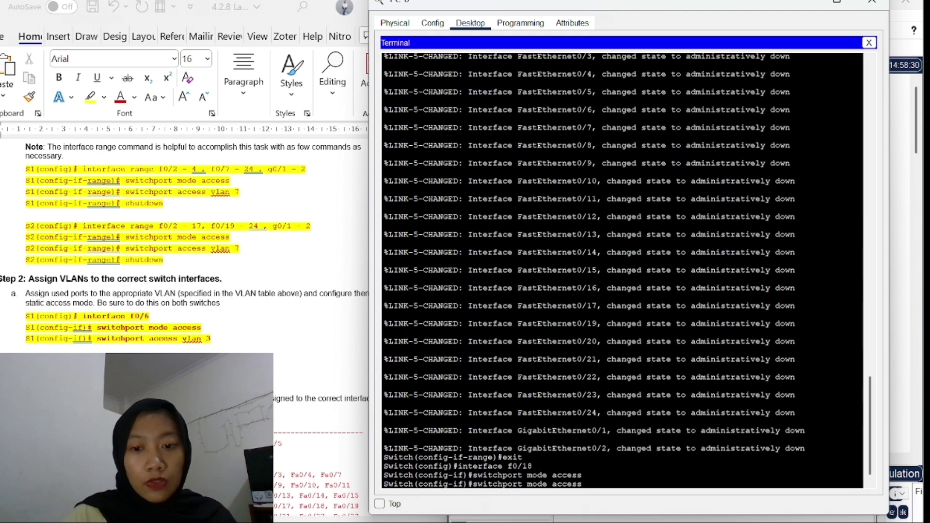
pyautogui.press('Left')
pyautogui.press('Left')
pyautogui.press('Left')
pyautogui.press('Left')
pyautogui.press('Left')
pyautogui.press('BackSpace')
pyautogui.press('BackSpace')
pyautogui.press('BackSpace')
pyautogui.press('BackSpace')
pyautogui.press('BackSpace')
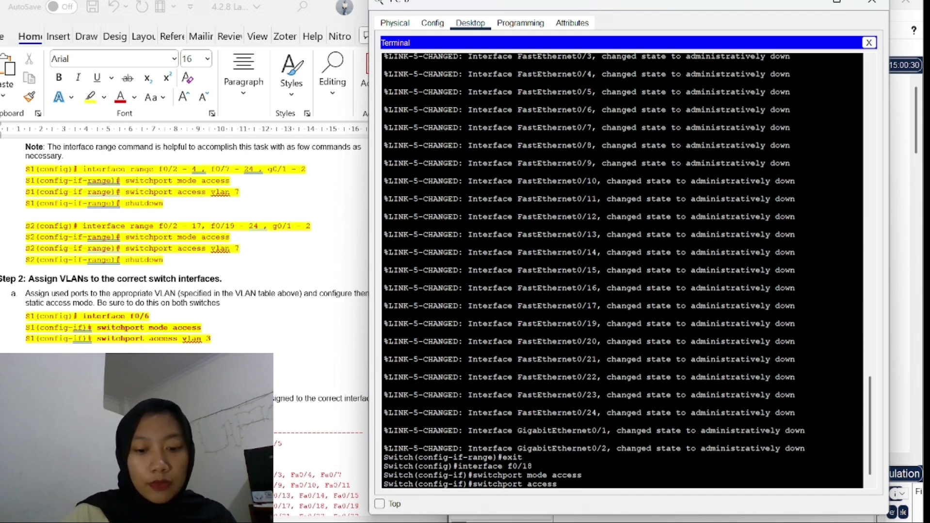
pyautogui.write('vlan 4')
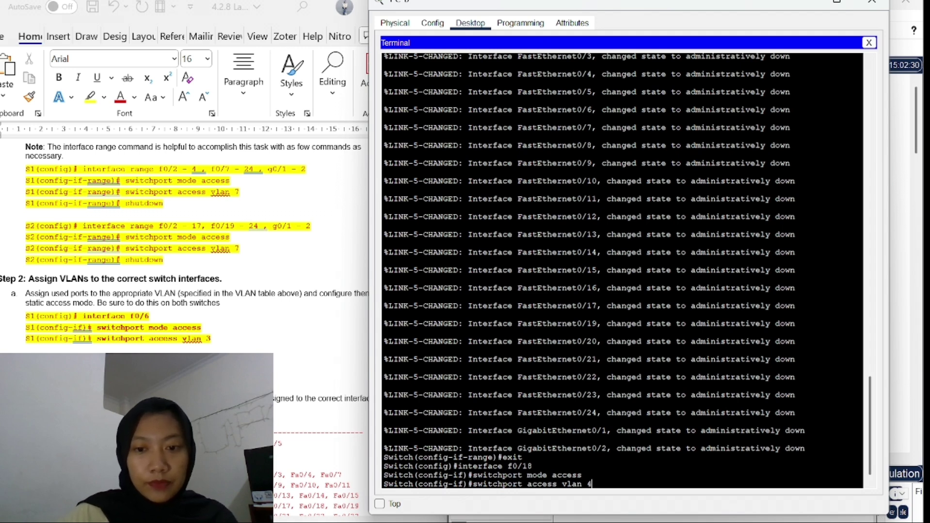
pyautogui.press('Return')
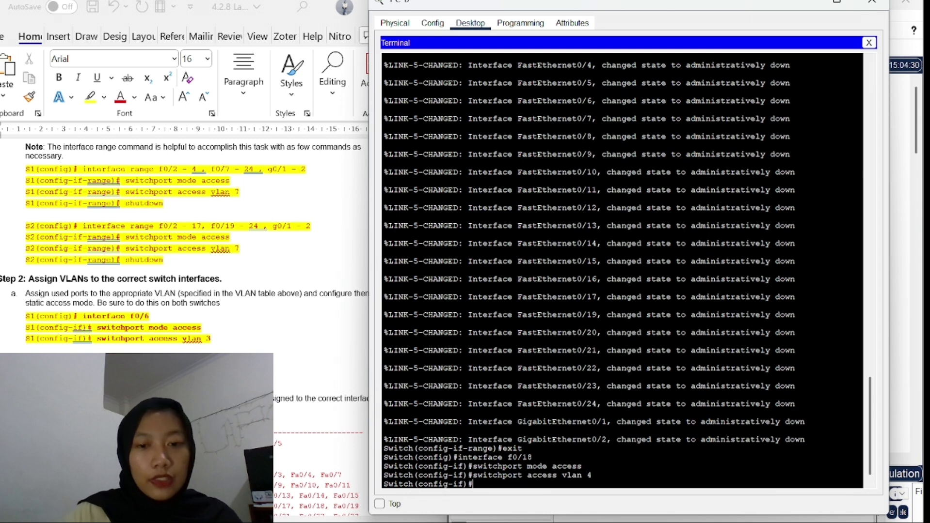
pyautogui.write('end')
pyautogui.press('Return')
pyautogui.press('Return')
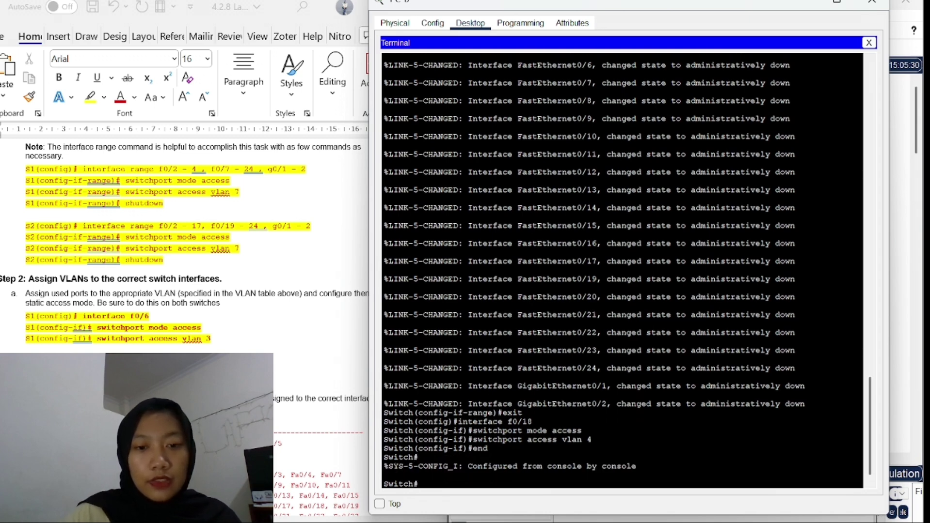
# Run show vlan brief on S2 and compare its port assignments with the expected output in the lab document
pyautogui.write('show')
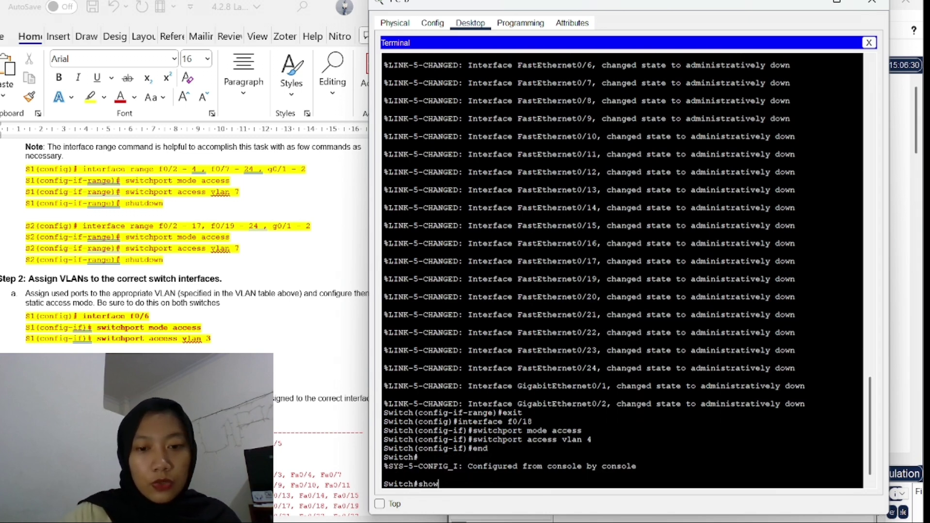
pyautogui.scroll(-3, 284, 419)
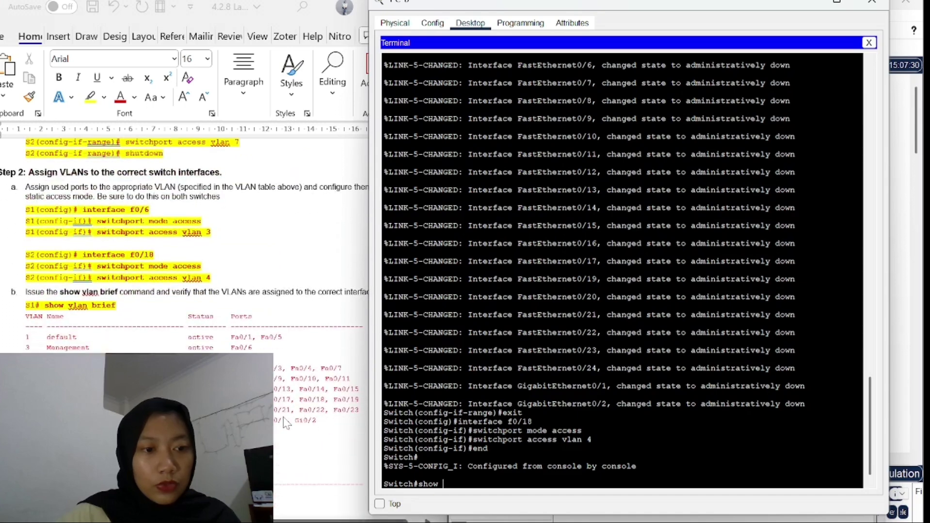
pyautogui.write('vlan')
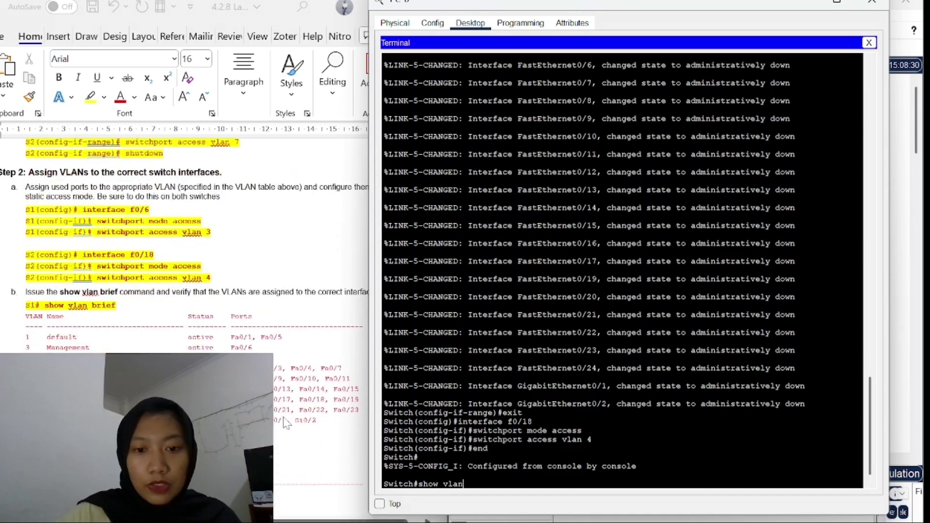
pyautogui.write(' brief')
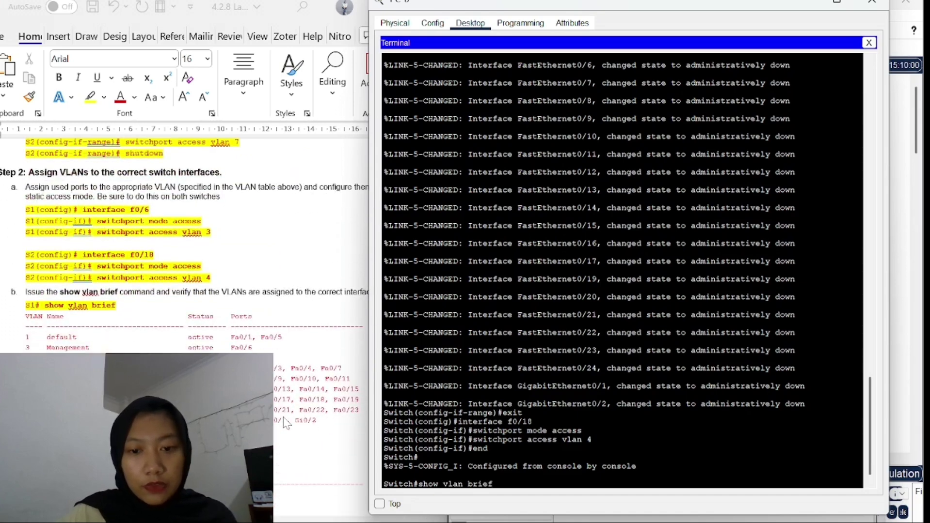
pyautogui.press('Return')
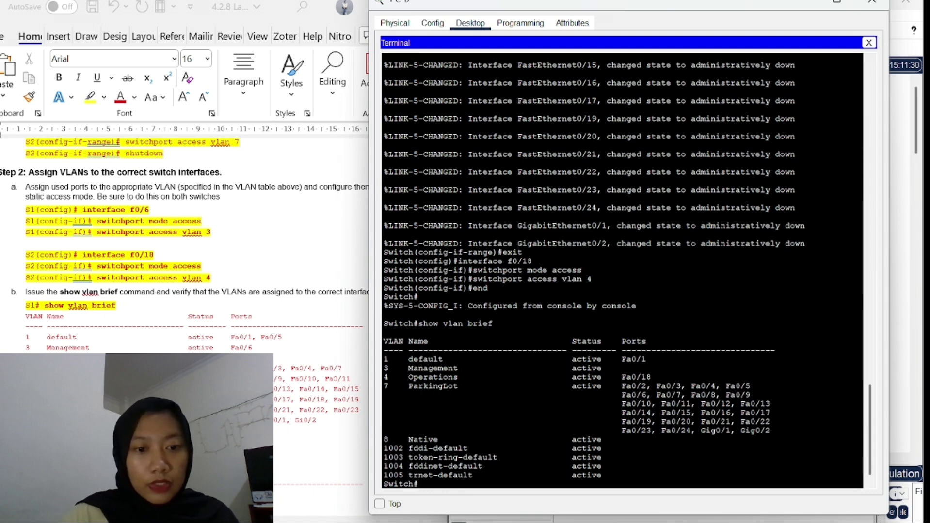
pyautogui.scroll(-3, 184, 242)
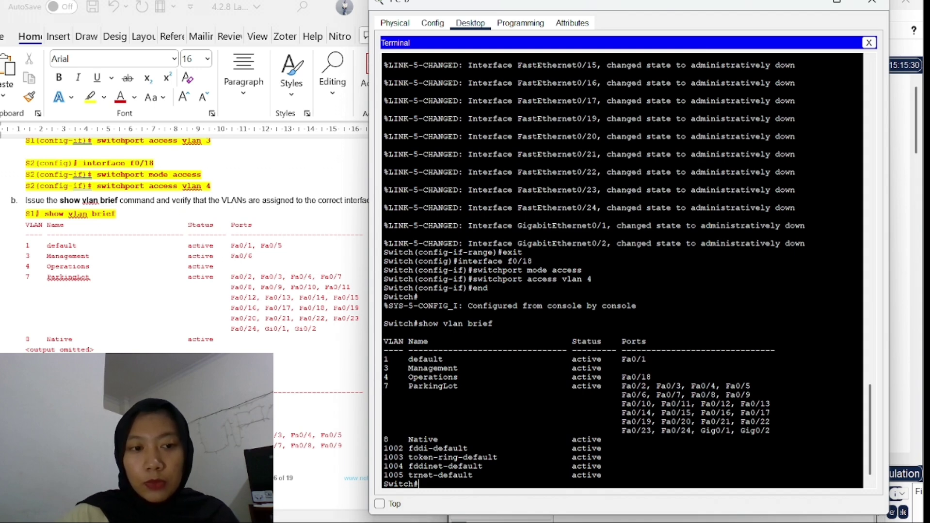
pyautogui.scroll(-3, 185, 243)
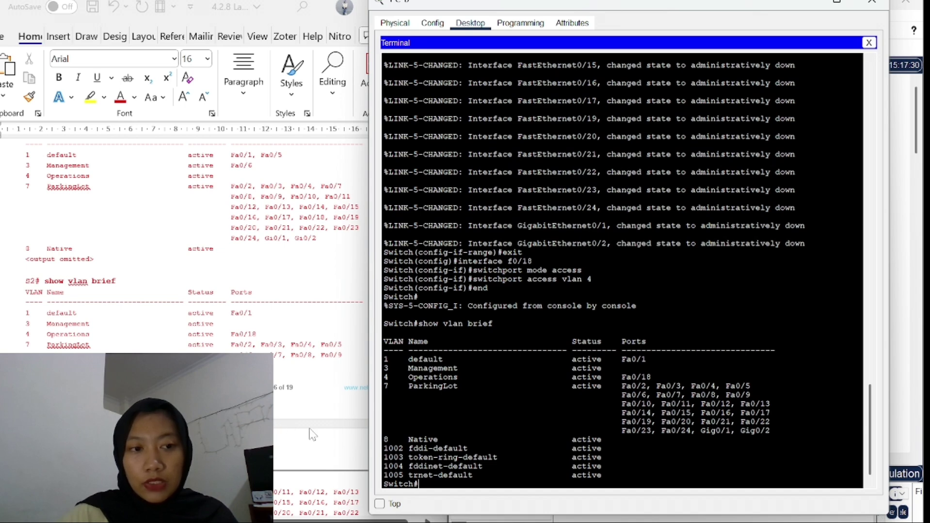
pyautogui.scroll(-2, 345, 396)
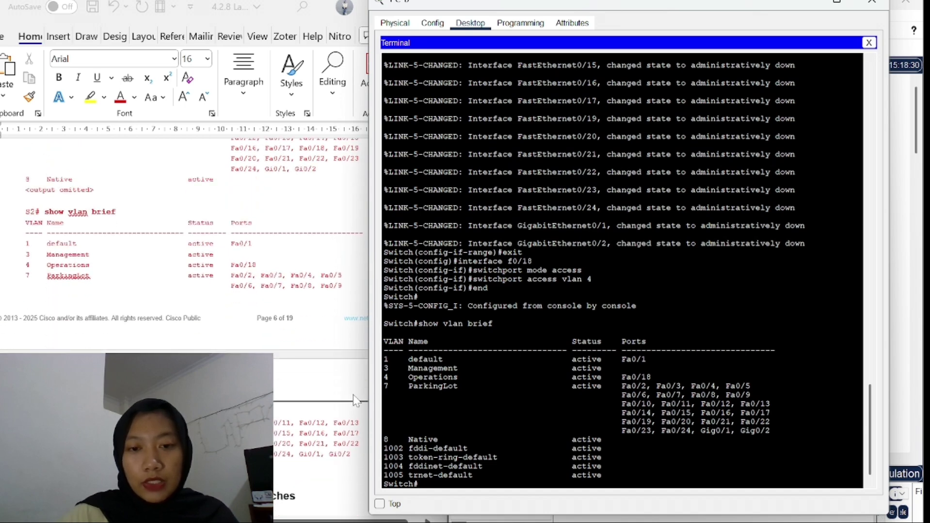
pyautogui.scroll(-7, 247, 341)
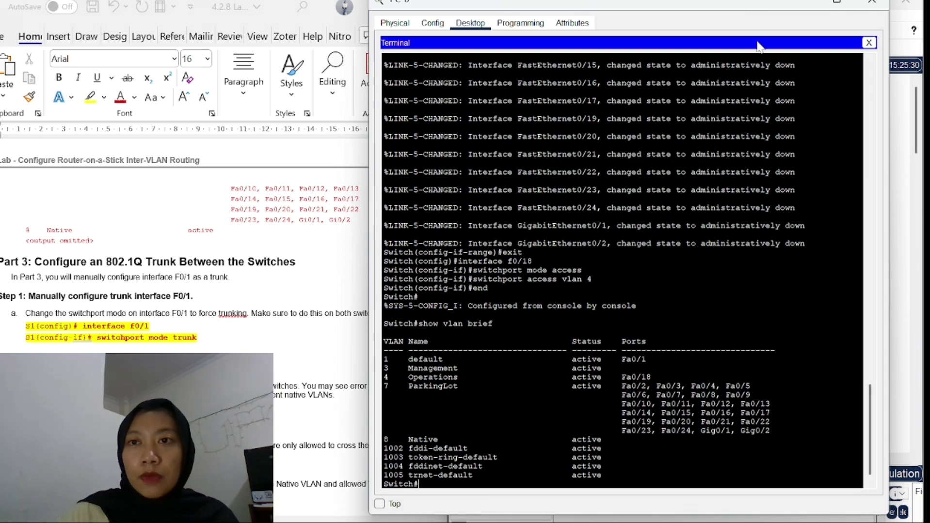
# Switch from PC-B's terminal to PC-A's S1 console and place it beside the Part 3 trunk instructions
pyautogui.click(805, 2)
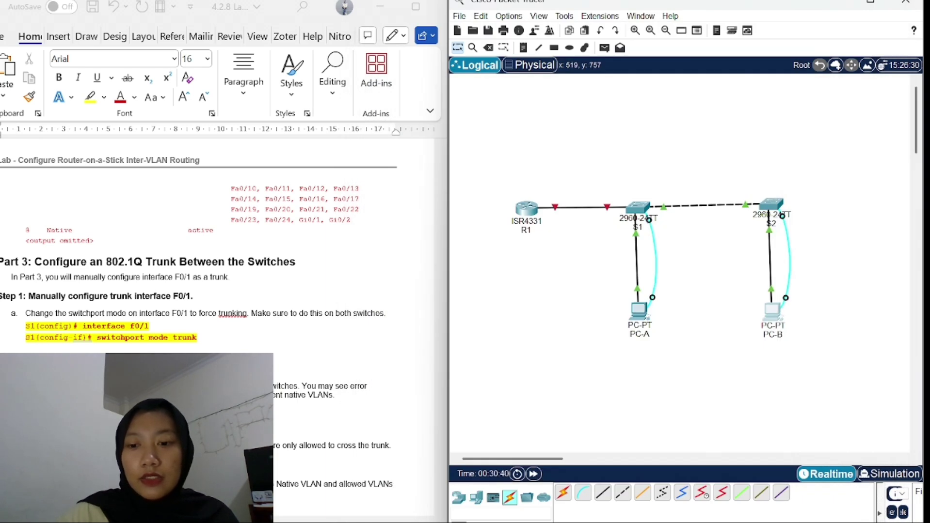
pyautogui.moveTo(716, 521)
pyautogui.click(777, 515)
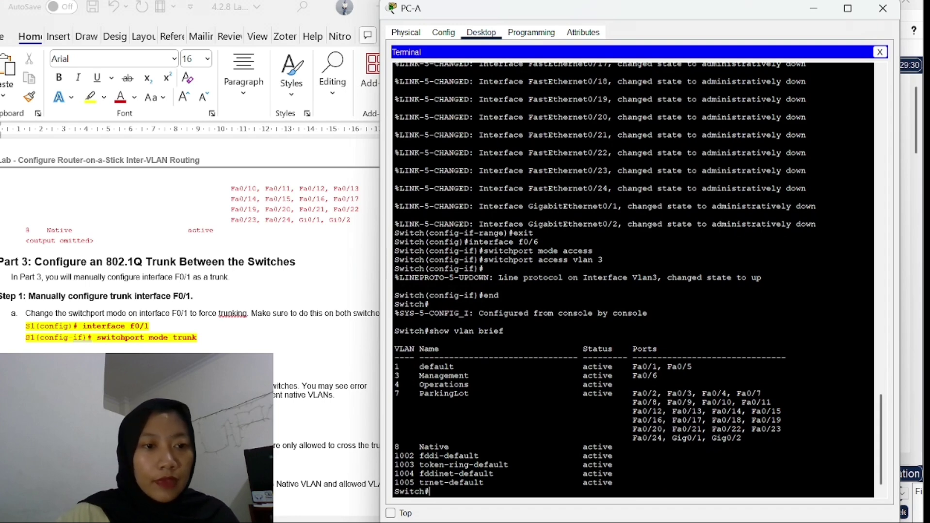
pyautogui.scroll(-4, 189, 291)
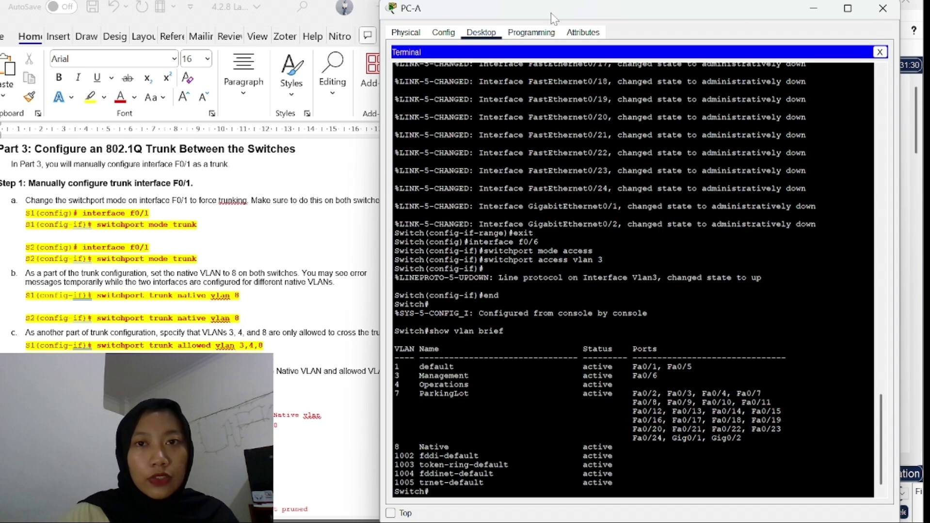
pyautogui.moveTo(551, 18); pyautogui.dragTo(576, 11)
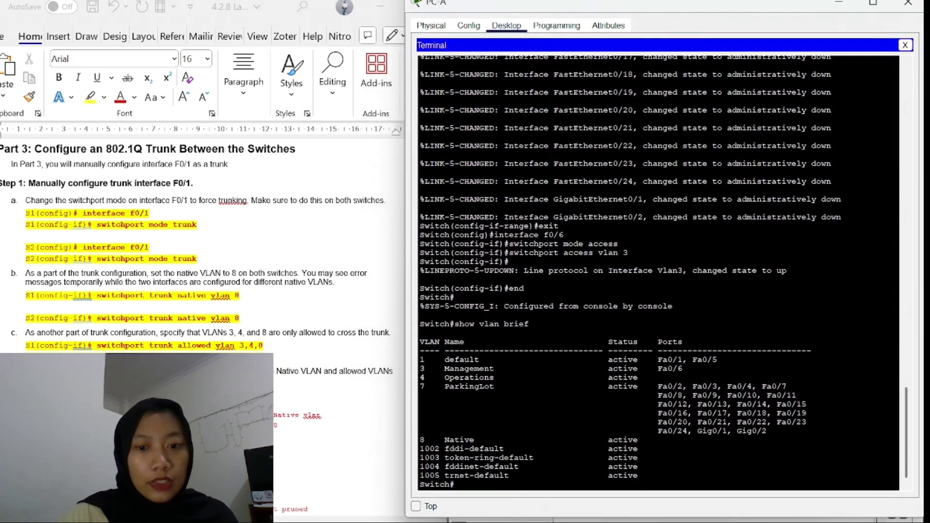
# Enter global configuration mode on S1 with config terminal and open interface f0/1 for configuration
pyautogui.write('config')
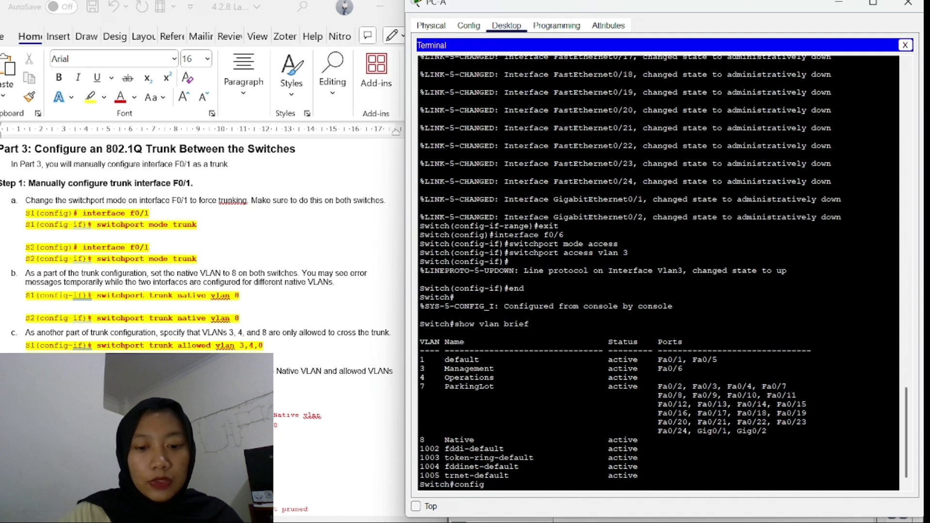
pyautogui.write(' ter')
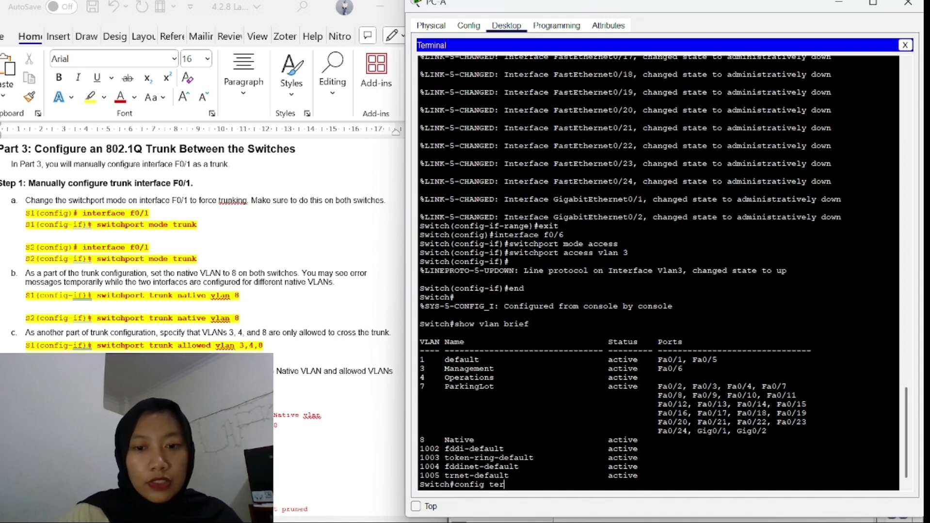
pyautogui.write('minal')
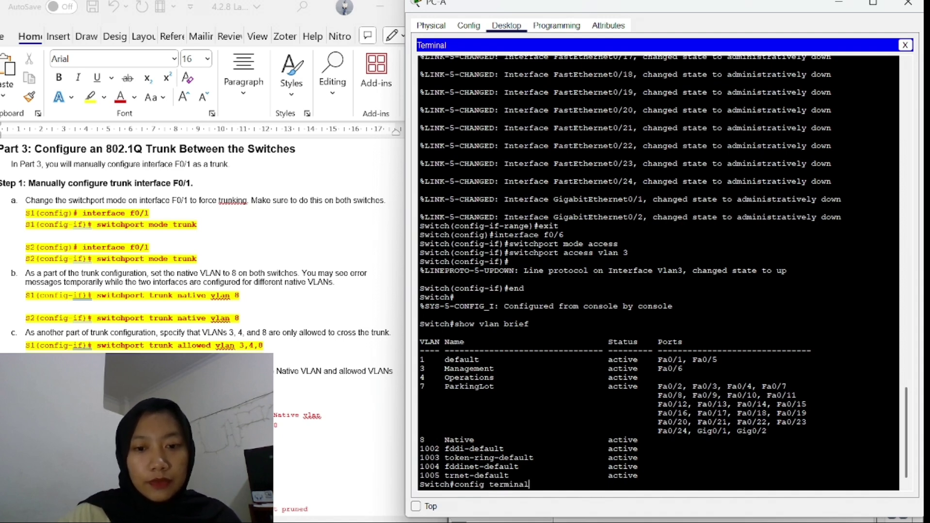
pyautogui.press('Return')
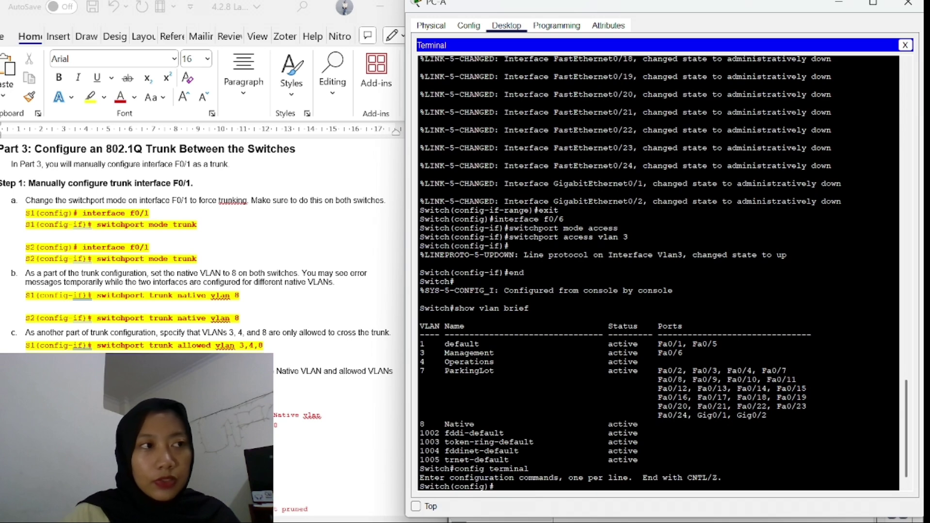
pyautogui.write('inte')
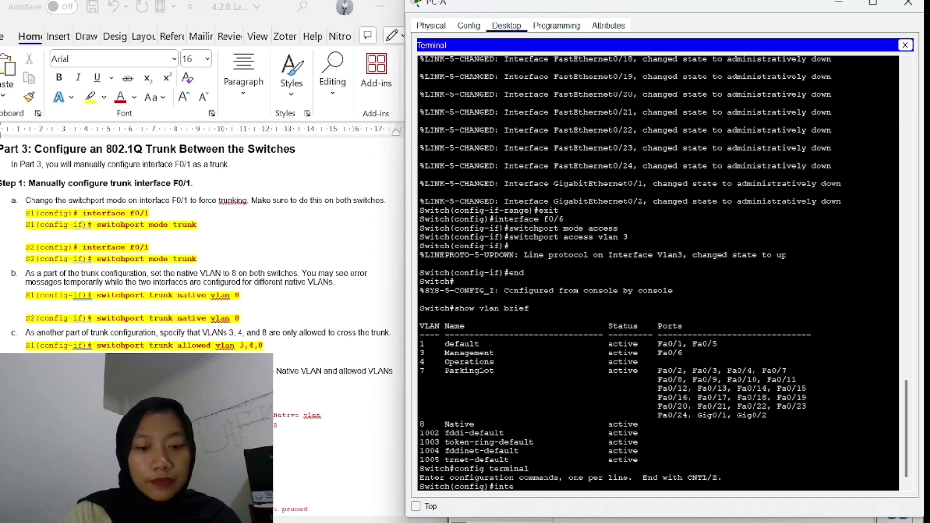
pyautogui.write('rface f0/1')
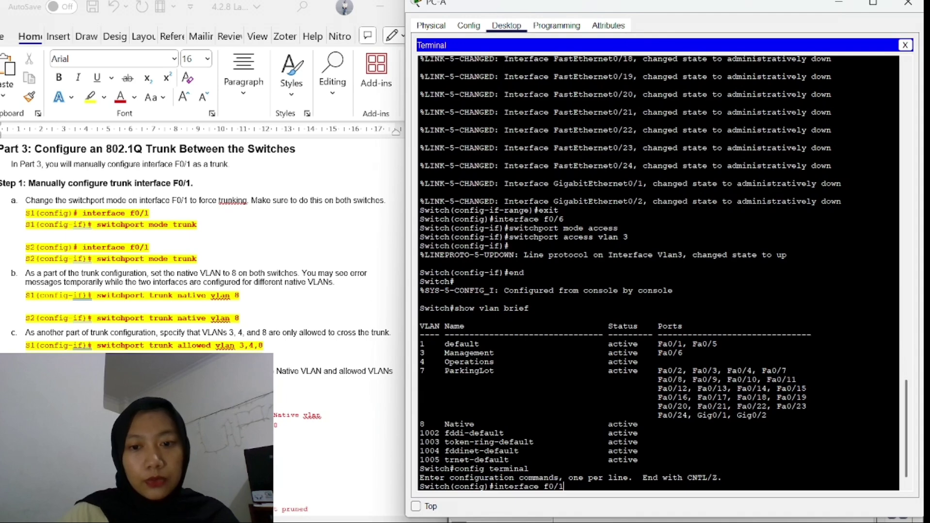
pyautogui.press('Return')
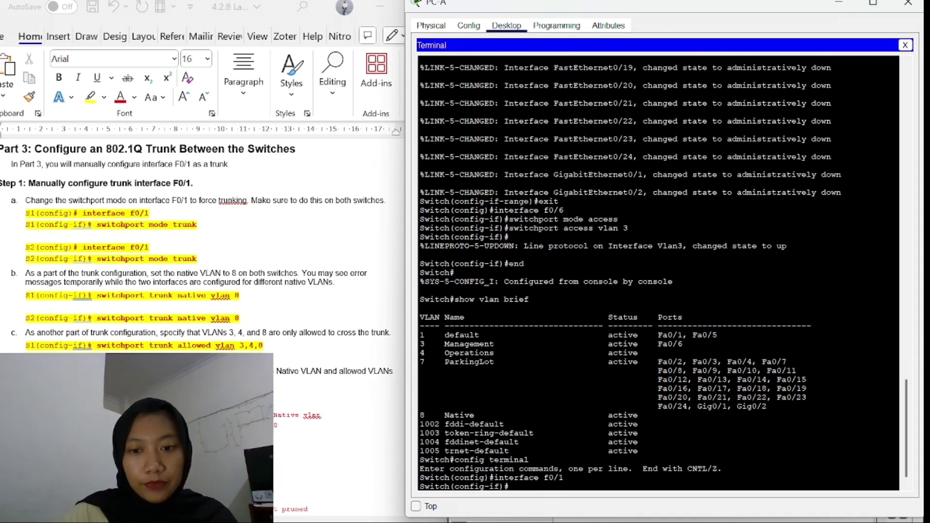
pyautogui.press('Return')
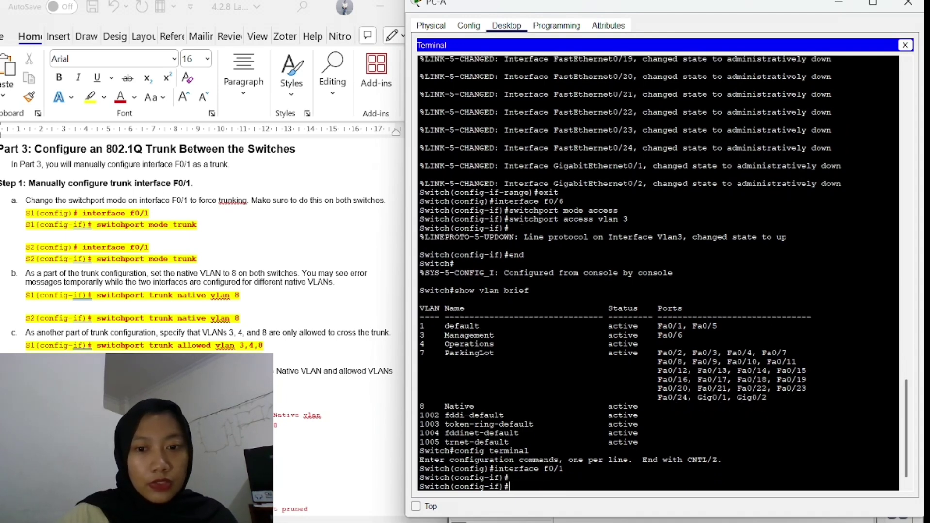
# Force trunking on S1's interface f0/1 with switchport mode trunk
pyautogui.write('swit')
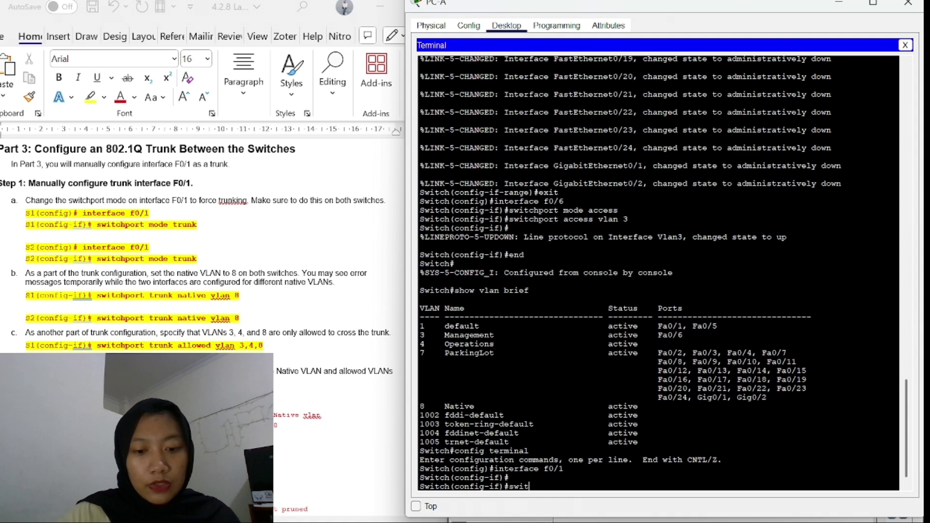
pyautogui.write('ch')
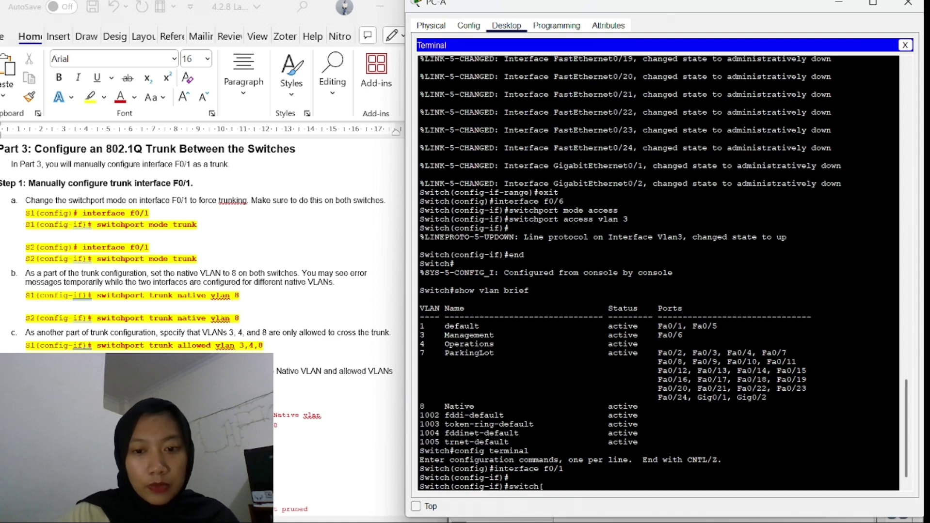
pyautogui.write('port mode')
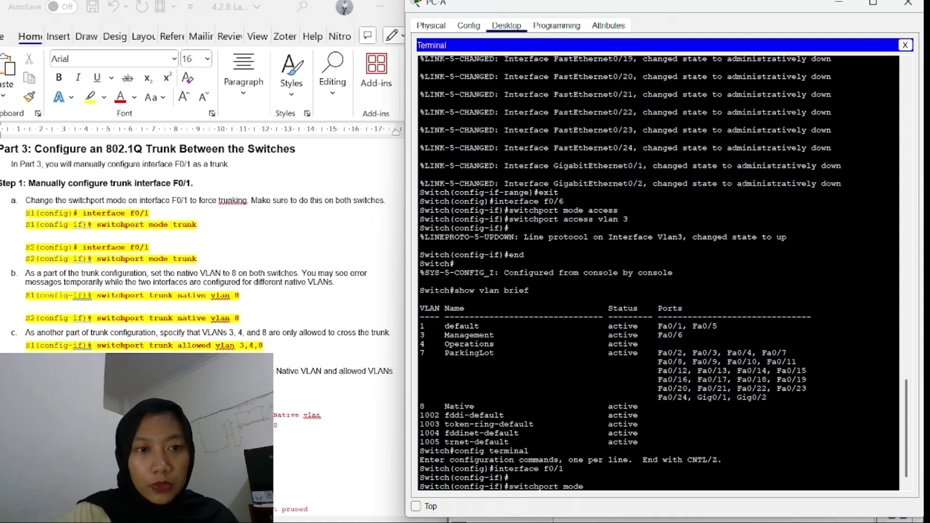
pyautogui.write(' trunk')
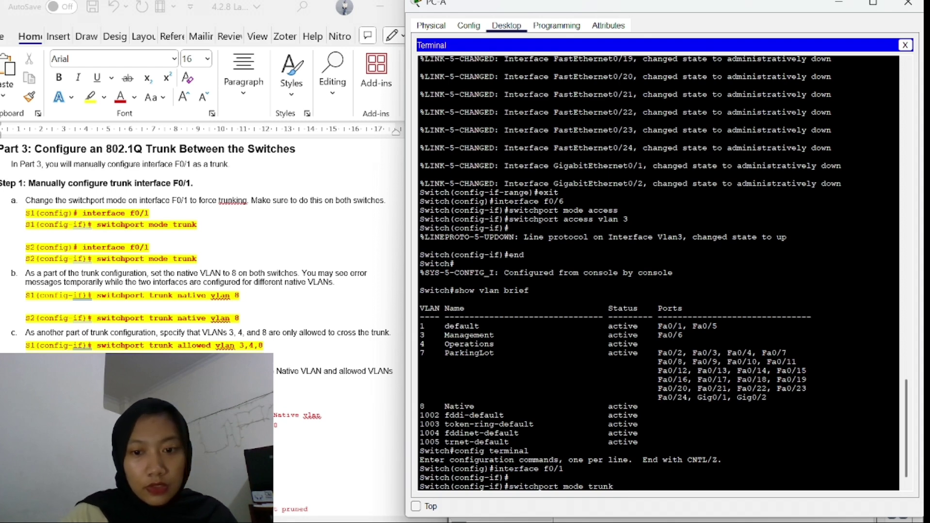
pyautogui.press('Return')
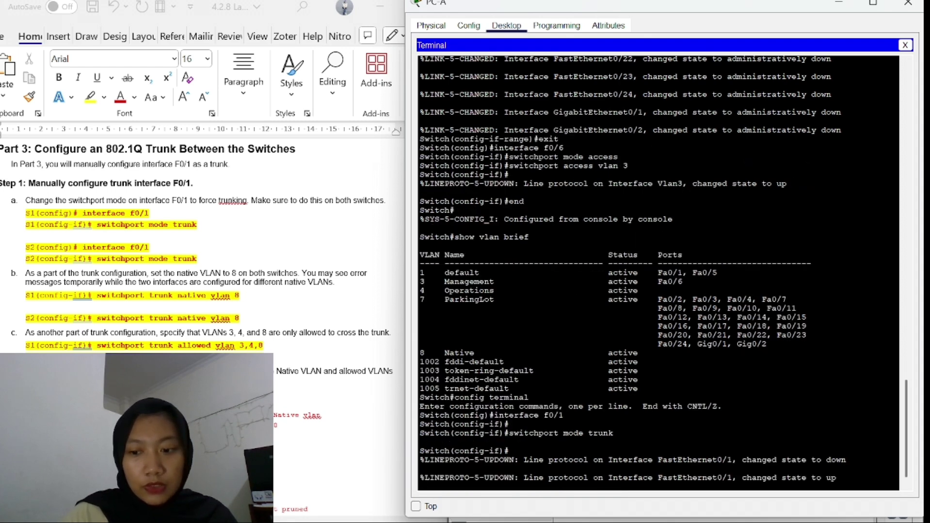
pyautogui.press('Return')
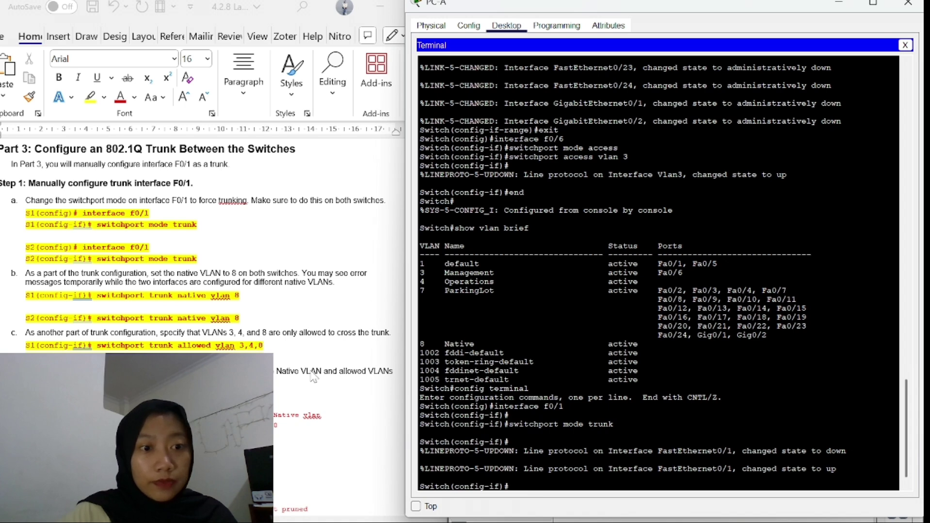
# Enter the switchport trunk command for the native VLAN on S1's interface f0/1
pyautogui.write('swit')
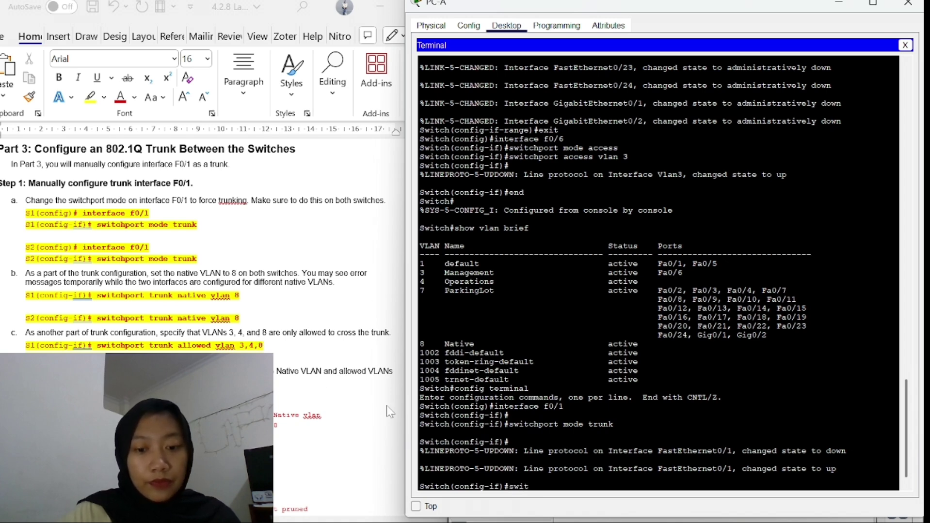
pyautogui.write('chpor')
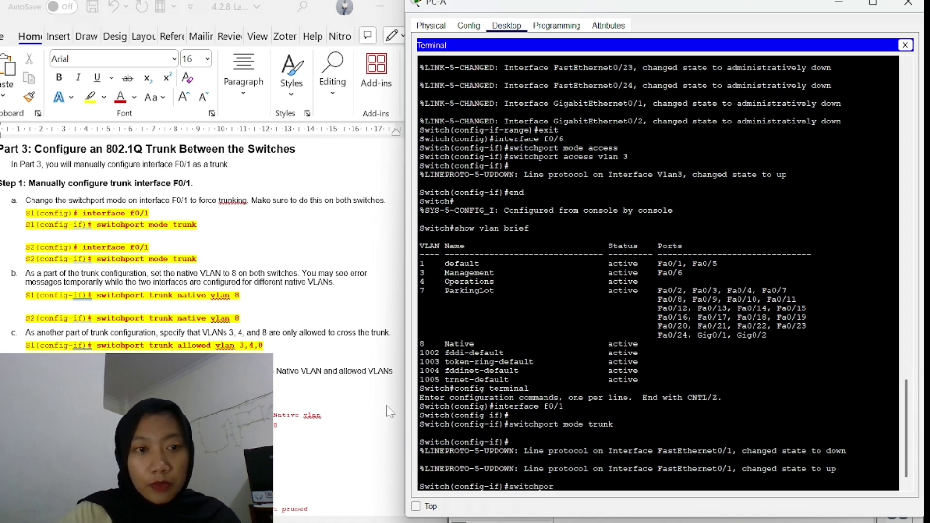
pyautogui.write('t')
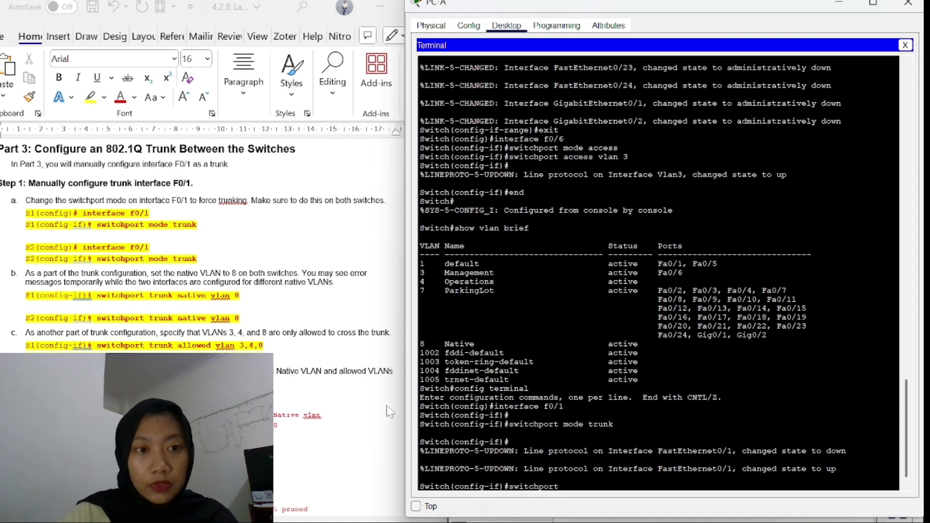
pyautogui.write(' trunk')
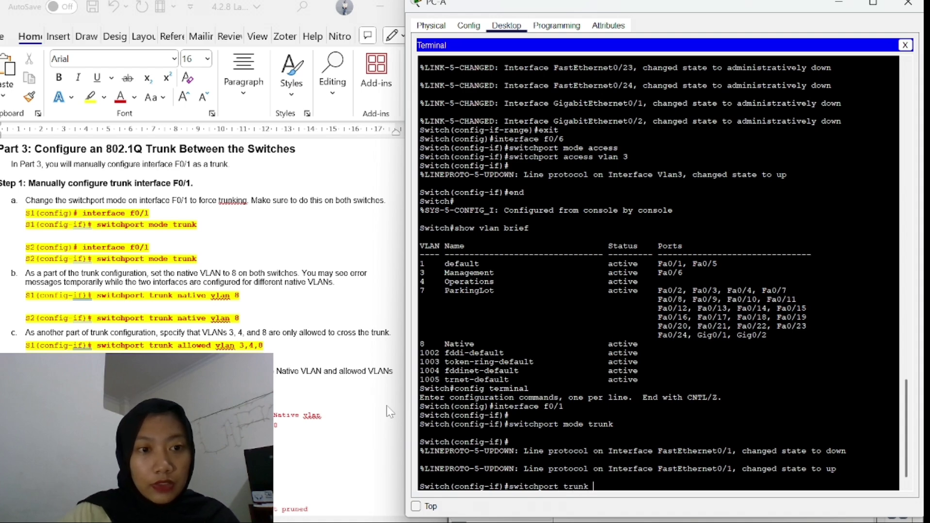
# Set the native VLAN of switch S1's FastEthernet 0/1 trunk to 8 by completing the switchport trunk native vlan command
pyautogui.write(' na')
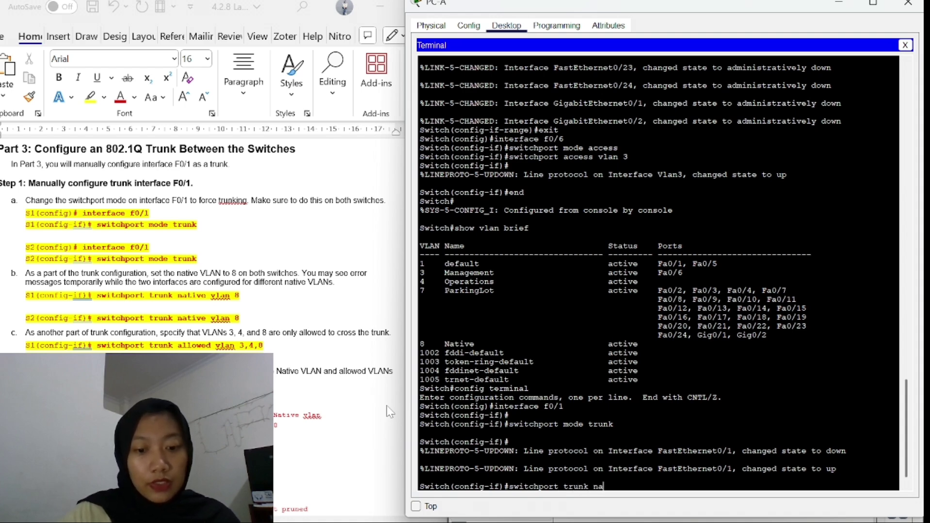
pyautogui.write('tive vlan 8')
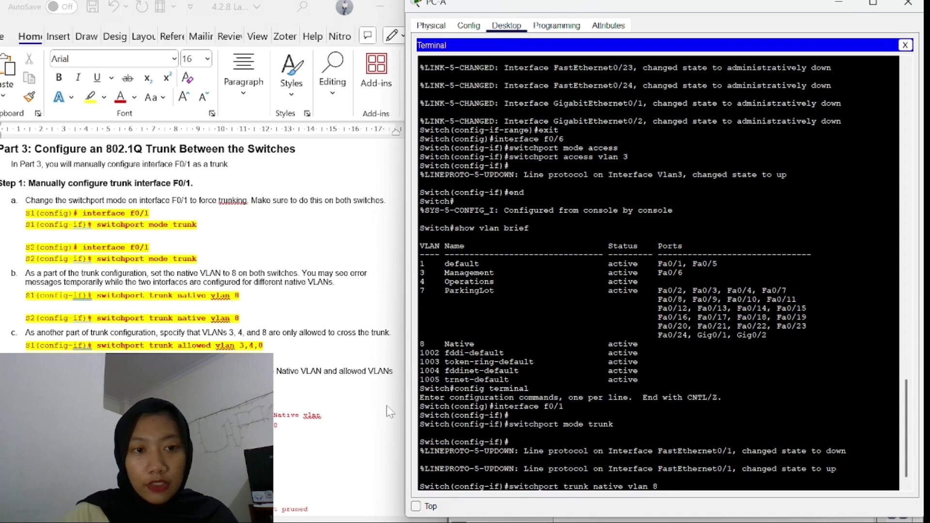
pyautogui.press('Return')
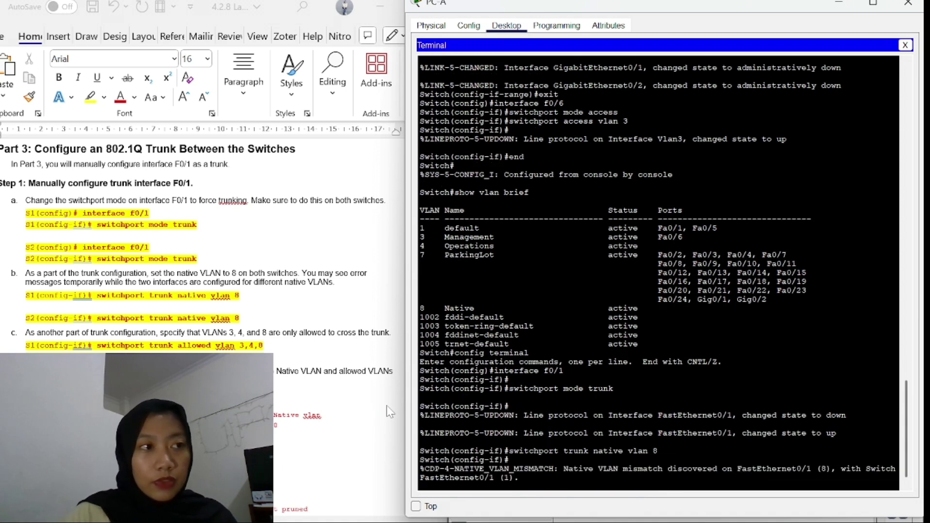
pyautogui.press('Return')
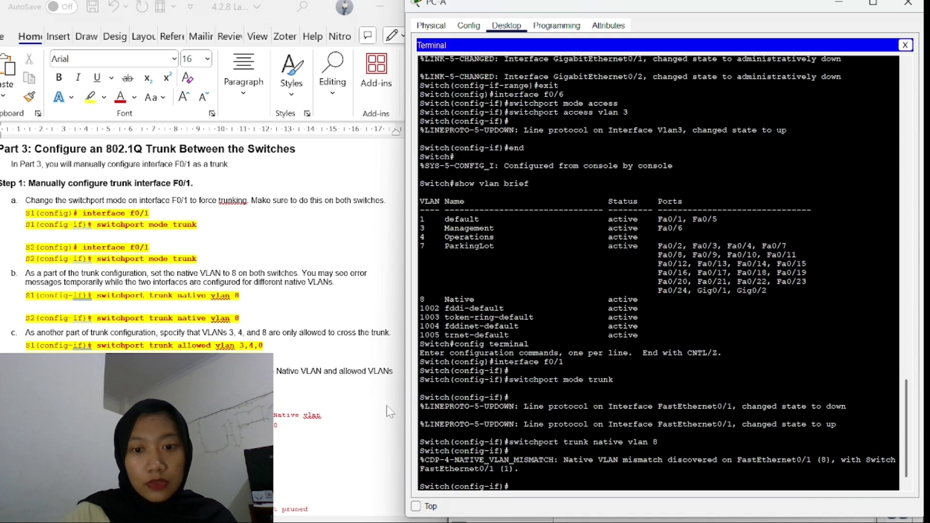
# Allow only VLANs 3,4,8 on S1's FastEthernet 0/1 trunk and leave interface configuration mode
pyautogui.write('switchport')
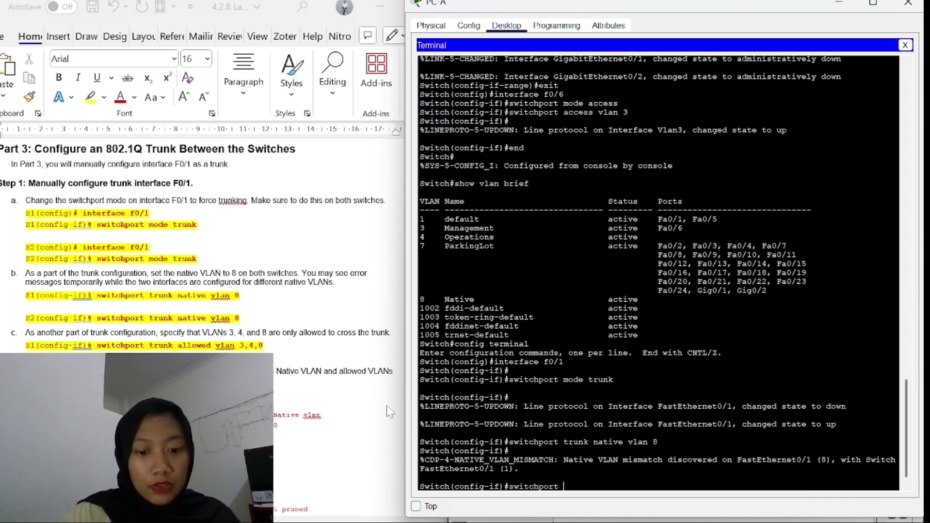
pyautogui.write(' trunk allo')
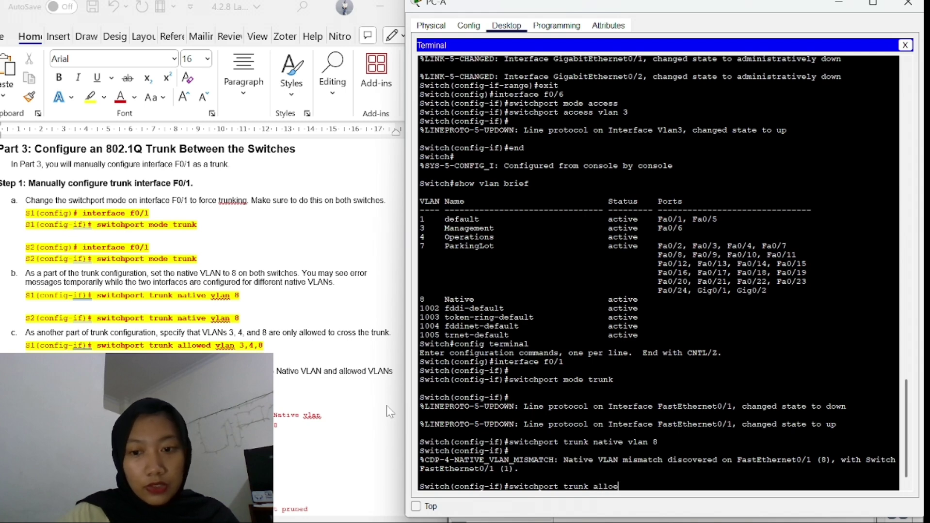
pyautogui.write('wed vla')
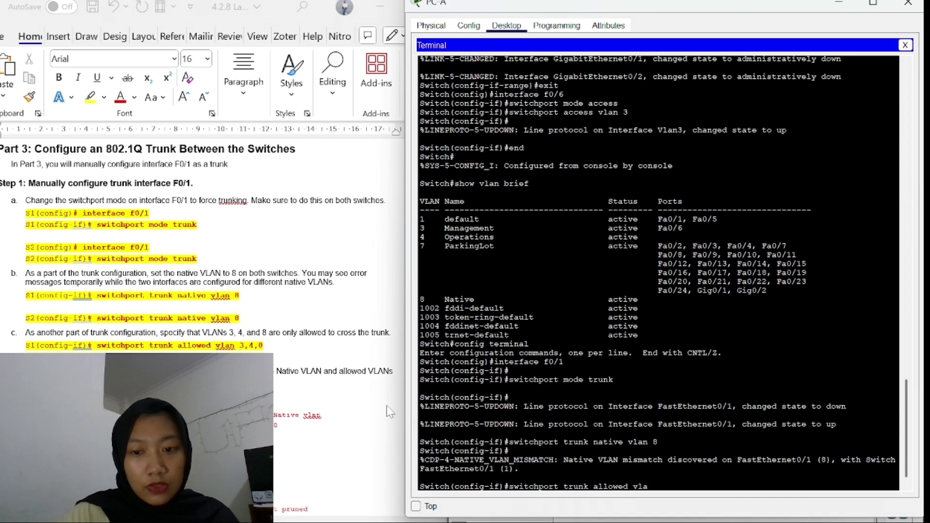
pyautogui.write('n 3,')
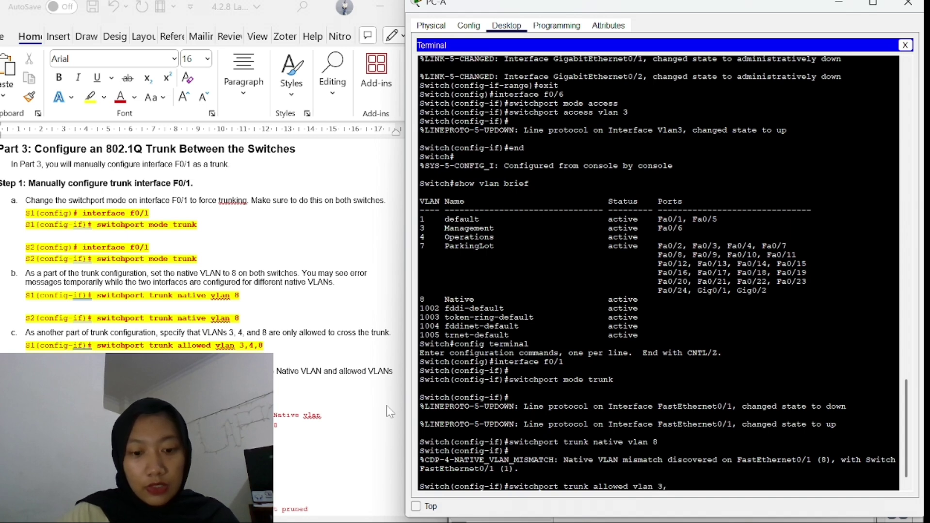
pyautogui.write('4,8')
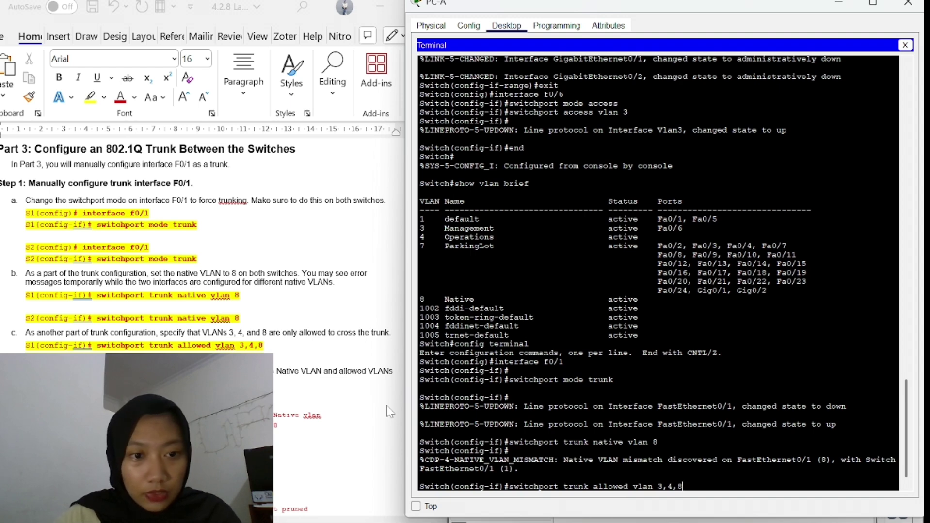
pyautogui.press('Return')
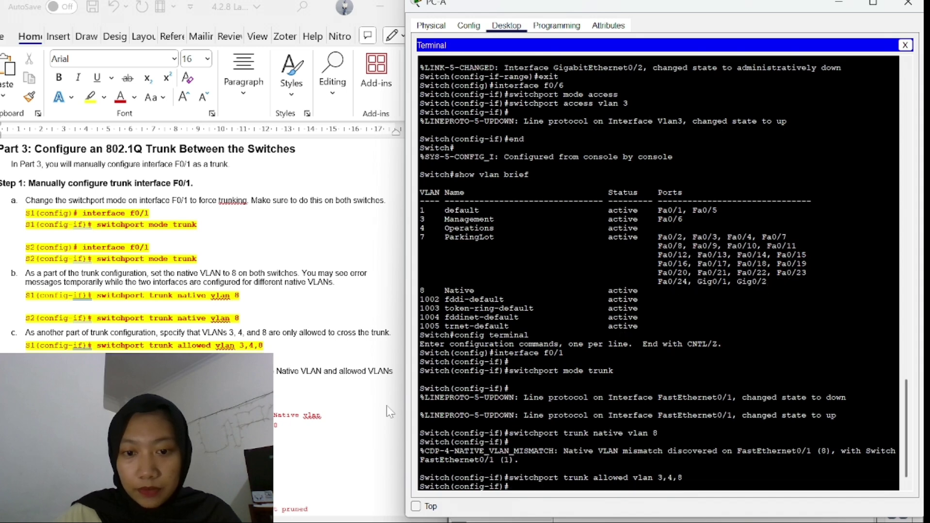
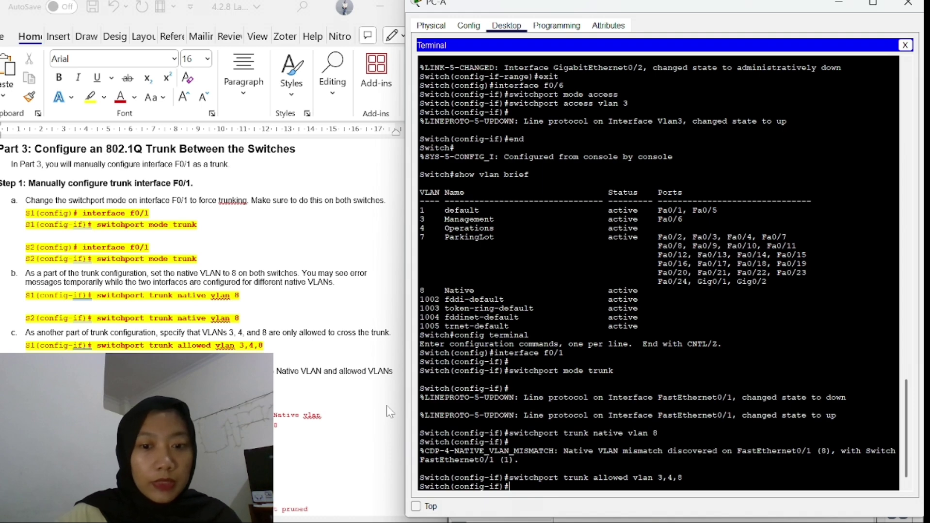
pyautogui.write('exit')
pyautogui.press('Return')
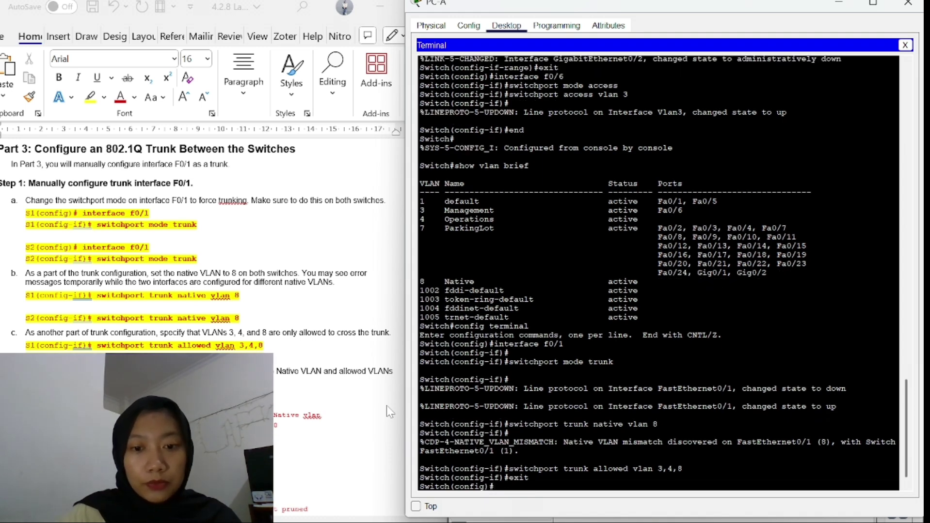
# Try to list S1's trunk interfaces from global configuration mode
pyautogui.write('sh')
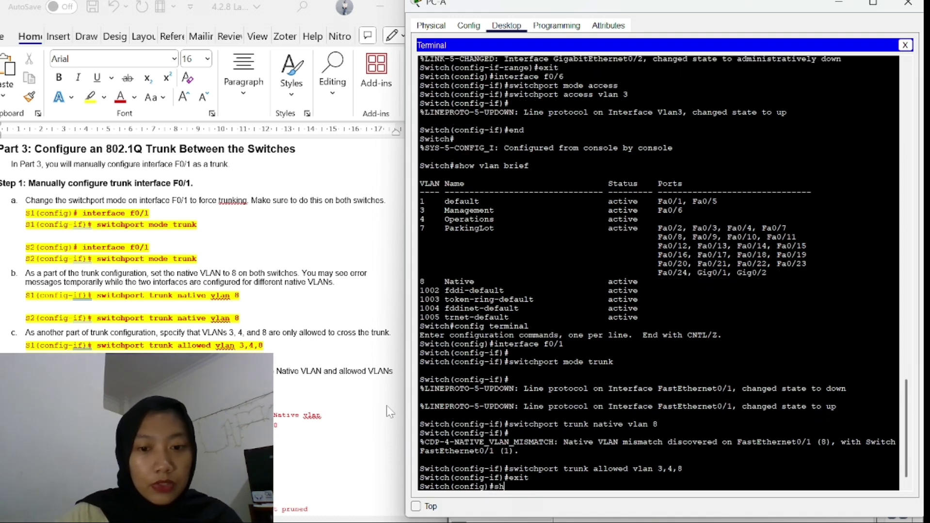
pyautogui.write('ow vla')
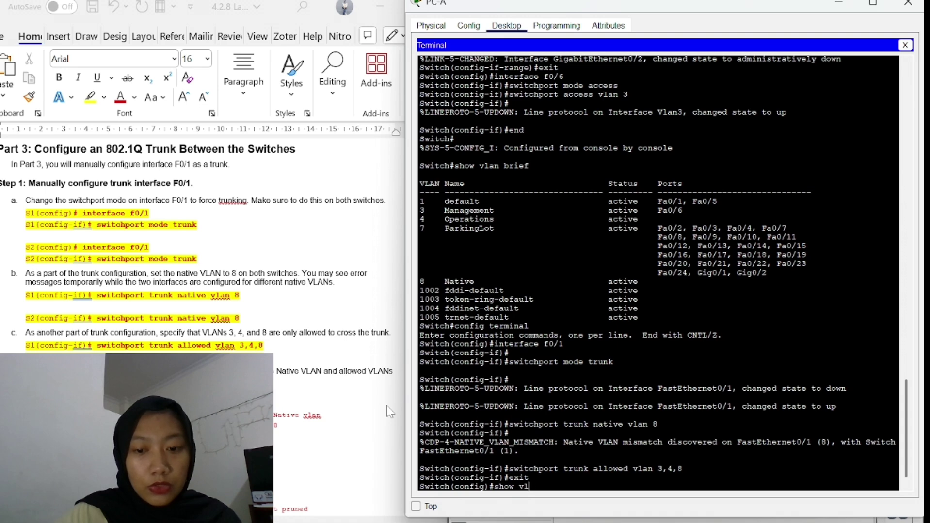
pyautogui.press('BackSpace')
pyautogui.press('BackSpace')
pyautogui.press('BackSpace')
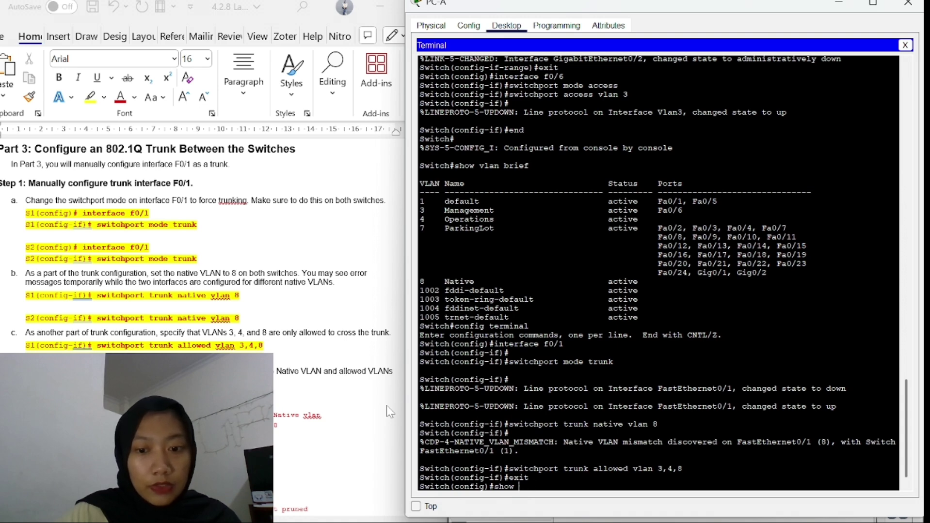
pyautogui.write('interfaces ')
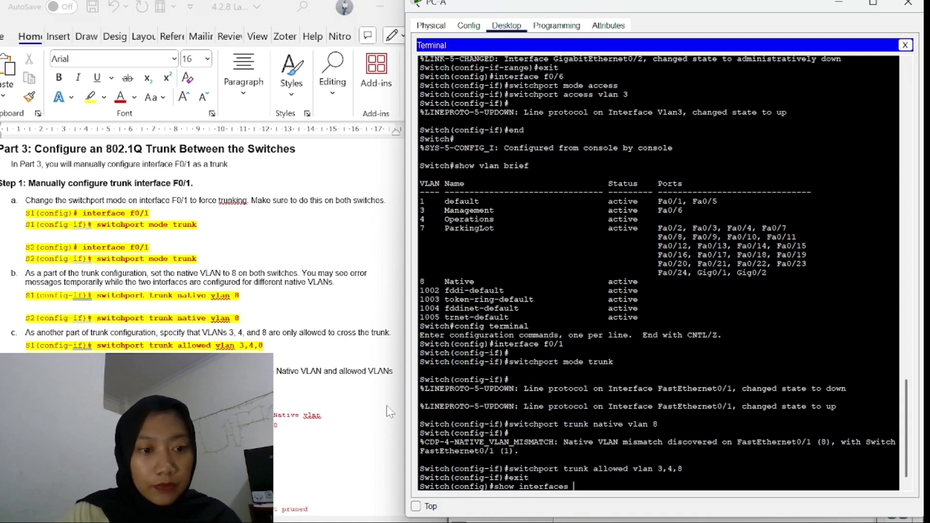
pyautogui.write('trunk')
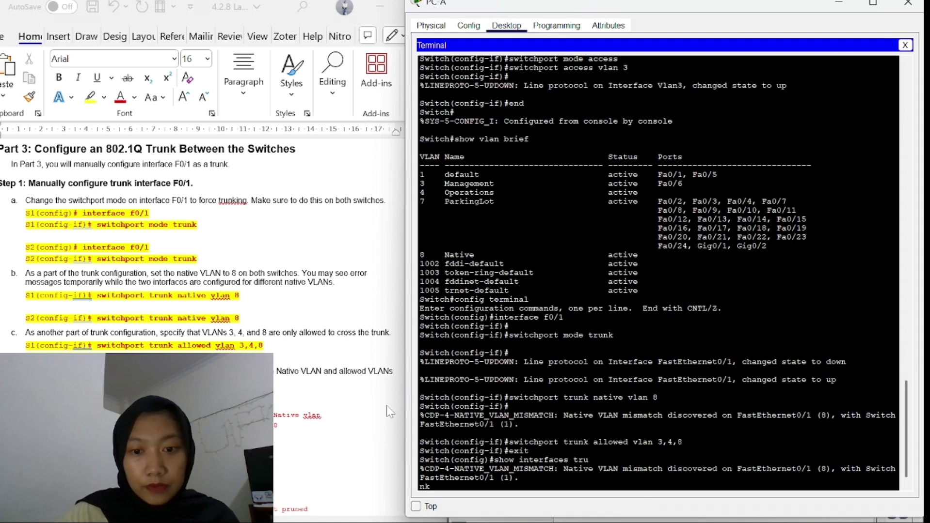
pyautogui.press('BackSpace')
pyautogui.press('BackSpace')
pyautogui.press('Return')
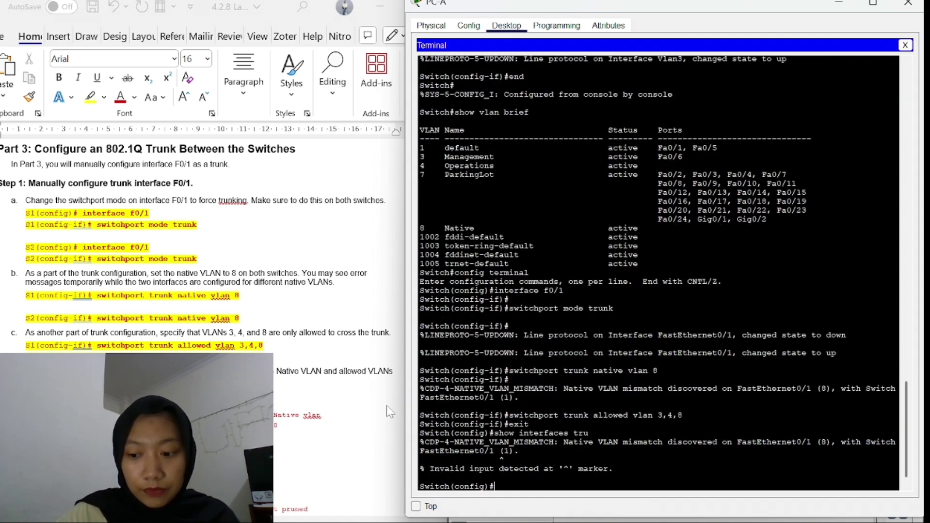
# Retry the full show interfaces trunk command in S1's global configuration mode
pyautogui.press('Up')
pyautogui.press('Up')
pyautogui.press('Down')
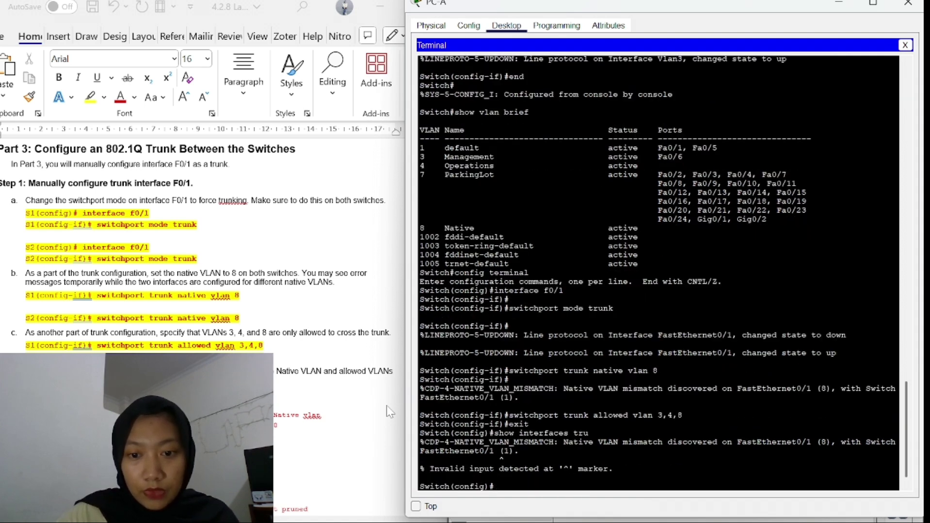
pyautogui.press('BackSpace')
pyautogui.write('unk')
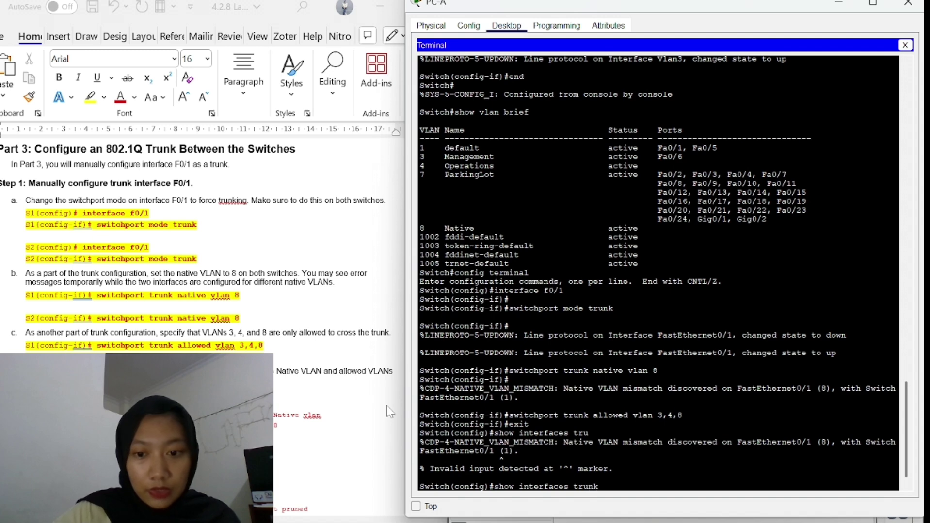
pyautogui.press('Return')
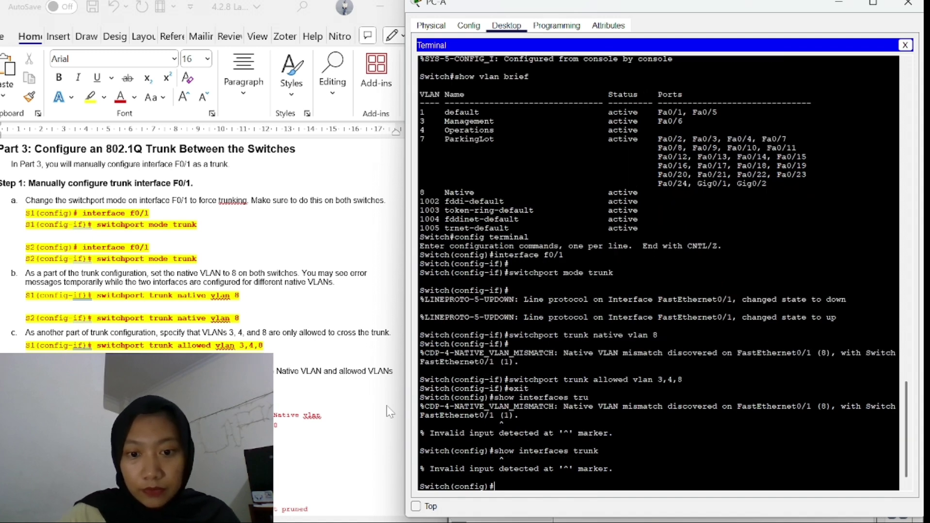
# Exit to privileged EXEC mode on S1 and display the trunk details with show interface trunk
pyautogui.write('exit')
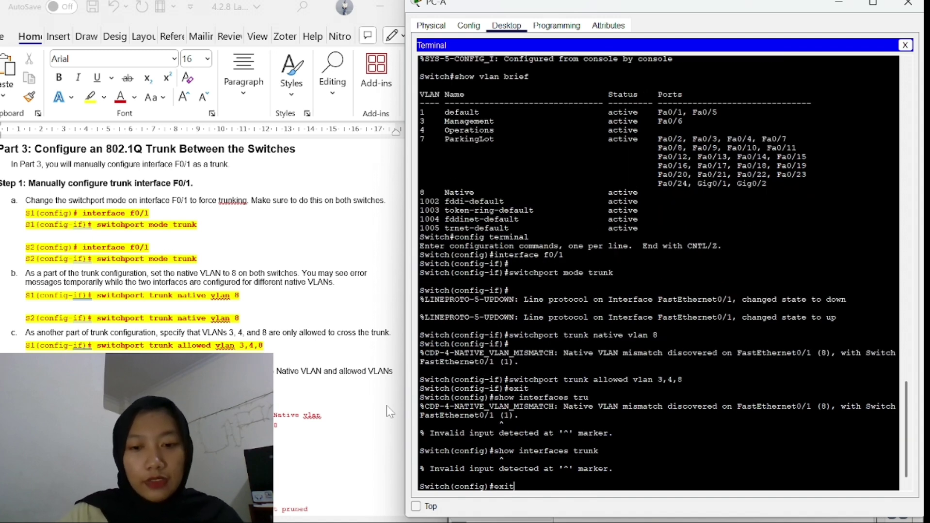
pyautogui.press('Return')
pyautogui.press('Return')
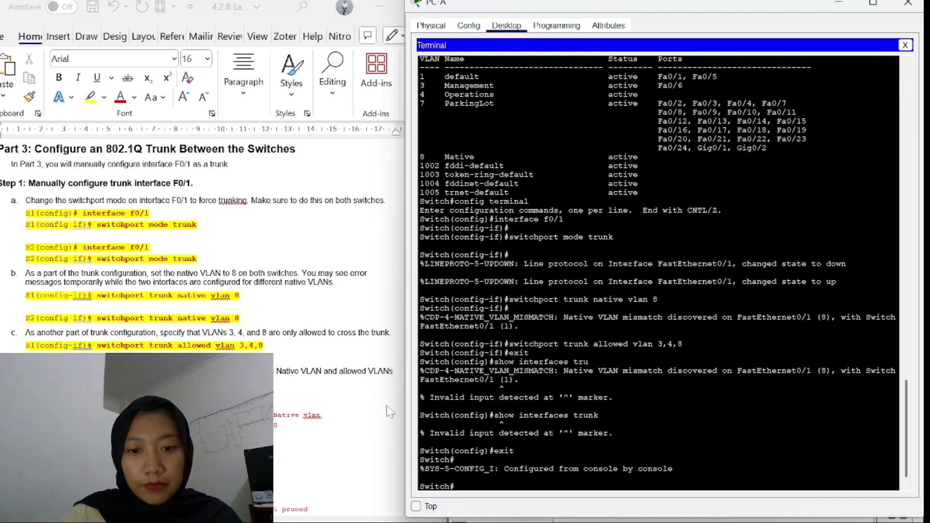
pyautogui.write('show int')
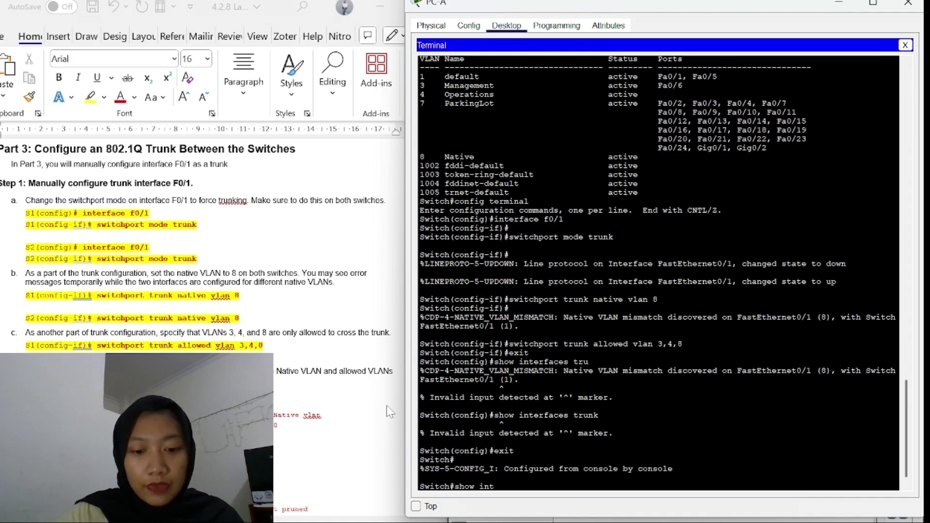
pyautogui.write('erface vlan')
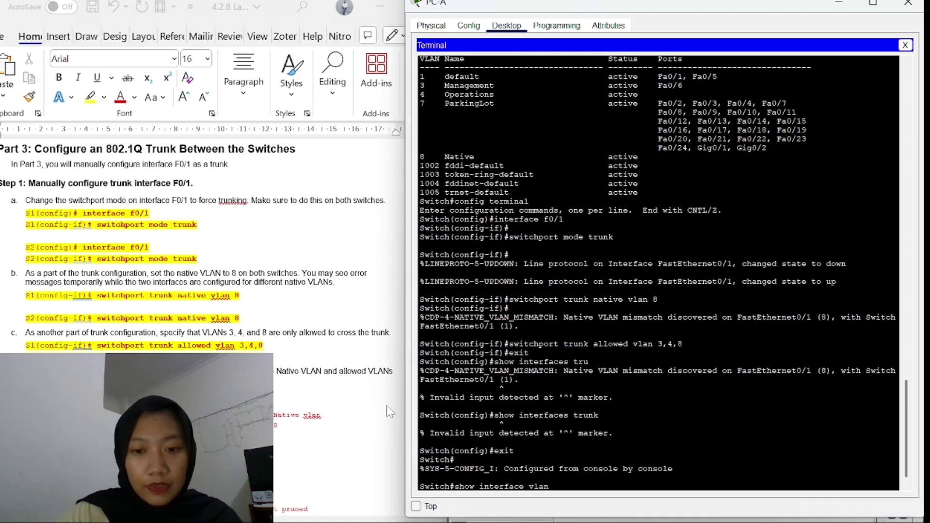
pyautogui.press('BackSpace')
pyautogui.press('BackSpace')
pyautogui.press('BackSpace')
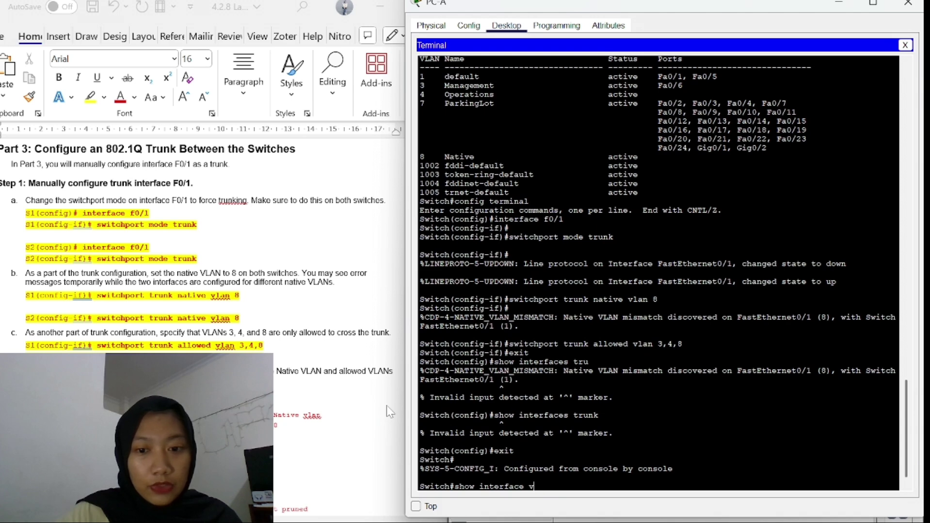
pyautogui.write('trunk')
pyautogui.press('Return')
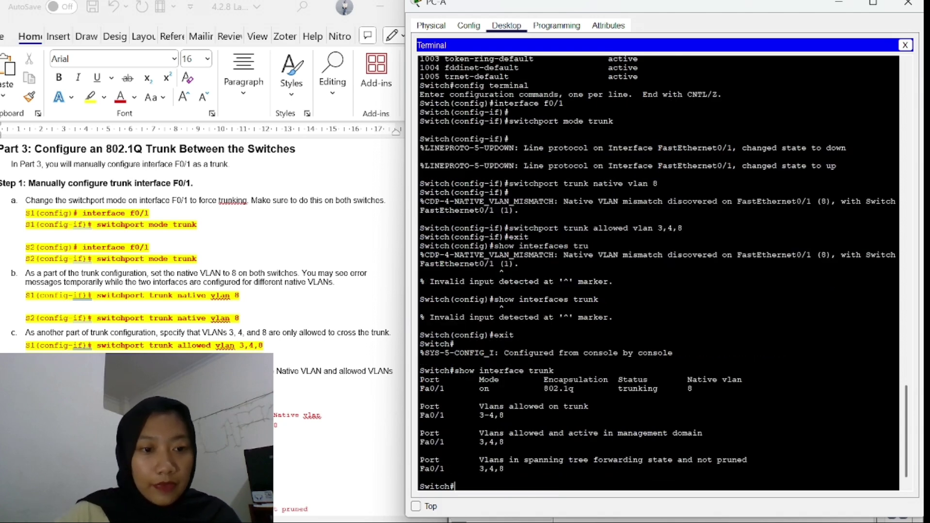
# Minimize PC-A's window and bring up PC-B's terminal session at switch S2's command prompt
pyautogui.scroll(-5, 148, 325)
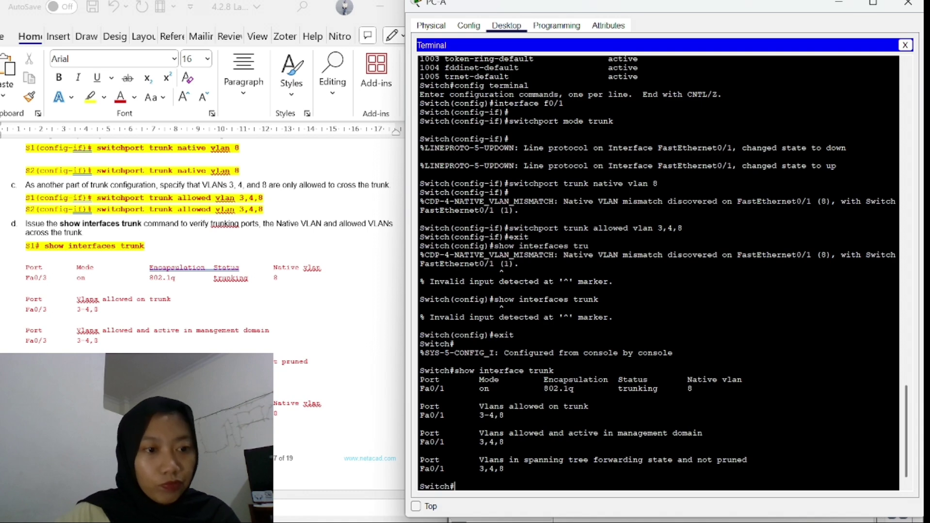
pyautogui.scroll(-1, 230, 350)
pyautogui.scroll(-2, 231, 350)
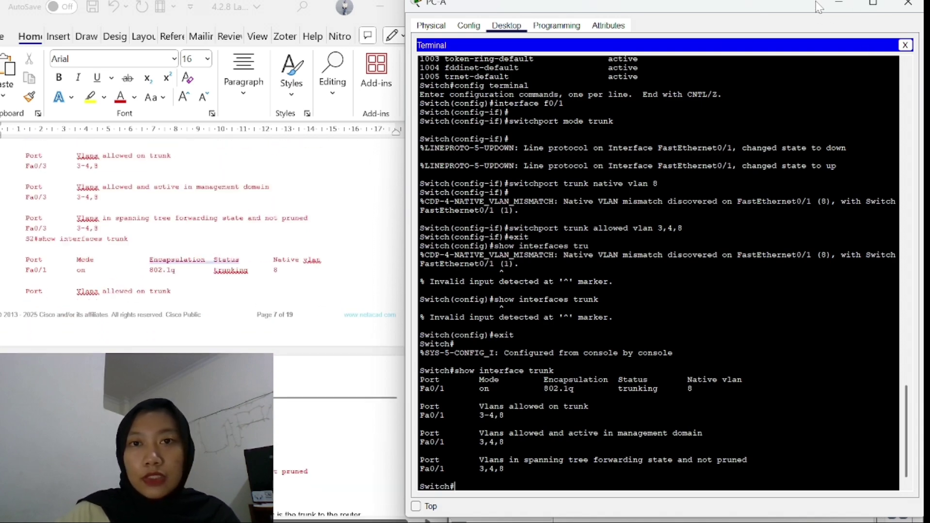
pyautogui.click(838, 4)
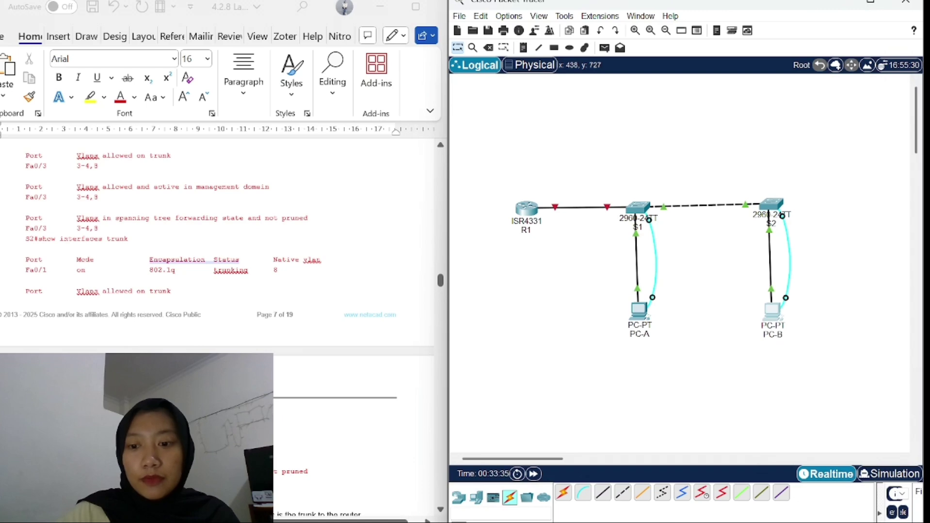
pyautogui.moveTo(819, 496)
pyautogui.click(852, 500)
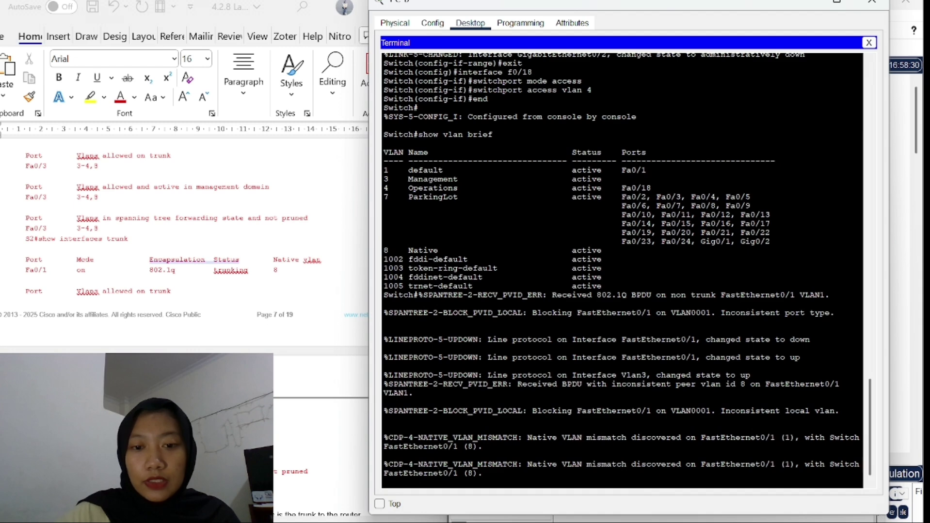
pyautogui.press('Return')
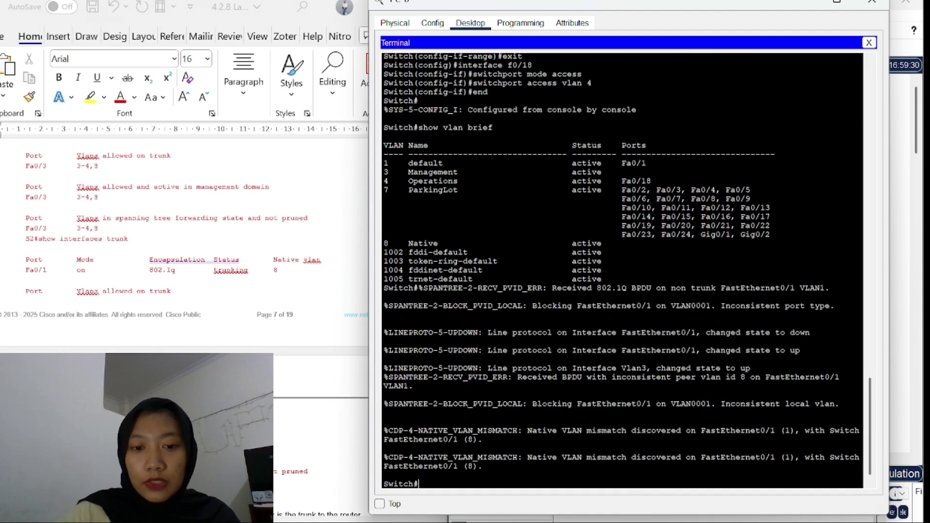
# Enter global configuration mode on switch S2 with the enable and config terminal commands
pyautogui.write('enable')
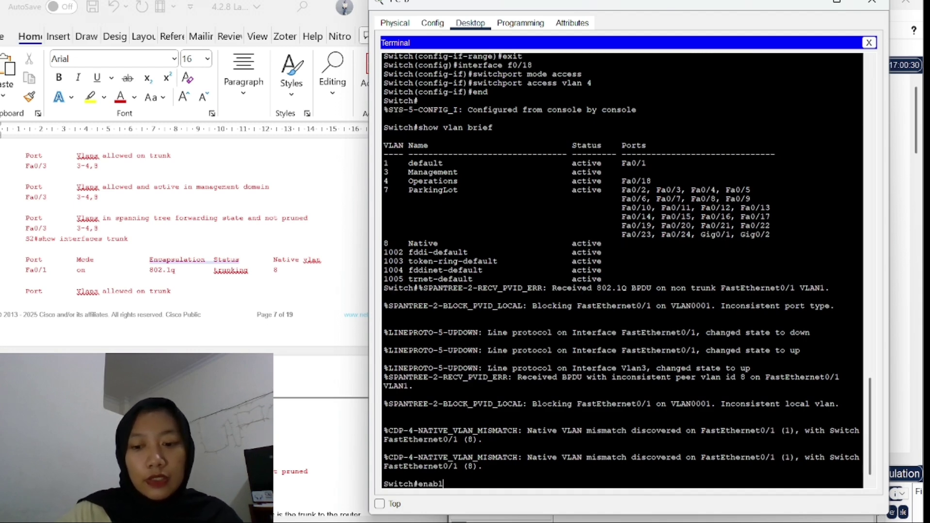
pyautogui.press('Return')
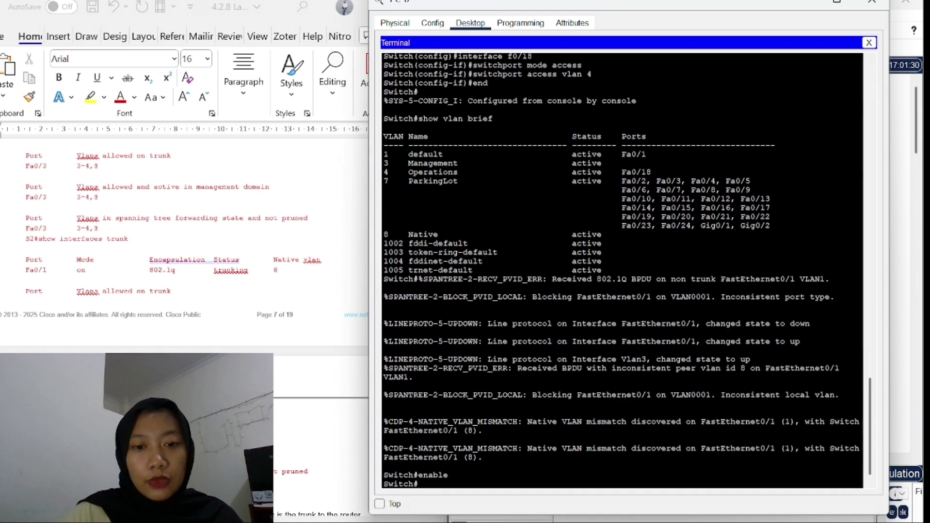
pyautogui.write('c')
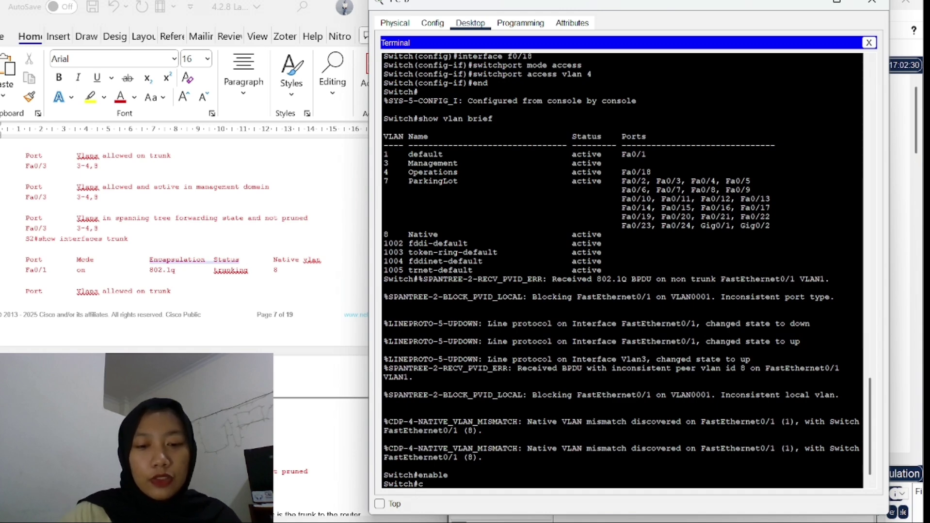
pyautogui.write('on')
pyautogui.press('BackSpace')
pyautogui.write('f')
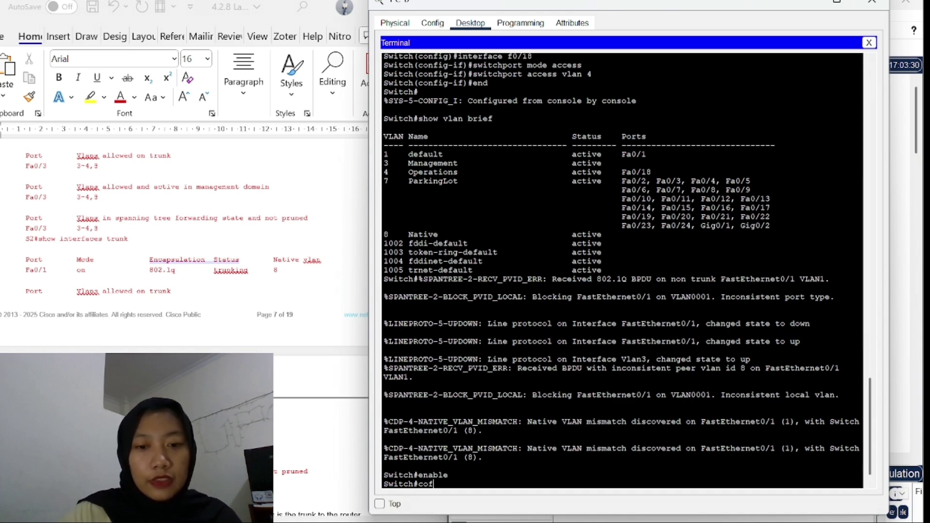
pyautogui.press('BackSpace')
pyautogui.write('nfig t')
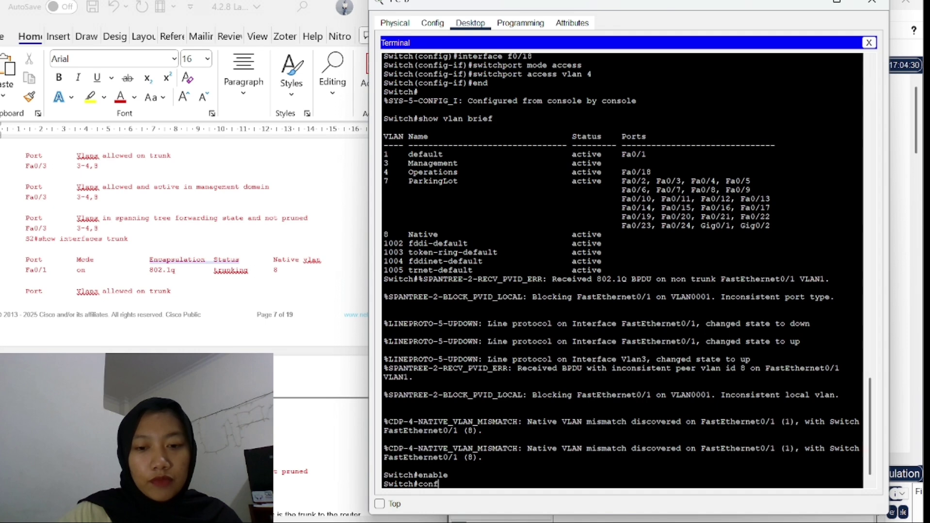
pyautogui.write('ermia')
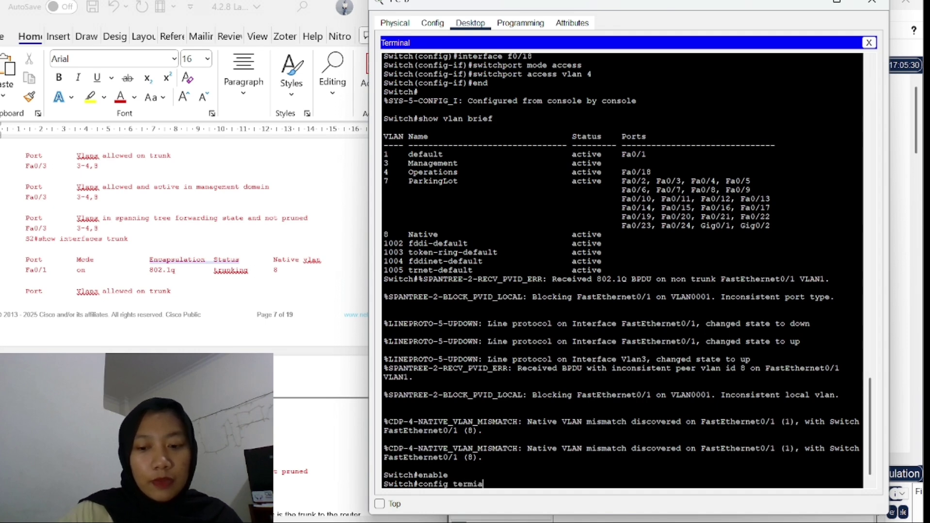
pyautogui.write('nal')
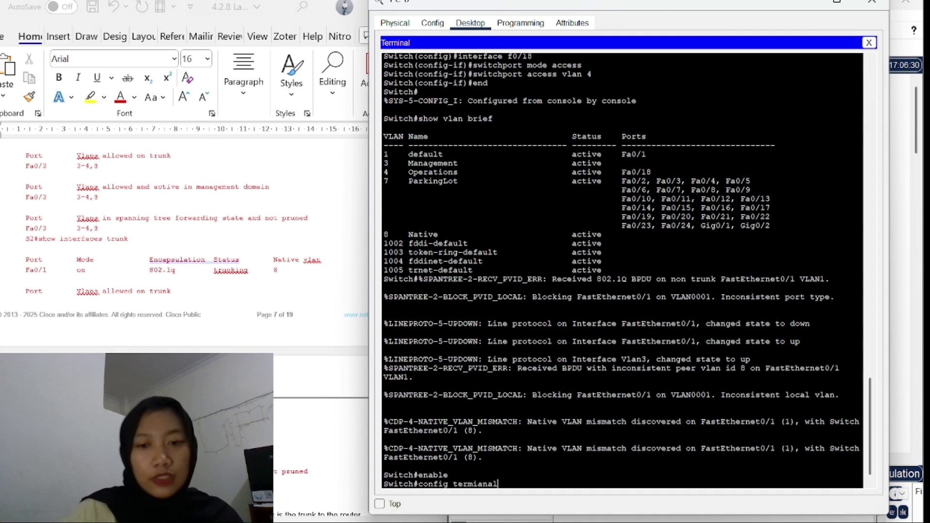
pyautogui.press('BackSpace')
pyautogui.press('BackSpace')
pyautogui.press('BackSpace')
pyautogui.press('BackSpace')
pyautogui.write('nal')
pyautogui.press('Return')
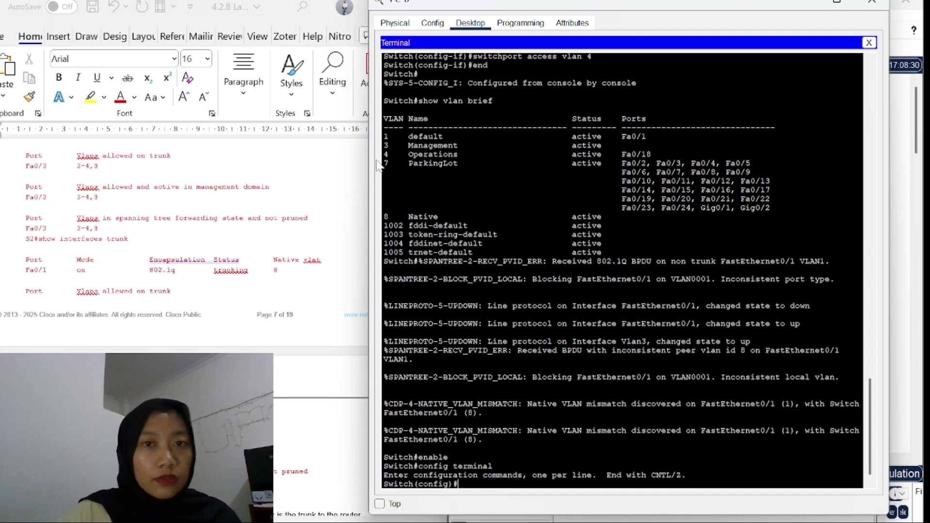
# Consult the lab guide's Part 3 trunk commands and enter interface configuration mode for f0/1 on S2
pyautogui.scroll(3, 264, 305)
pyautogui.scroll(4, 265, 304)
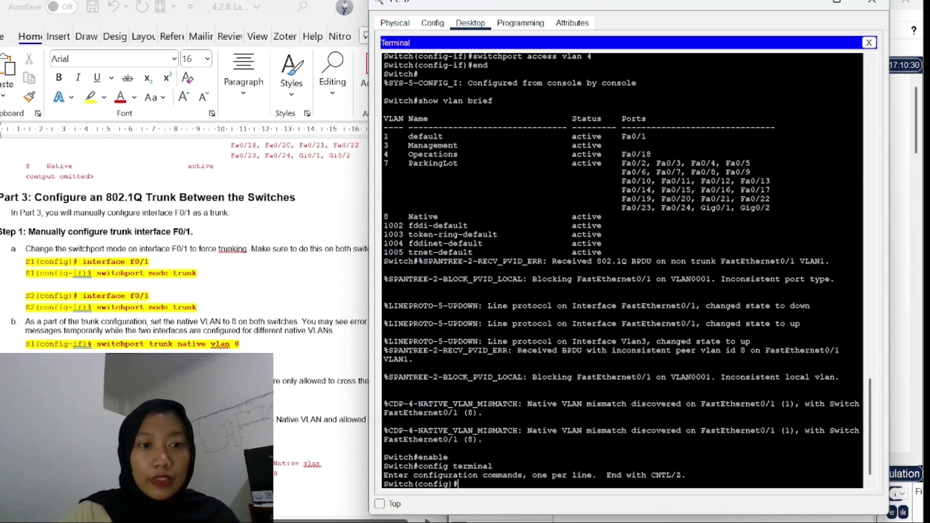
pyautogui.write('interfa')
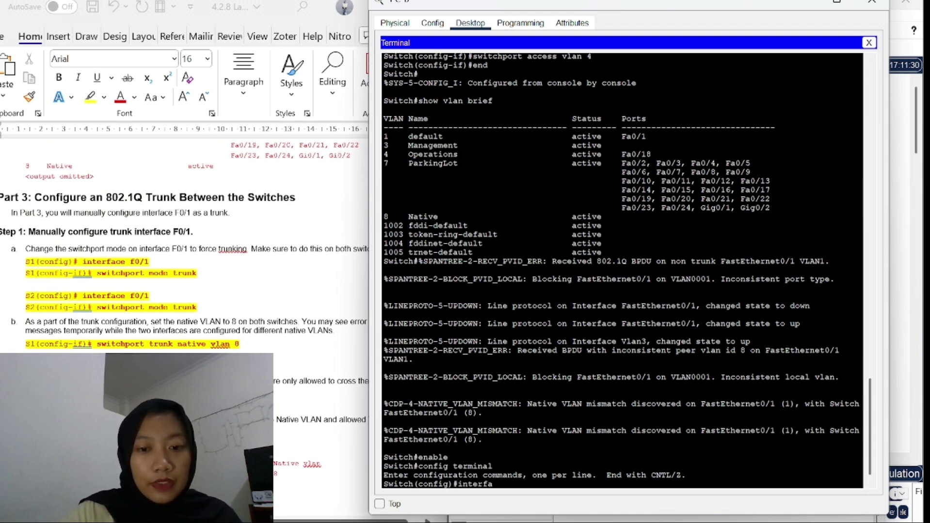
pyautogui.write('ce ')
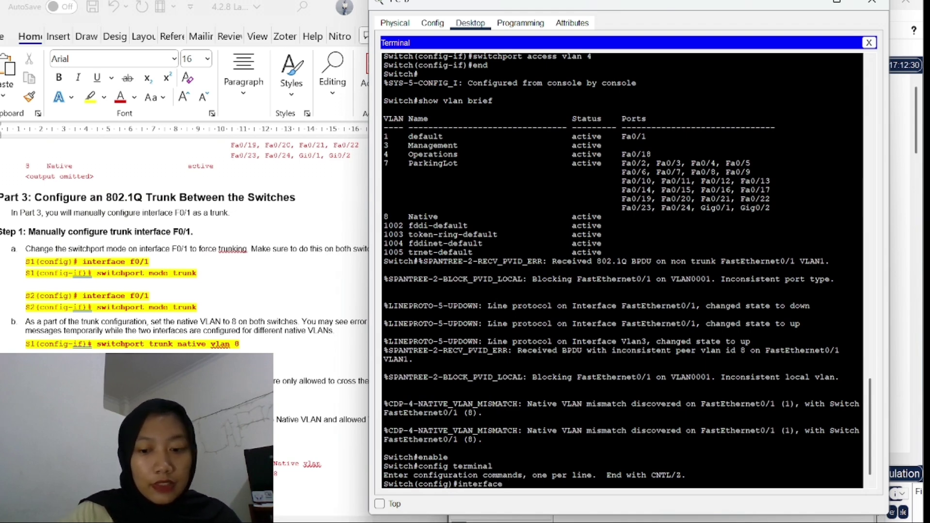
pyautogui.write('f0/2')
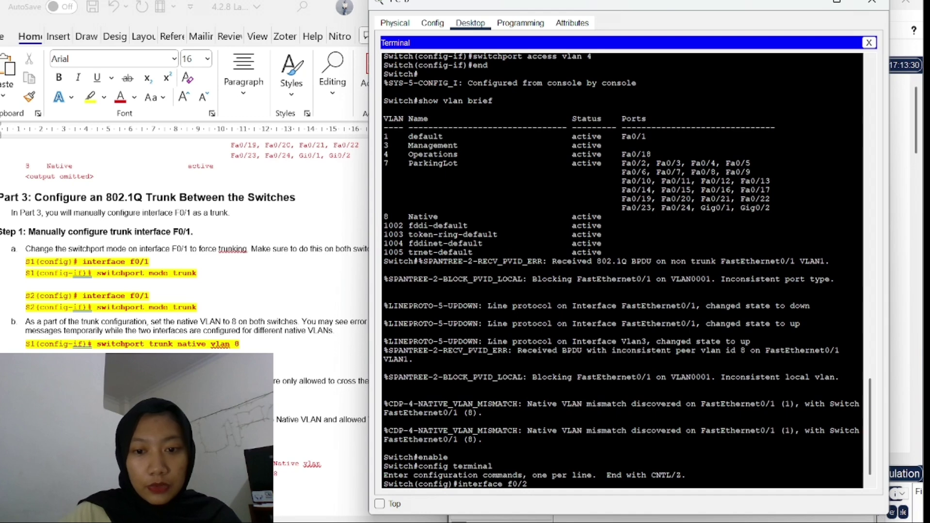
pyautogui.press('BackSpace')
pyautogui.write('1')
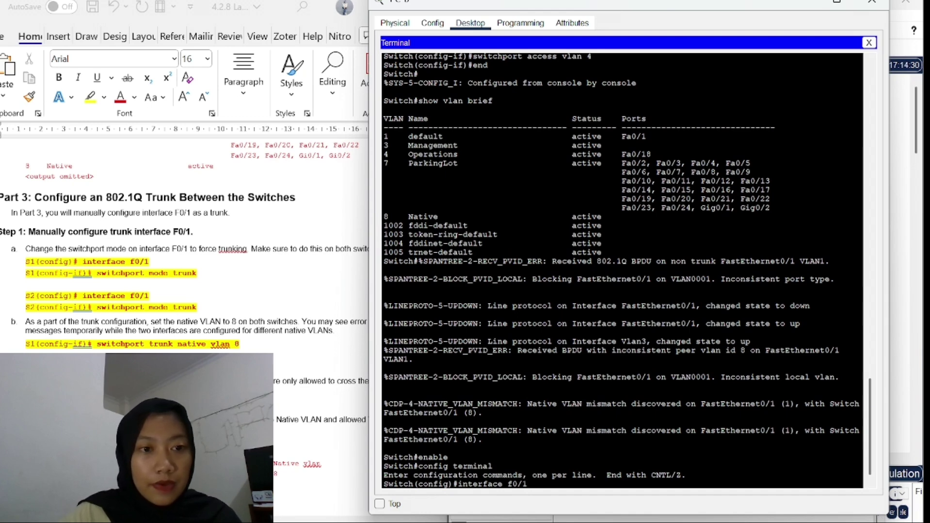
pyautogui.press('Return')
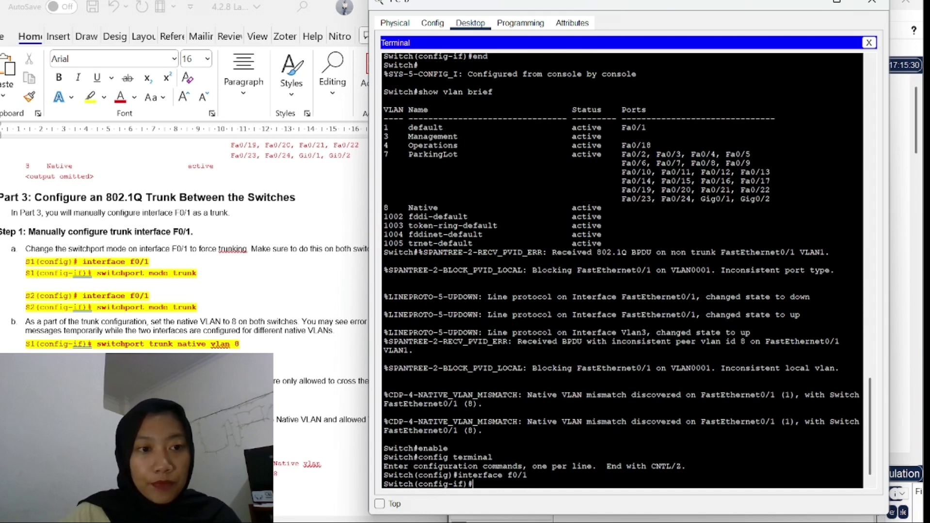
# Set S2's interface F0/1 to access mode with the switchport mode access command
pyautogui.write('swith')
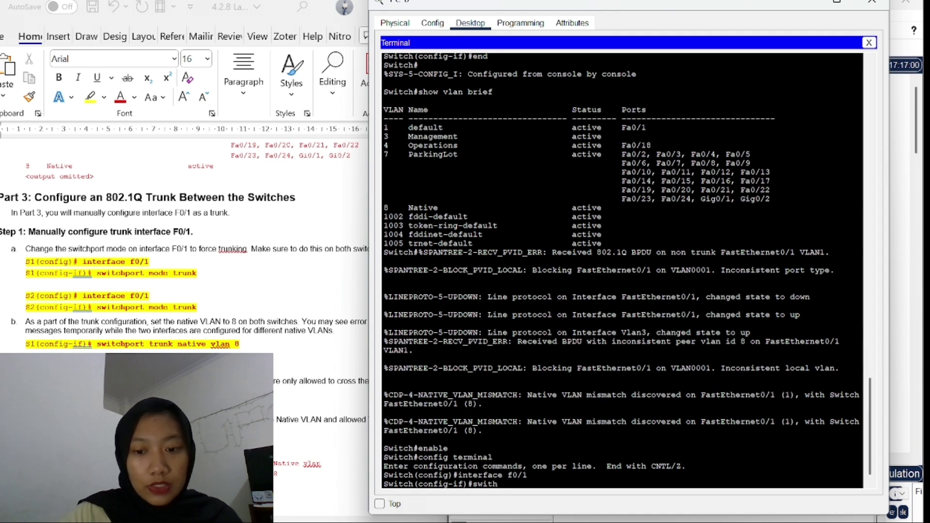
pyautogui.press('BackSpace')
pyautogui.write('cjport')
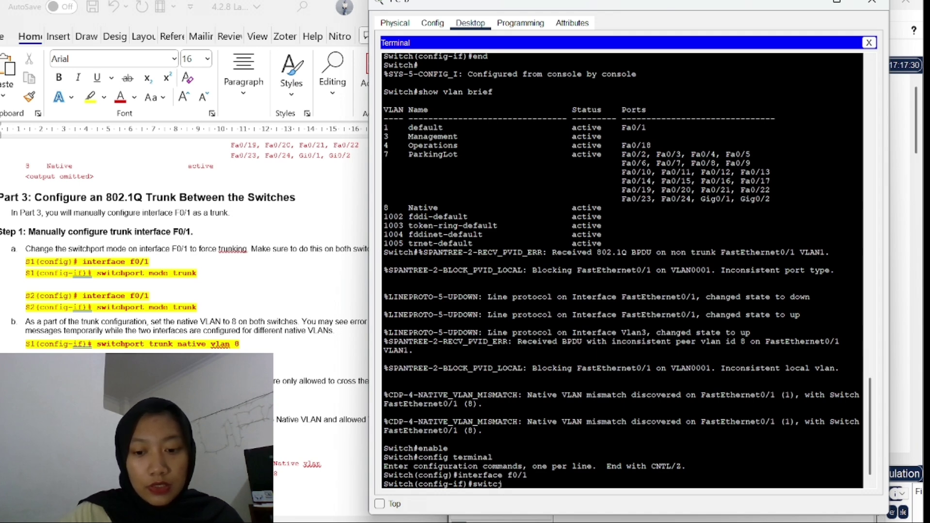
pyautogui.press('BackSpace')
pyautogui.press('BackSpace')
pyautogui.press('BackSpace')
pyautogui.press('BackSpace')
pyautogui.press('BackSpace')
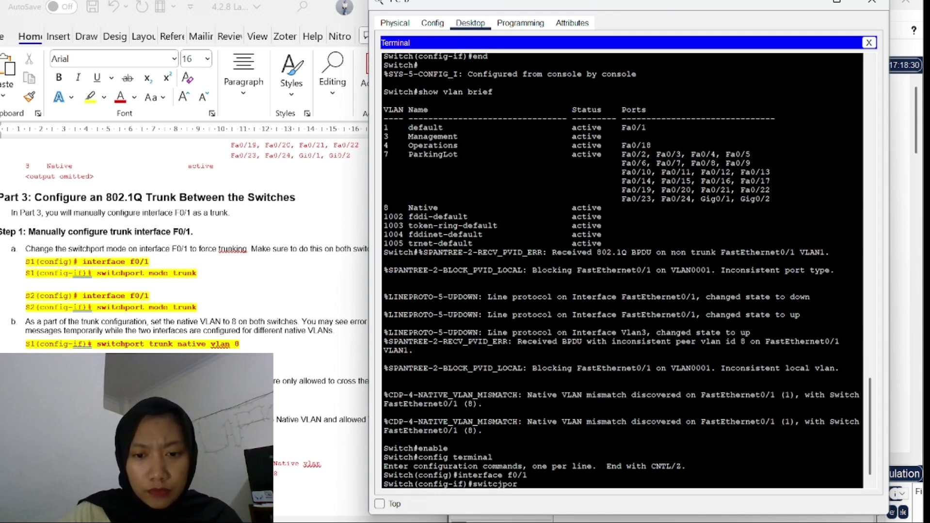
pyautogui.write('hport')
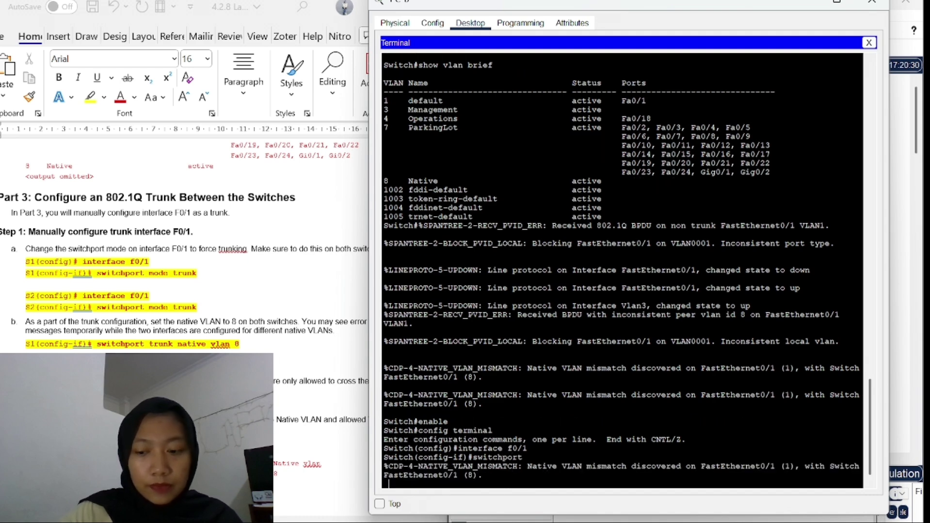
pyautogui.press('Return')
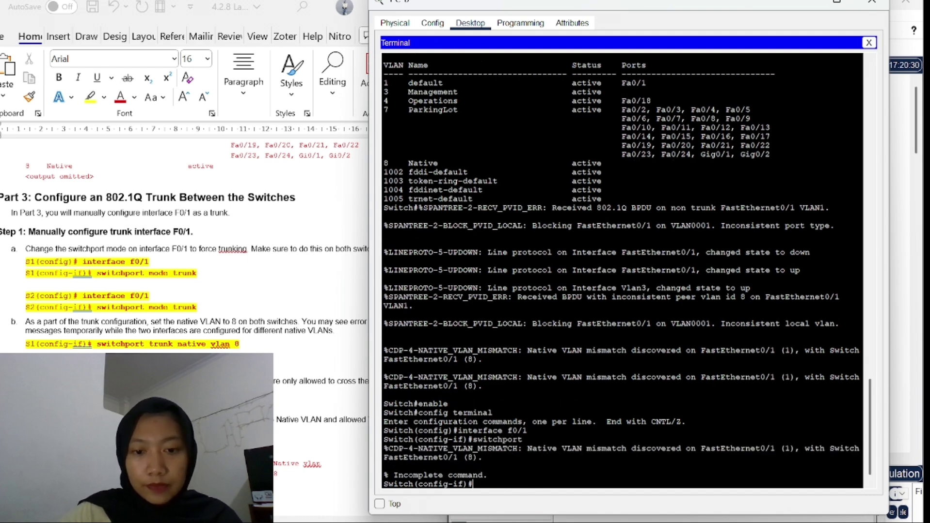
pyautogui.press('Up')
pyautogui.write('mo')
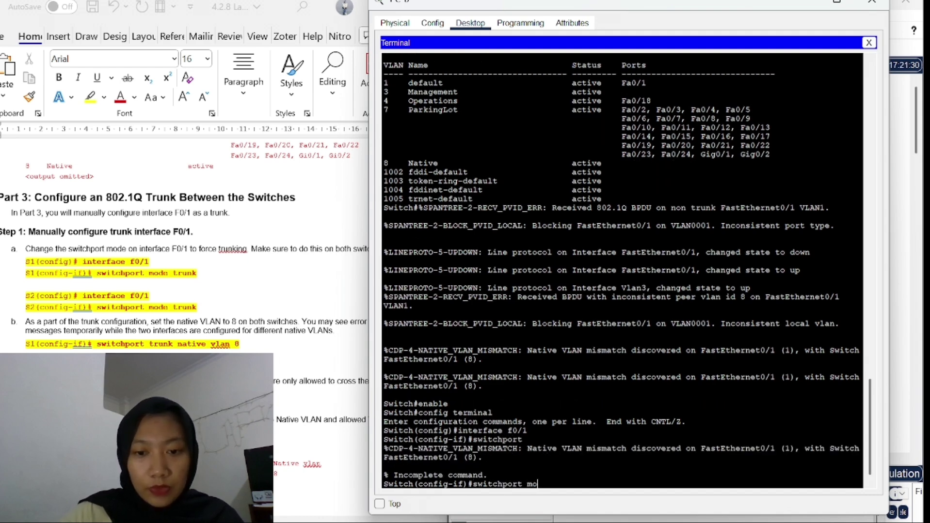
pyautogui.write('de access')
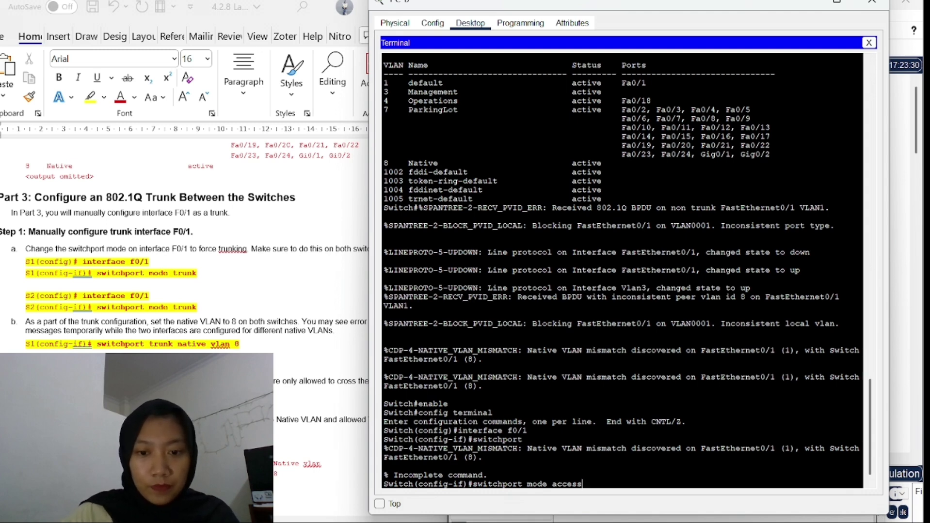
pyautogui.press('Return')
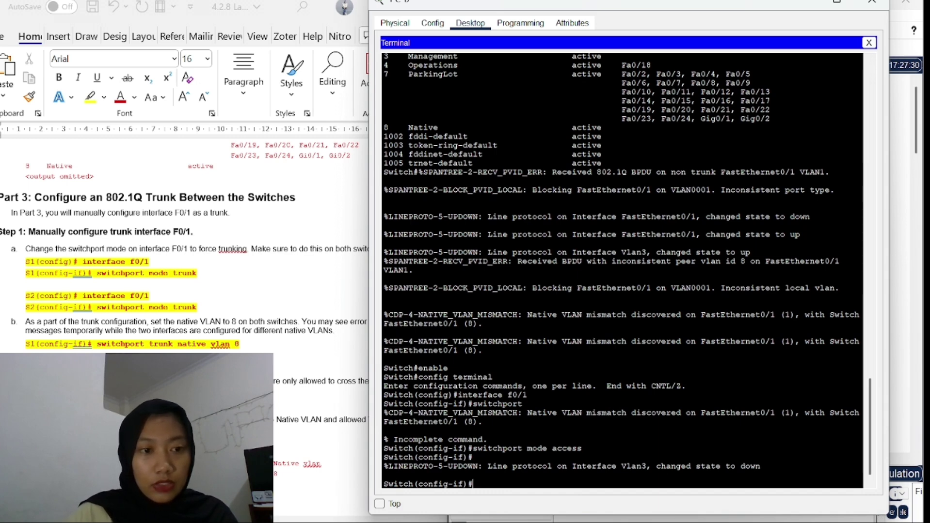
# Set the native VLAN of S2's F0/1 trunk to 8 with switchport trunk native vlan 8
pyautogui.press('Up')
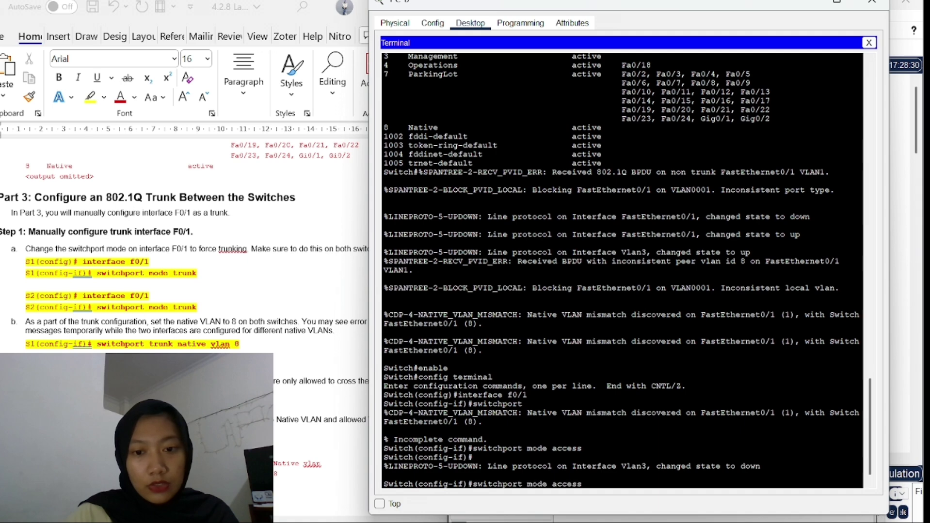
pyautogui.press('BackSpace')
pyautogui.press('BackSpace')
pyautogui.press('BackSpace')
pyautogui.press('BackSpace')
pyautogui.press('BackSpace')
pyautogui.press('BackSpace')
pyautogui.press('BackSpace')
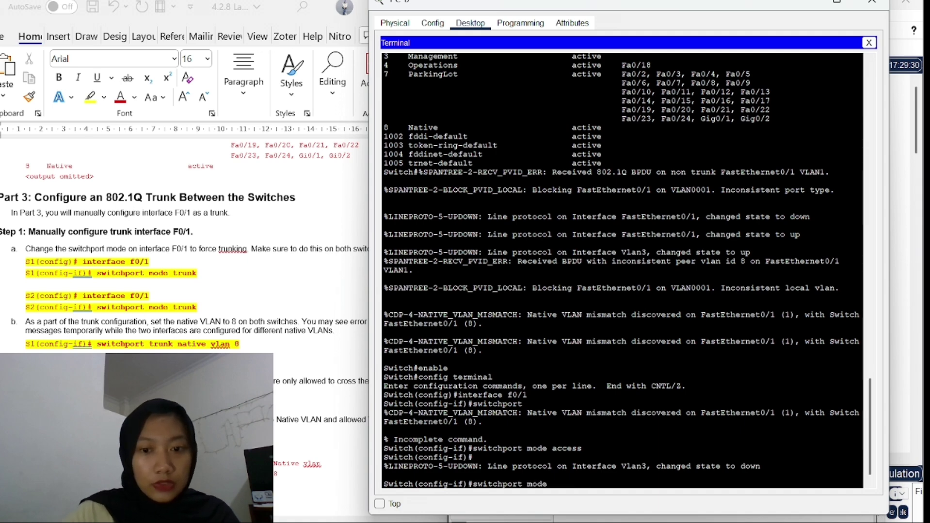
pyautogui.press('BackSpace')
pyautogui.press('BackSpace')
pyautogui.press('BackSpace')
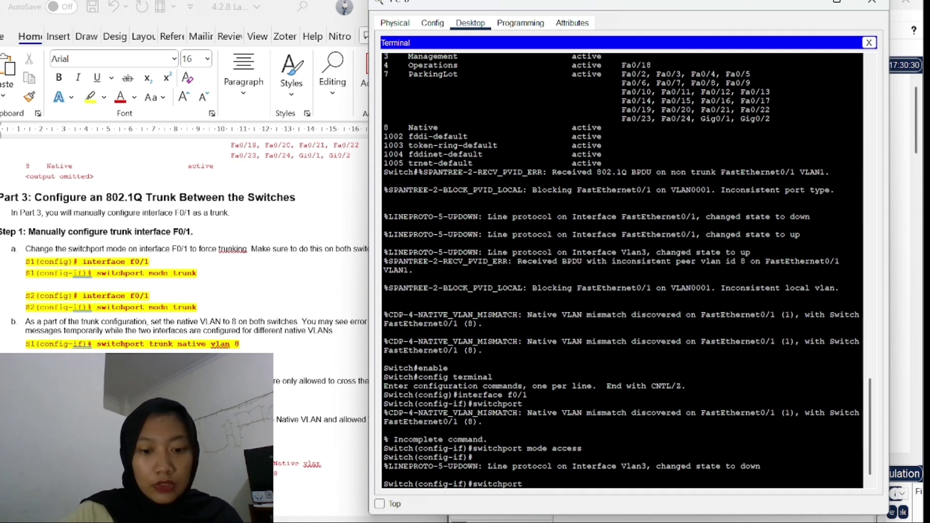
pyautogui.write('trunk')
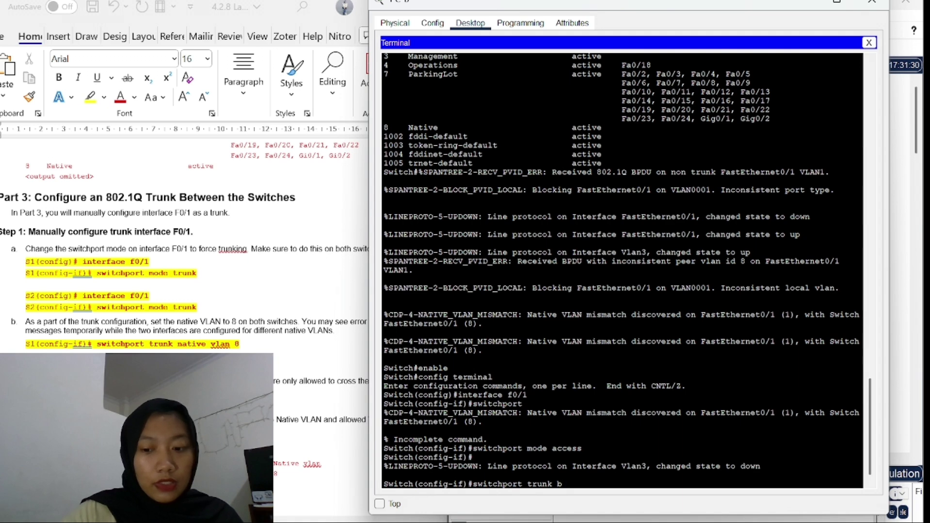
pyautogui.write(' native')
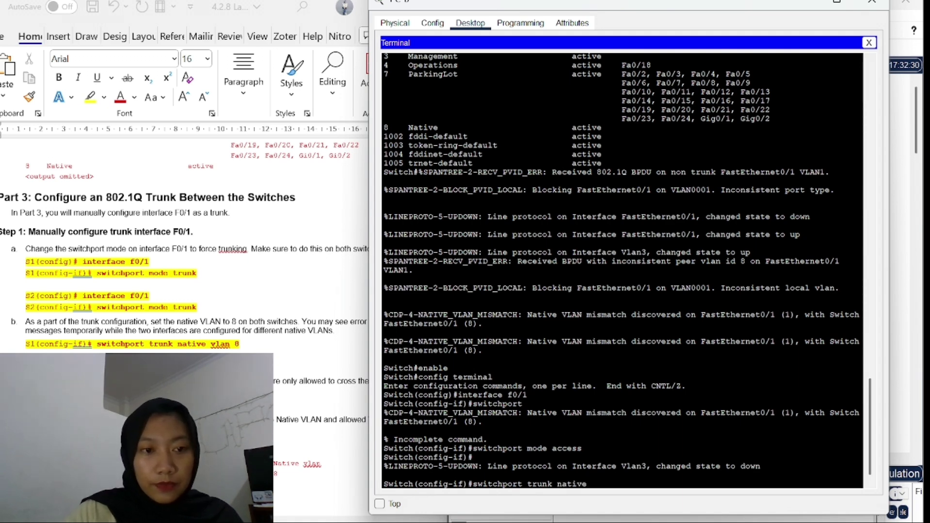
pyautogui.write(' vlan 8')
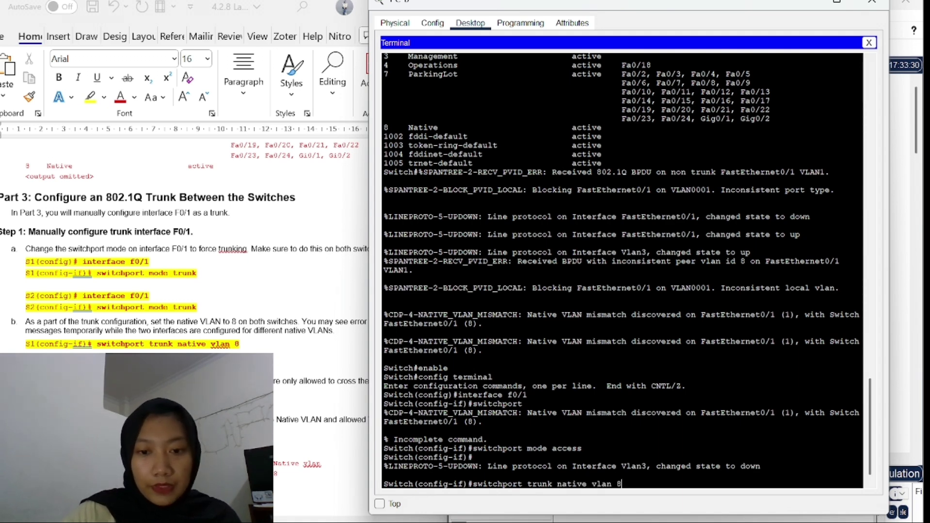
pyautogui.press('Return')
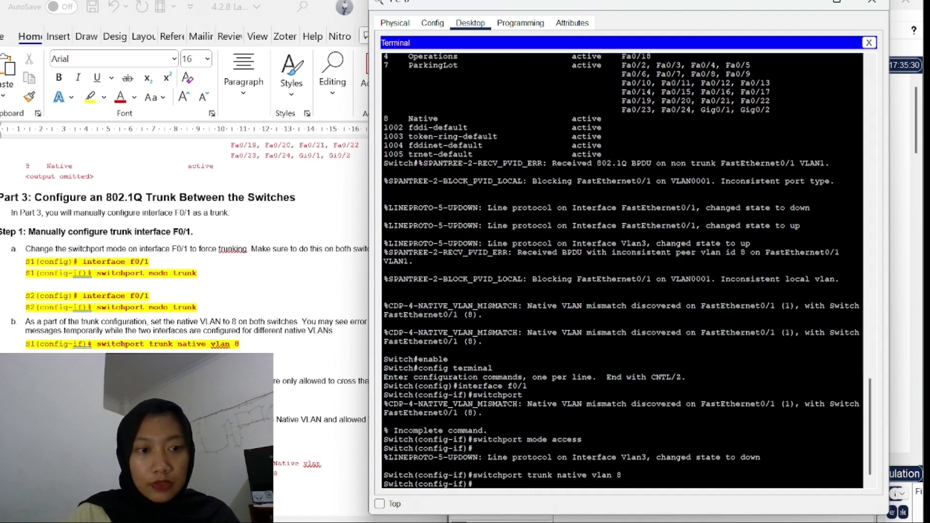
# Restrict S2's F0/1 trunk to VLANs 3, 4 and 8 with switchport trunk allowed vlan 3,4,8
pyautogui.press('Up')
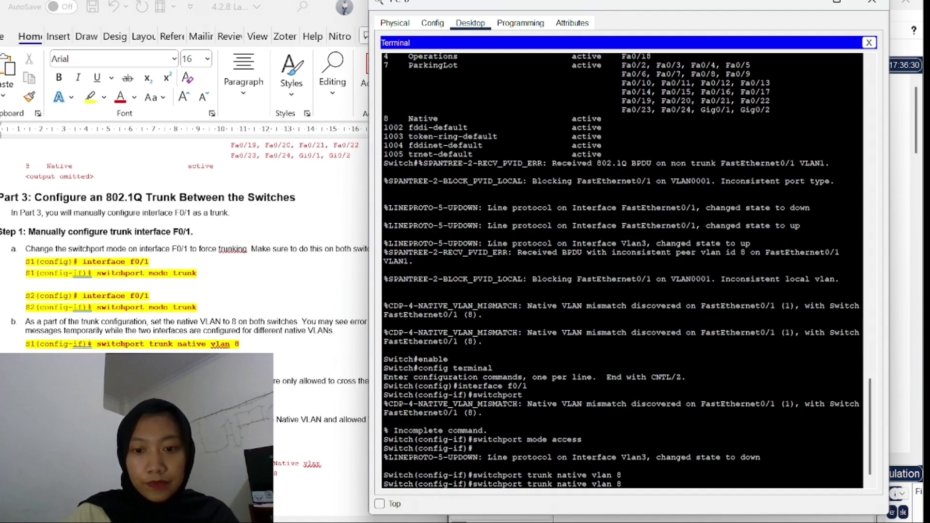
pyautogui.press('Left')
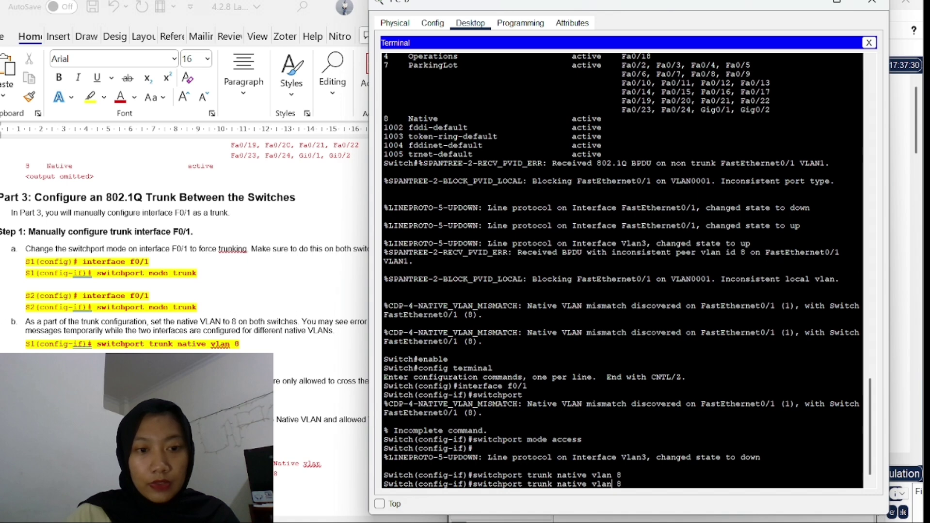
pyautogui.press('Right')
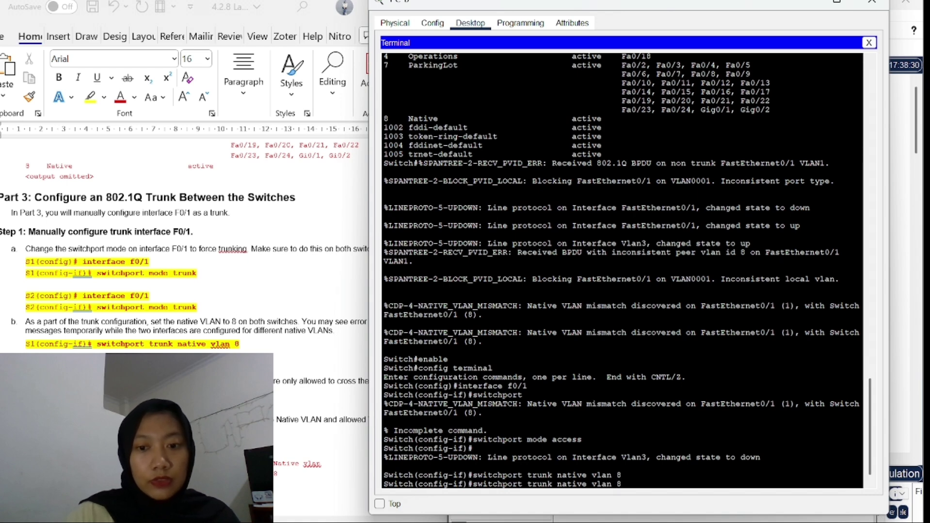
pyautogui.press('BackSpace')
pyautogui.press('BackSpace')
pyautogui.press('BackSpace')
pyautogui.press('BackSpace')
pyautogui.press('BackSpace')
pyautogui.press('BackSpace')
pyautogui.press('BackSpace')
pyautogui.press('BackSpace')
pyautogui.press('BackSpace')
pyautogui.press('BackSpace')
pyautogui.press('BackSpace')
pyautogui.press('BackSpace')
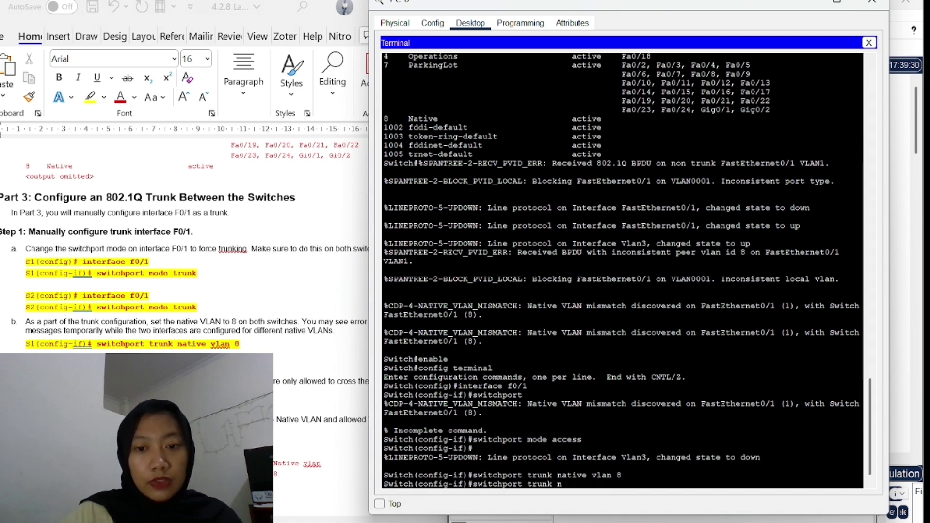
pyautogui.press('BackSpace')
pyautogui.write('allow')
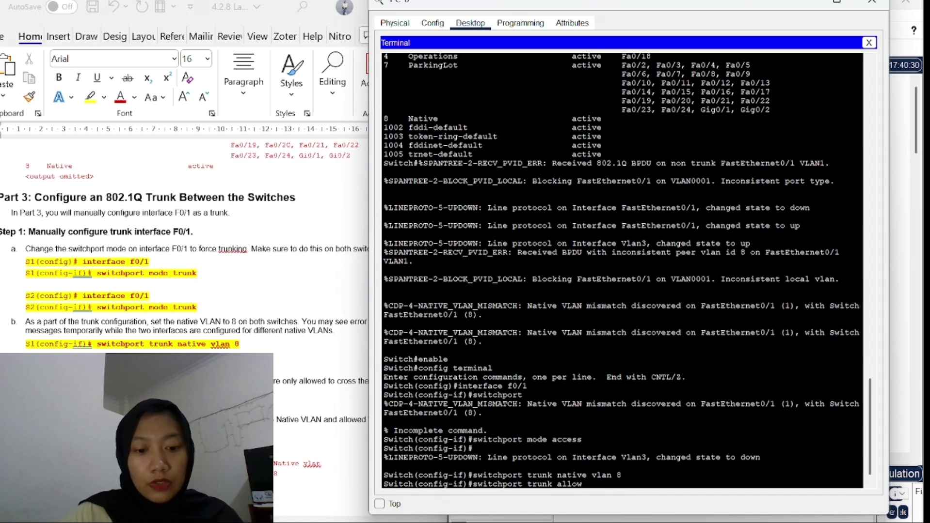
pyautogui.write('ed')
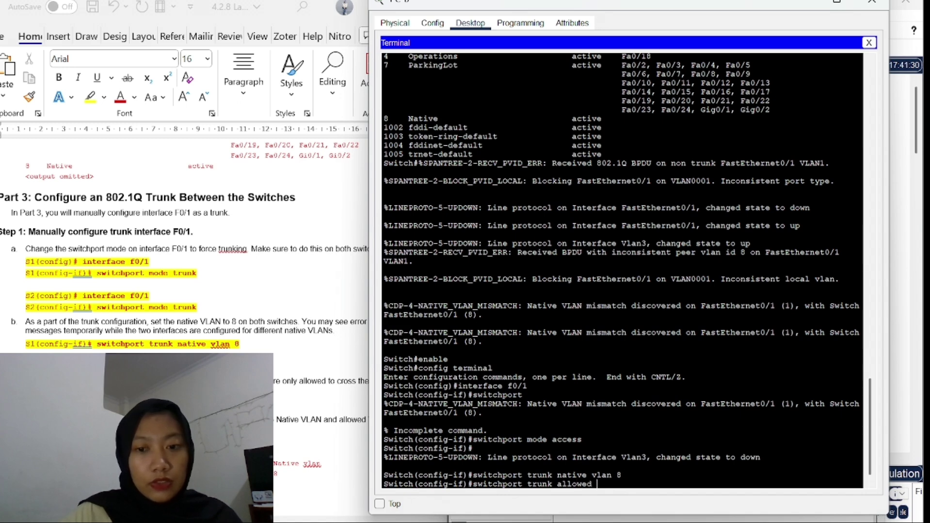
pyautogui.write(' 3')
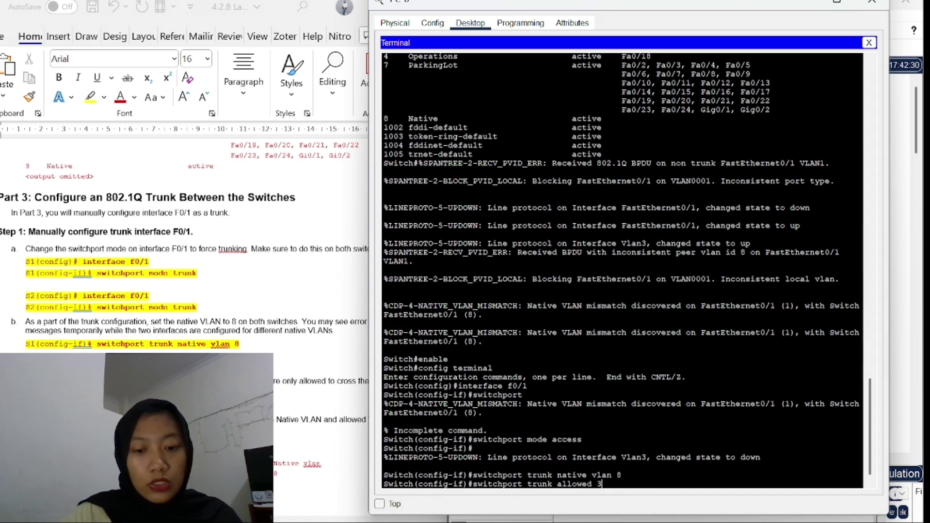
pyautogui.write(',4,8')
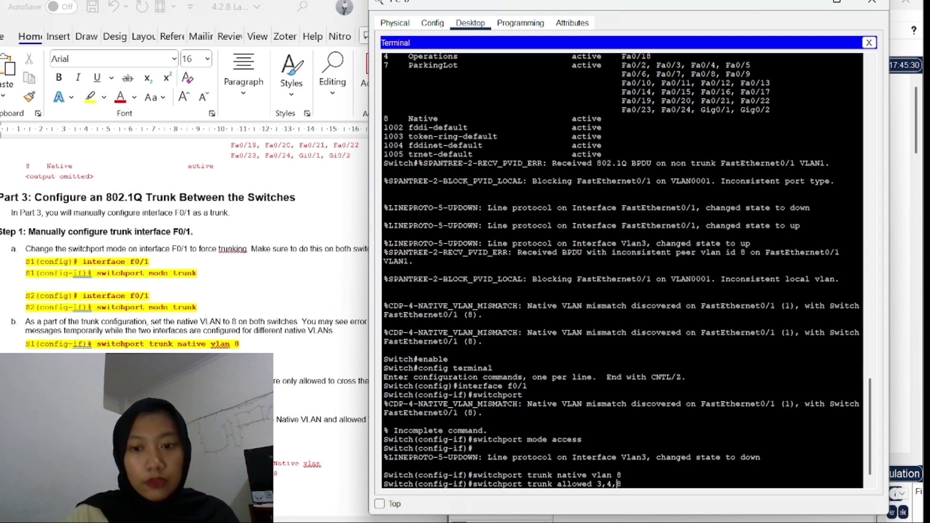
pyautogui.press('Left')
pyautogui.press('Left')
pyautogui.press('Left')
pyautogui.press('Left')
pyautogui.write('vlan')
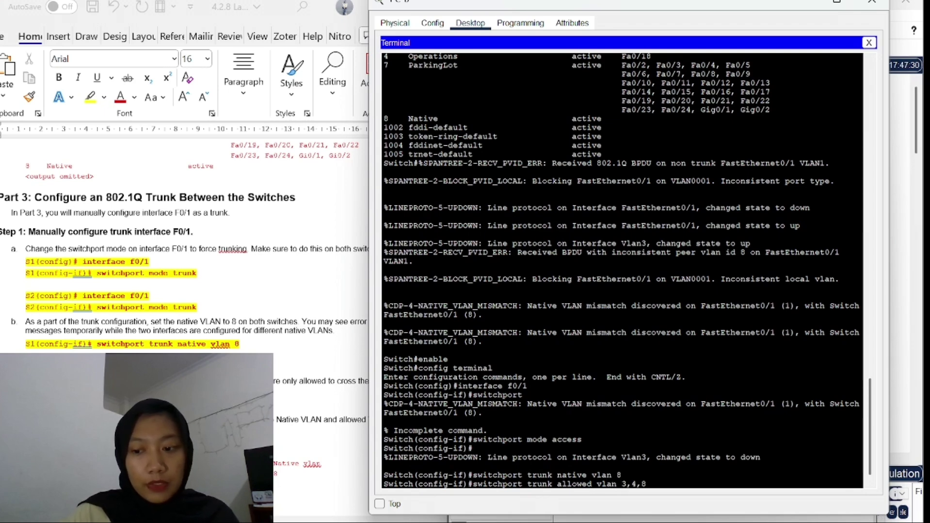
pyautogui.press('Return')
pyautogui.press('Return')
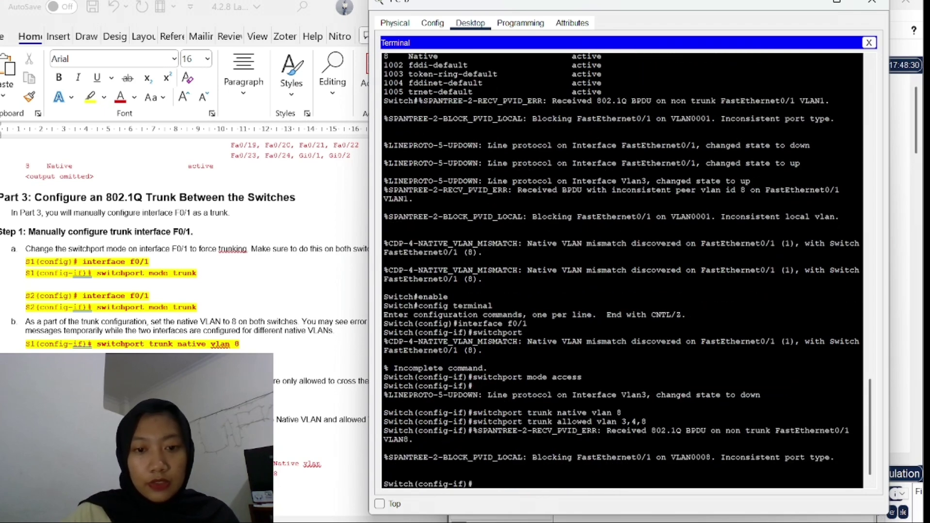
# Exit interface and global configuration modes on S2 to return to the privileged EXEC prompt
pyautogui.scroll(-2, 170, 348)
pyautogui.scroll(-1, 171, 348)
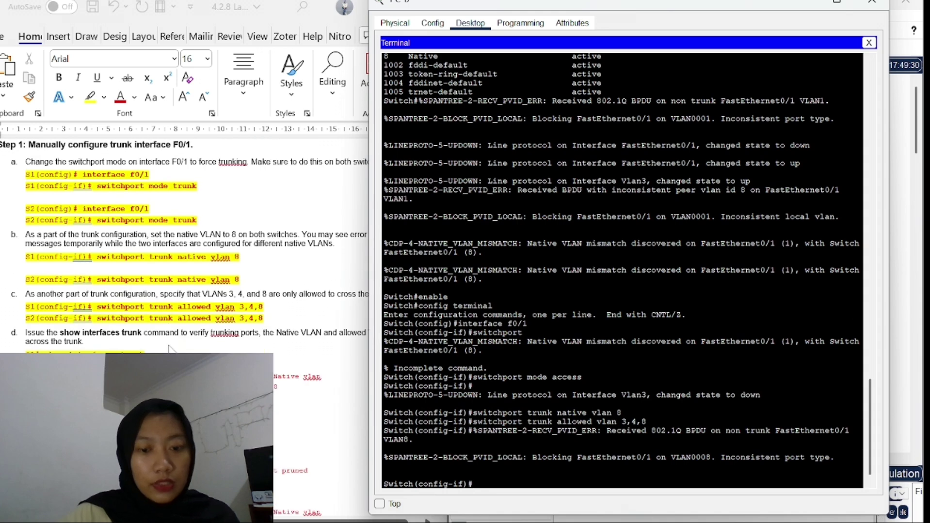
pyautogui.write('exit')
pyautogui.press('Return')
pyautogui.write('exit')
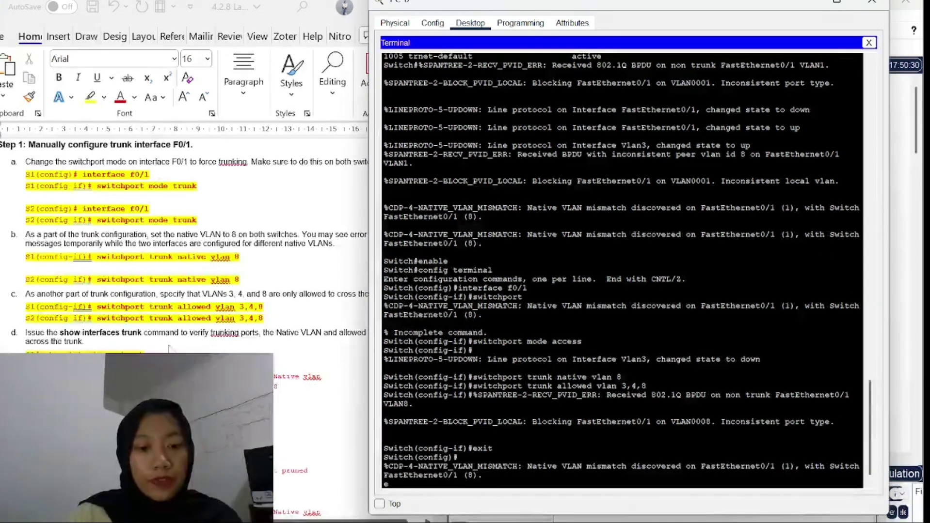
pyautogui.press('Return')
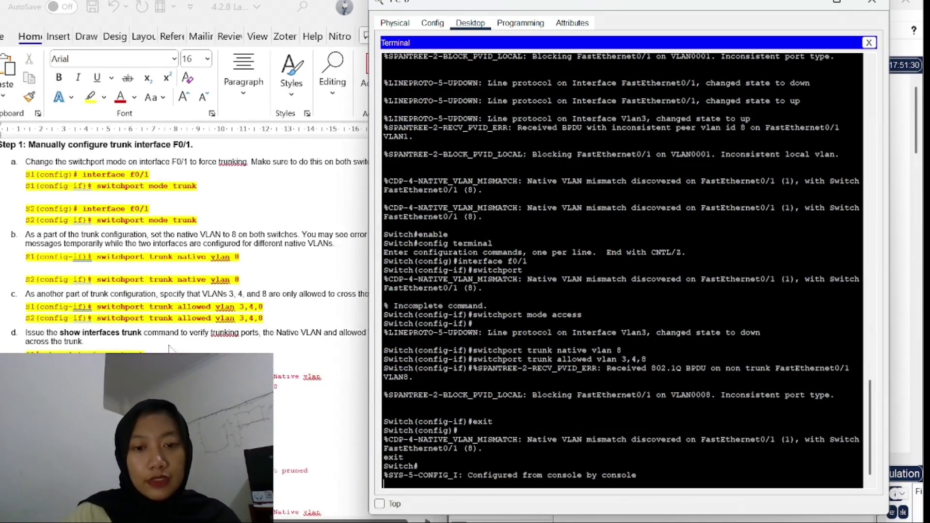
pyautogui.press('Return')
# Run show interfaces trunk twice on S2 to check the F0/1 trunk, its native VLAN and allowed VLANs
pyautogui.write('sho')
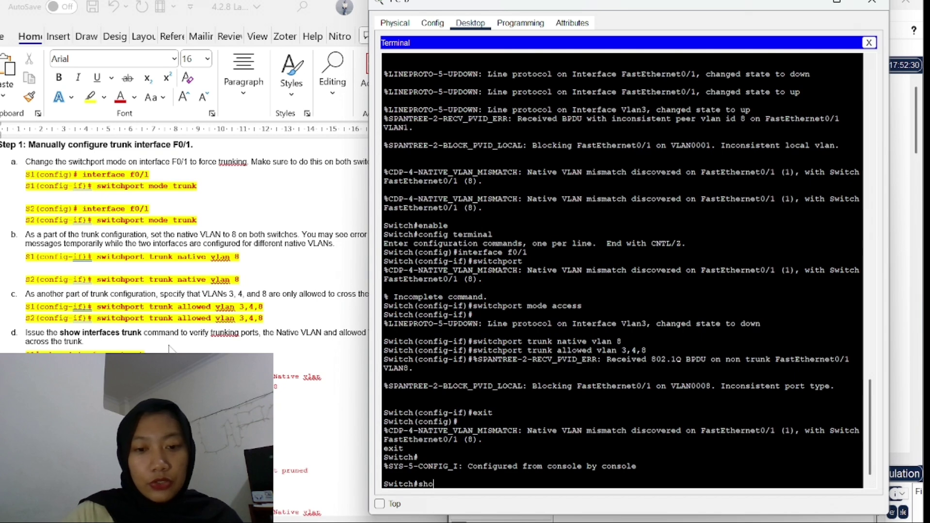
pyautogui.write('w inte')
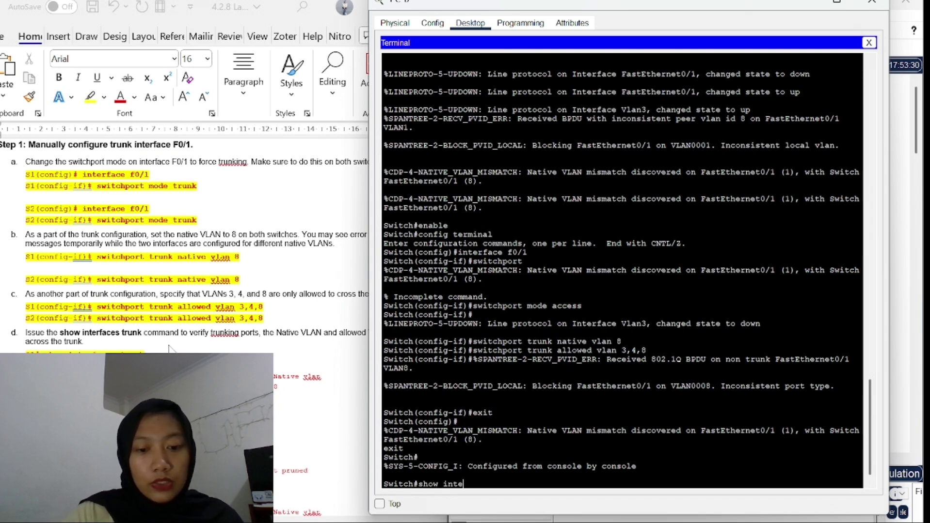
pyautogui.write('rfaces trunk')
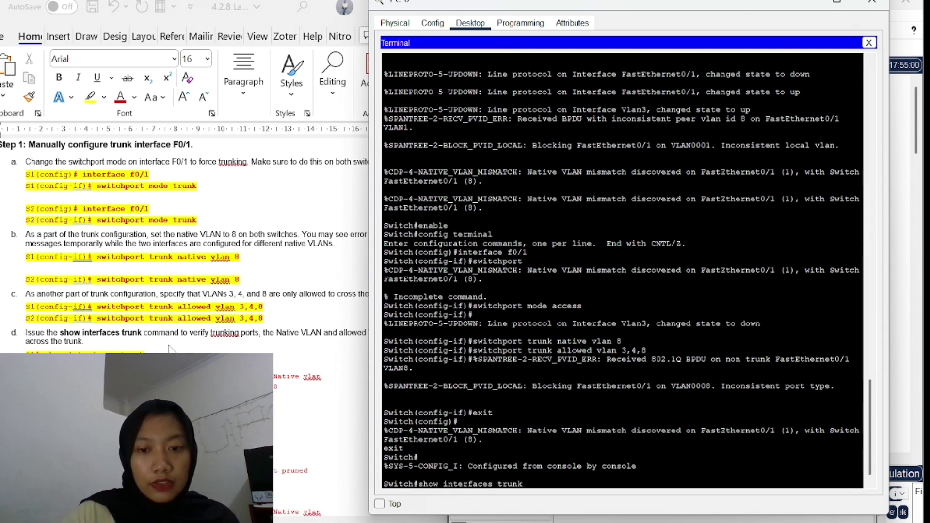
pyautogui.press('Return')
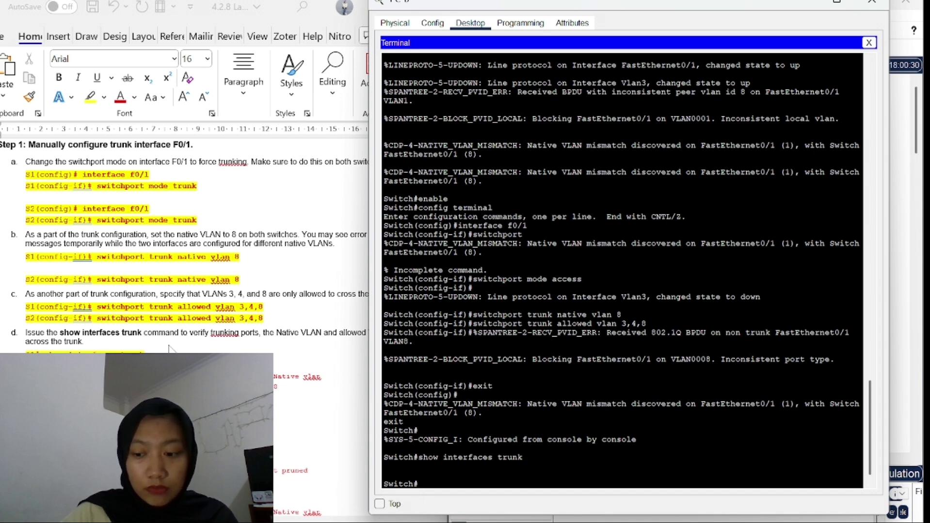
pyautogui.press('Up')
pyautogui.press('Return')
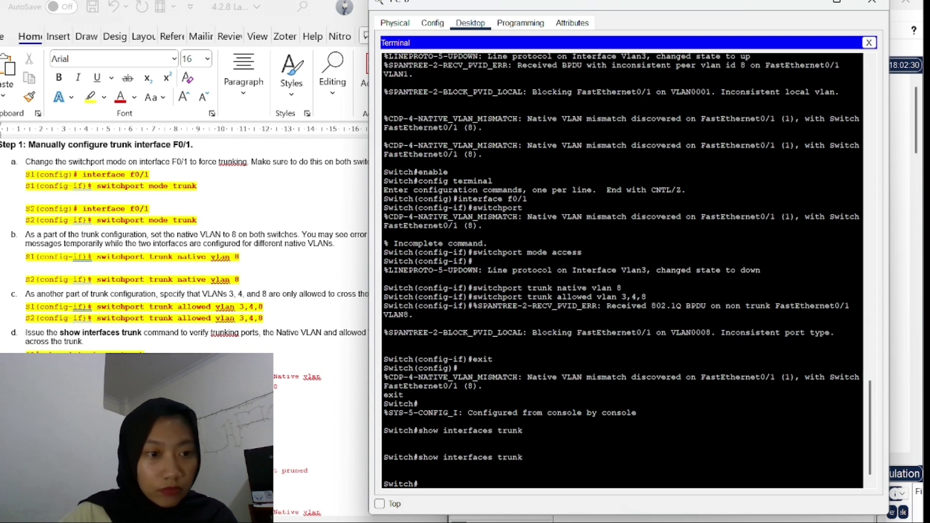
# Review the lab guide's expected show interfaces trunk output for S1 and S2 and the trunk commands around it
pyautogui.scroll(-5, 184, 242)
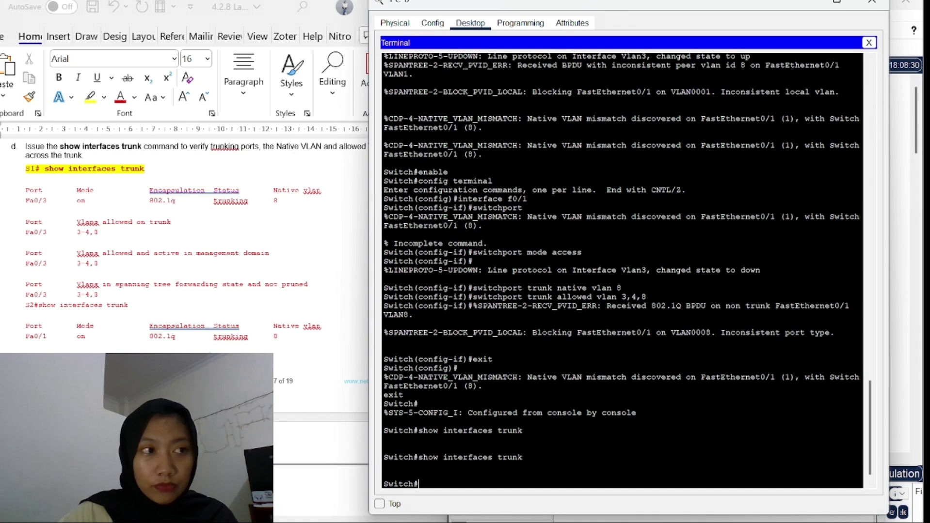
pyautogui.scroll(-5, 184, 324)
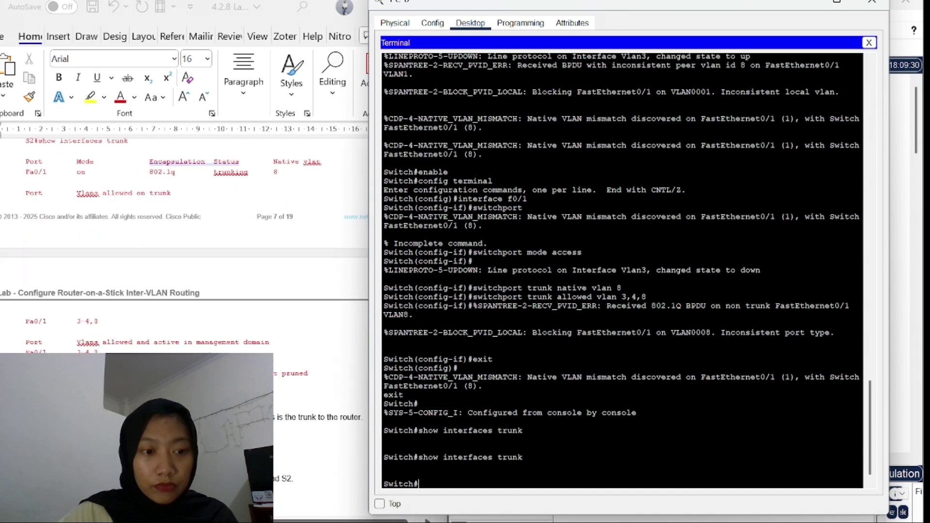
pyautogui.scroll(-3, 184, 243)
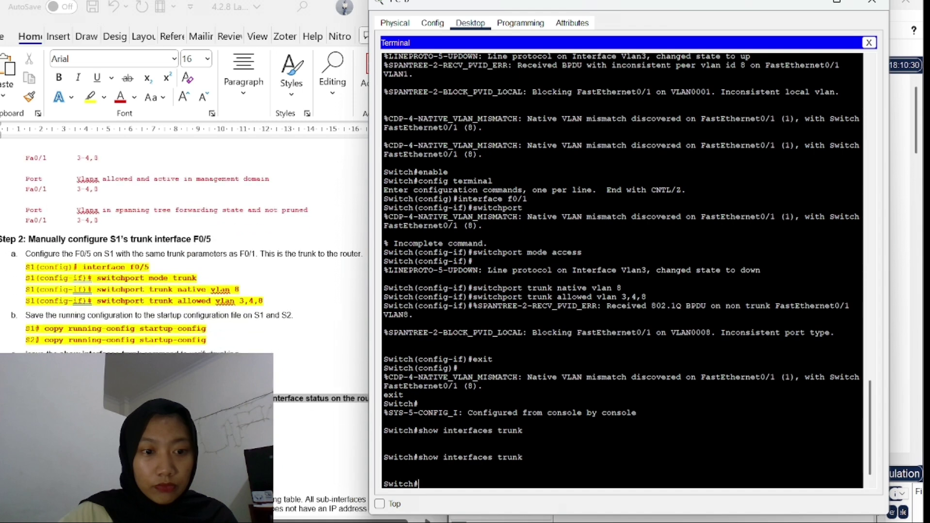
pyautogui.scroll(1, 184, 243)
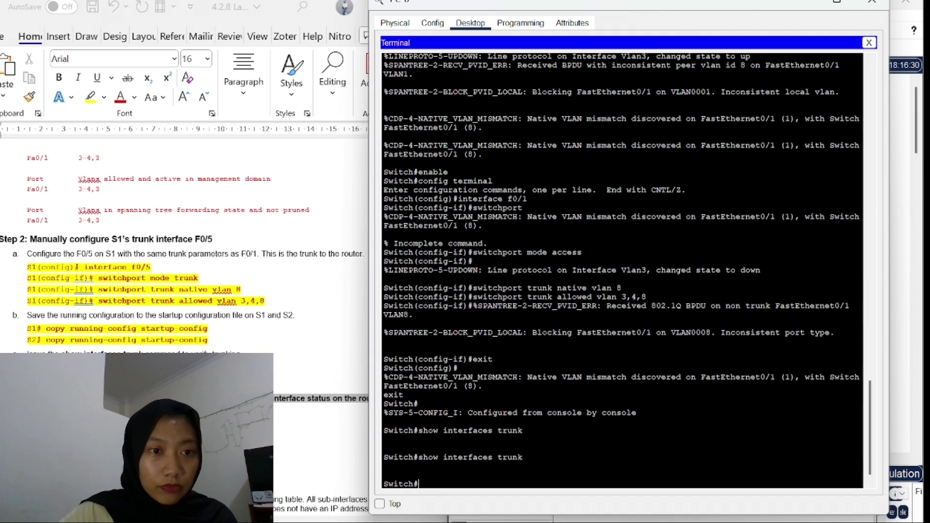
pyautogui.scroll(-10, 184, 242)
pyautogui.scroll(5, 184, 243)
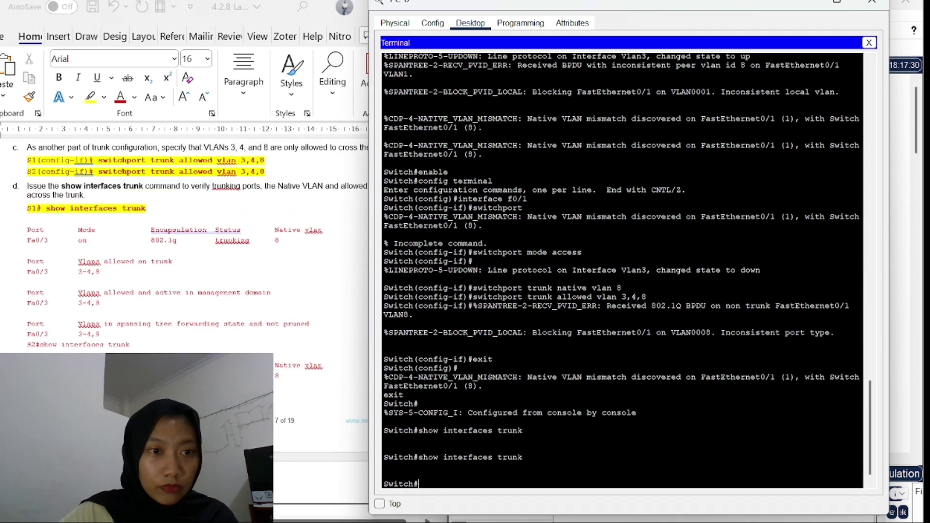
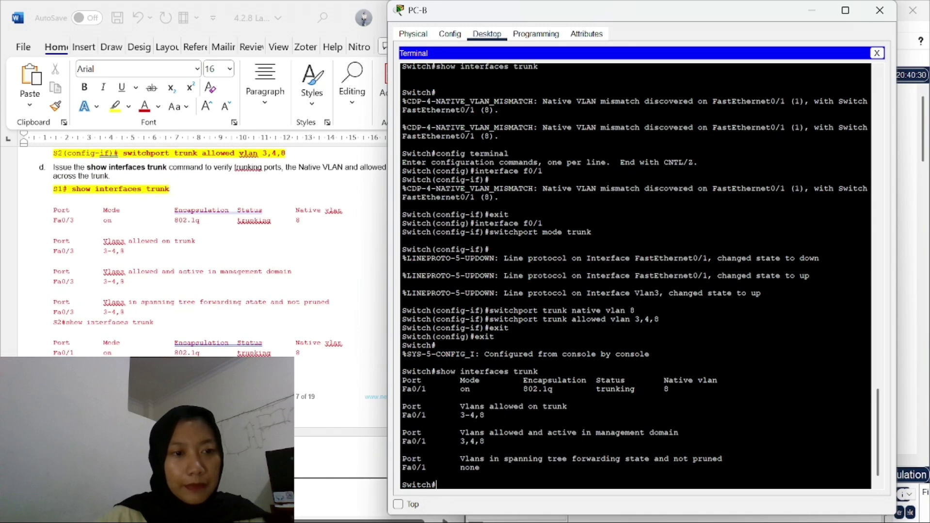
# Consult Step 2 of the lab guide for S1's F0/5 trunk and switch to the PC-A terminal window
pyautogui.scroll(-3, 204, 242)
pyautogui.scroll(-1, 203, 242)
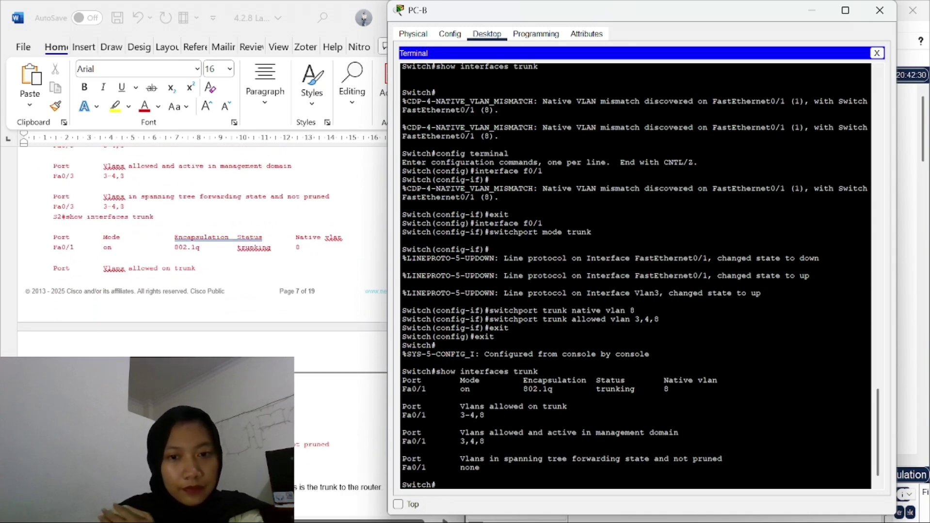
pyautogui.scroll(-5, 204, 242)
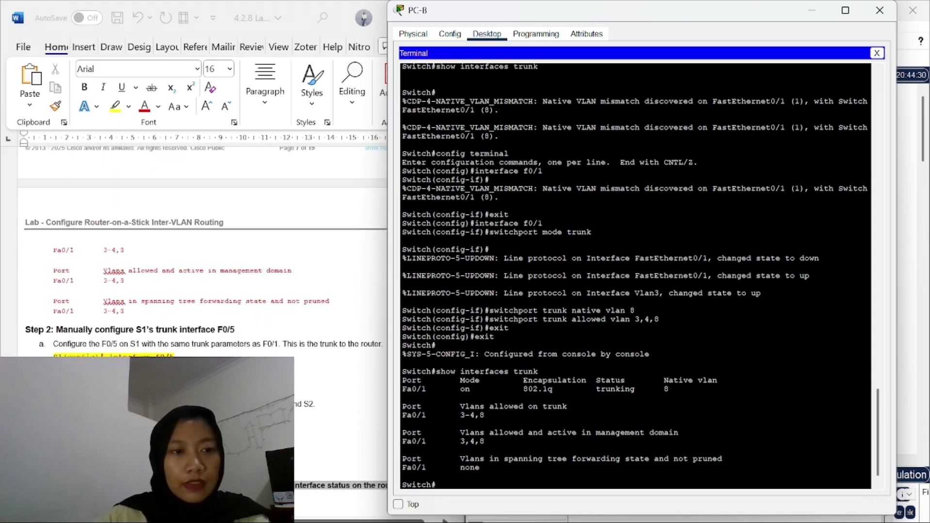
pyautogui.scroll(-2, 204, 243)
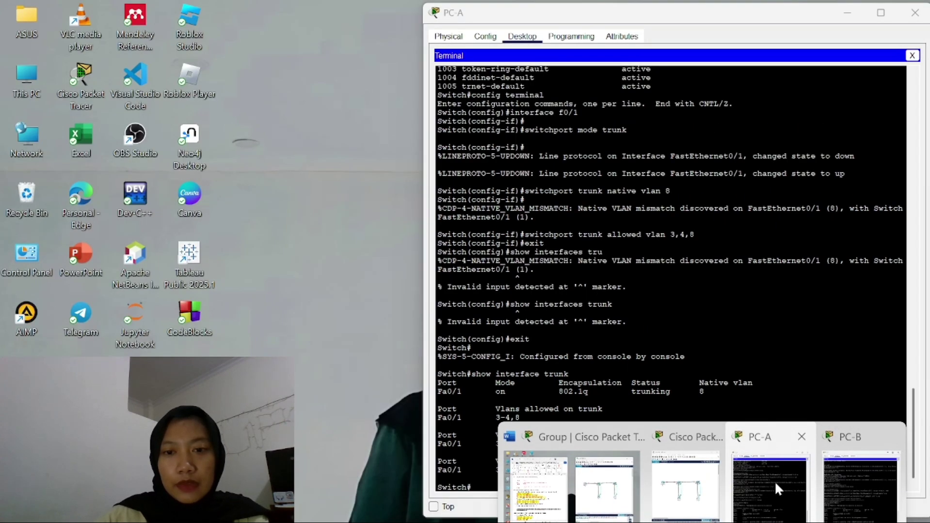
pyautogui.click(774, 480)
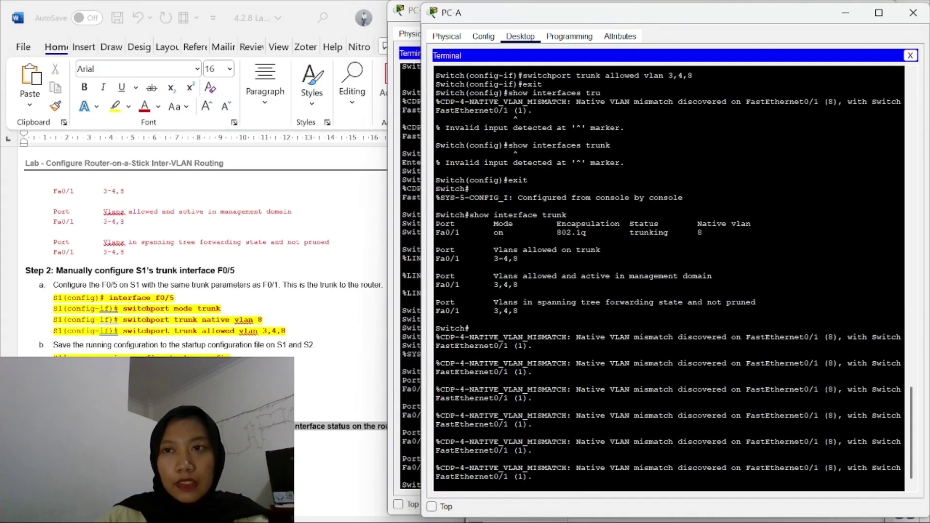
pyautogui.click(844, 13)
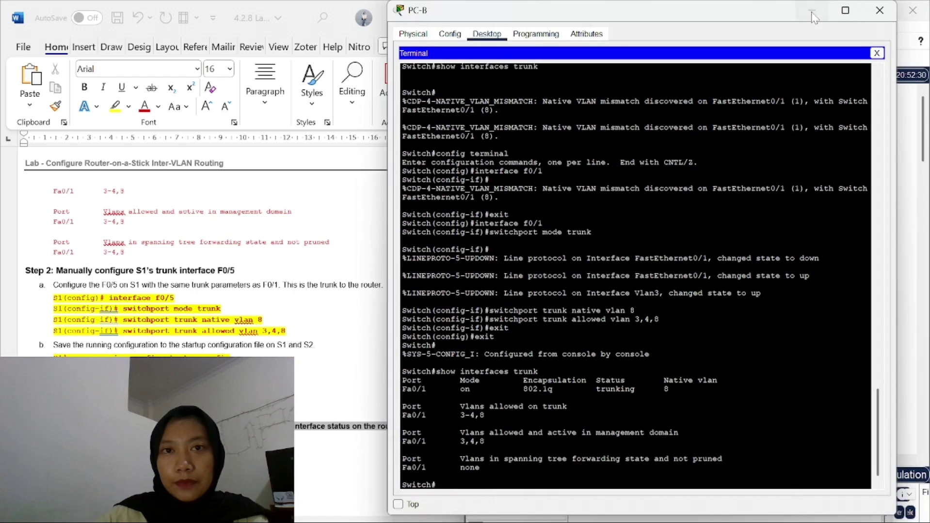
pyautogui.click(811, 11)
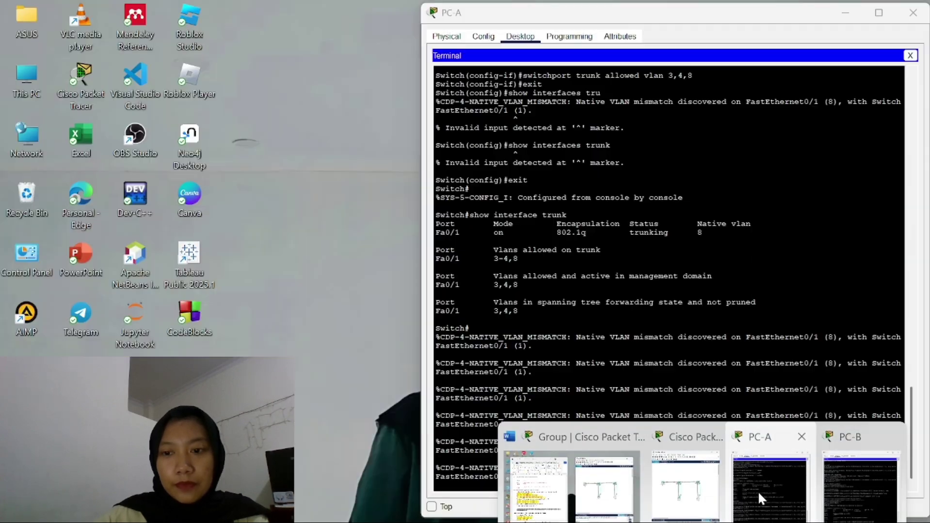
pyautogui.click(758, 491)
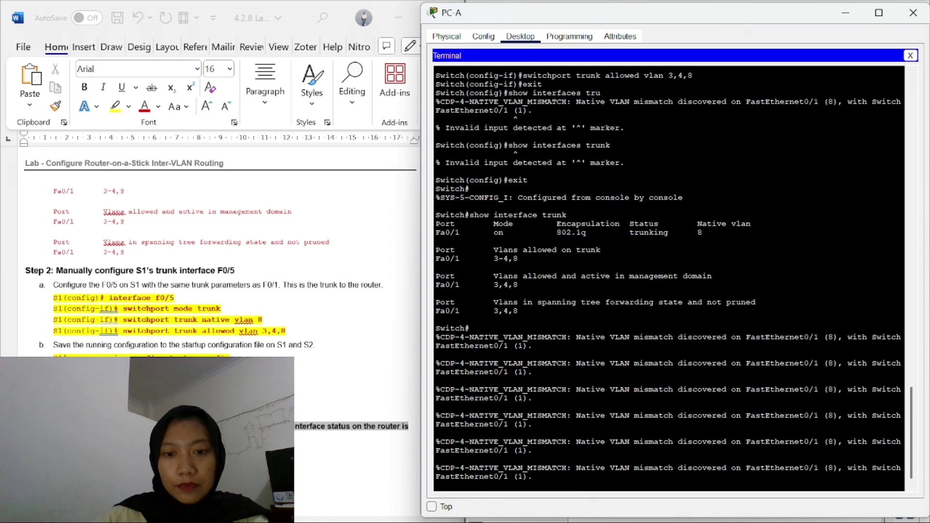
# Enter global configuration mode on S1 with config terminal
pyautogui.press('Return')
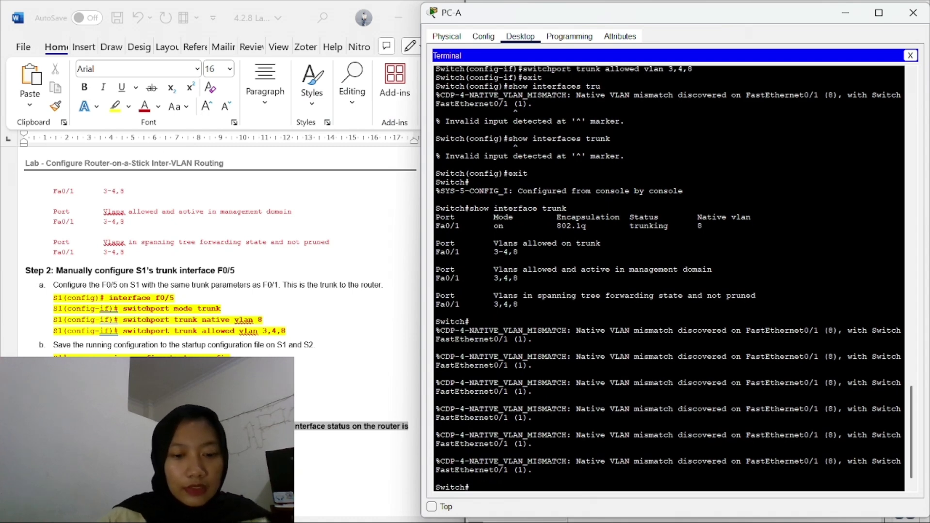
pyautogui.write('conf')
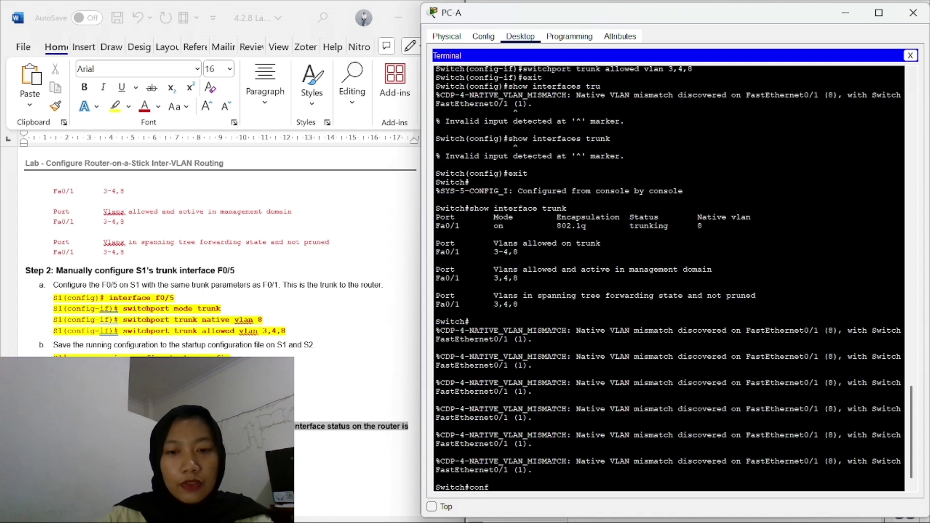
pyautogui.write('ig termis')
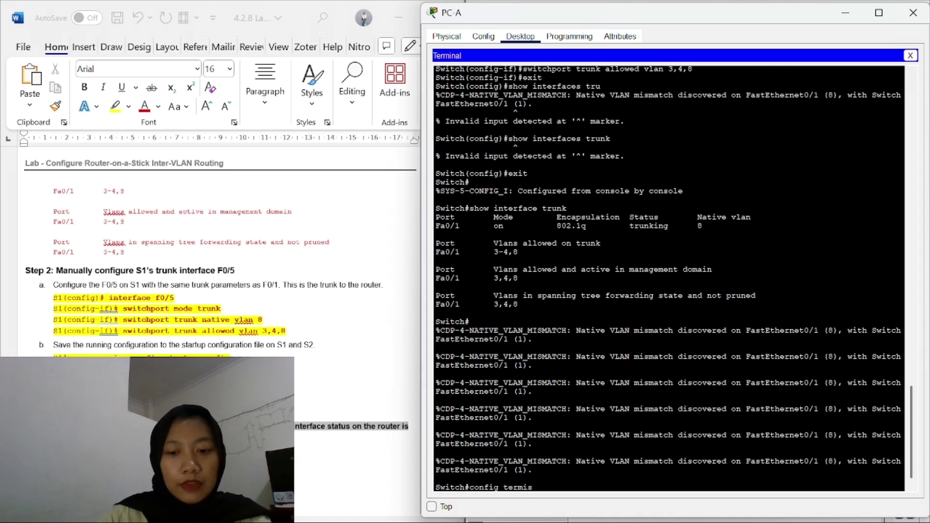
pyautogui.press('BackSpace')
pyautogui.write('nal')
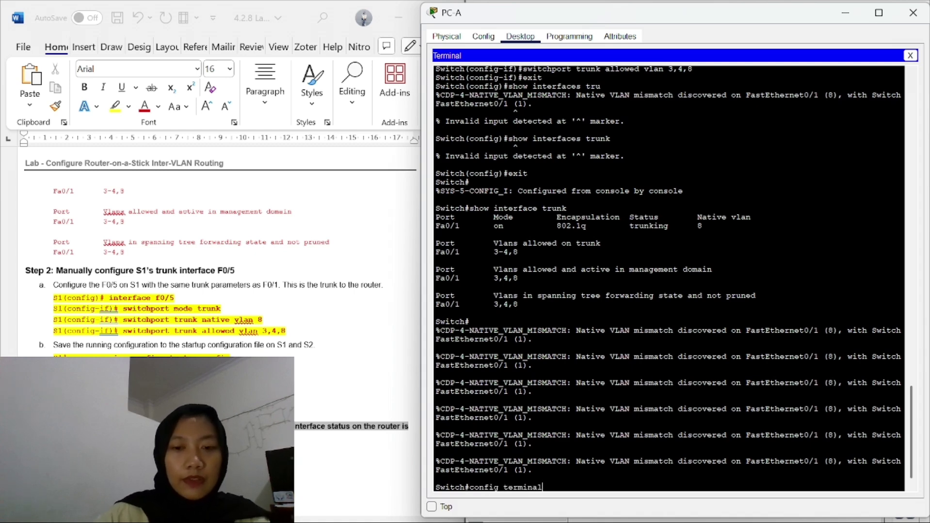
pyautogui.press('Return')
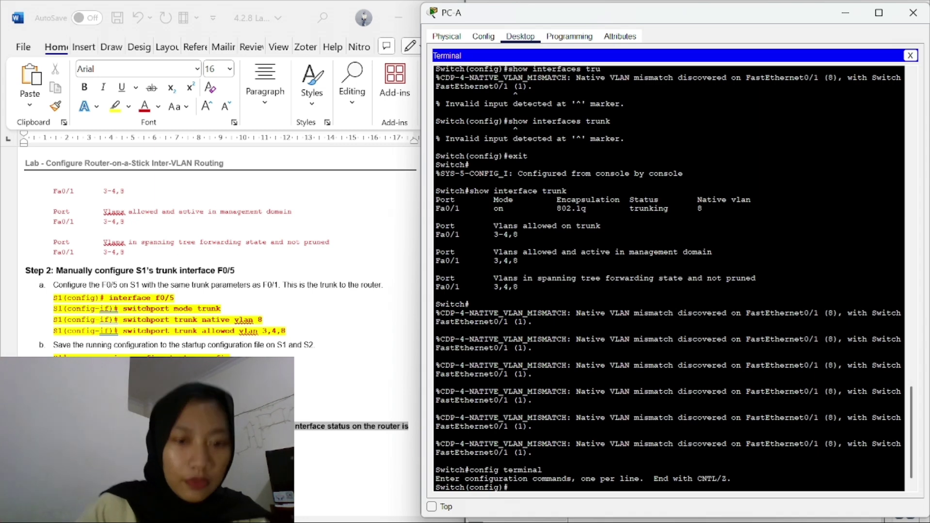
# Enter interface configuration mode for f0/5 on S1, correcting the spelling of the interface command
pyautogui.write('interaf')
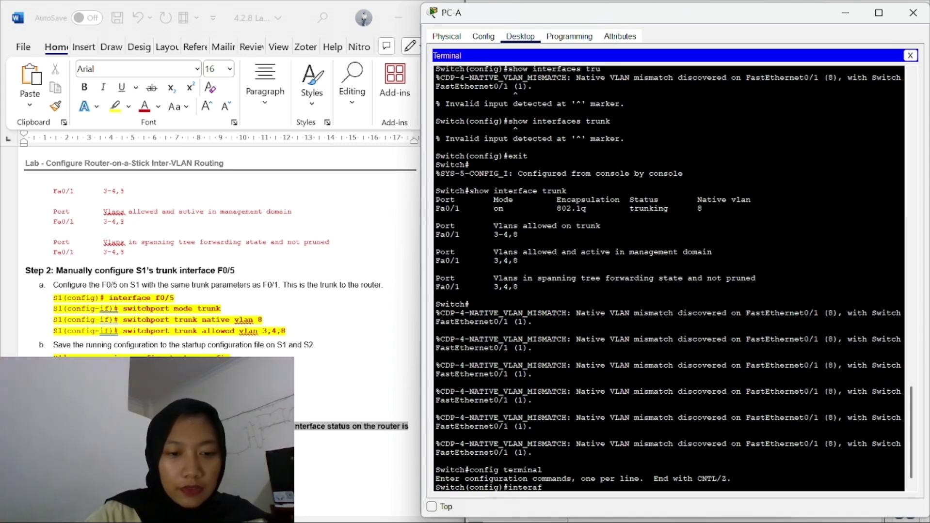
pyautogui.write('ce f0/5')
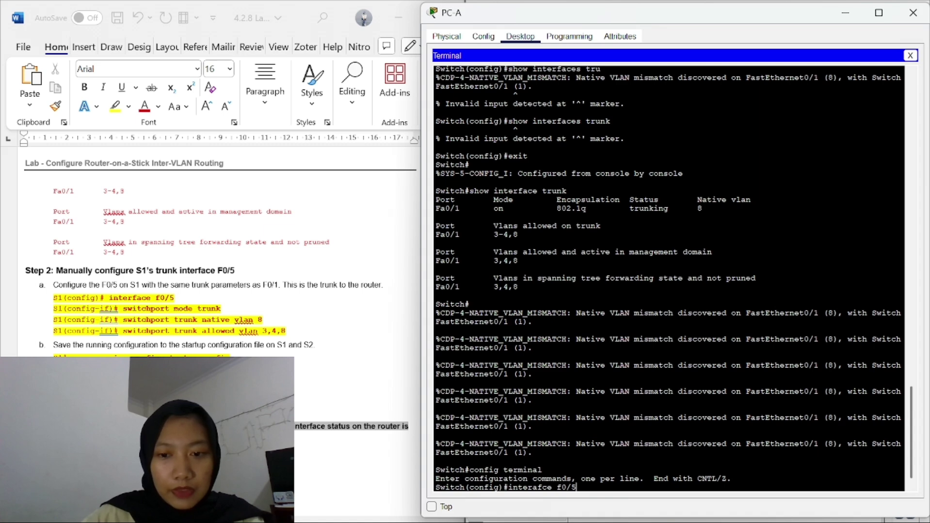
pyautogui.press('Left')
pyautogui.press('Left')
pyautogui.press('Left')
pyautogui.press('Left')
pyautogui.press('Left')
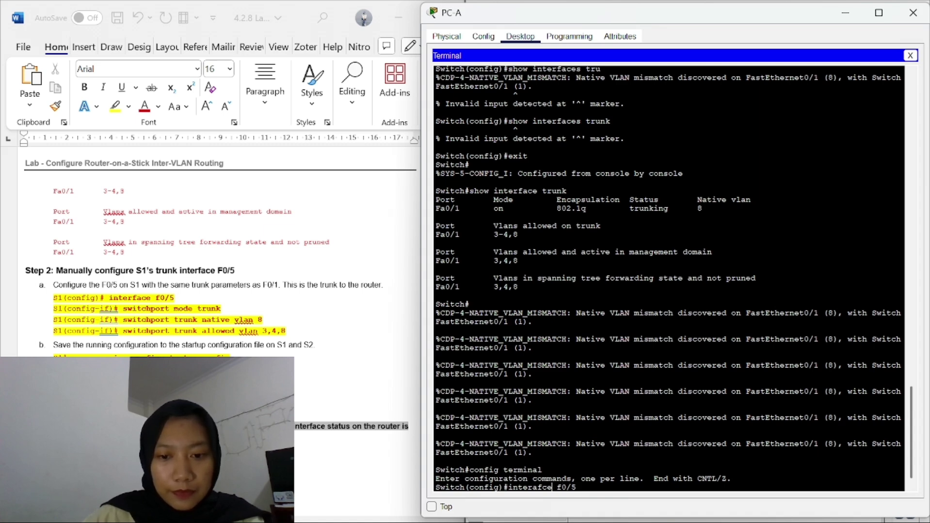
pyautogui.press('Left')
pyautogui.press('Left')
pyautogui.write('a')
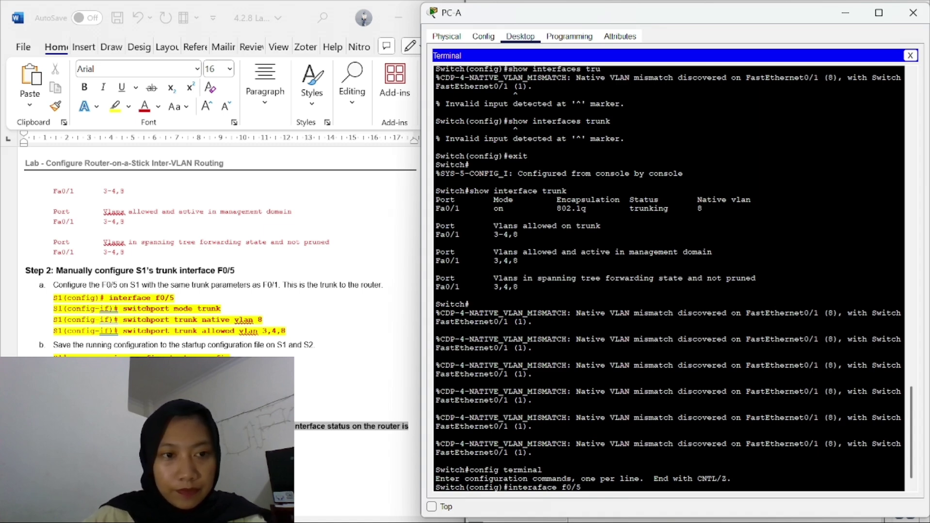
pyautogui.press('Return')
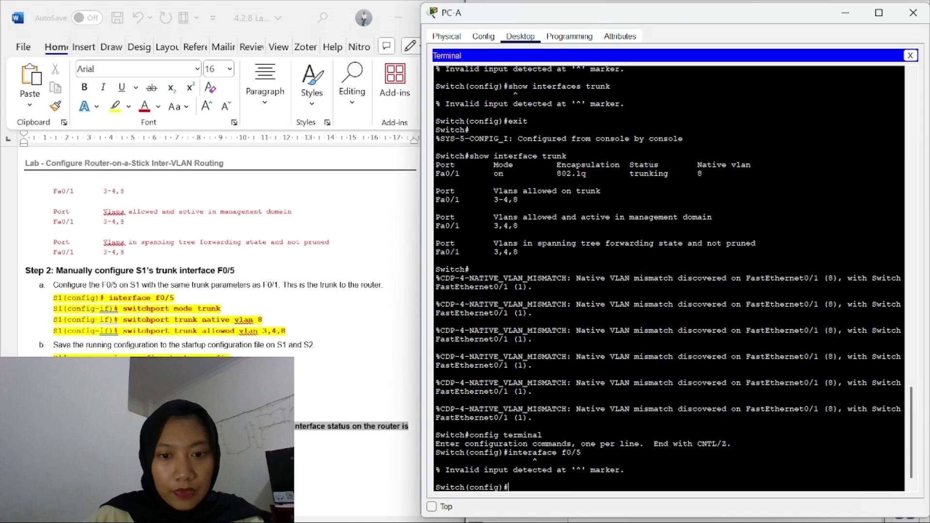
pyautogui.press('Up')
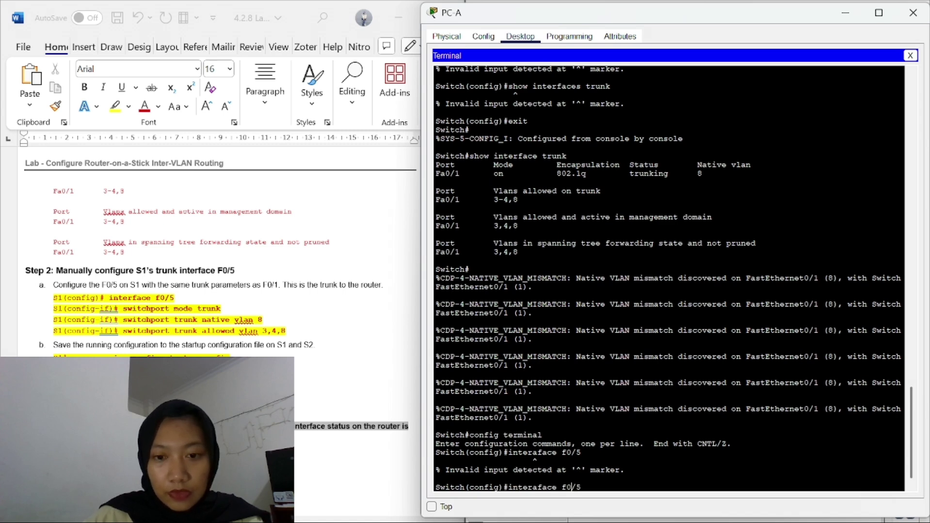
pyautogui.press('Left')
pyautogui.press('Left')
pyautogui.press('Left')
pyautogui.press('BackSpace')
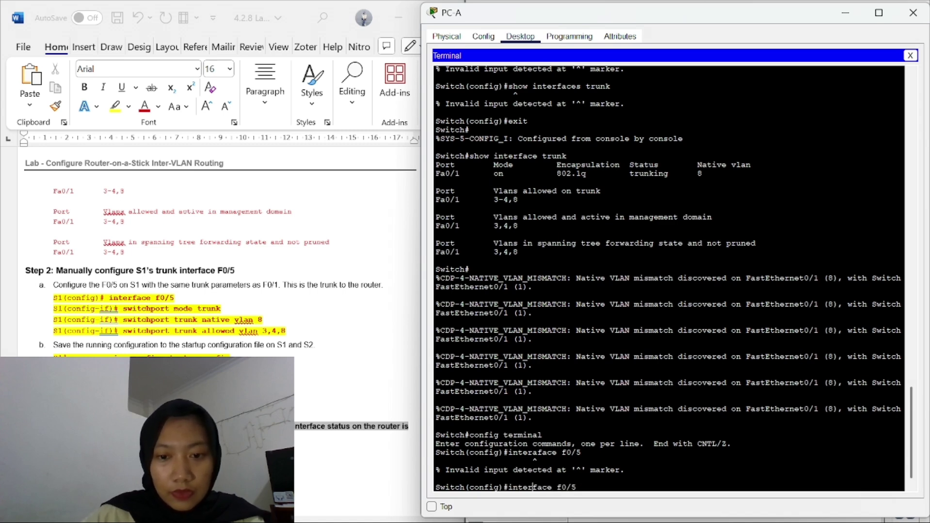
pyautogui.press('Return')
# Set S1's f0/5 interface to trunk mode with switchport mode trunk
pyautogui.write('s')
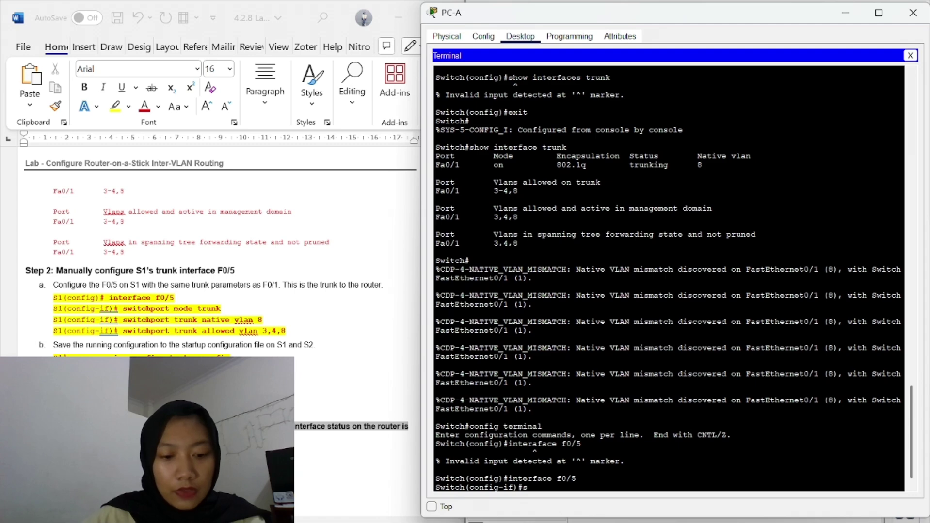
pyautogui.write('witchpor')
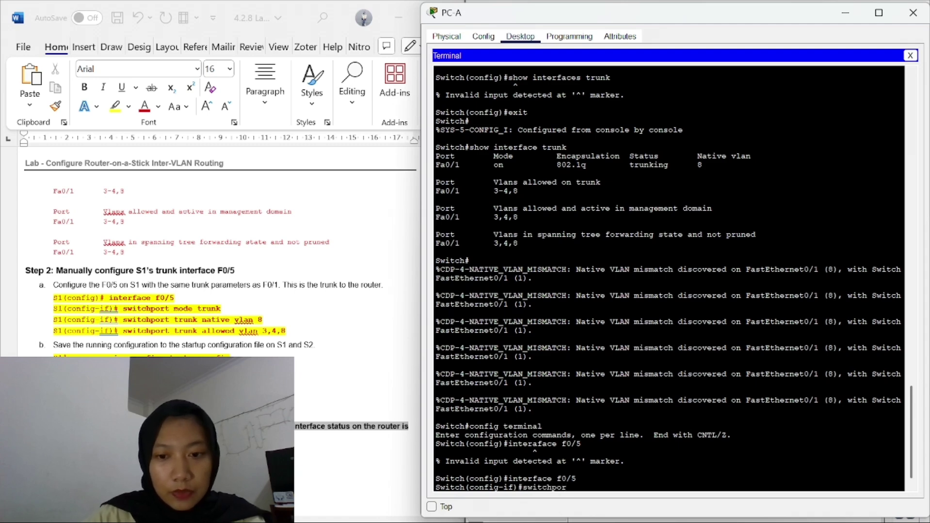
pyautogui.write('t mod')
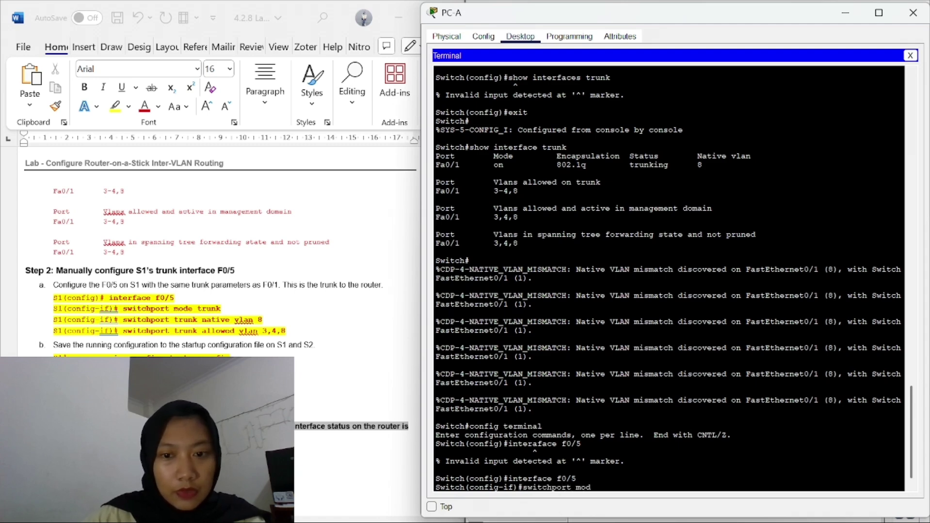
pyautogui.write('e trunk')
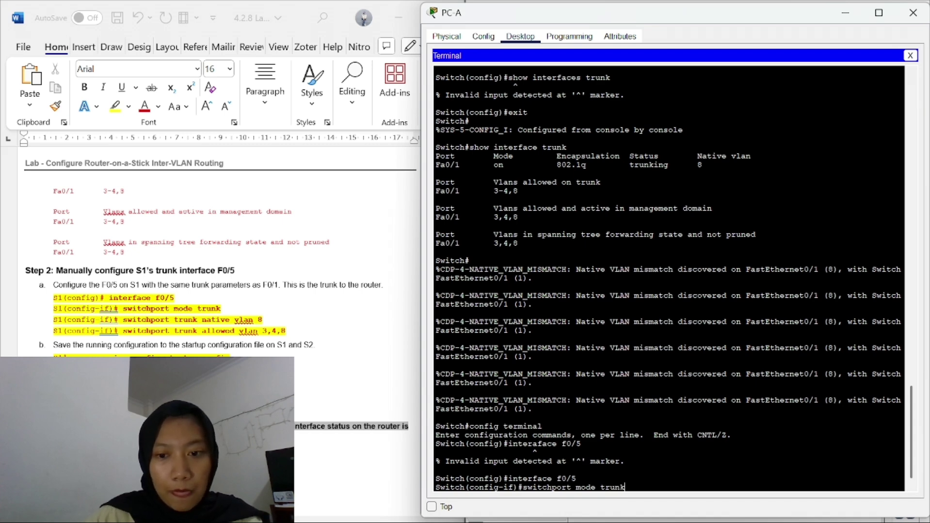
pyautogui.press('Return')
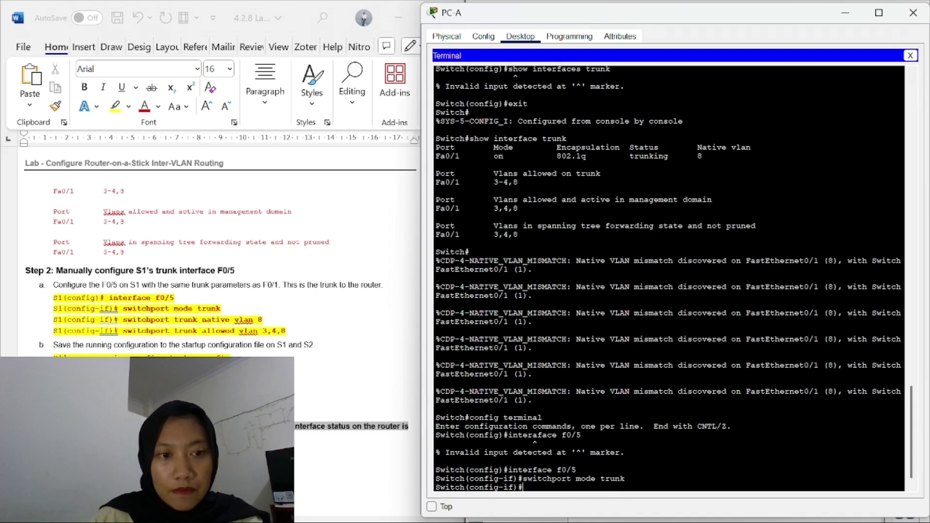
# Assign VLAN 8 as the native VLAN on S1's f0/5 with switchport trunk native vlan 8
pyautogui.press('Up')
pyautogui.press('BackSpace')
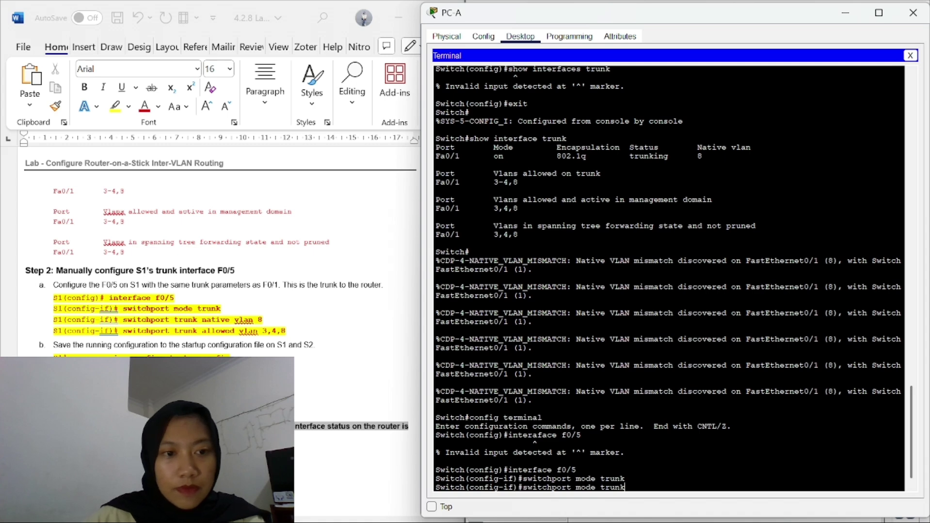
pyautogui.press('BackSpace')
pyautogui.press('BackSpace')
pyautogui.press('BackSpace')
pyautogui.press('BackSpace')
pyautogui.press('BackSpace')
pyautogui.press('BackSpace')
pyautogui.press('BackSpace')
pyautogui.press('BackSpace')
pyautogui.press('BackSpace')
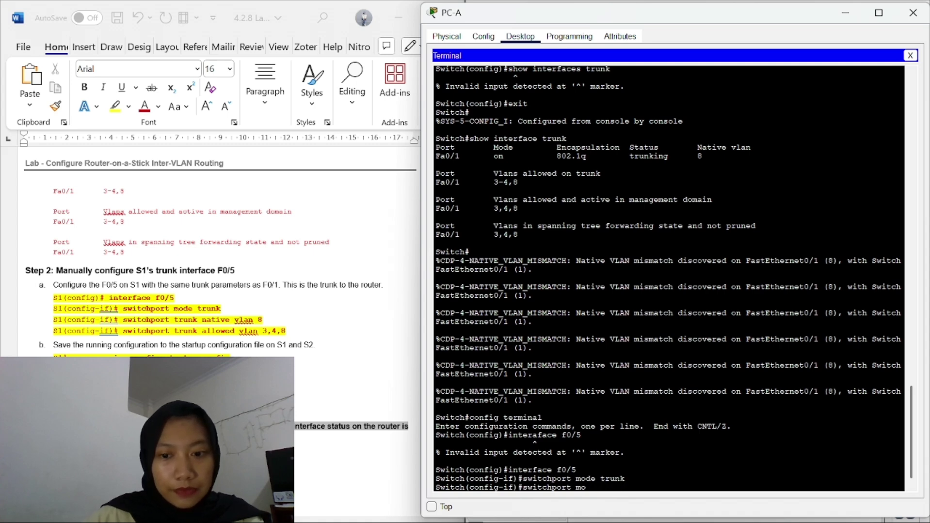
pyautogui.write('trunk')
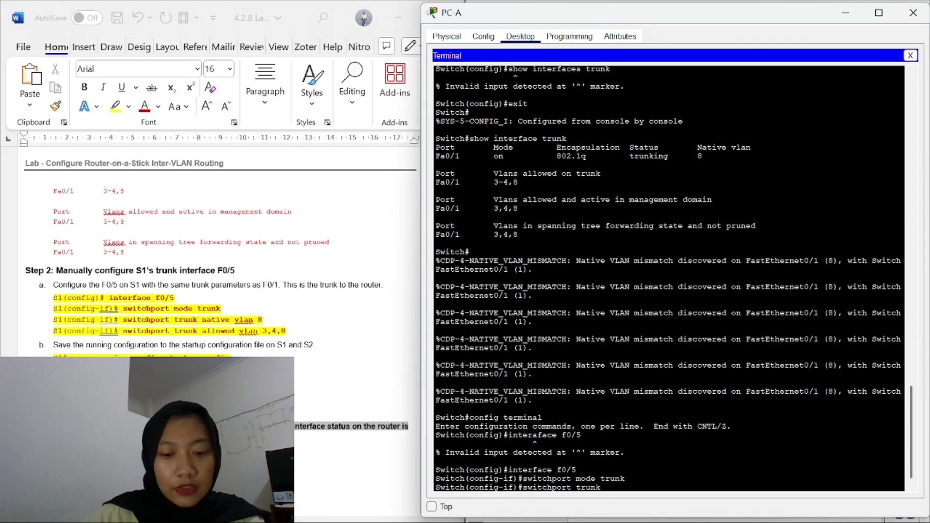
pyautogui.write(' native 8')
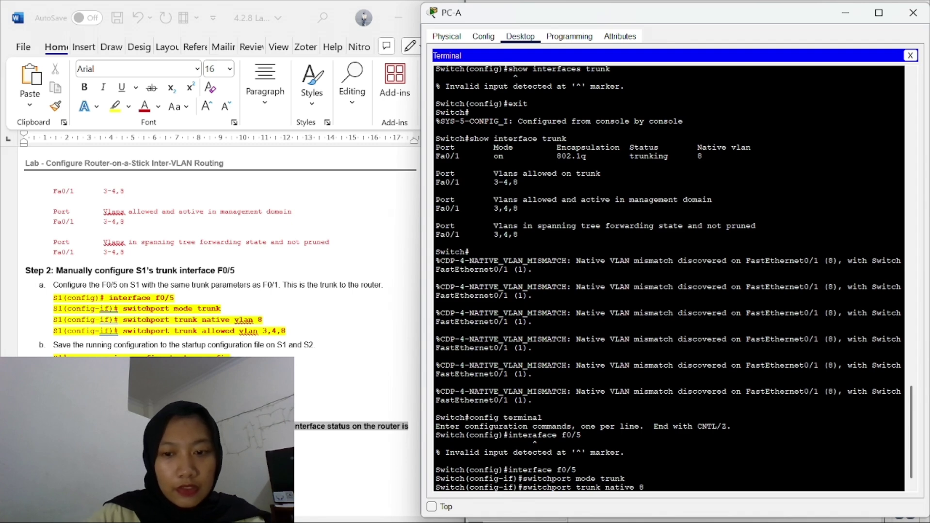
pyautogui.press('Return')
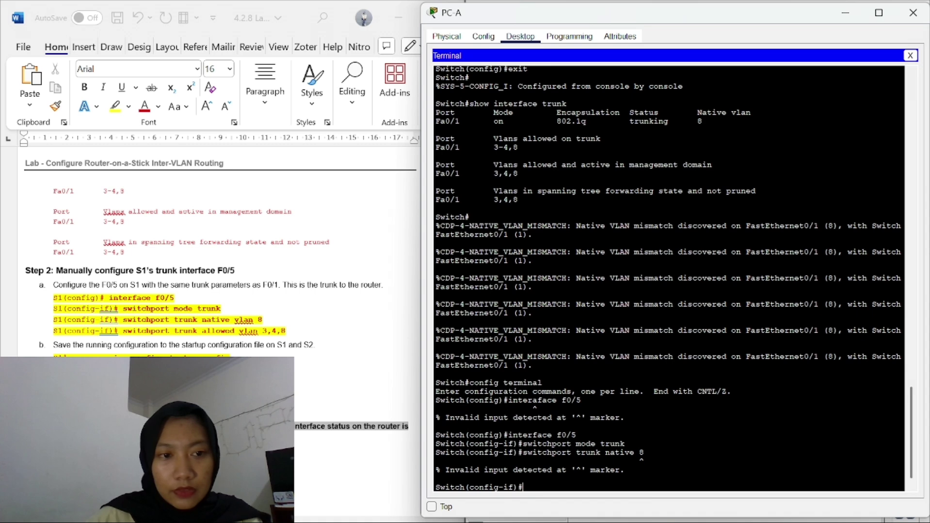
pyautogui.press('Up')
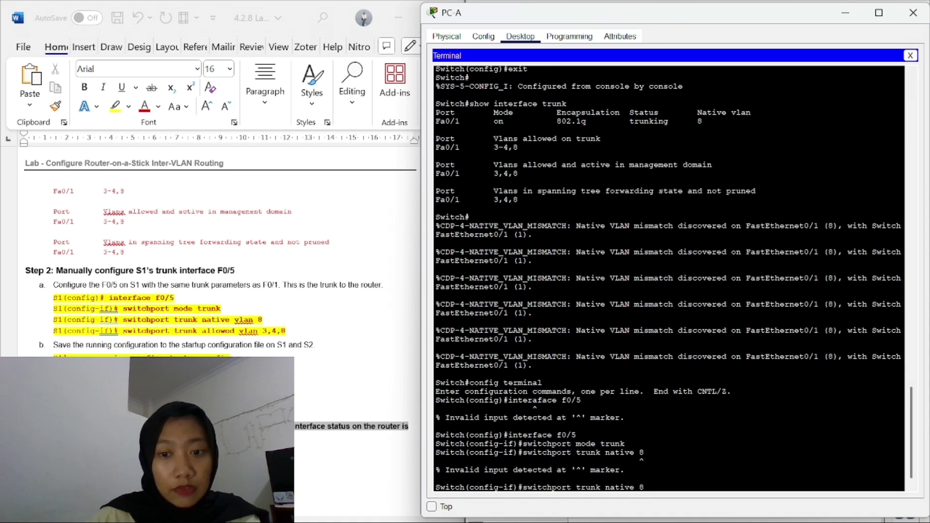
pyautogui.write('vlan')
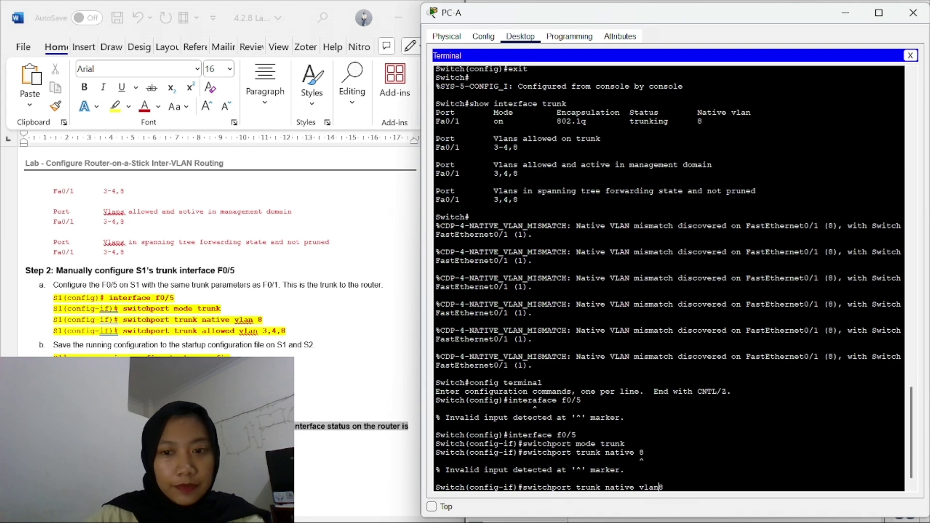
pyautogui.press('Return')
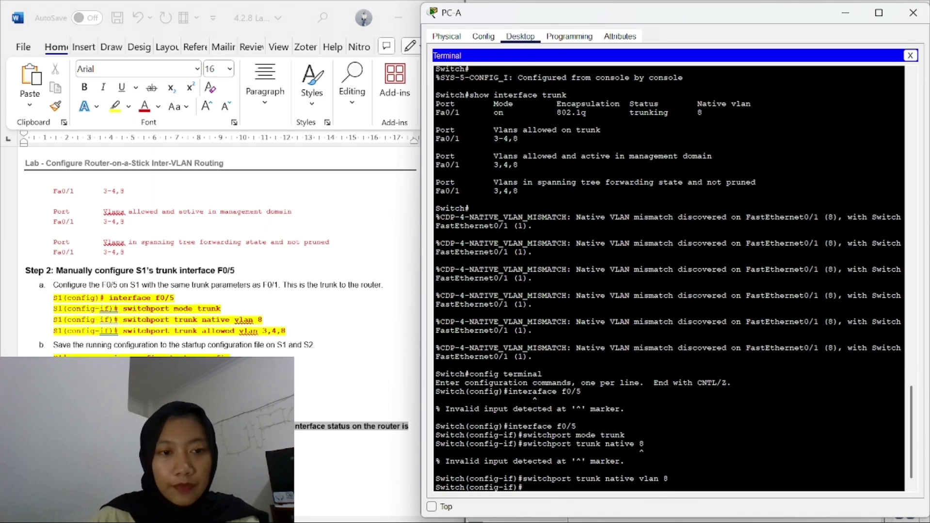
# Restrict the f0/5 trunk on S1 to VLANs 3,4,8 with switchport trunk allowed vlan
pyautogui.press('Up')
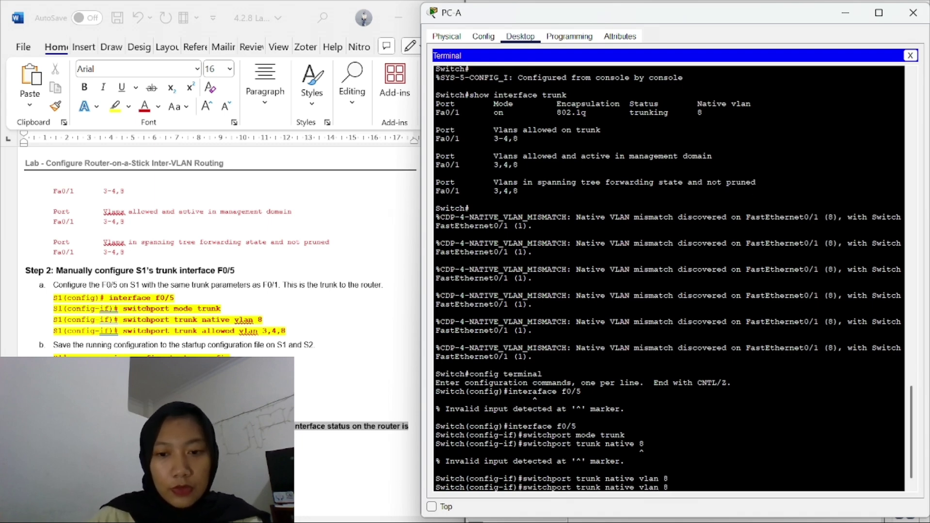
pyautogui.press('BackSpace')
pyautogui.press('BackSpace')
pyautogui.press('BackSpace')
pyautogui.press('BackSpace')
pyautogui.press('BackSpace')
pyautogui.press('BackSpace')
pyautogui.press('BackSpace')
pyautogui.press('BackSpace')
pyautogui.press('BackSpace')
pyautogui.press('BackSpace')
pyautogui.press('BackSpace')
pyautogui.press('BackSpace')
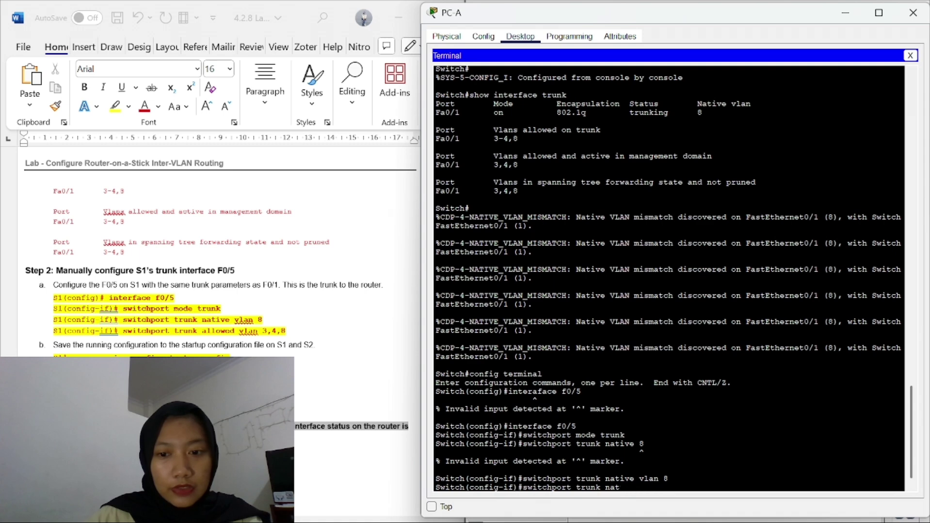
pyautogui.press('BackSpace')
pyautogui.write('allo')
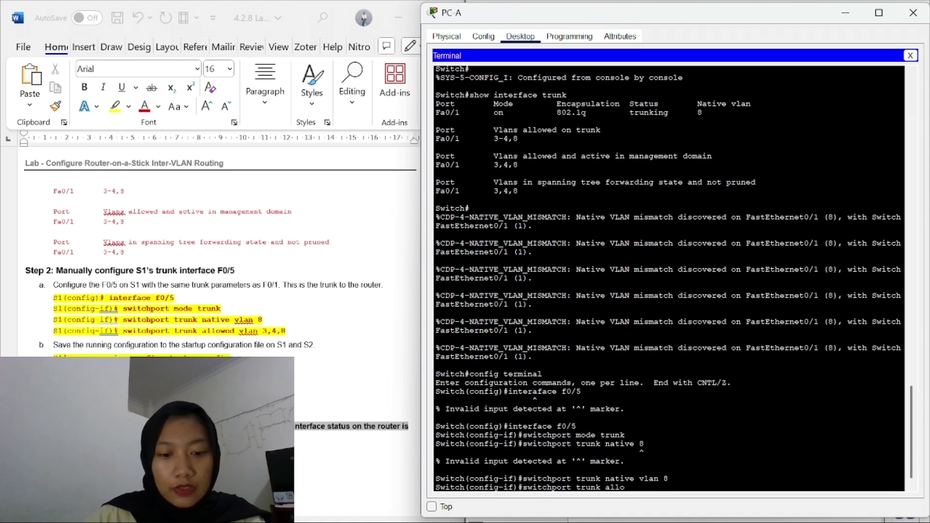
pyautogui.write('wed')
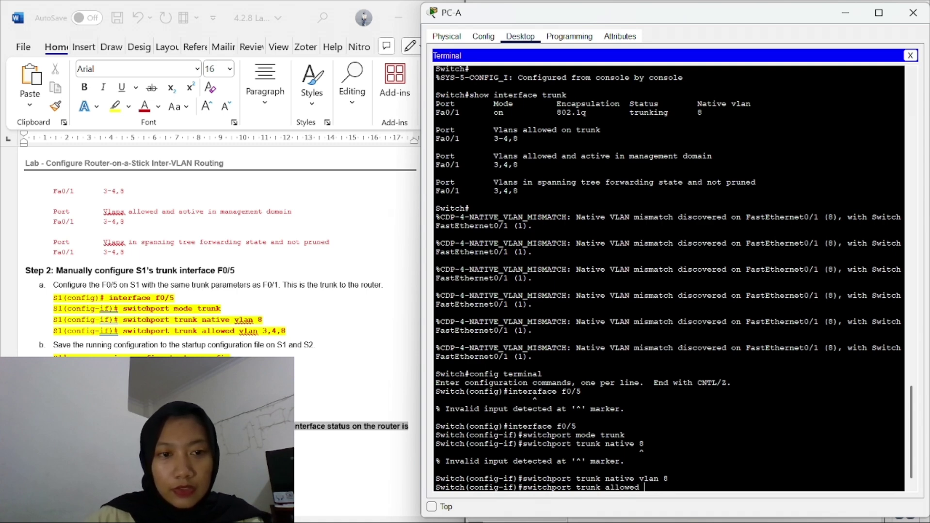
pyautogui.write(' vlan')
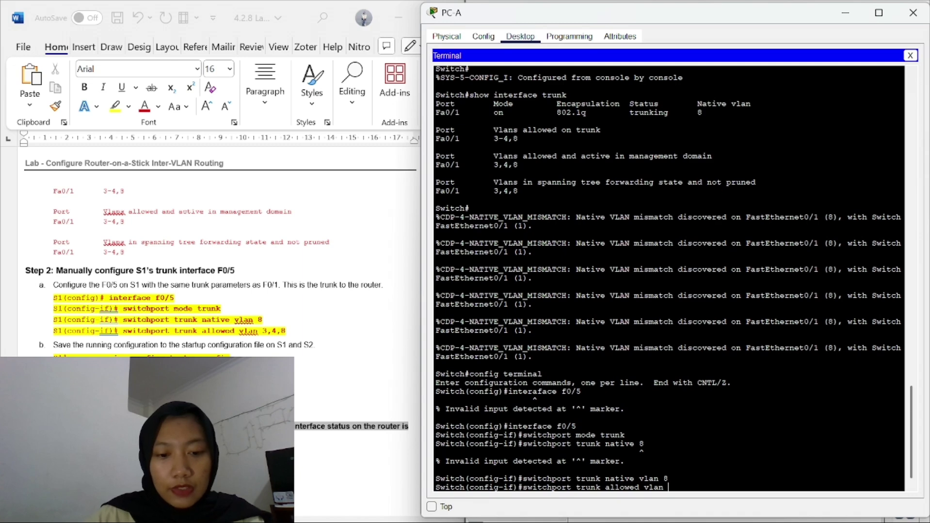
pyautogui.write(' 3,4,8')
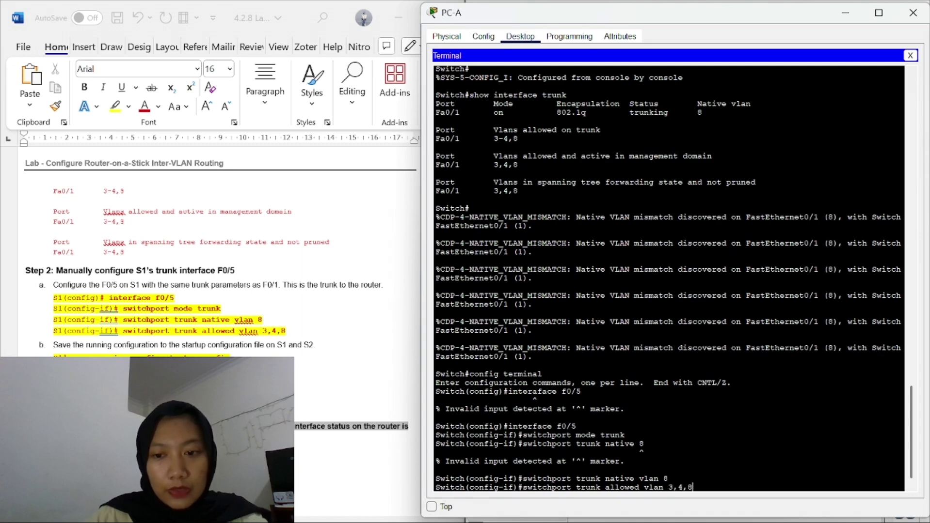
pyautogui.press('Return')
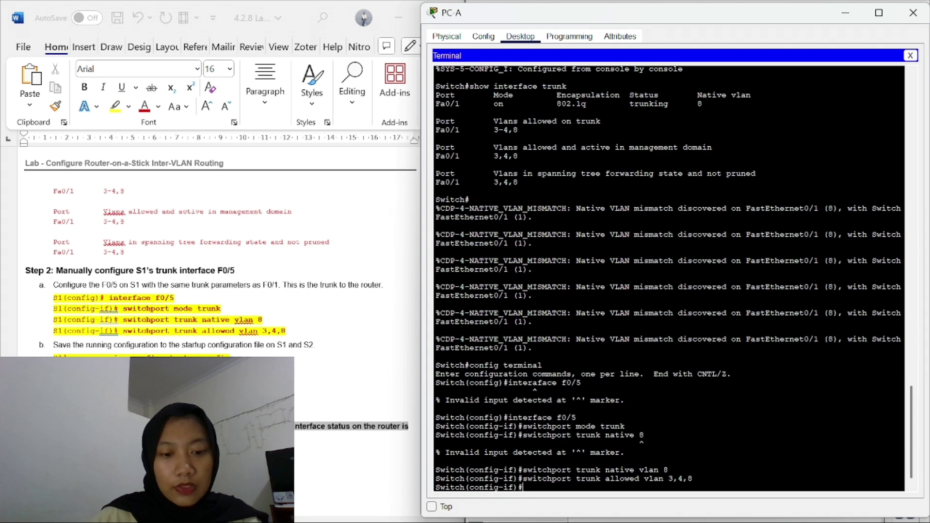
# Exit interface and global configuration modes on S1 to return to the privileged EXEC prompt
pyautogui.write('exit')
pyautogui.press('Return')
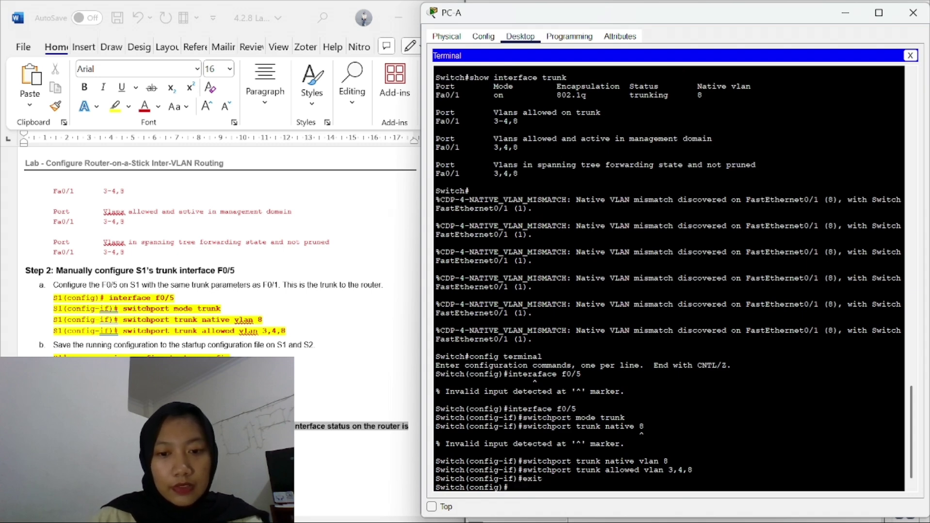
pyautogui.write('exit')
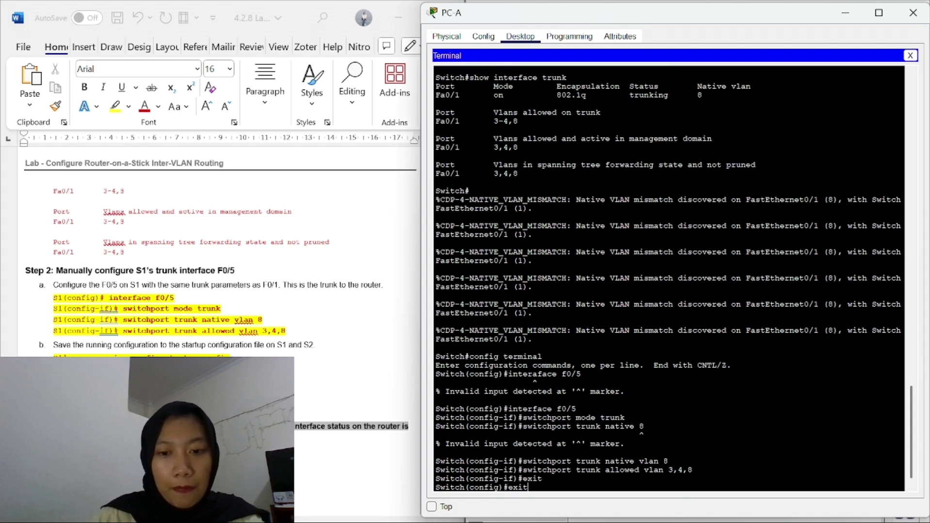
pyautogui.press('Return')
pyautogui.press('Return')
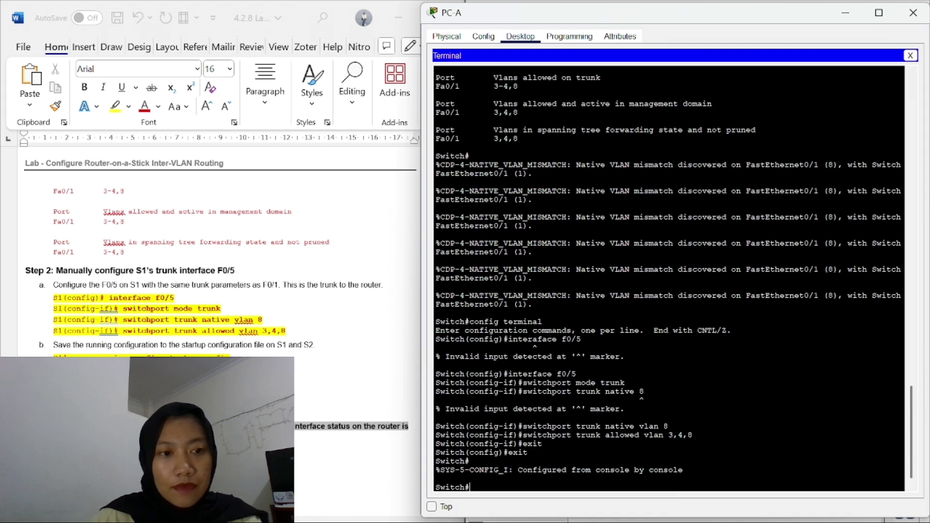
# Save S1's running configuration with copy running-config startup-config, accepting the default destination filename
pyautogui.write('copt')
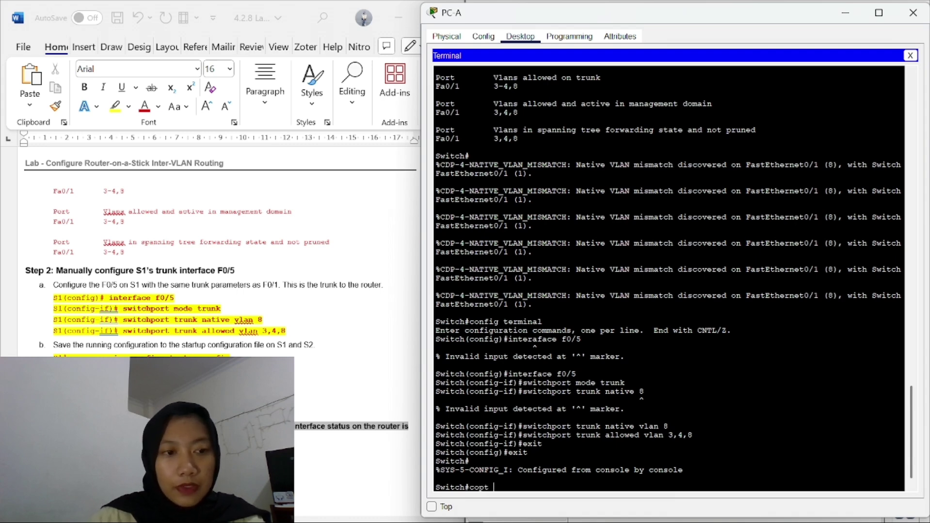
pyautogui.press('BackSpace')
pyautogui.write('y ')
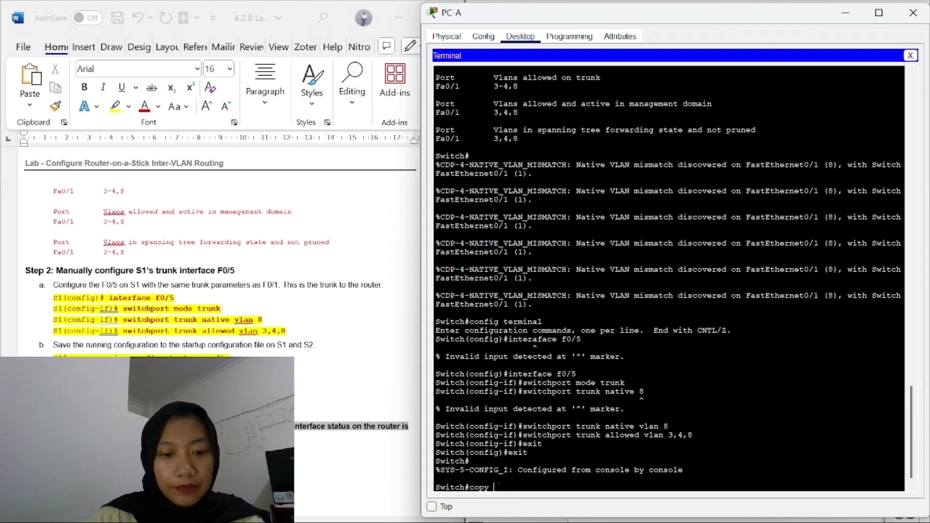
pyautogui.write('running')
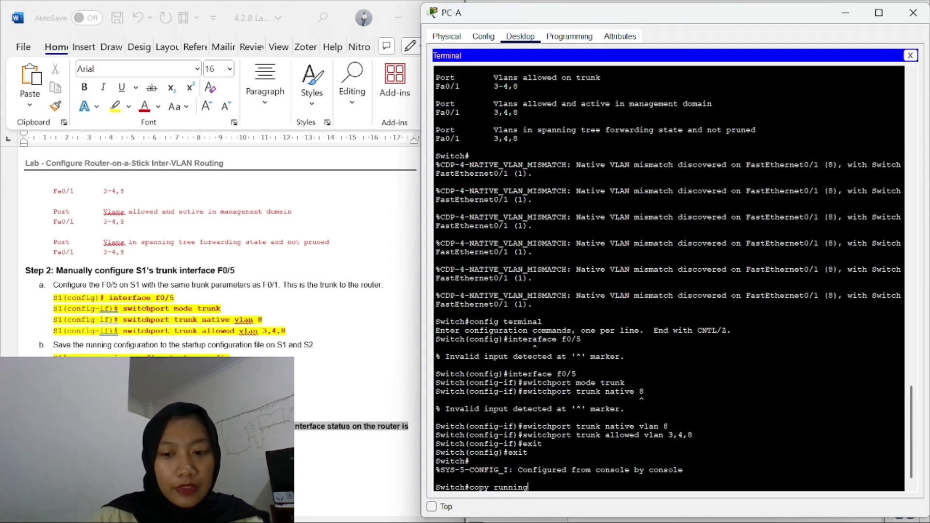
pyautogui.write('-config')
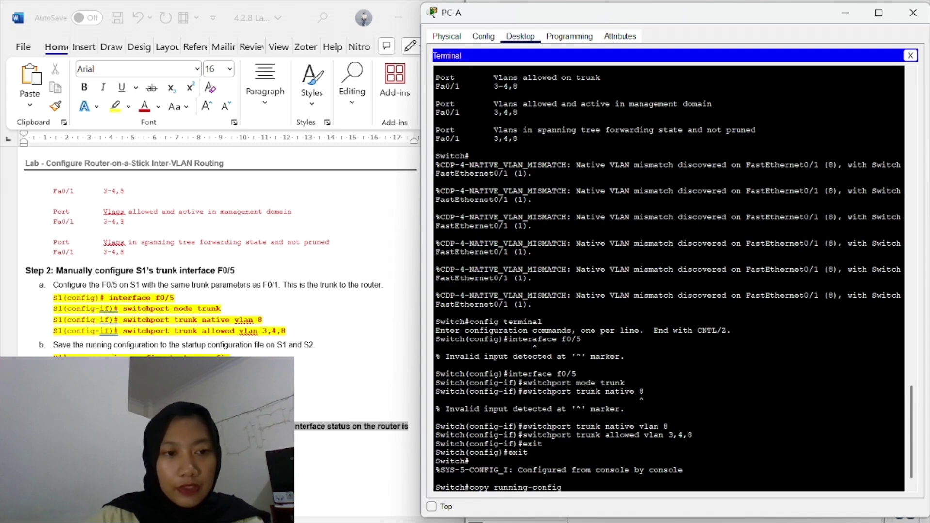
pyautogui.write(' stat')
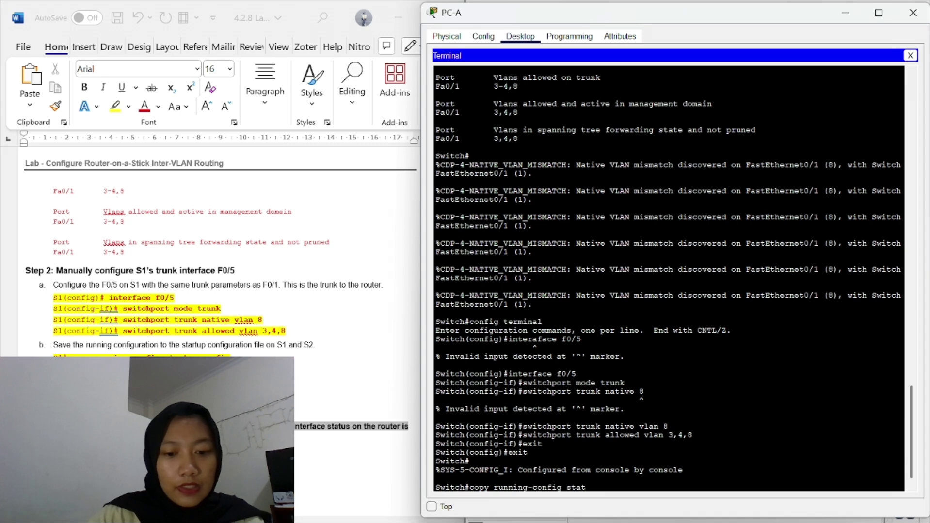
pyautogui.press('BackSpace')
pyautogui.write('rtup')
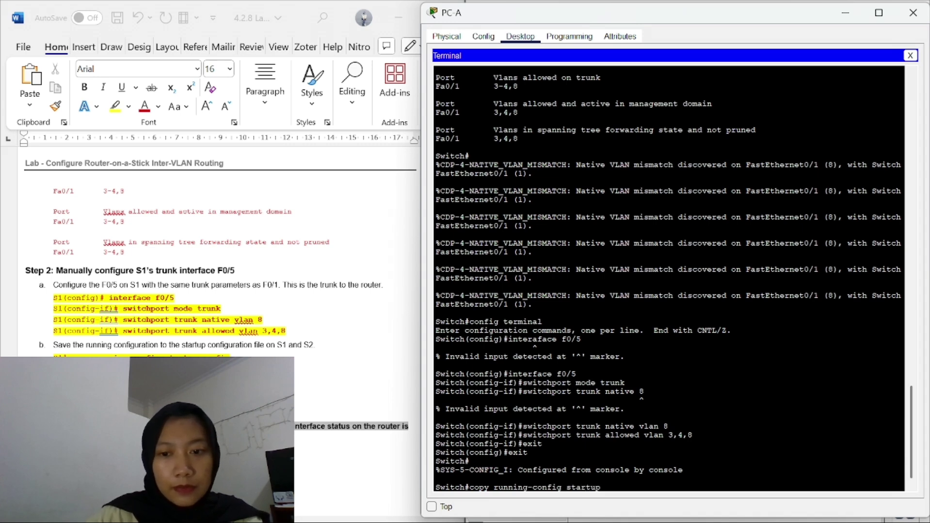
pyautogui.write('-config')
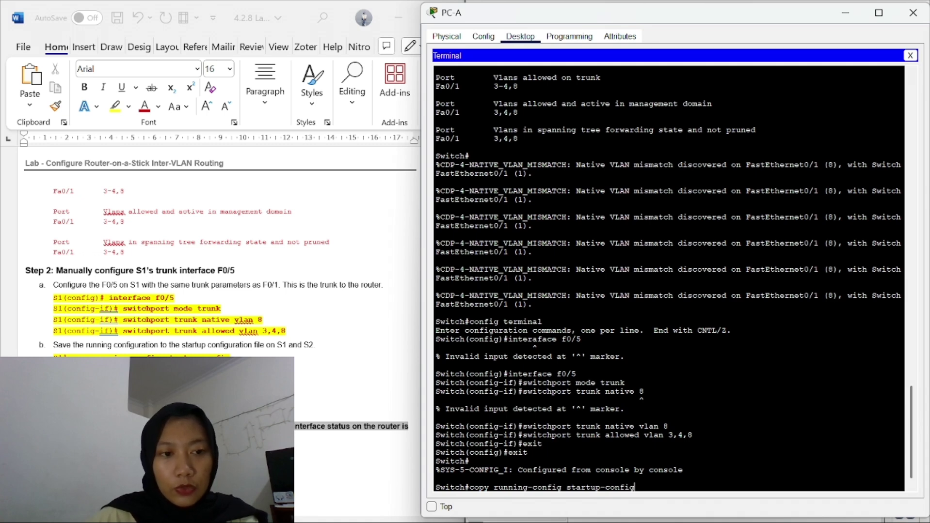
pyautogui.press('Return')
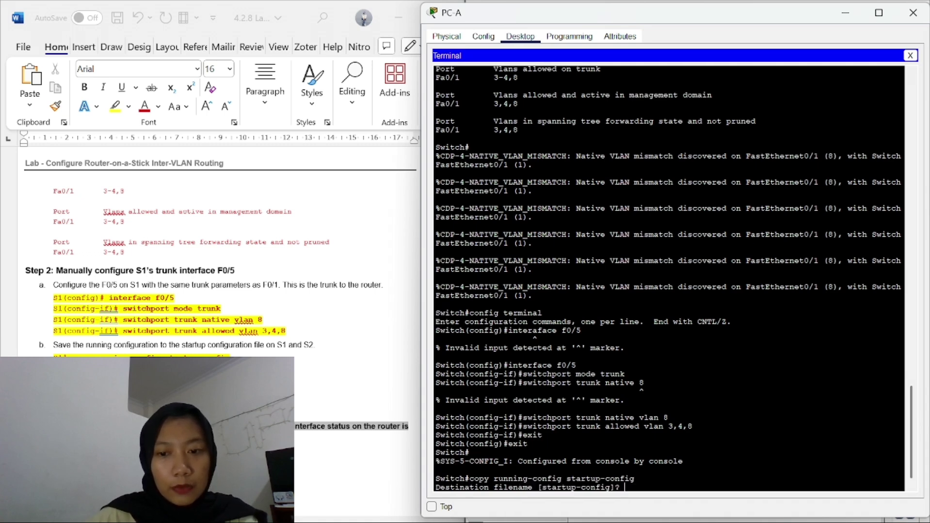
pyautogui.press('Return')
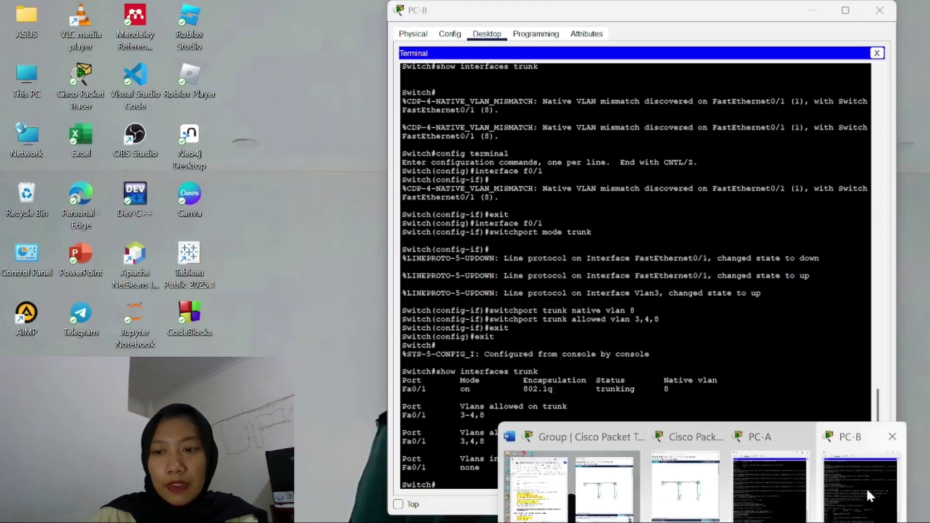
# Run show interfaces trunk again in PC-B's terminal for S2 and compare the output with the lab document's expected listing
pyautogui.click(865, 488)
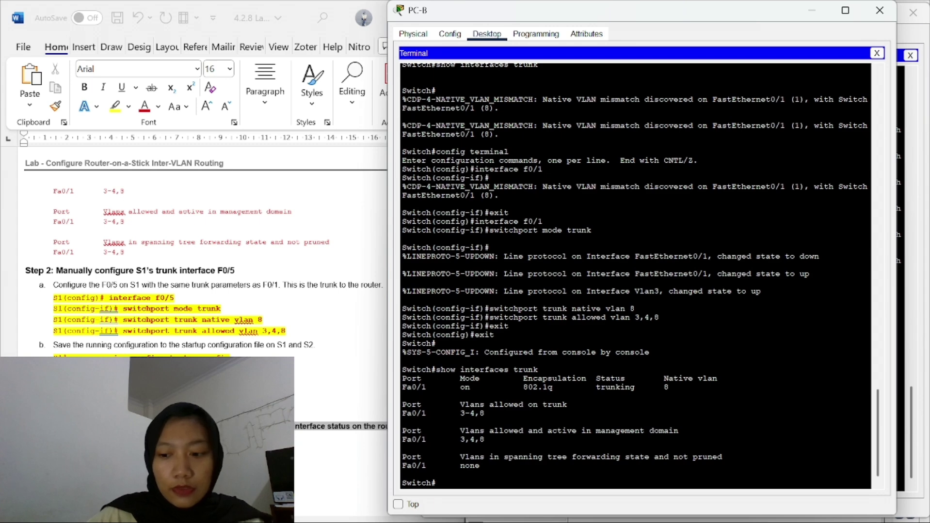
pyautogui.press('Up')
pyautogui.press('Return')
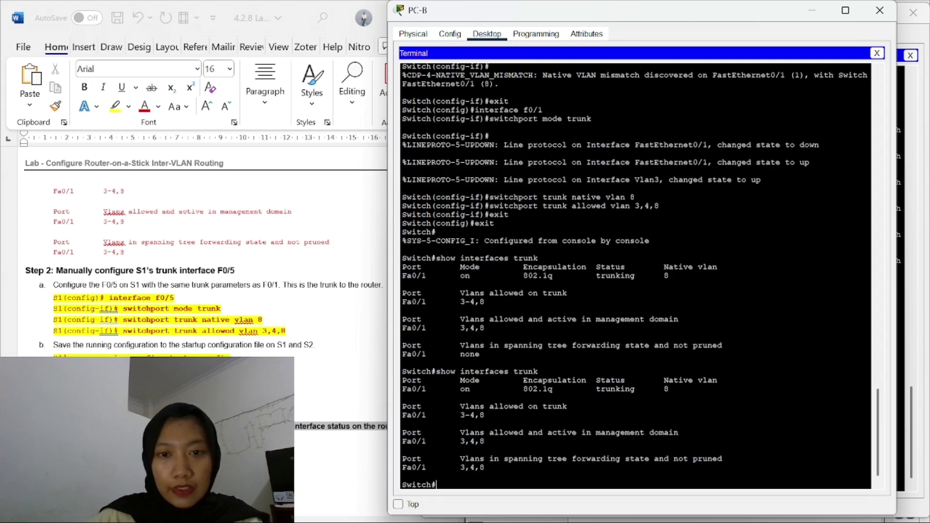
pyautogui.scroll(-6, 332, 388)
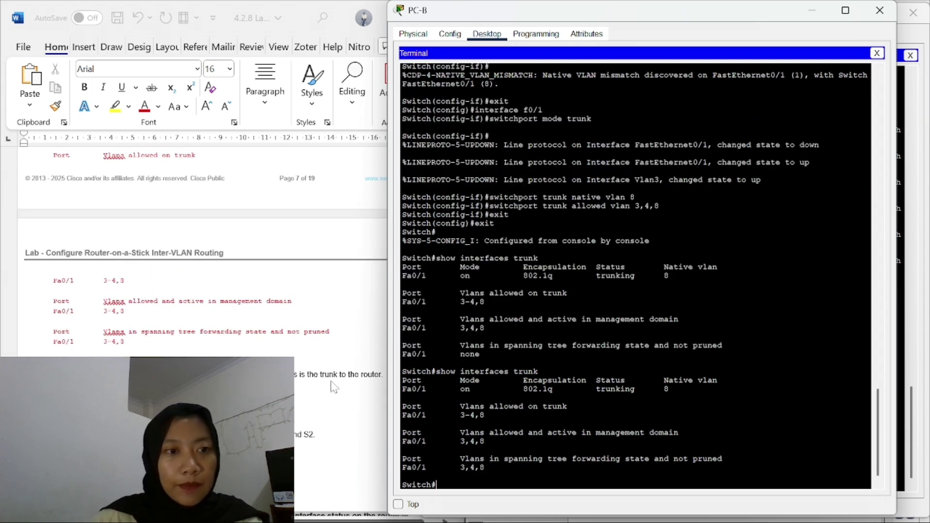
pyautogui.scroll(2, 297, 370)
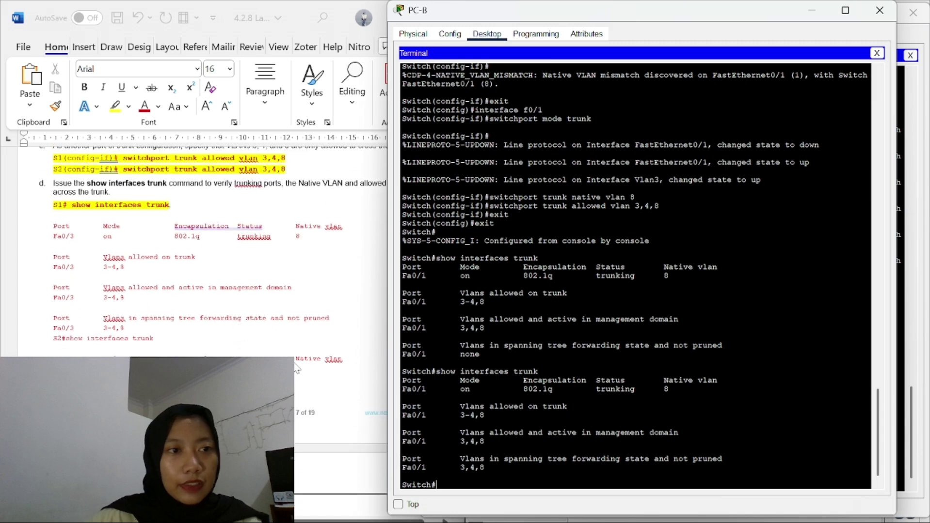
pyautogui.scroll(-4, 297, 370)
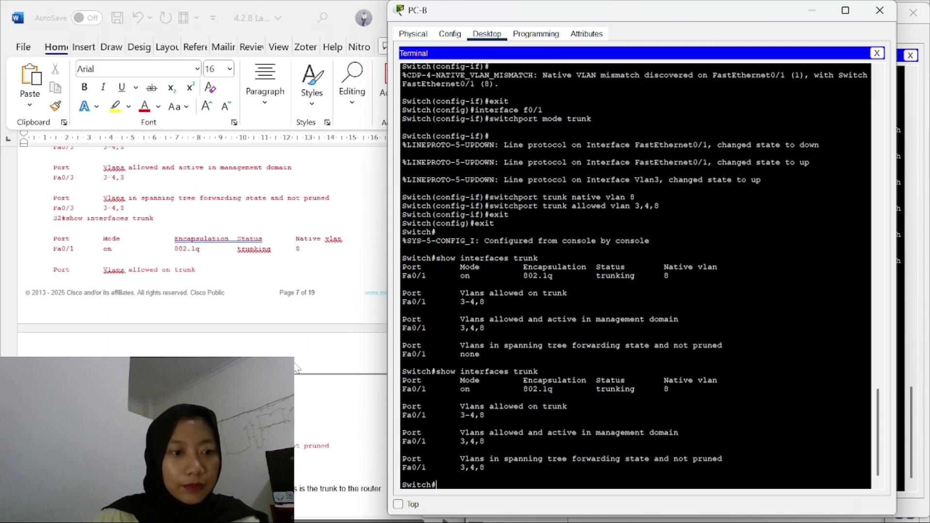
pyautogui.scroll(1, 297, 369)
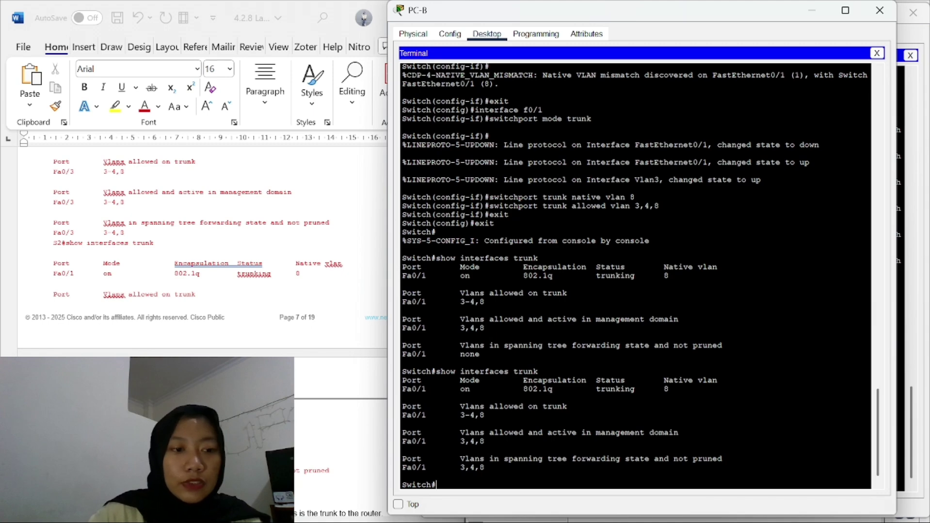
pyautogui.scroll(-3, 203, 242)
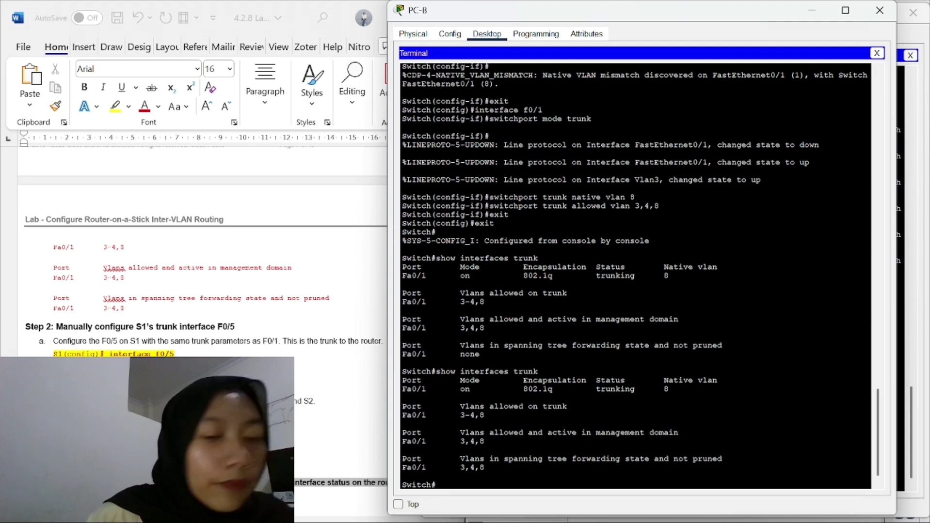
# Try to enter interface f0/5 on S2 directly from privileged EXEC mode
pyautogui.write('inter')
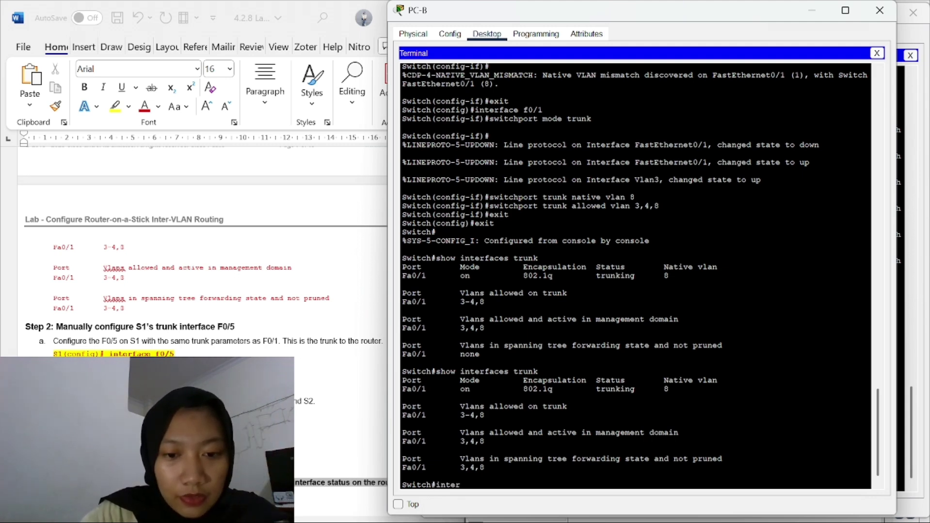
pyautogui.write('face f0')
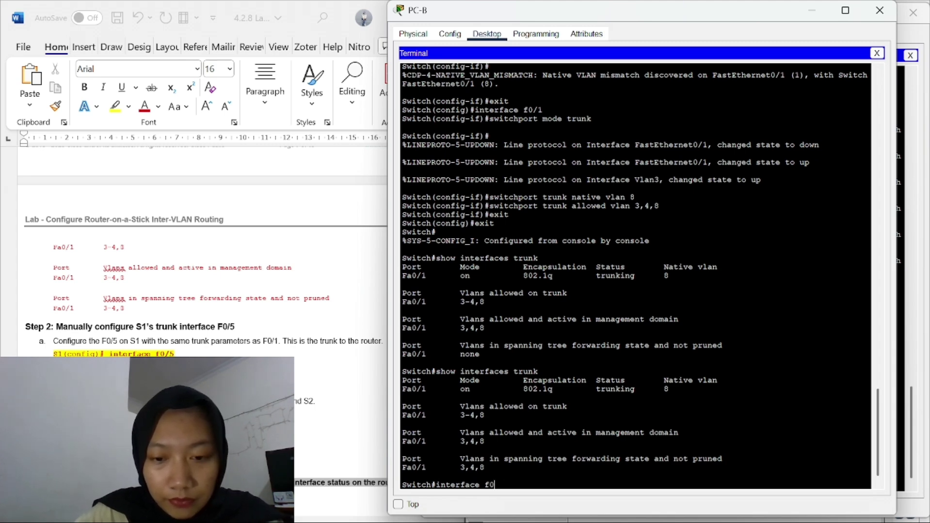
pyautogui.write('/5')
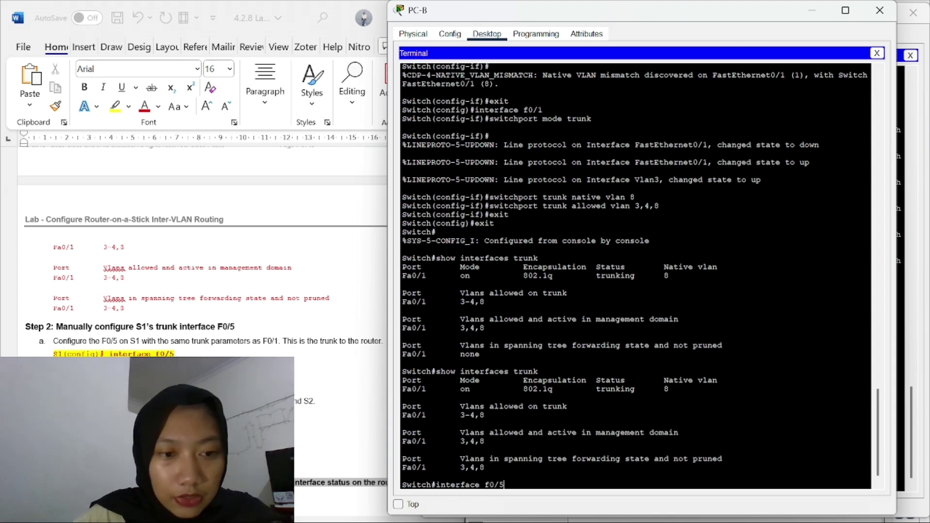
pyautogui.press('Return')
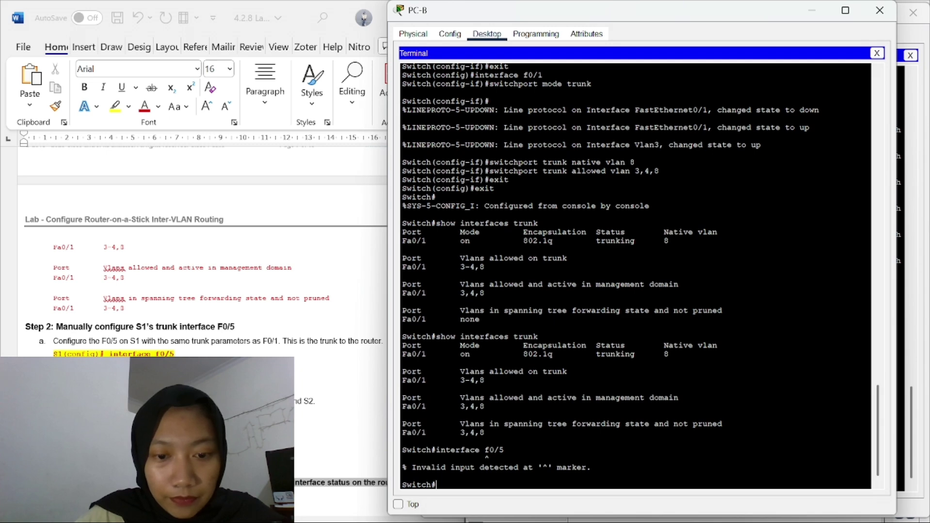
# Enter global configuration mode on S2 with config terminal and open interface f0/5 for configuration
pyautogui.write('config')
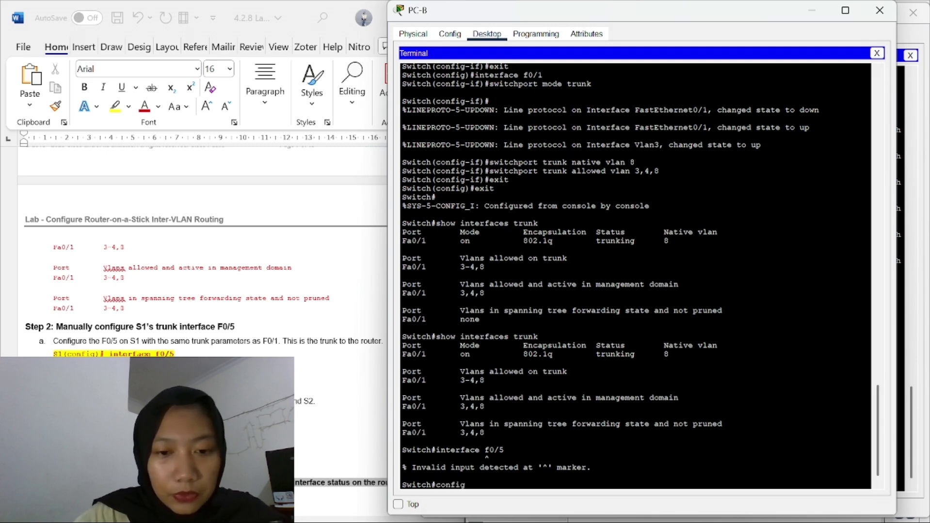
pyautogui.write(' terminal')
pyautogui.press('Return')
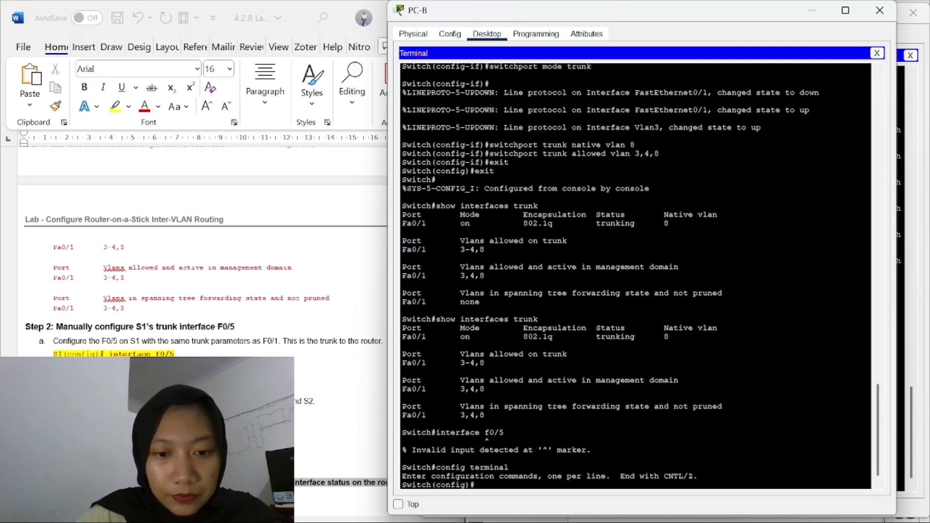
pyautogui.write('in')
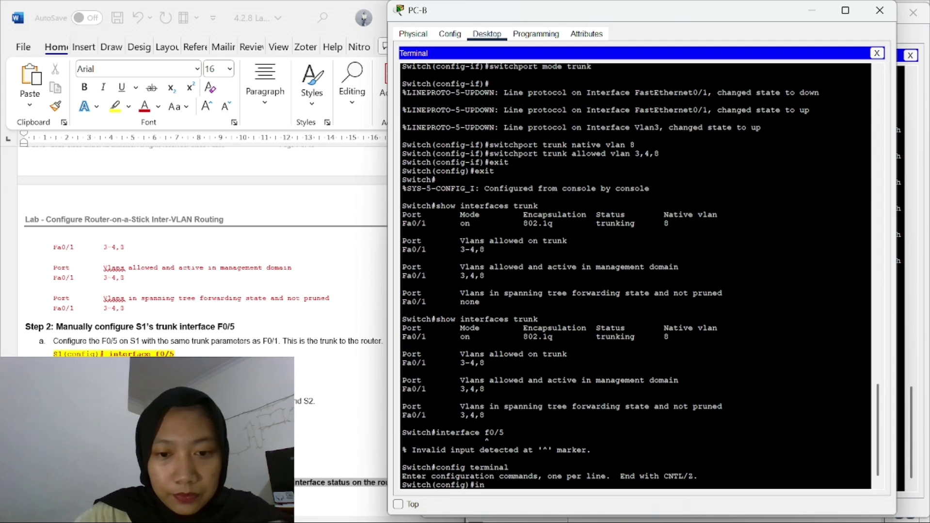
pyautogui.write('terface ')
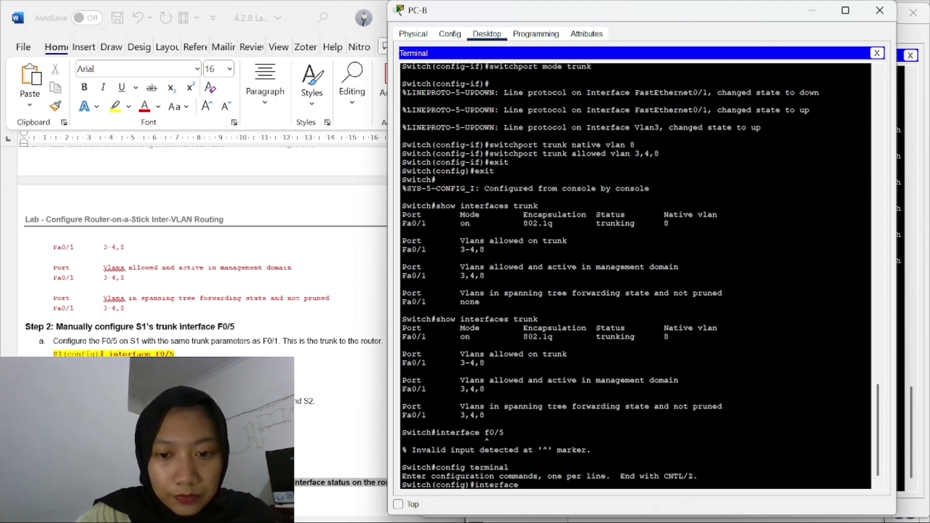
pyautogui.write('f0/5')
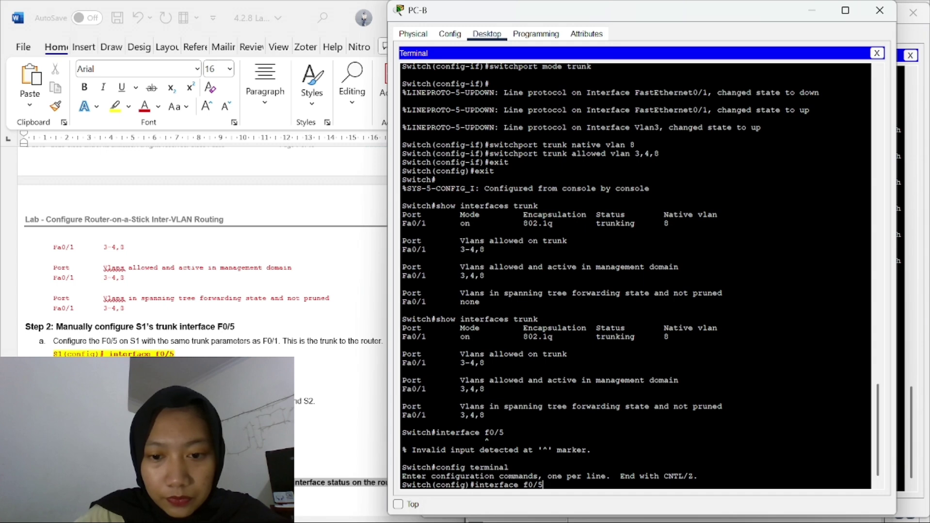
pyautogui.press('Return')
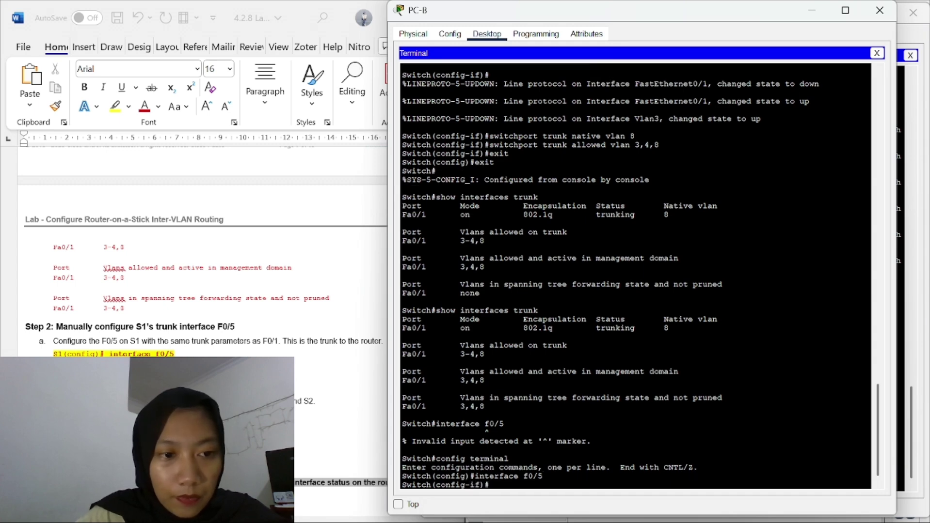
# Put S2's interface f0/5 into trunk mode with switchport mode trunk, correcting the misspelled command
pyautogui.write('s')
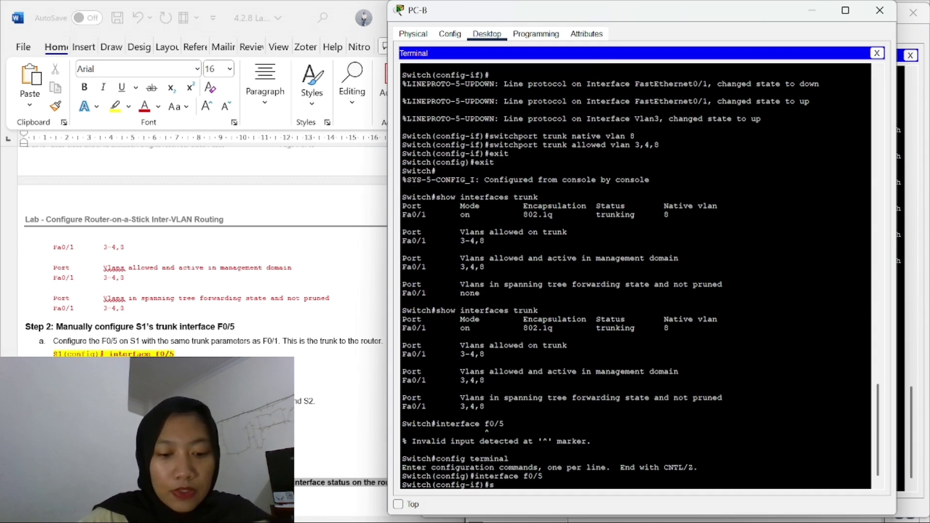
pyautogui.write('withpo')
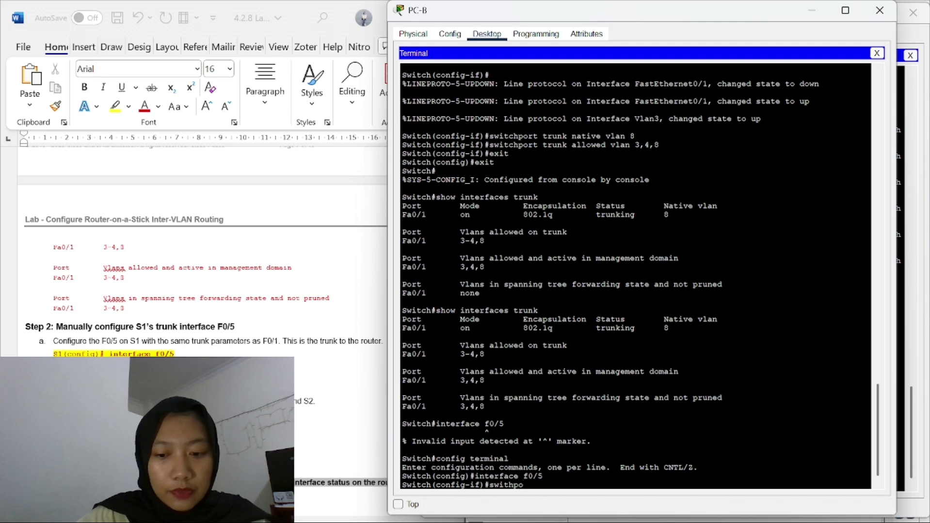
pyautogui.write('rt mode')
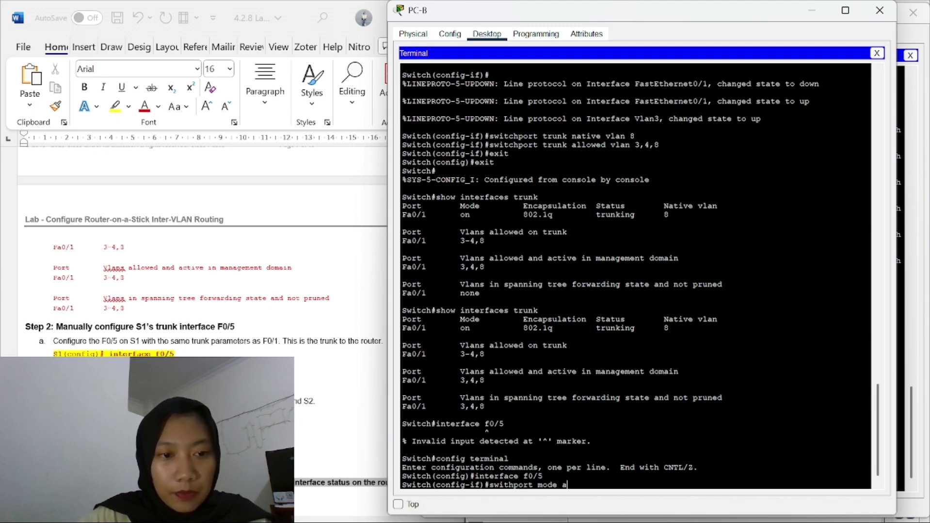
pyautogui.write(' trunk')
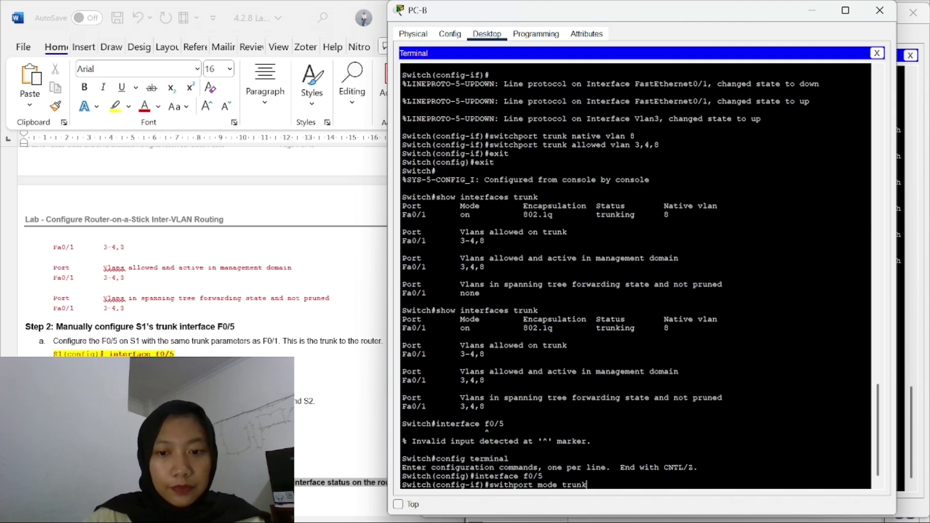
pyautogui.press('Return')
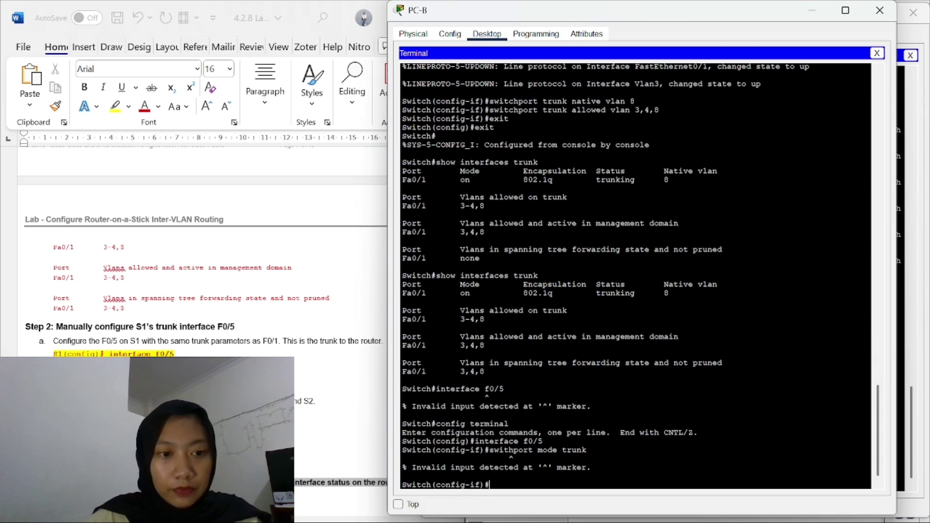
pyautogui.press('Up')
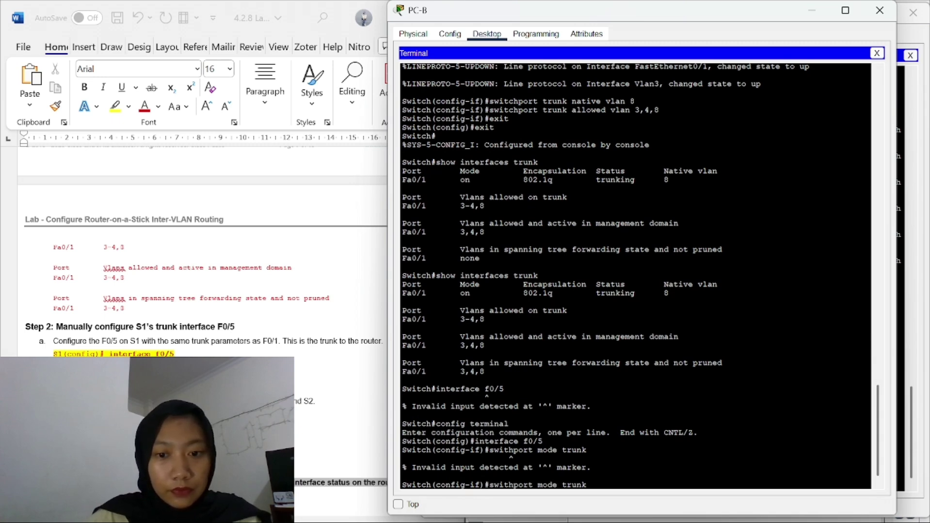
pyautogui.press('Down')
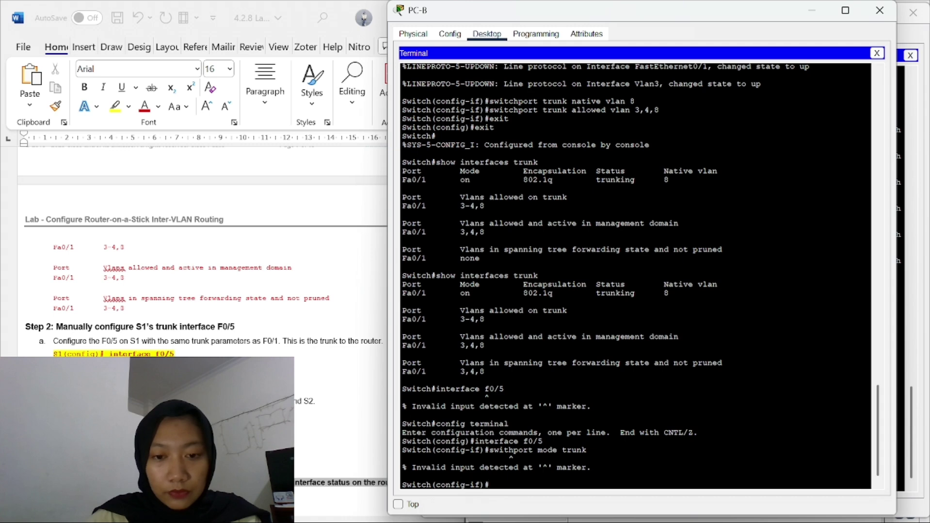
pyautogui.press('Up')
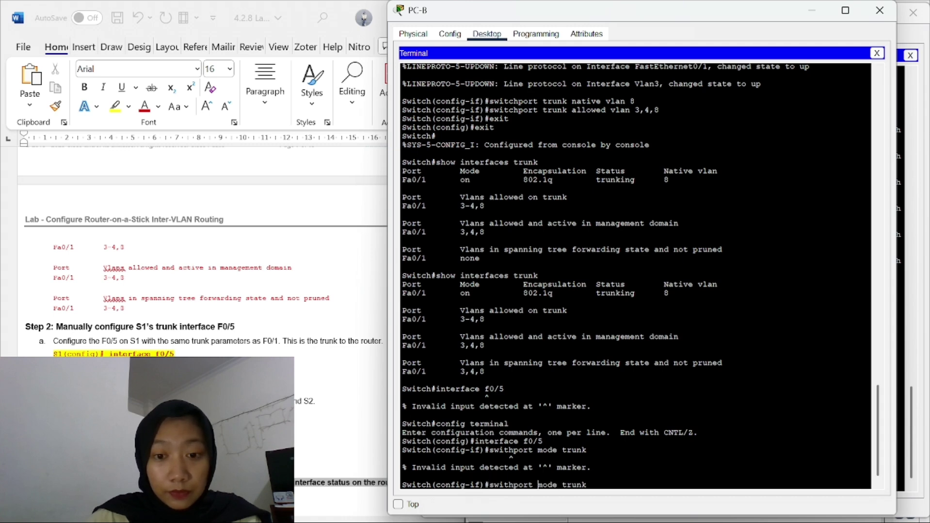
pyautogui.write('c')
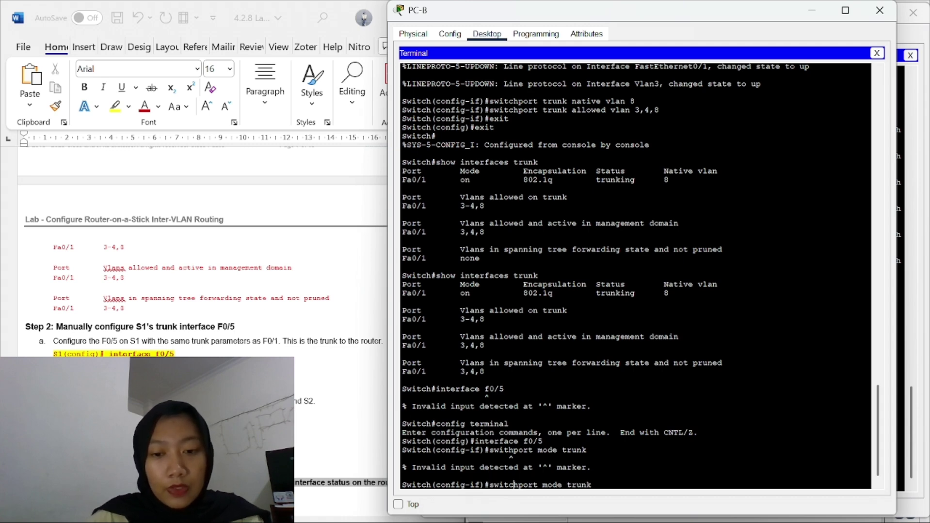
pyautogui.press('Return')
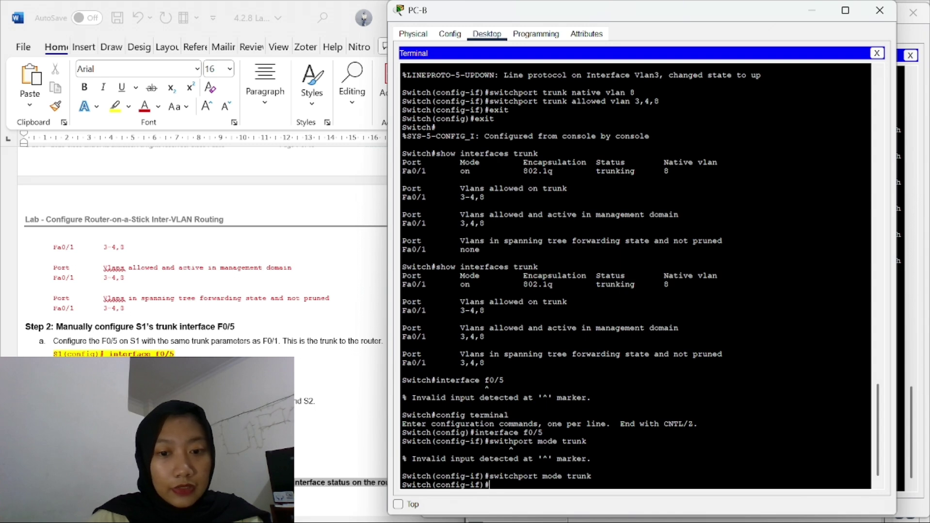
# Set the native VLAN of S2's f0/5 trunk to 8 with switchport trunk native vlan 8
pyautogui.press('Up')
pyautogui.press('BackSpace')
pyautogui.press('BackSpace')
pyautogui.press('BackSpace')
pyautogui.press('BackSpace')
pyautogui.press('BackSpace')
pyautogui.press('BackSpace')
pyautogui.press('BackSpace')
pyautogui.press('BackSpace')
pyautogui.press('BackSpace')
pyautogui.press('BackSpace')
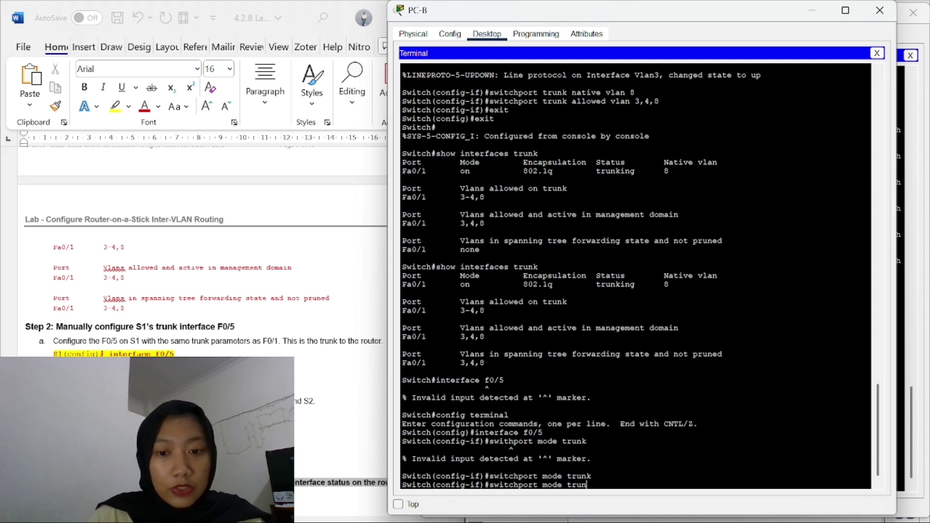
pyautogui.write('tru')
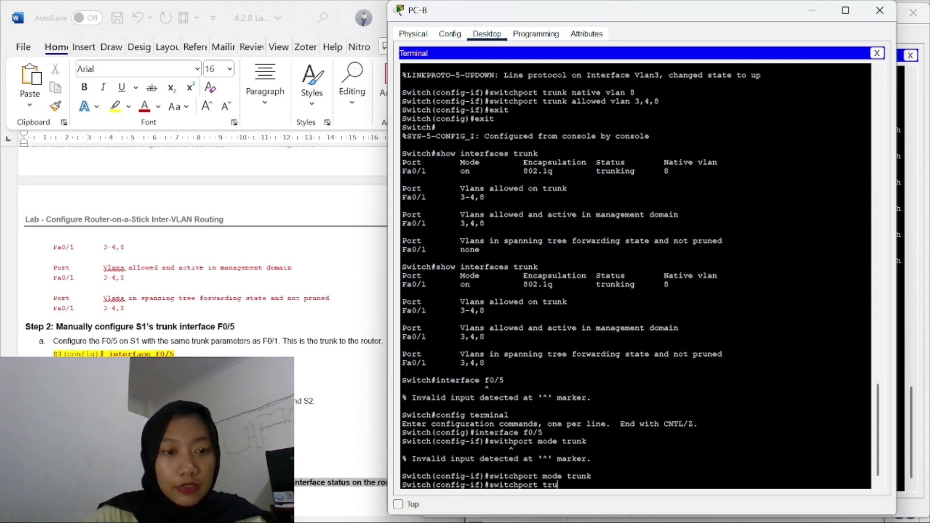
pyautogui.write('nk native vlan ')
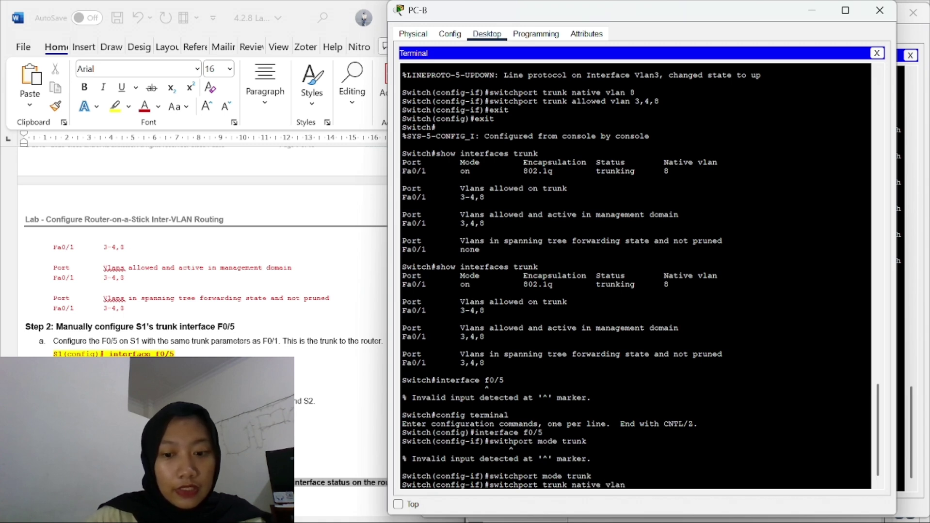
pyautogui.write('8')
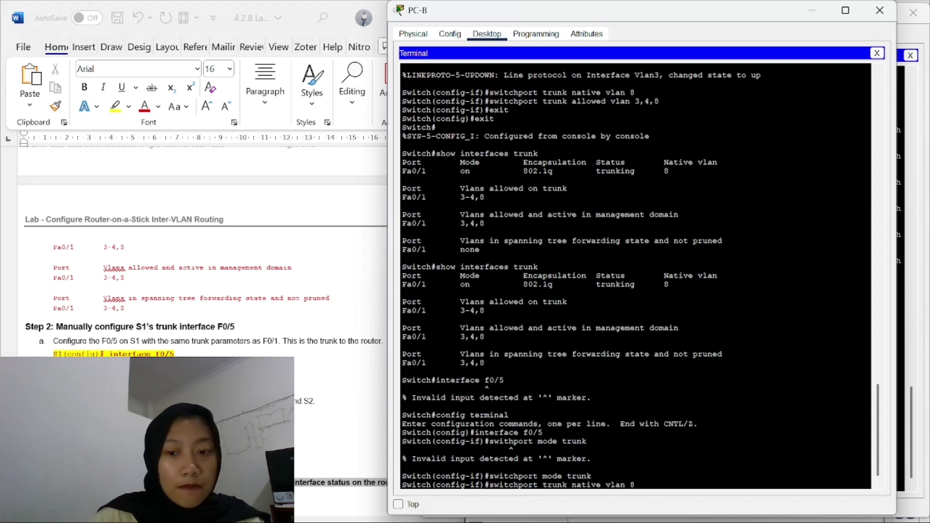
pyautogui.press('Return')
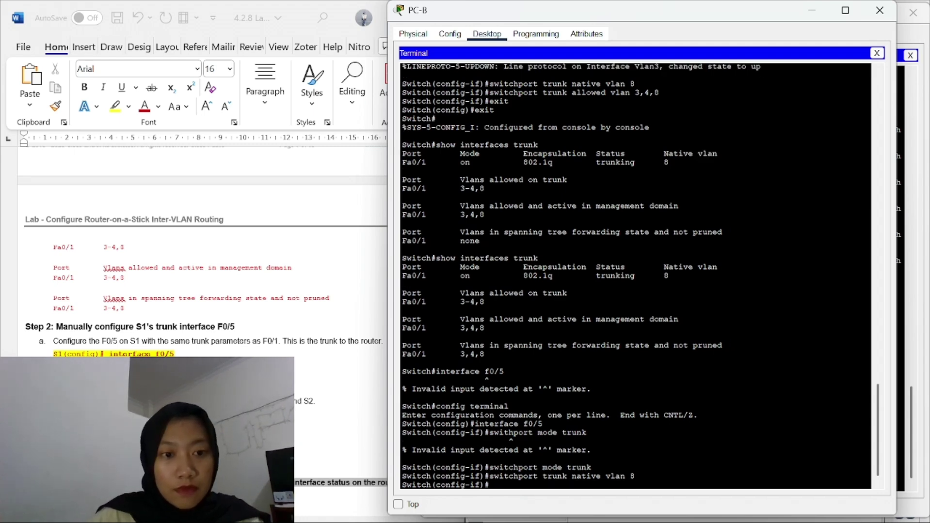
# Allow VLANs 3,4,8 on S2's f0/5 trunk with switchport trunk allowed vlan 3,4,8, adding the missing vlan keyword
pyautogui.press('Up')
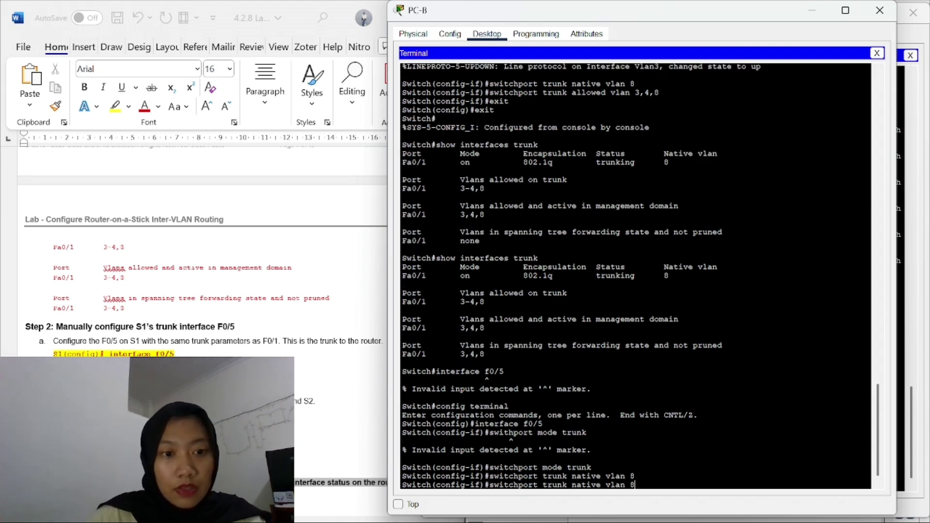
pyautogui.press('BackSpace')
pyautogui.press('BackSpace')
pyautogui.press('BackSpace')
pyautogui.press('BackSpace')
pyautogui.press('BackSpace')
pyautogui.press('BackSpace')
pyautogui.press('BackSpace')
pyautogui.press('BackSpace')
pyautogui.press('BackSpace')
pyautogui.press('BackSpace')
pyautogui.press('BackSpace')
pyautogui.press('BackSpace')
pyautogui.press('BackSpace')
pyautogui.write('a')
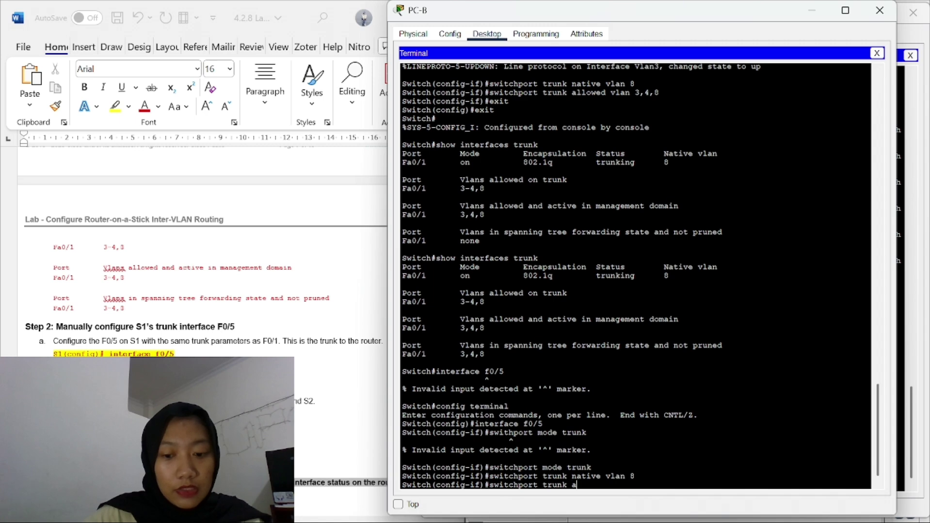
pyautogui.write('llowed')
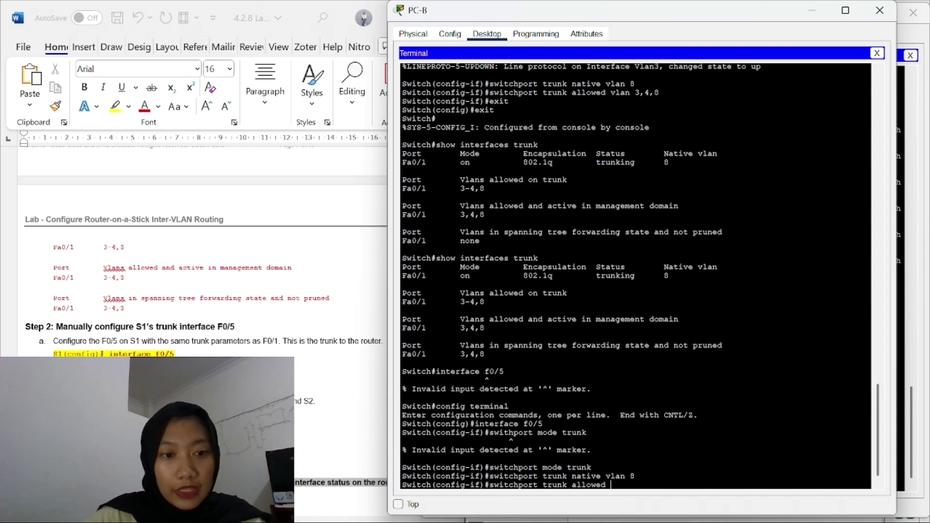
pyautogui.write(' 3,4')
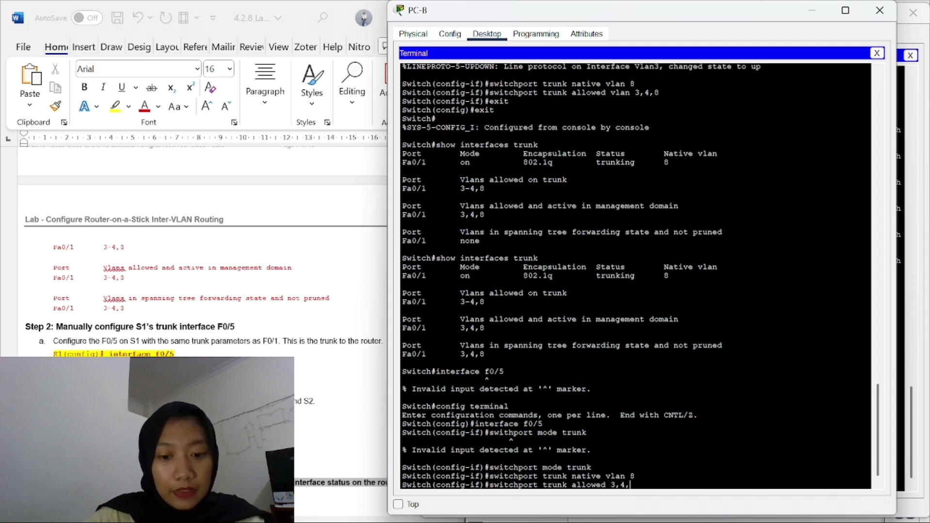
pyautogui.write(',8')
pyautogui.press('Return')
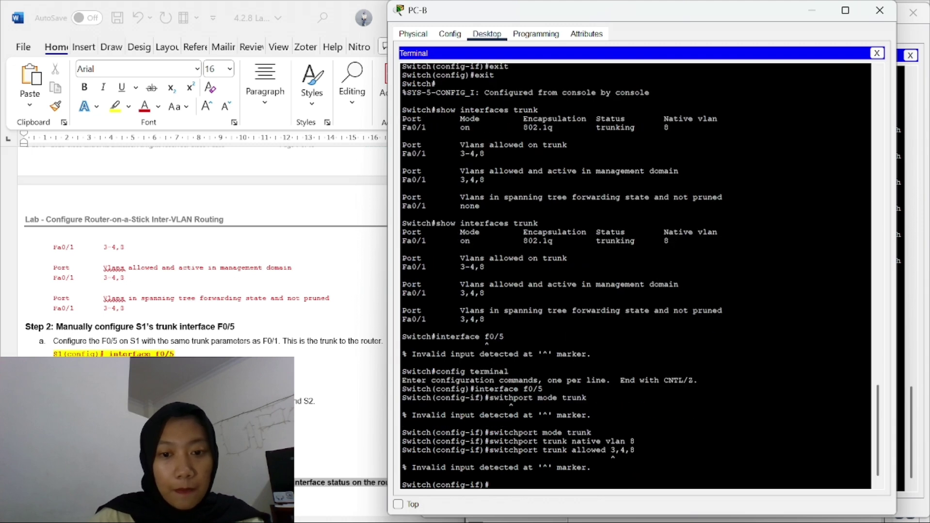
pyautogui.press('Up')
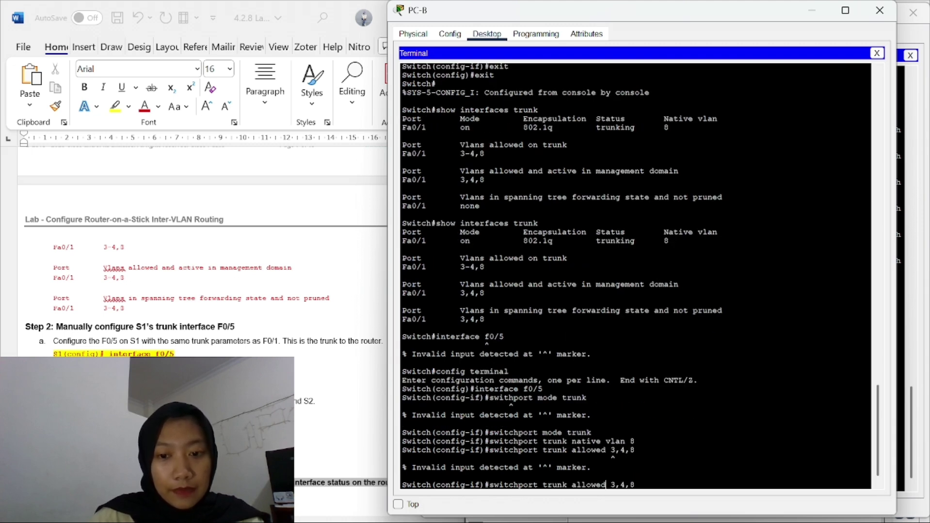
pyautogui.write('vlan')
pyautogui.press('Return')
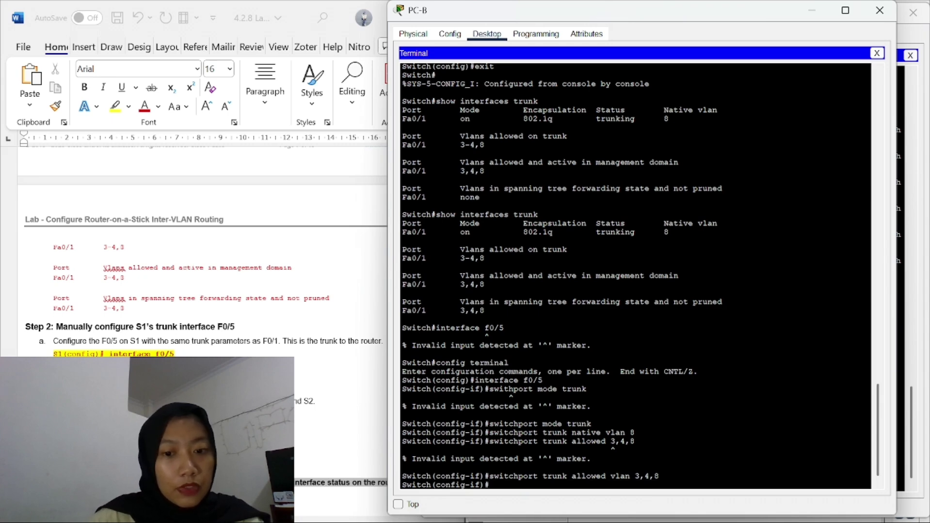
# Exit interface and global configuration modes on S2 to return to privileged EXEC mode
pyautogui.write('exi')
pyautogui.write('t')
pyautogui.press('Return')
pyautogui.write('exit')
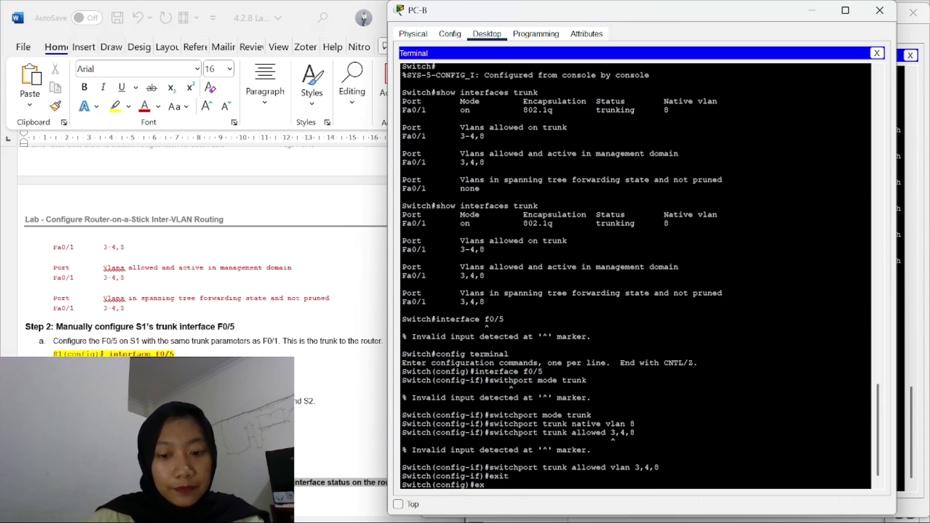
pyautogui.press('Return')
pyautogui.press('Return')
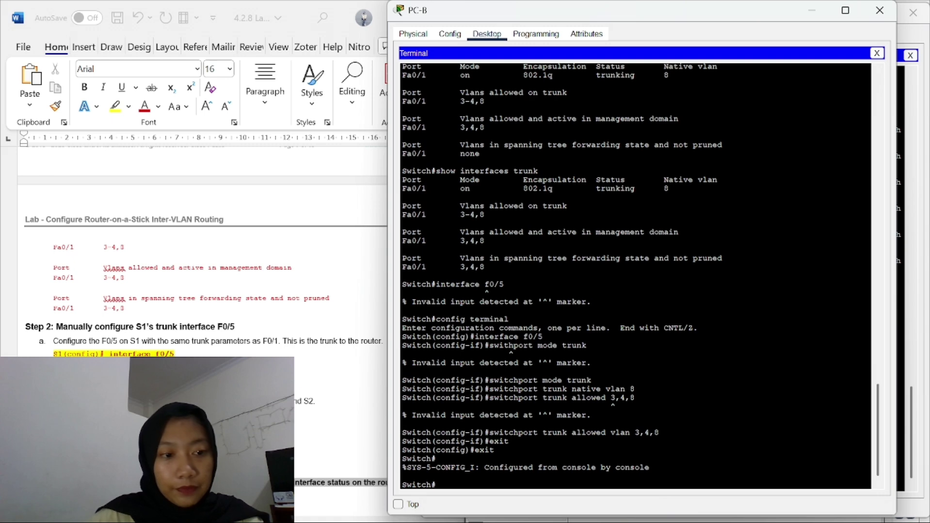
# Save S2's running configuration with copy running-config startup-config, accepting the default destination filename
pyautogui.write('copy eun')
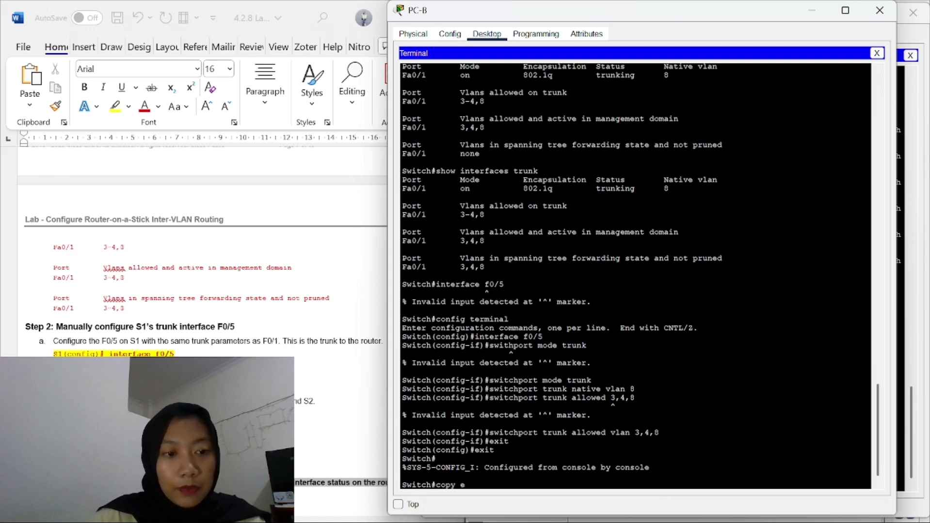
pyautogui.press('BackSpace')
pyautogui.press('BackSpace')
pyautogui.press('BackSpace')
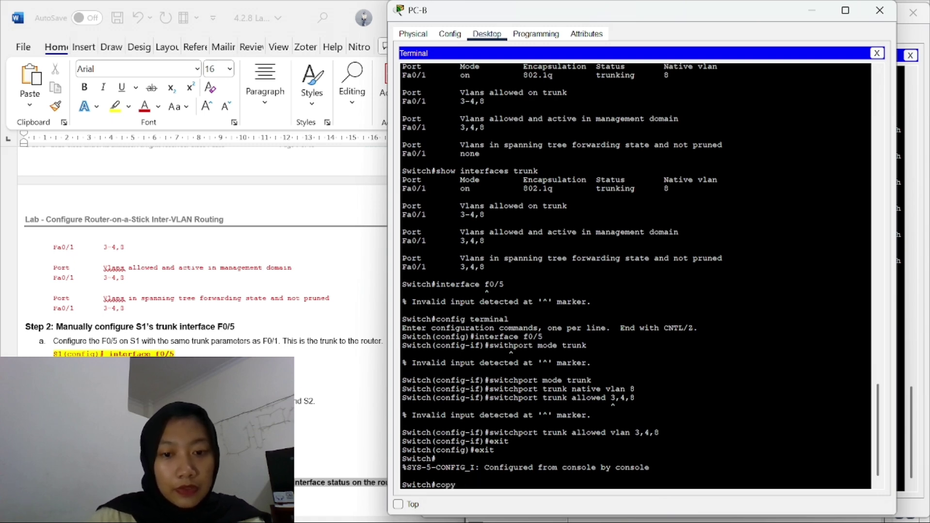
pyautogui.write('runnig')
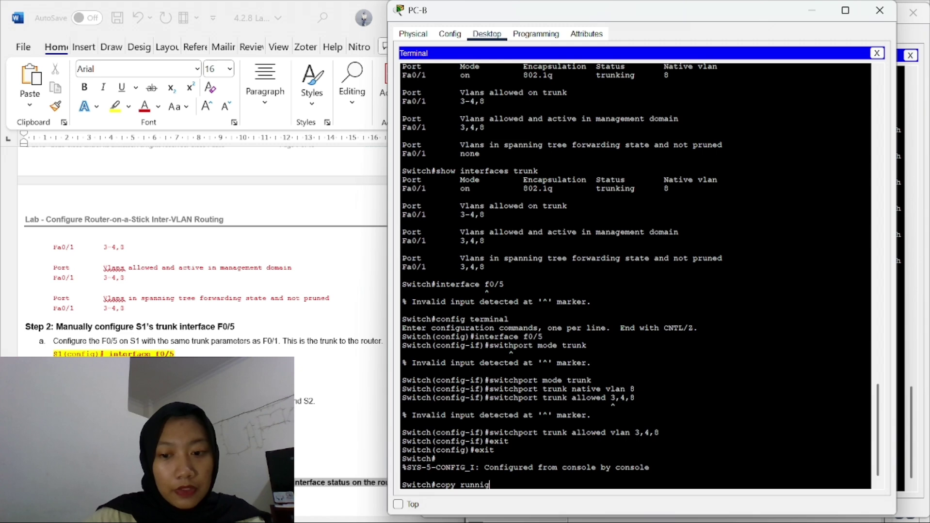
pyautogui.write('-con')
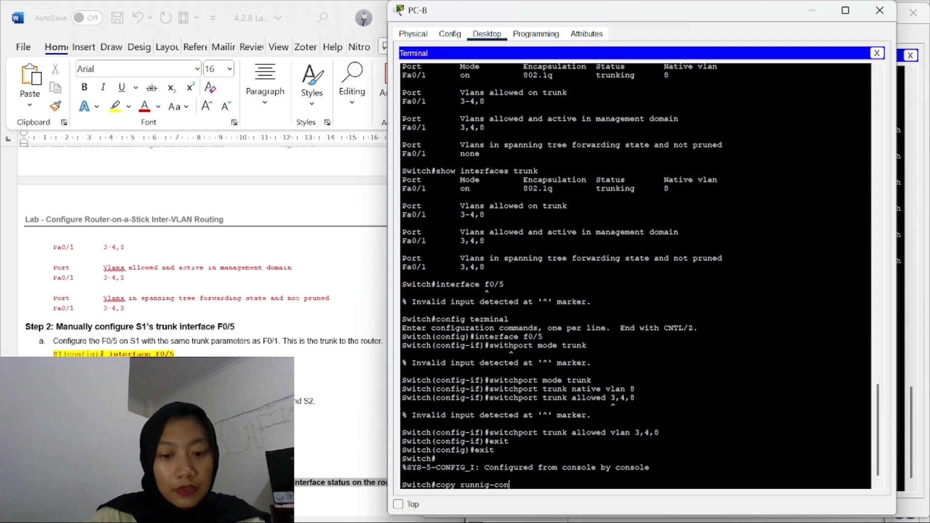
pyautogui.write('fig start')
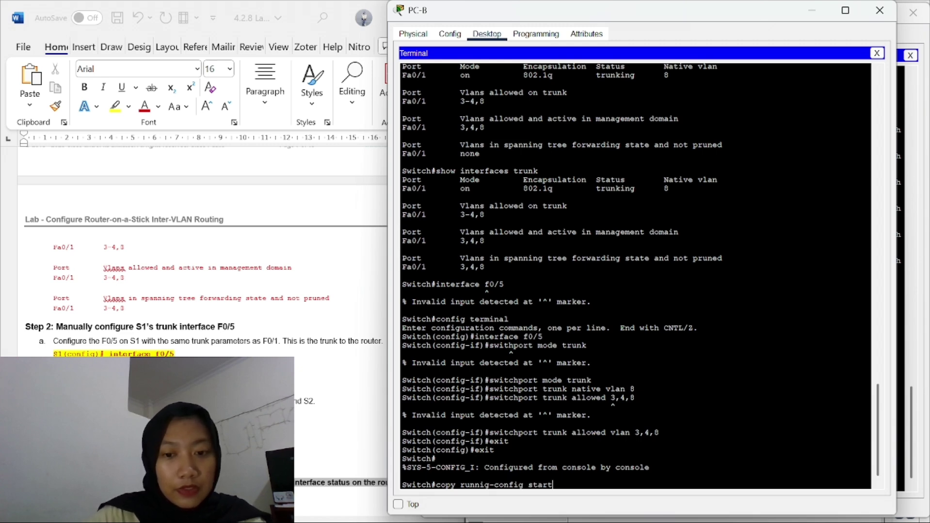
pyautogui.write('up-')
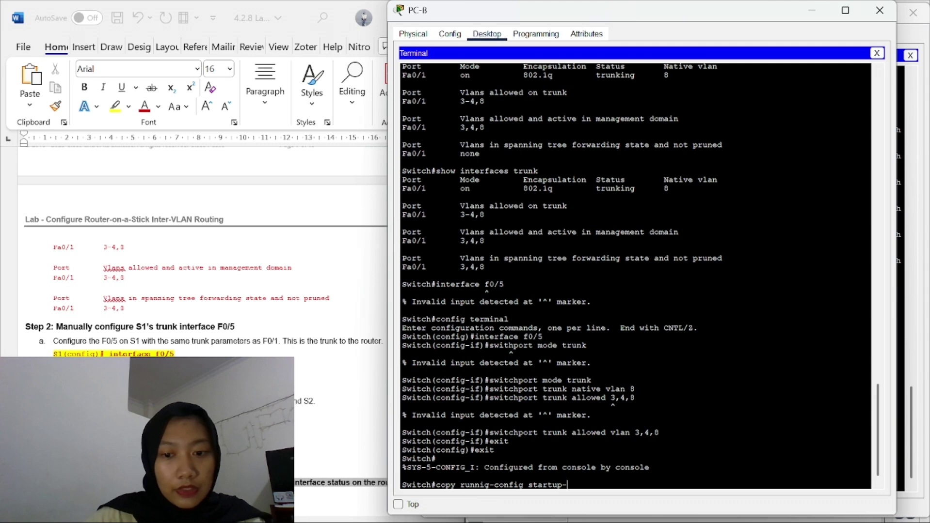
pyautogui.write('config')
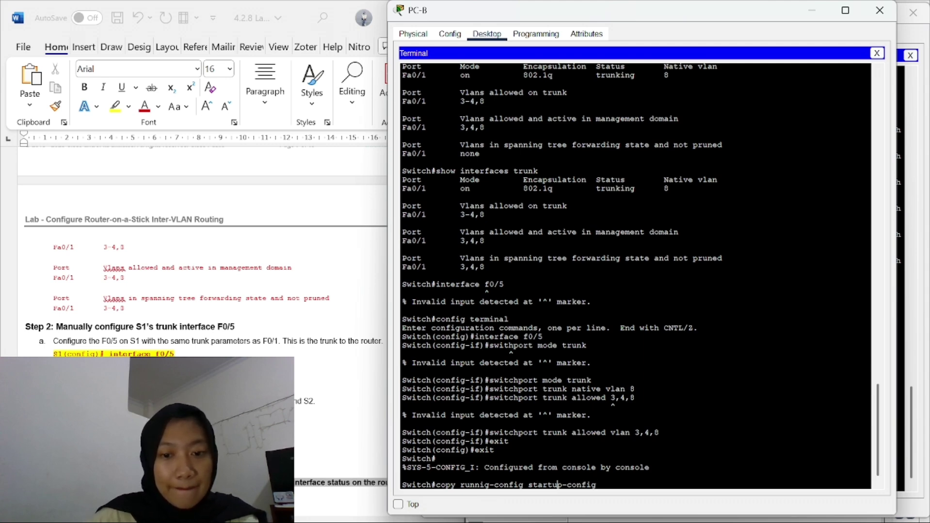
pyautogui.press('Left')
pyautogui.press('Left')
pyautogui.press('Left')
pyautogui.press('Left')
pyautogui.press('Left')
pyautogui.press('Left')
pyautogui.press('Left')
pyautogui.press('Left')
pyautogui.press('Left')
pyautogui.press('Left')
pyautogui.press('Left')
pyautogui.press('Left')
pyautogui.press('Left')
pyautogui.write('n')
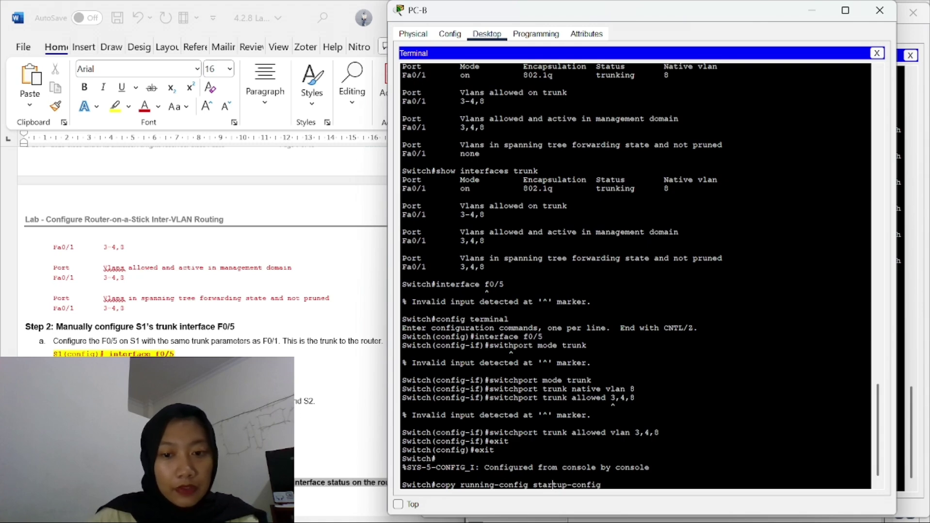
pyautogui.press('Return')
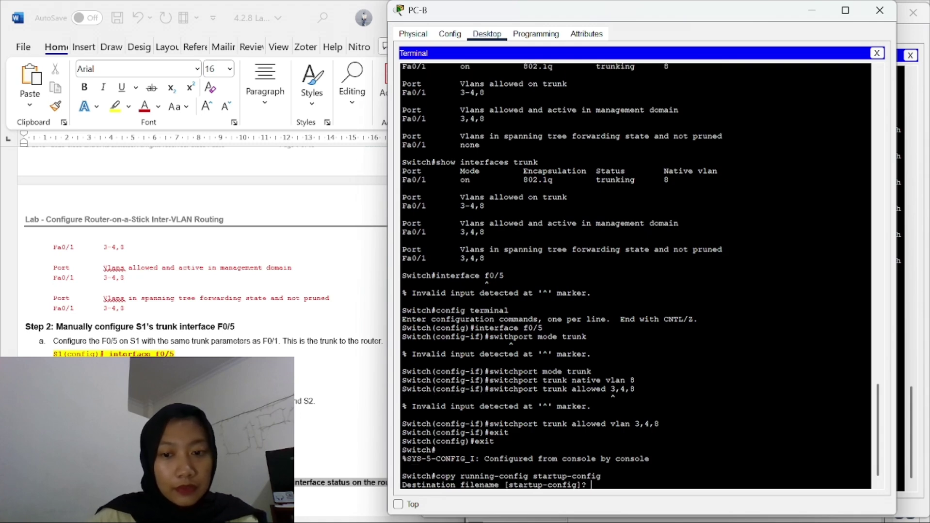
pyautogui.press('Return')
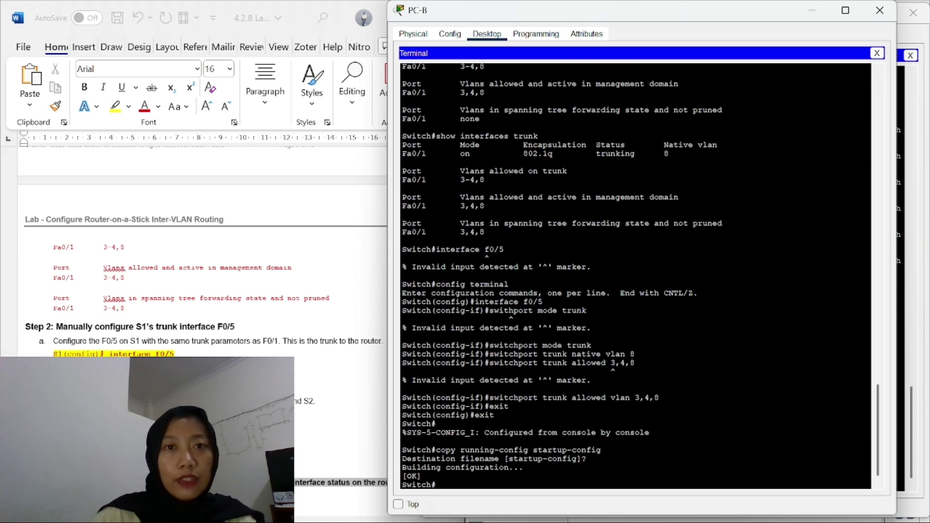
# Run show interfaces trunk again on S2 from PC-B's terminal to verify trunking
pyautogui.scroll(-10, 295, 381)
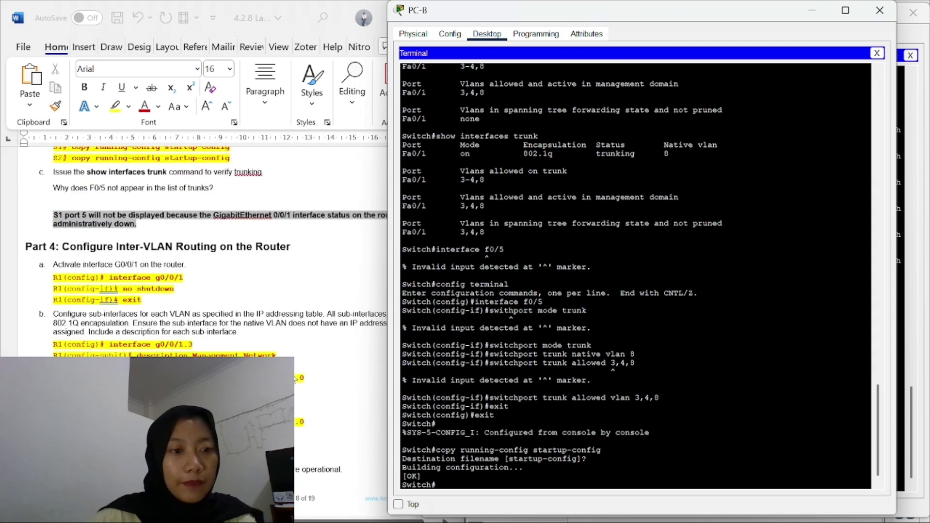
pyautogui.scroll(5, 294, 381)
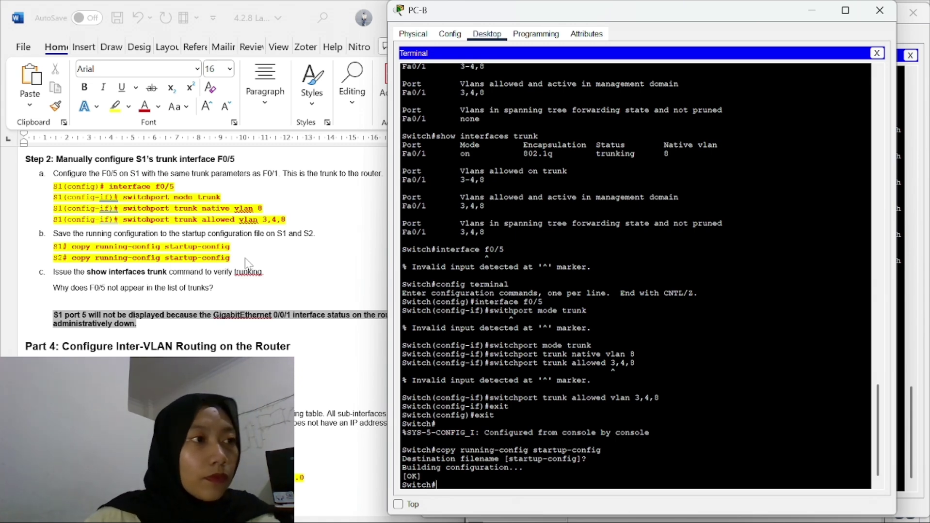
pyautogui.press('Up')
pyautogui.press('Up')
pyautogui.press('Up')
pyautogui.press('Up')
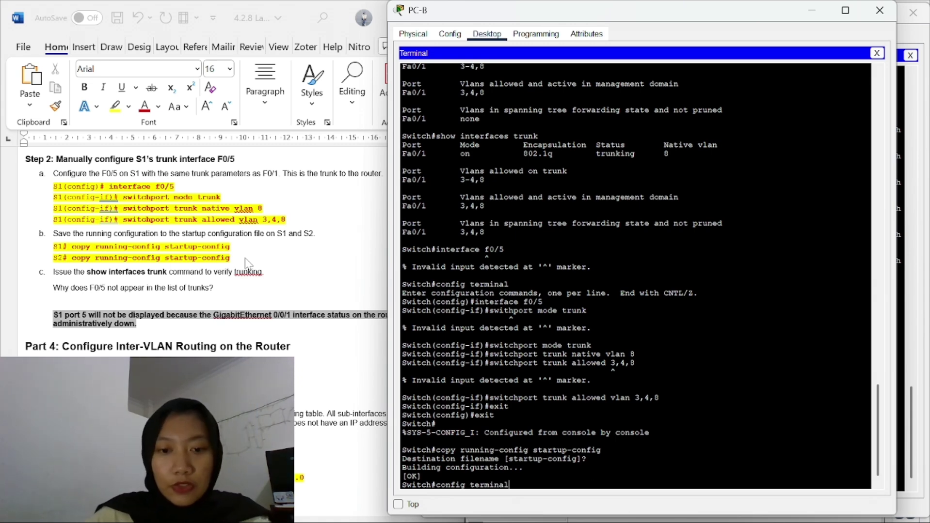
pyautogui.press('Down')
pyautogui.press('Down')
pyautogui.press('Up')
pyautogui.press('Up')
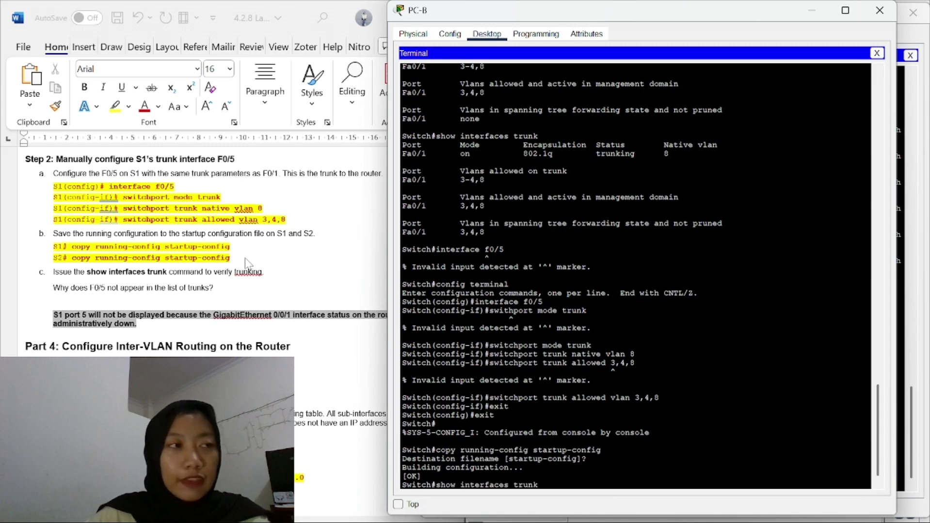
pyautogui.press('Return')
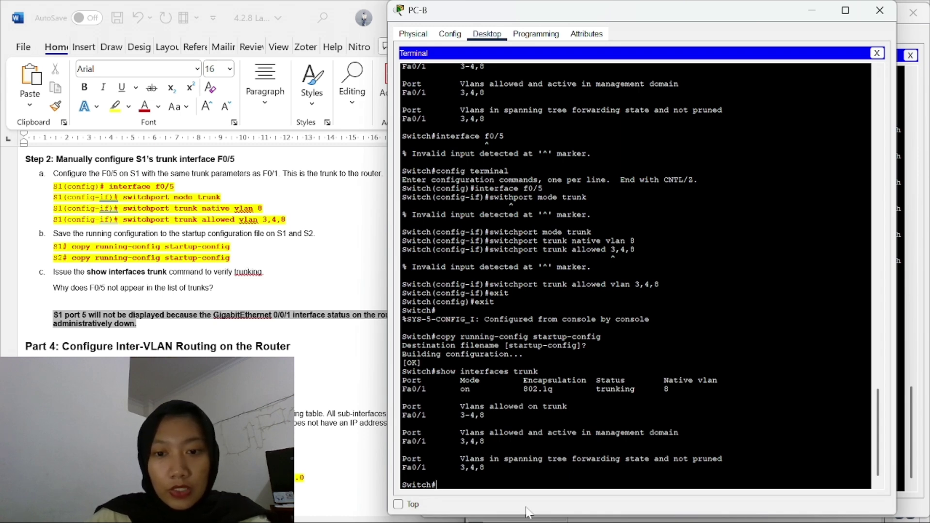
# Run show interface trunk on S1 from PC-A's terminal to verify trunking
pyautogui.click(806, 14)
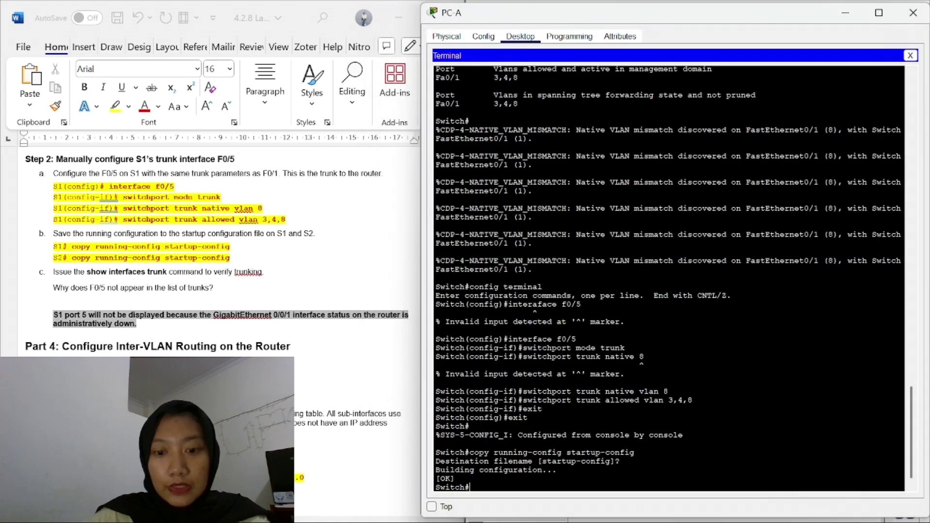
pyautogui.press('Up')
pyautogui.press('Up')
pyautogui.press('Up')
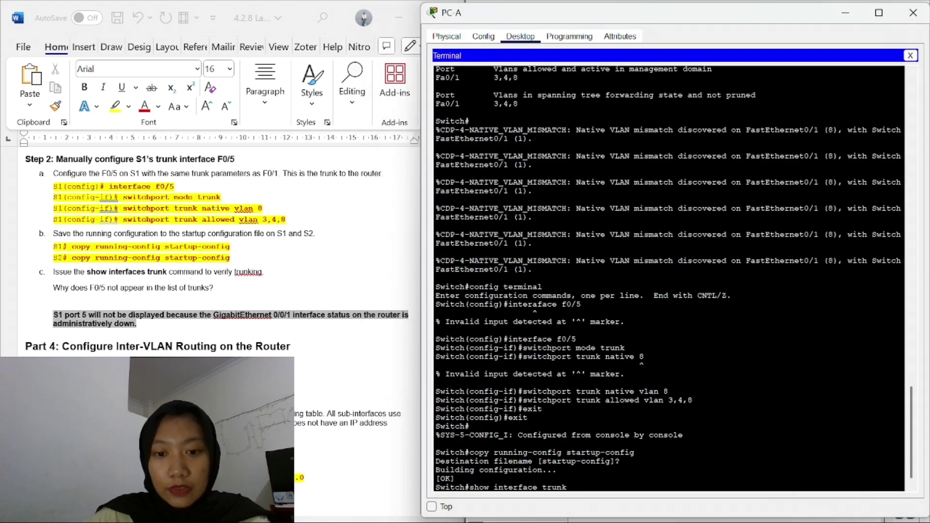
pyautogui.press('Return')
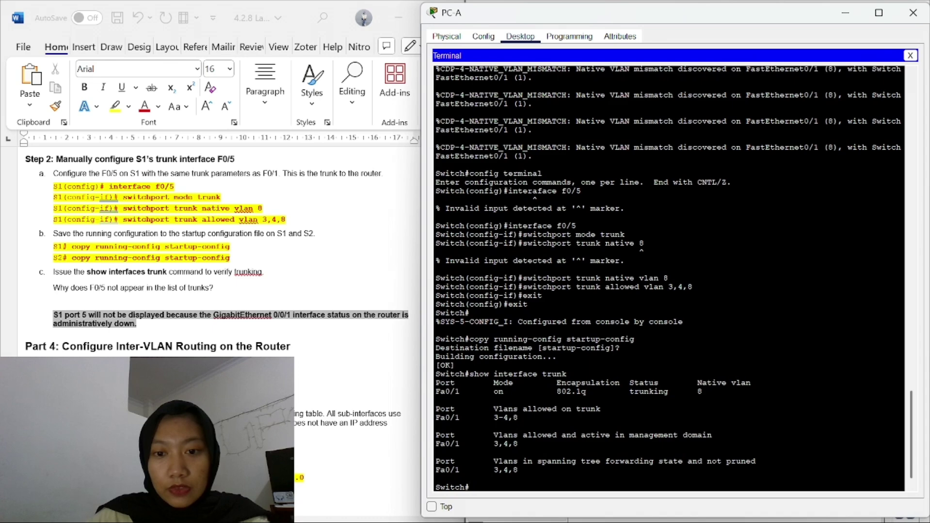
# Open router R1's command line and answer no to the initial configuration dialog
pyautogui.click(845, 17)
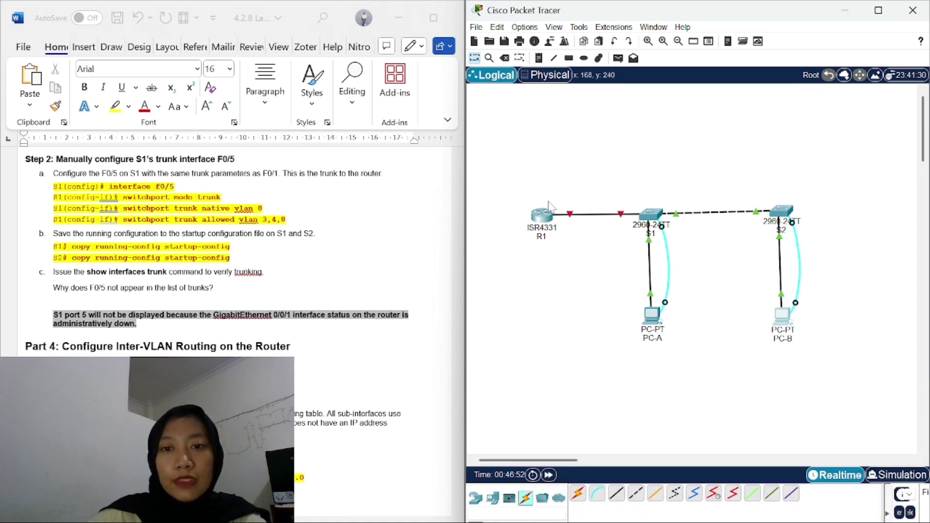
pyautogui.click(543, 216)
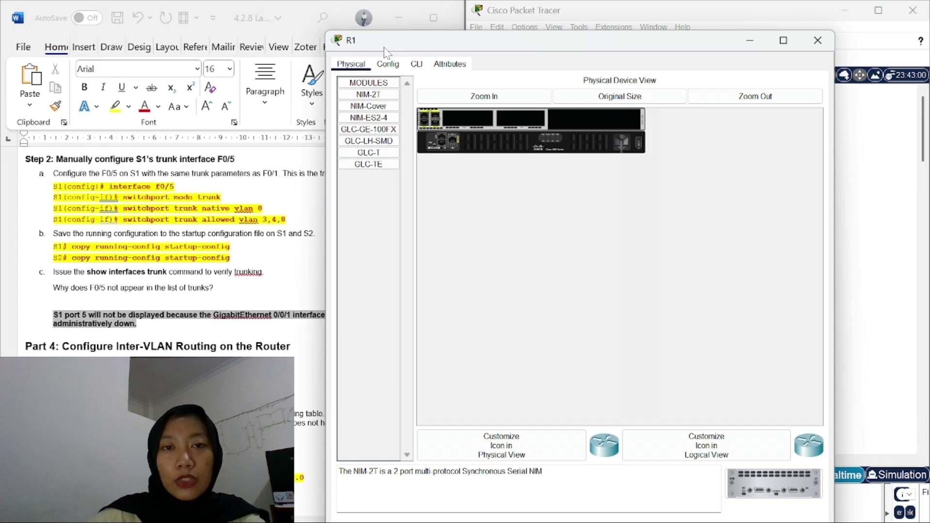
pyautogui.click(416, 64)
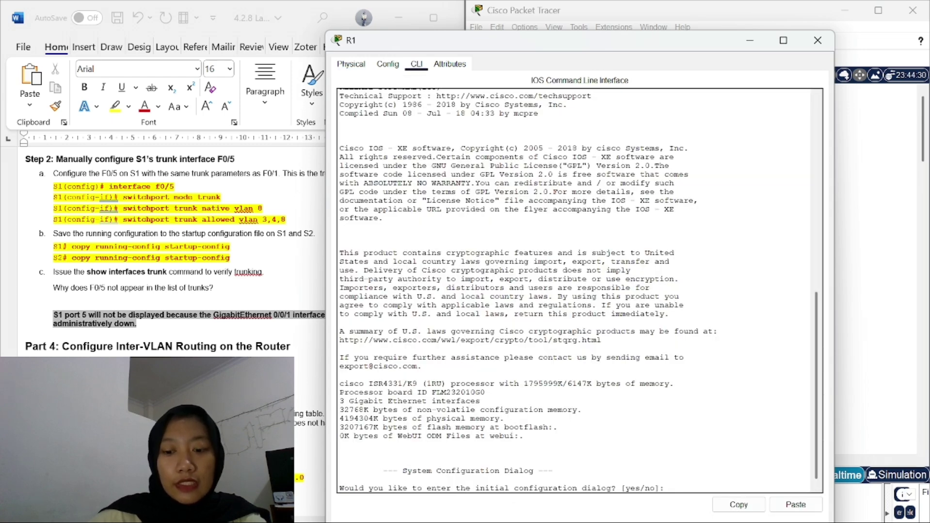
pyautogui.write('no')
pyautogui.press('Return')
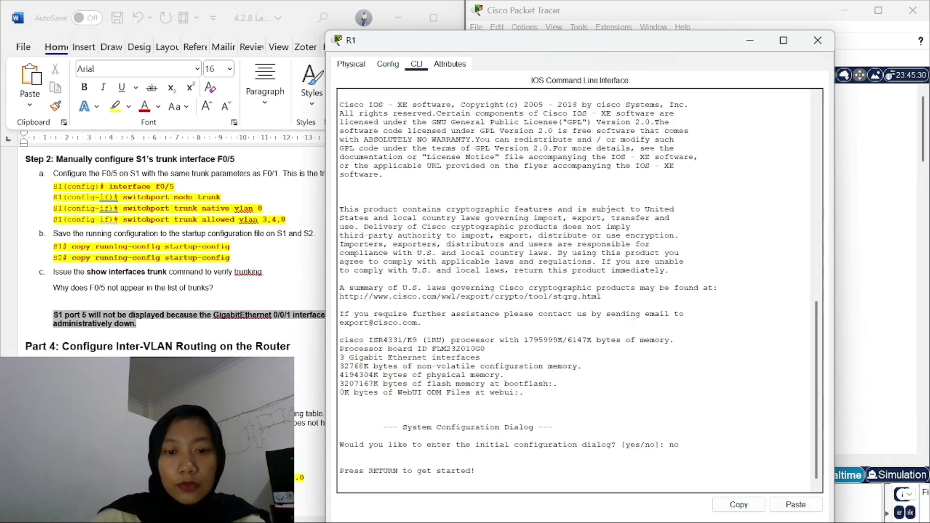
pyautogui.press('Return')
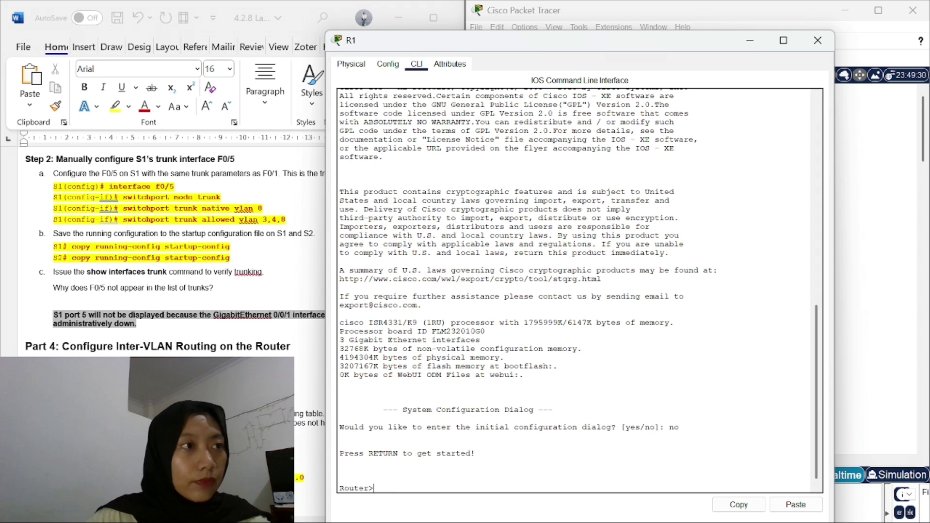
# Enter privileged EXEC mode on R1 with enable, and global configuration mode with config terminal
pyautogui.write('enable')
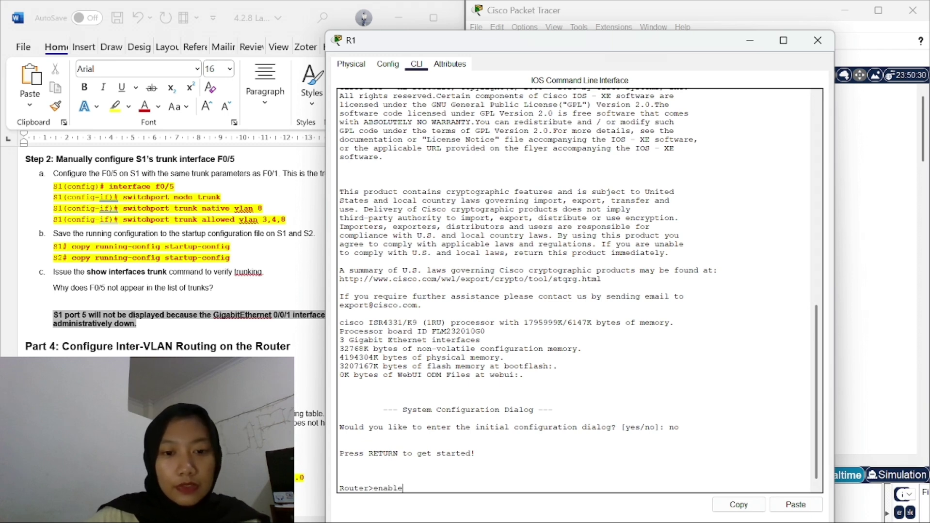
pyautogui.press('Return')
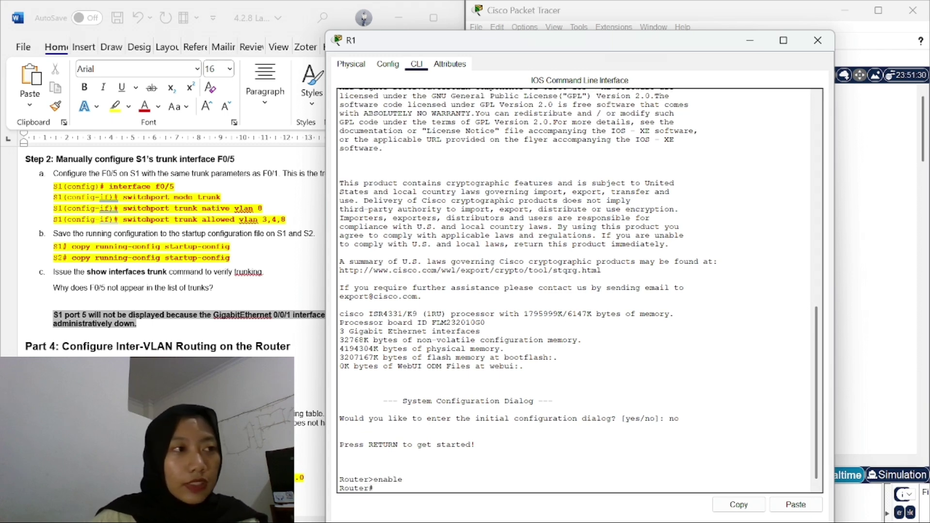
pyautogui.write('config')
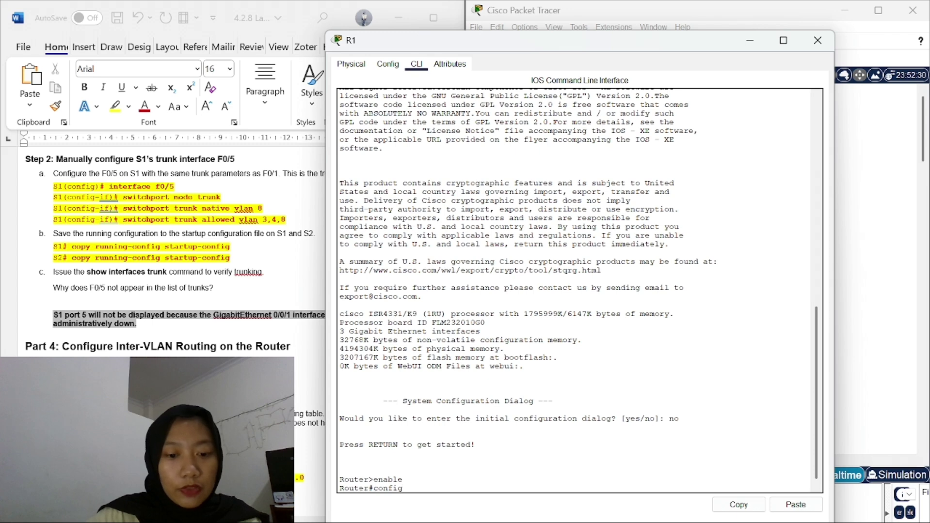
pyautogui.write(' terminal')
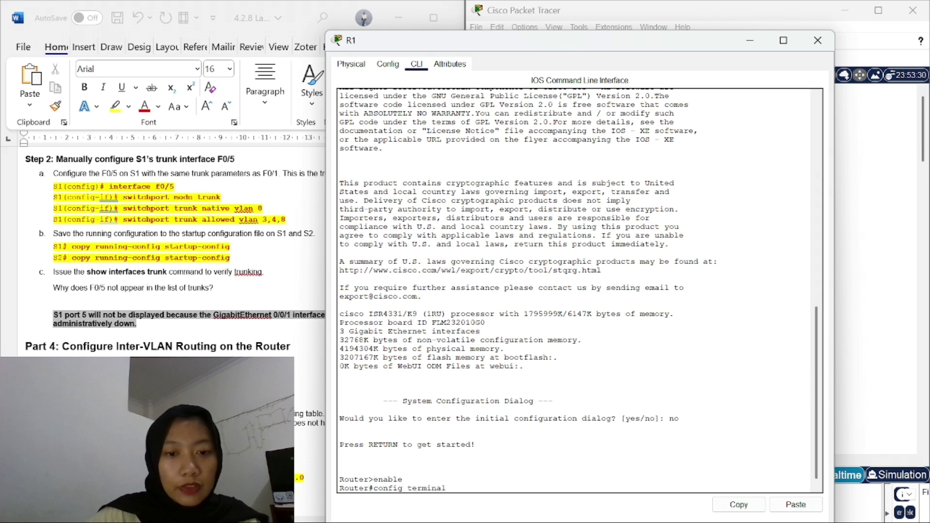
pyautogui.press('Return')
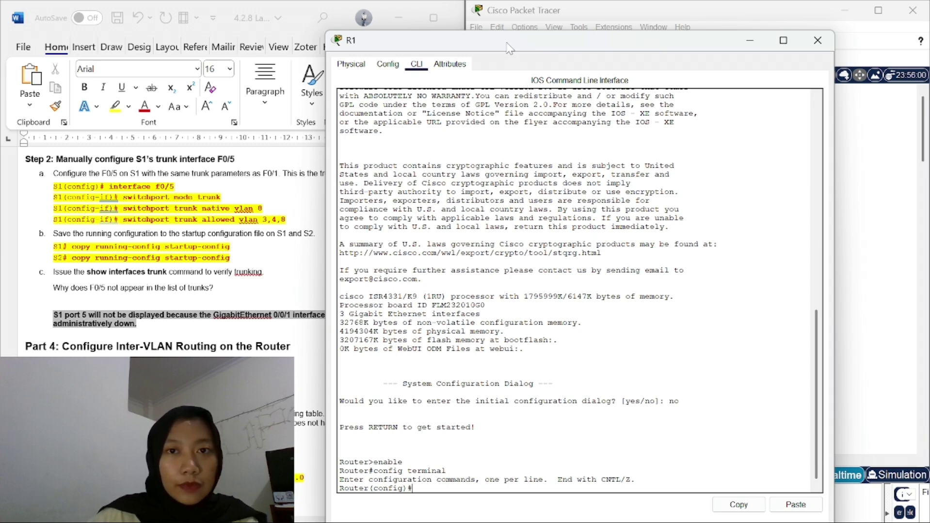
# Enter interface configuration mode for g0/0/1 on R1, following Part 4 of the lab instructions
pyautogui.moveTo(509, 47); pyautogui.dragTo(549, 35)
pyautogui.scroll(-3, 247, 209)
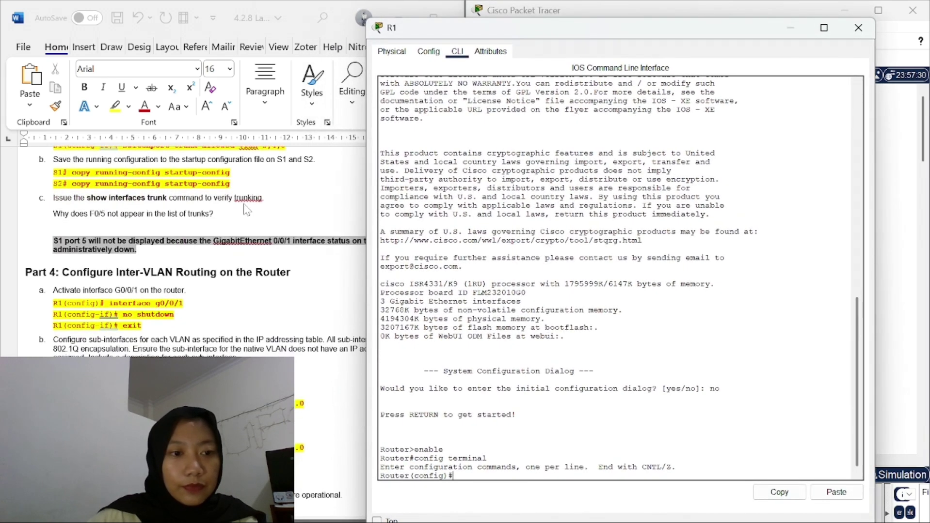
pyautogui.scroll(-2, 246, 209)
pyautogui.scroll(-2, 246, 210)
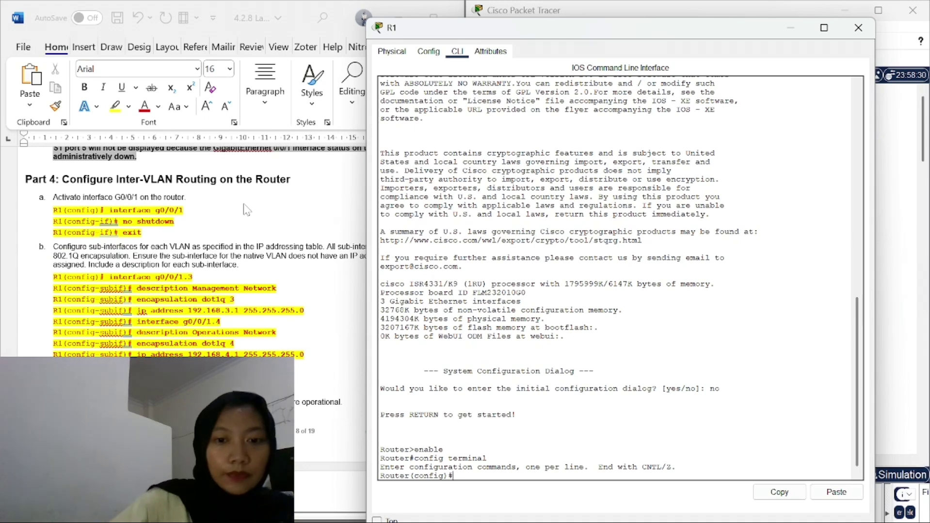
pyautogui.write('interface')
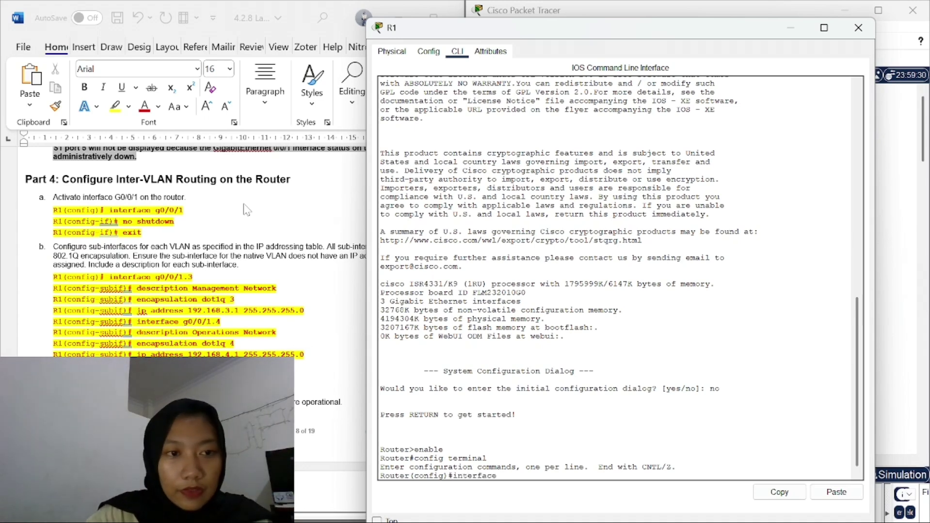
pyautogui.write(' g0.')
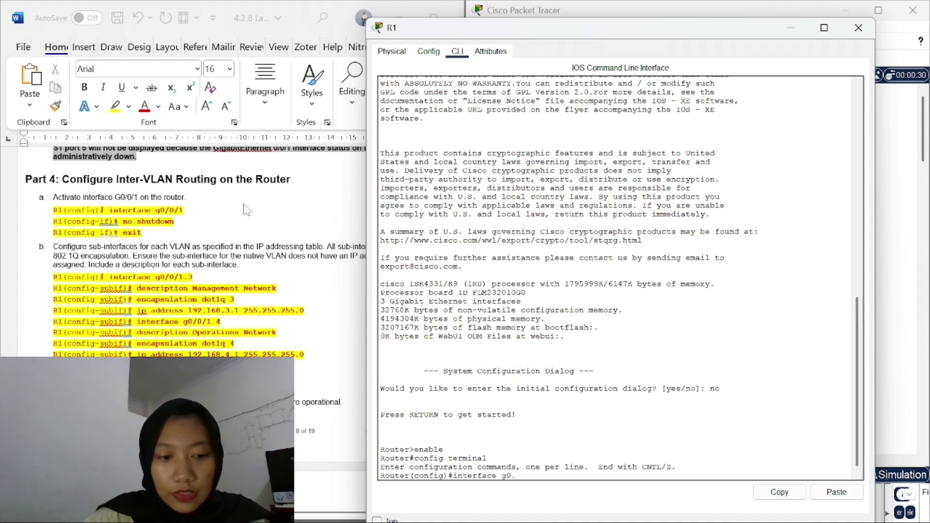
pyautogui.press('BackSpace')
pyautogui.write('/1')
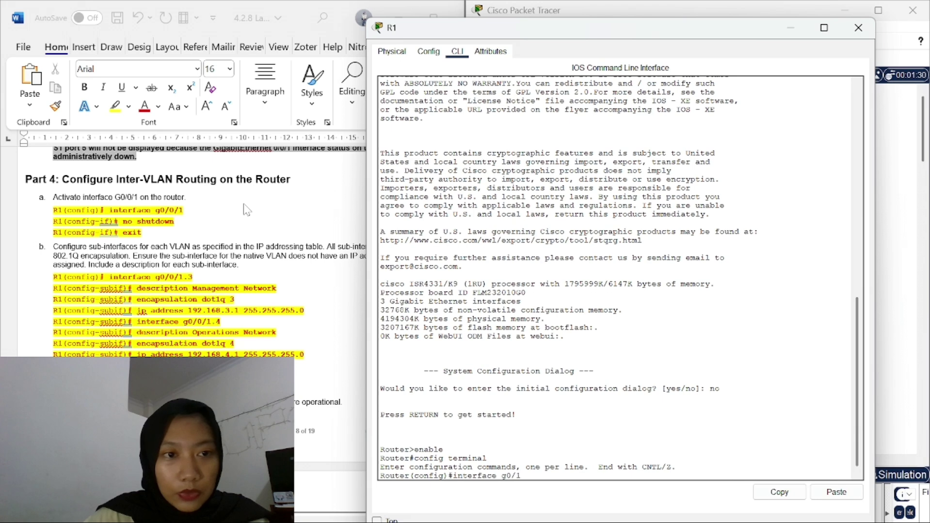
pyautogui.press('BackSpace')
pyautogui.write('0/1')
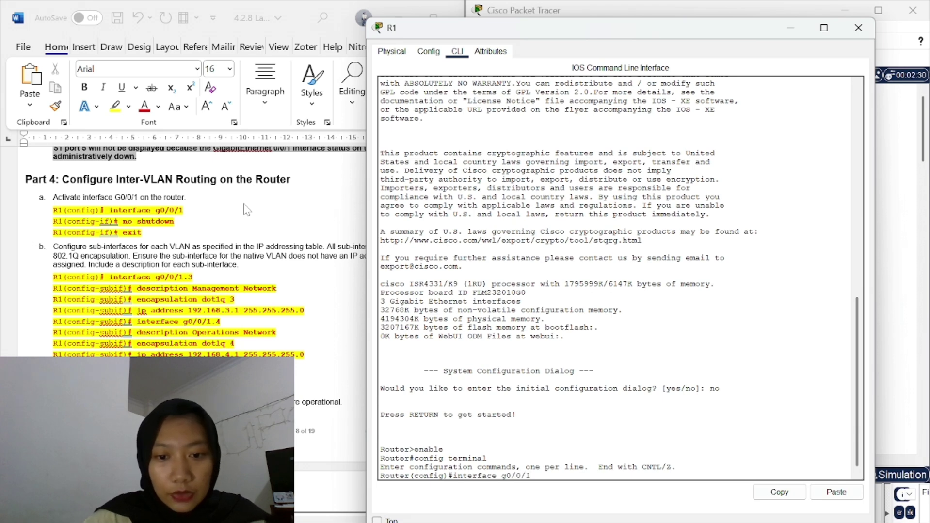
pyautogui.press('Return')
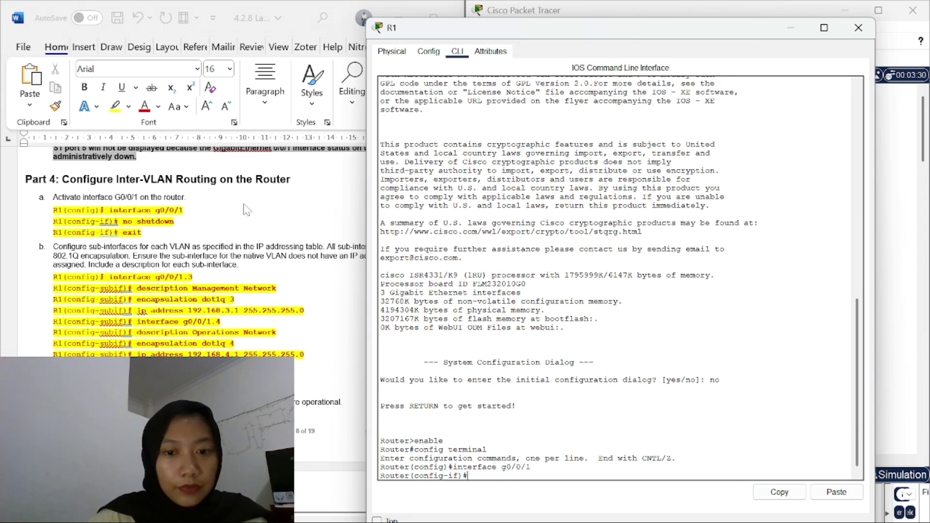
# Activate R1's g0/0/1 interface with no shutdown and exit to global configuration mode
pyautogui.write('no shur')
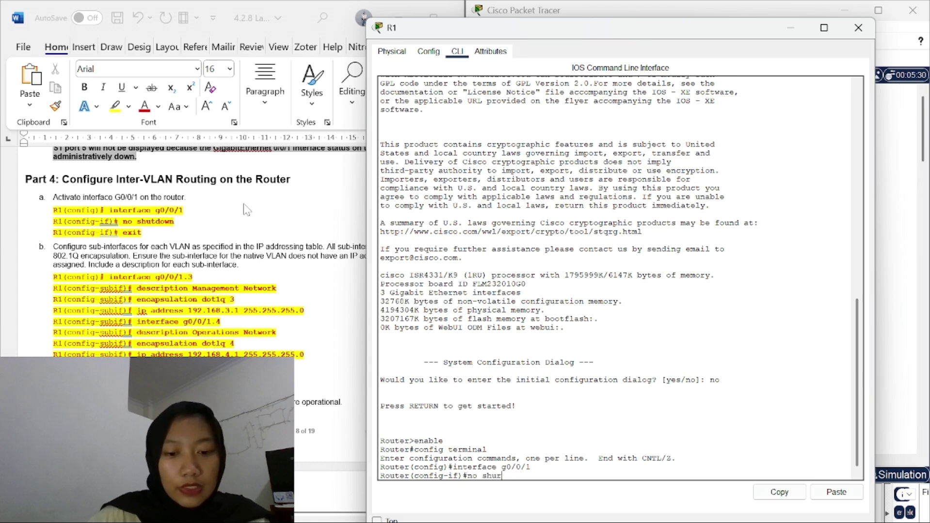
pyautogui.write('down')
pyautogui.press('BackSpace')
pyautogui.press('BackSpace')
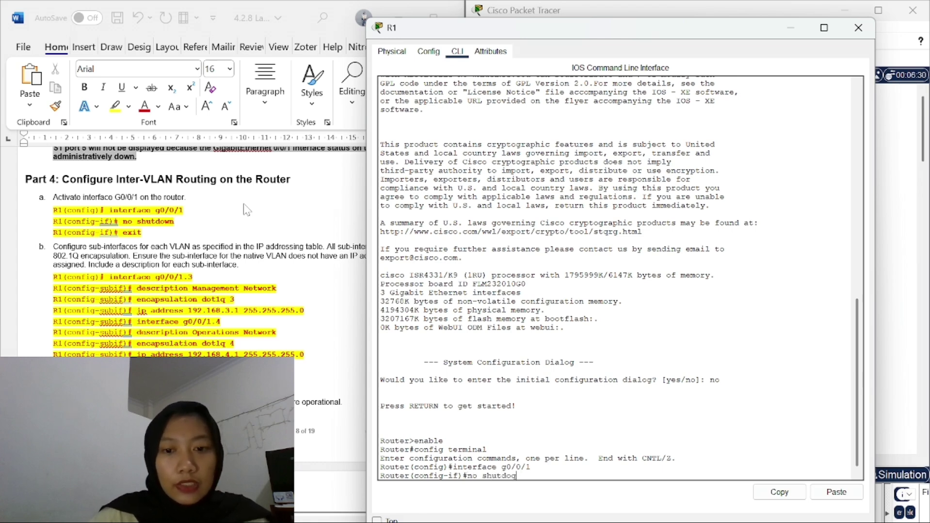
pyautogui.write('wn')
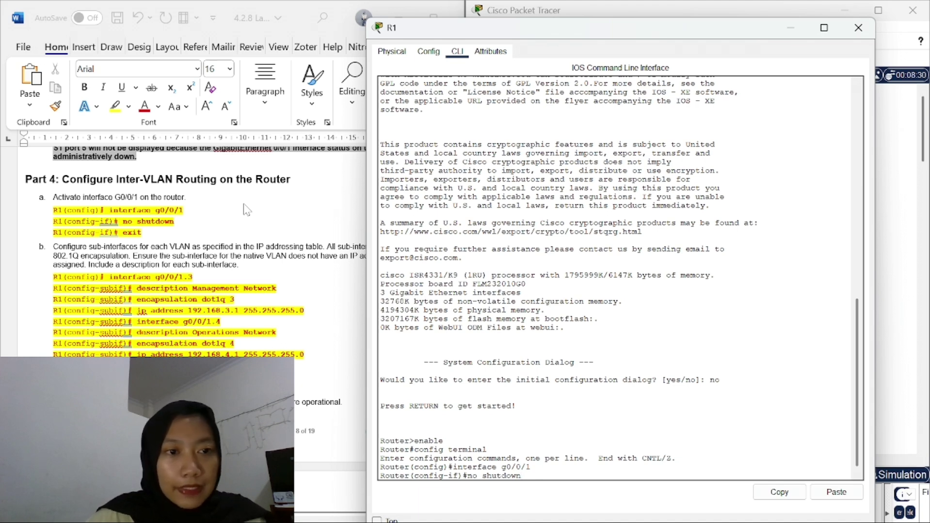
pyautogui.press('Return')
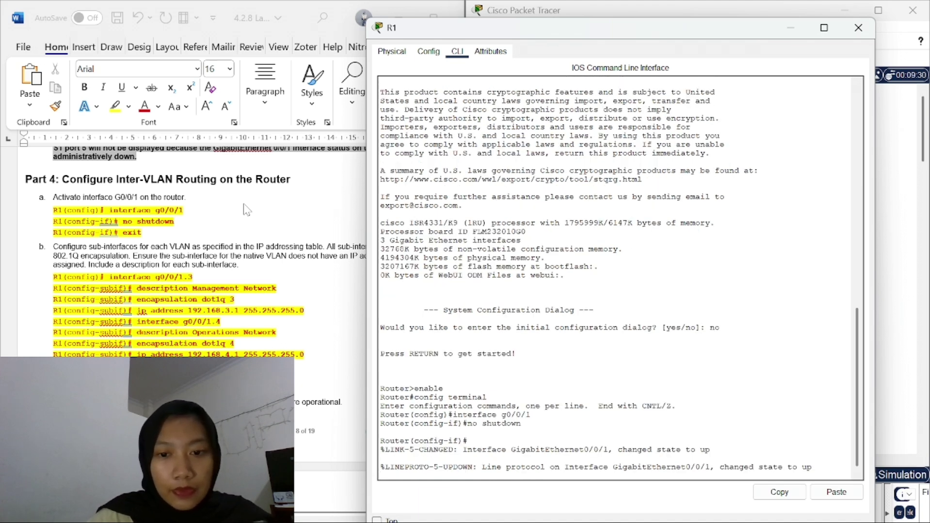
pyautogui.press('Return')
pyautogui.write('exit')
pyautogui.press('Return')
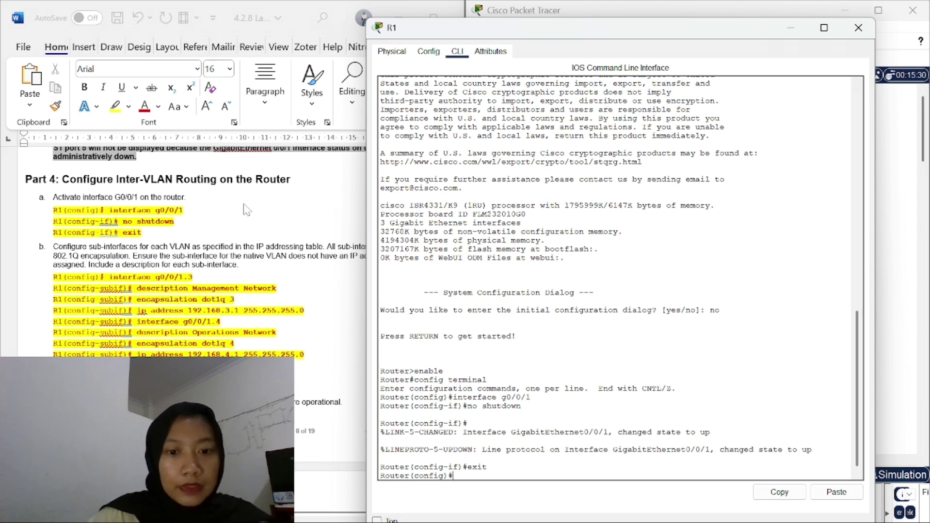
# Create sub-interface g0/0/1.3 on R1 and enter its configuration mode
pyautogui.write('interface')
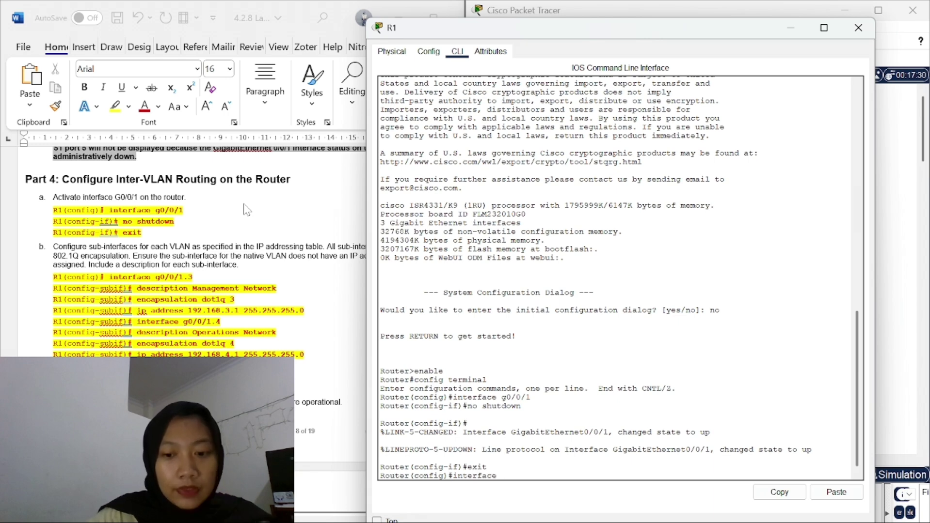
pyautogui.write(' g0')
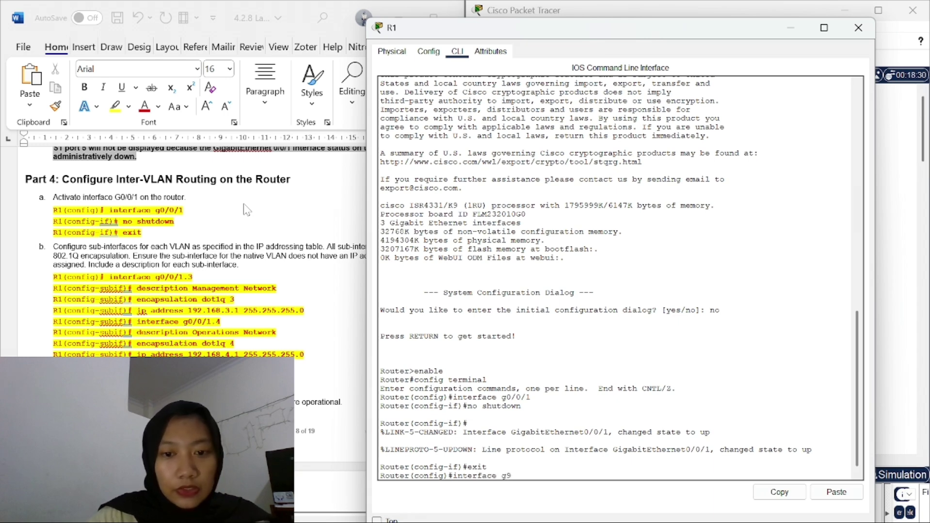
pyautogui.write('/')
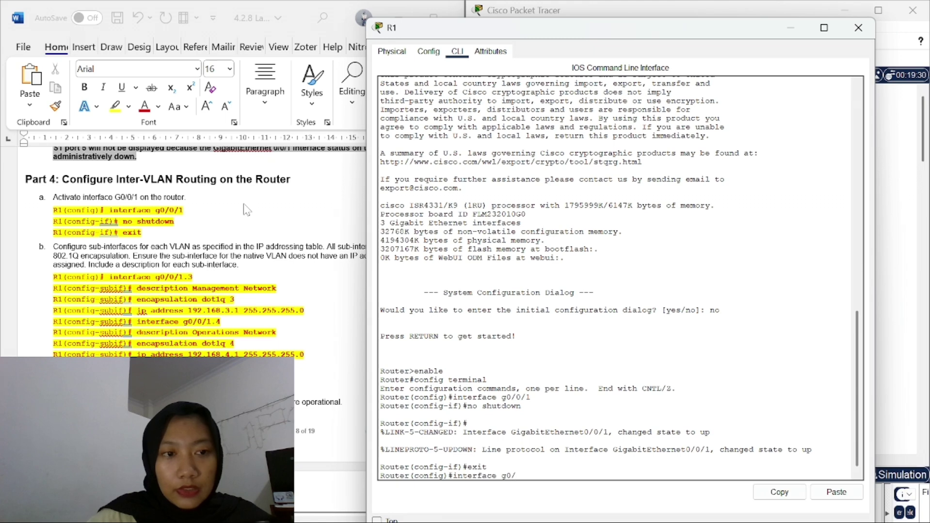
pyautogui.write('0')
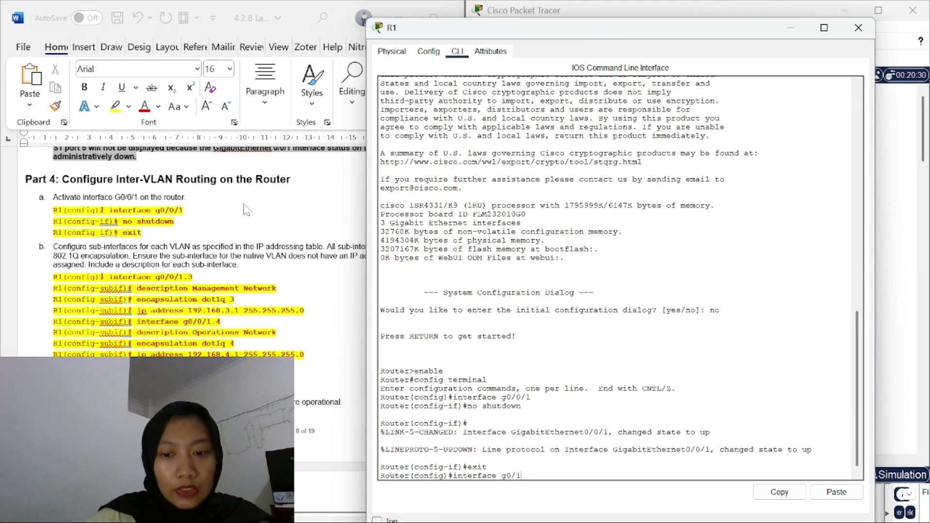
pyautogui.write('/1')
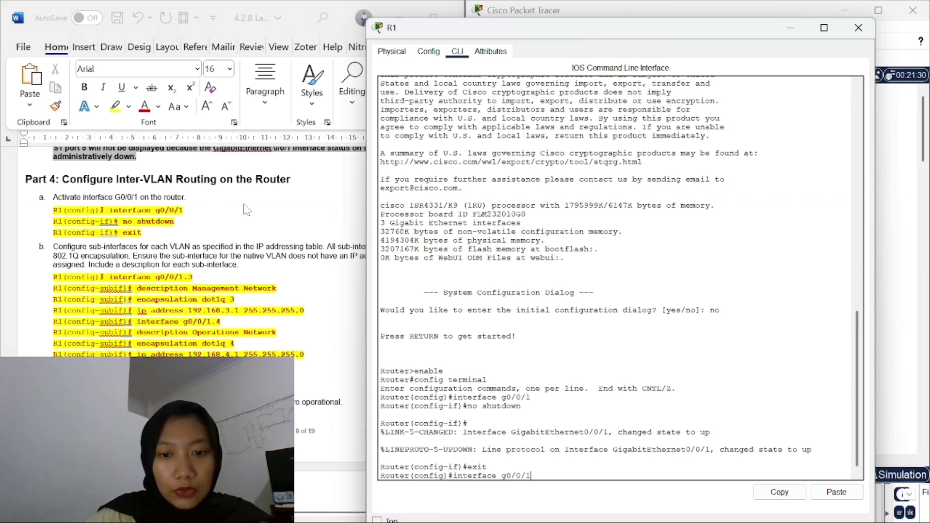
pyautogui.write('.3')
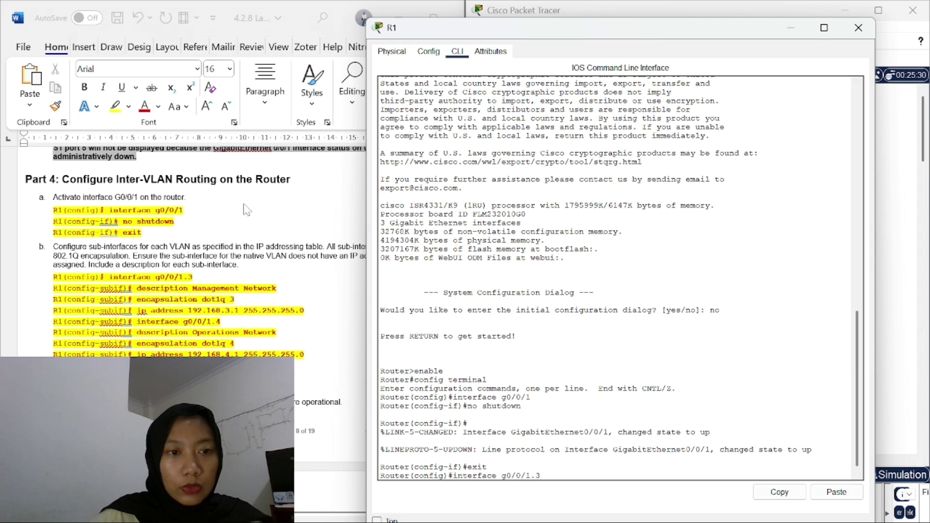
pyautogui.press('Return')
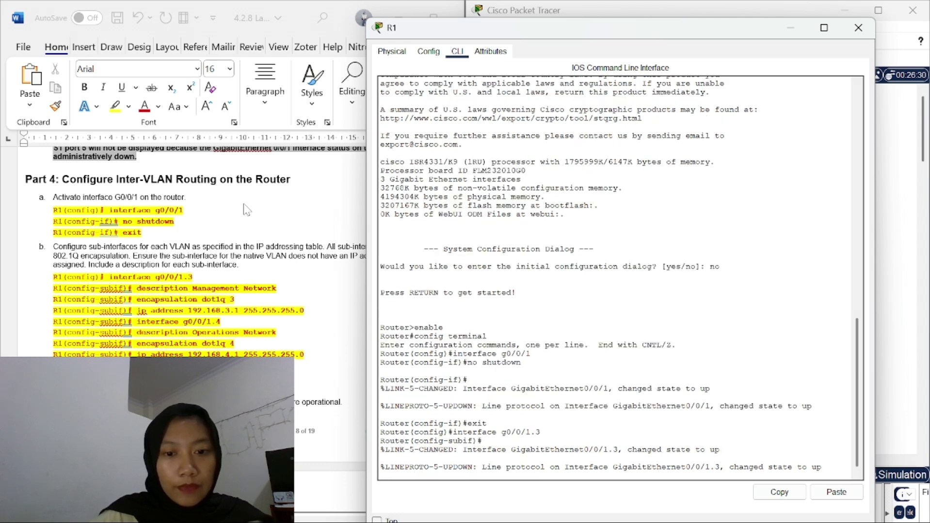
pyautogui.press('Return')
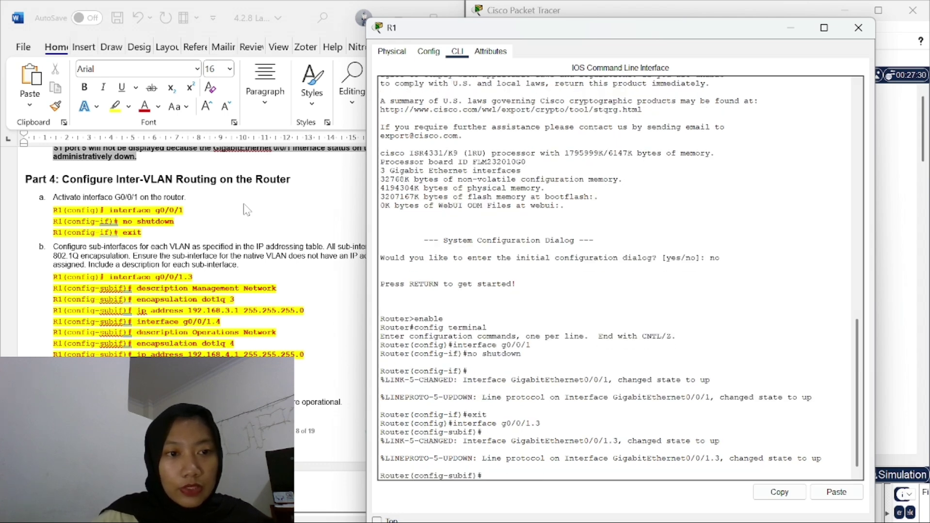
# Set the description of sub-interface g0/0/1.3 to Management Network
pyautogui.write('desc')
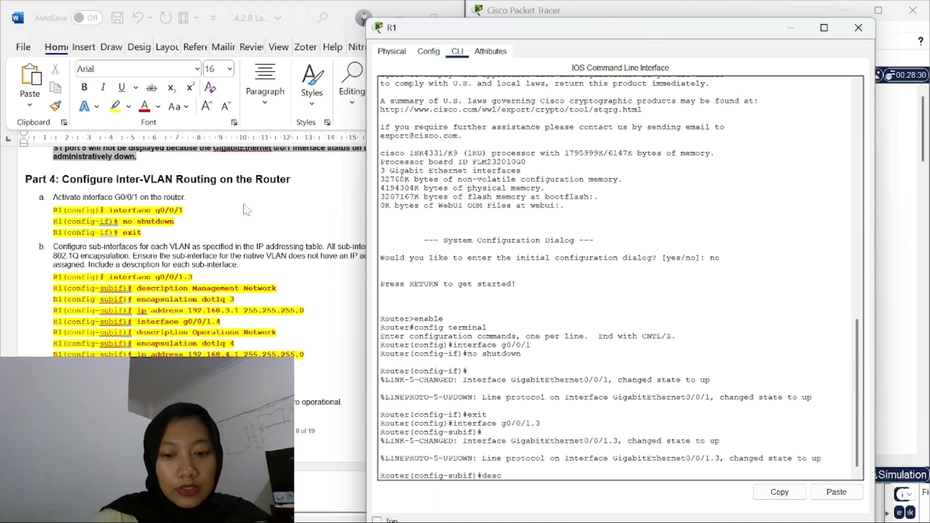
pyautogui.write('ription')
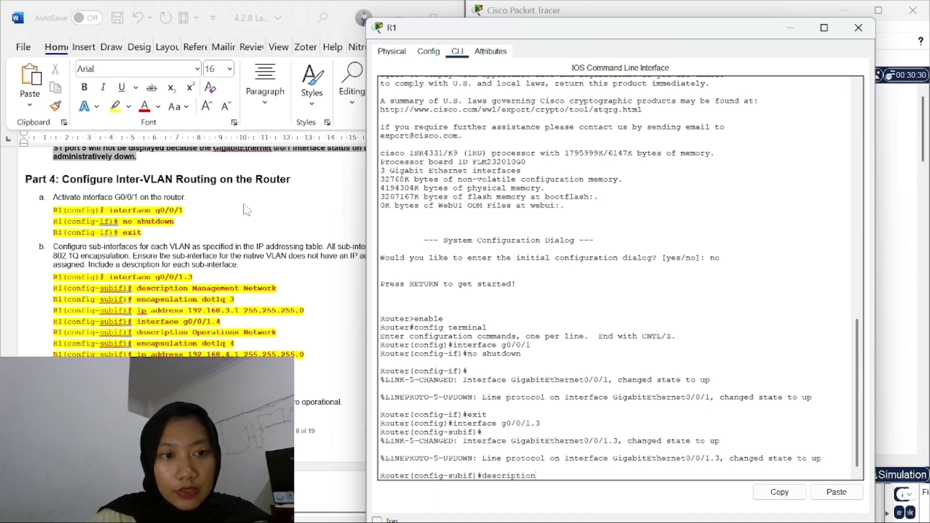
pyautogui.write(' Managemen')
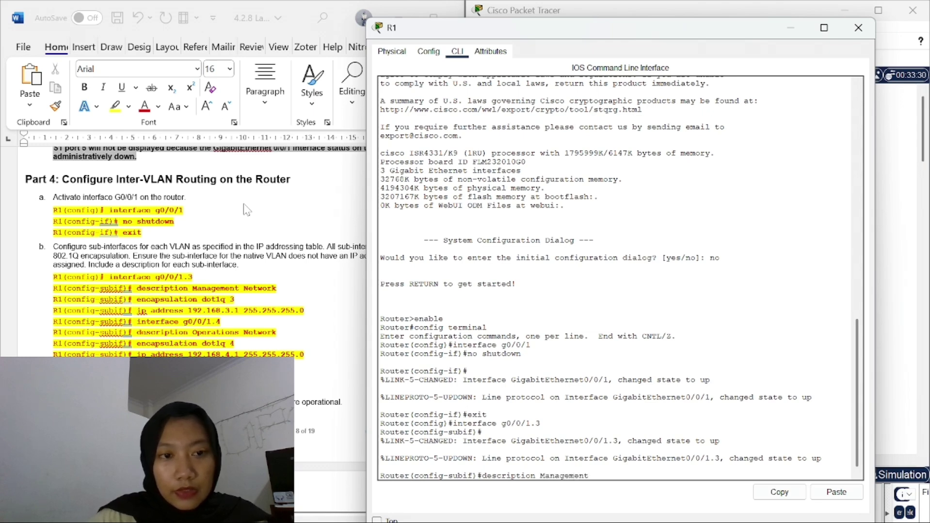
pyautogui.write('t ')
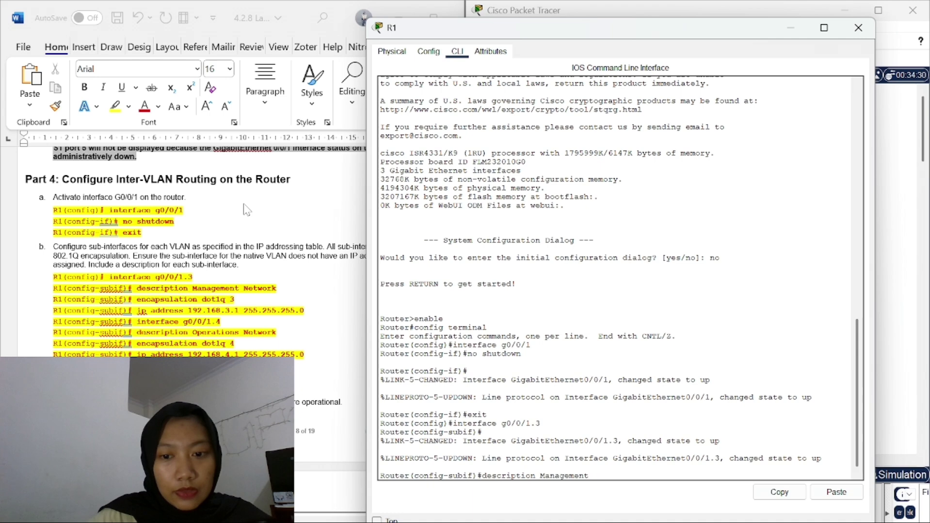
pyautogui.write('  Netw')
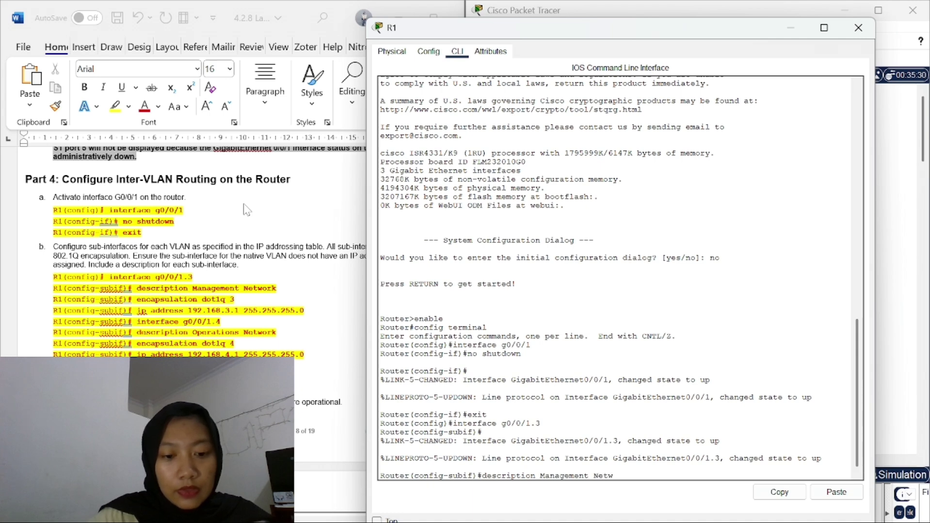
pyautogui.write('ork')
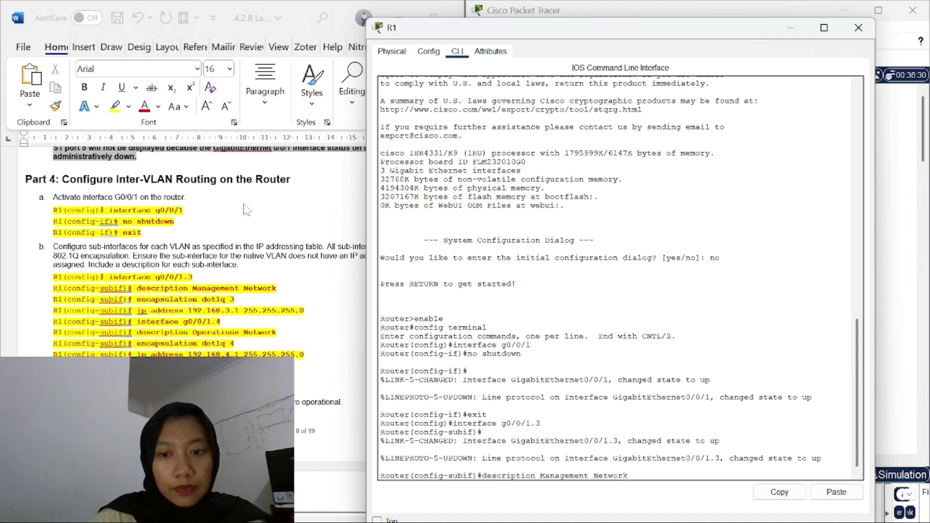
pyautogui.press('Return')
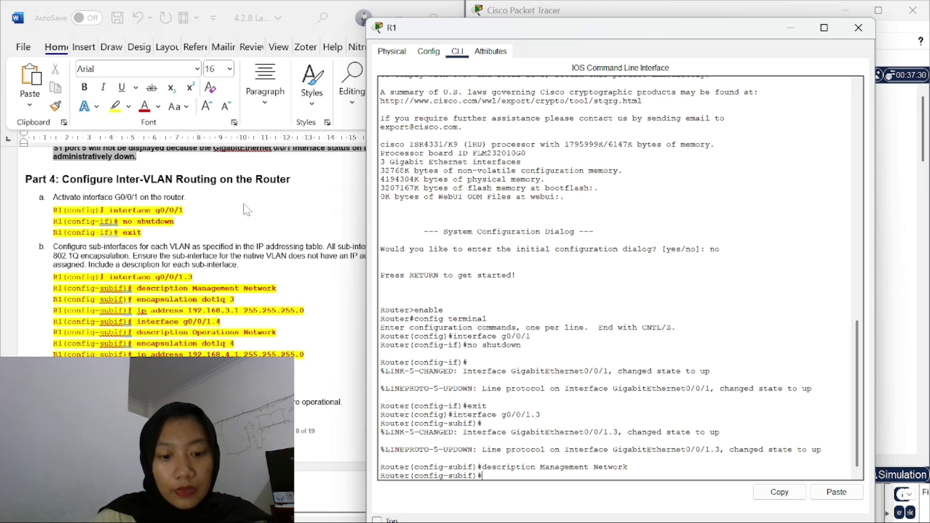
# Enable 802.1Q encapsulation for VLAN 3 on sub-interface g0/0/1.3 with encapsulation dot1q 3
pyautogui.write('encap')
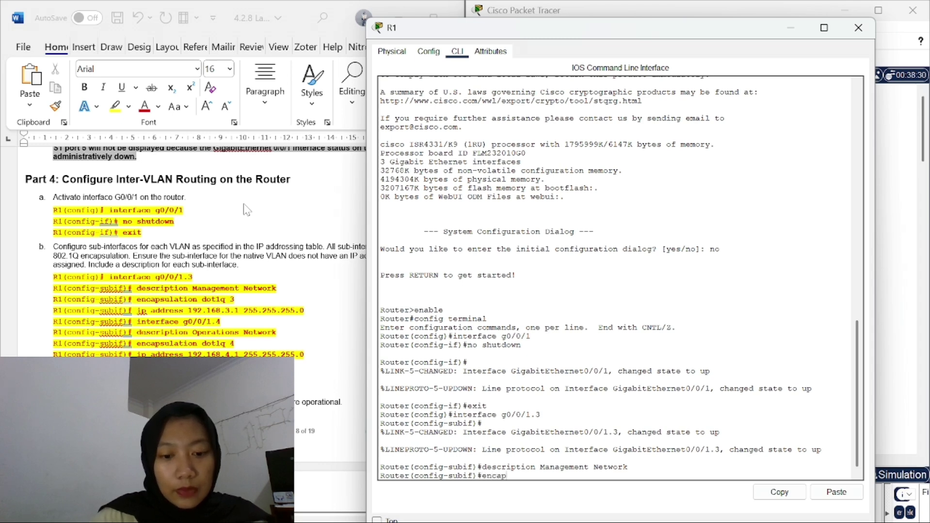
pyautogui.write('sulat')
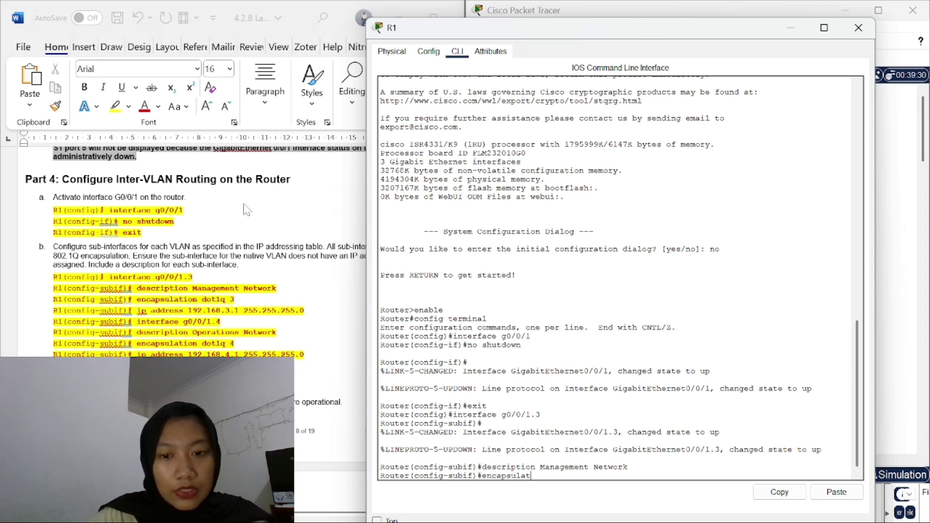
pyautogui.write('oion')
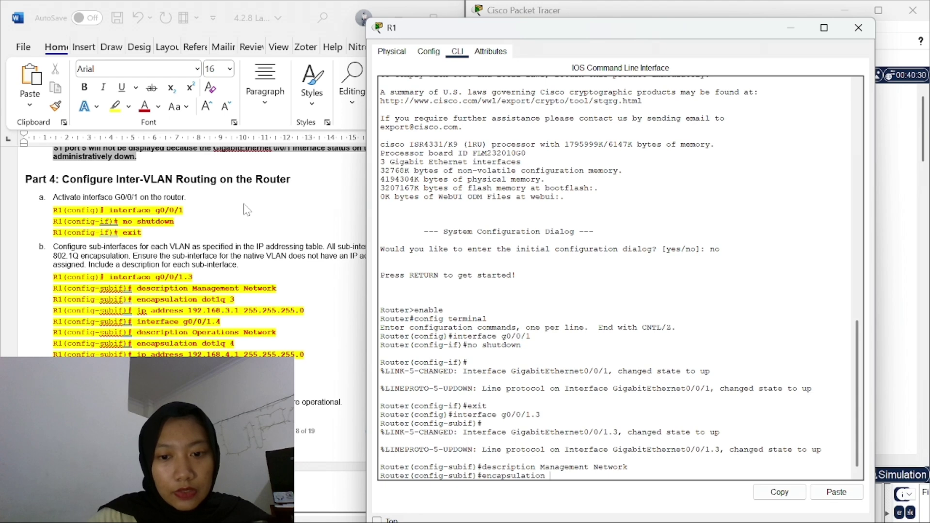
pyautogui.write(' do')
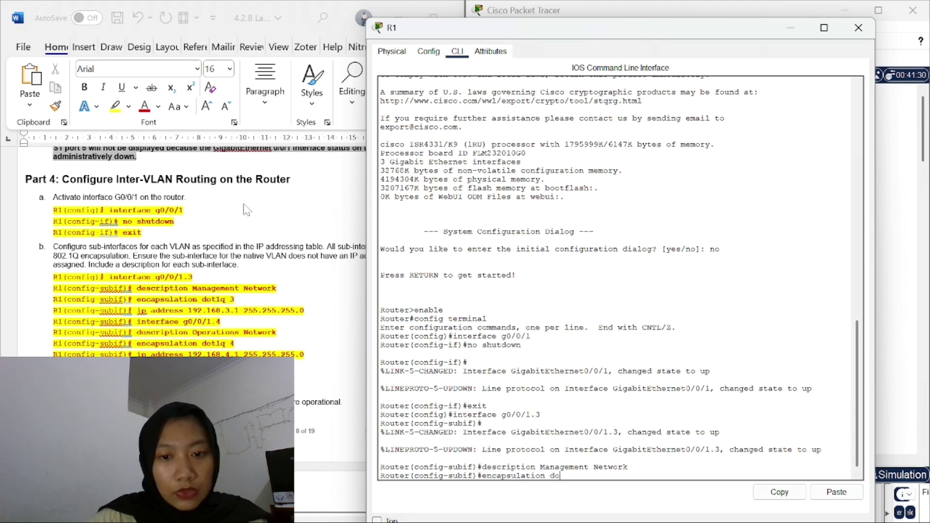
pyautogui.write('tl')
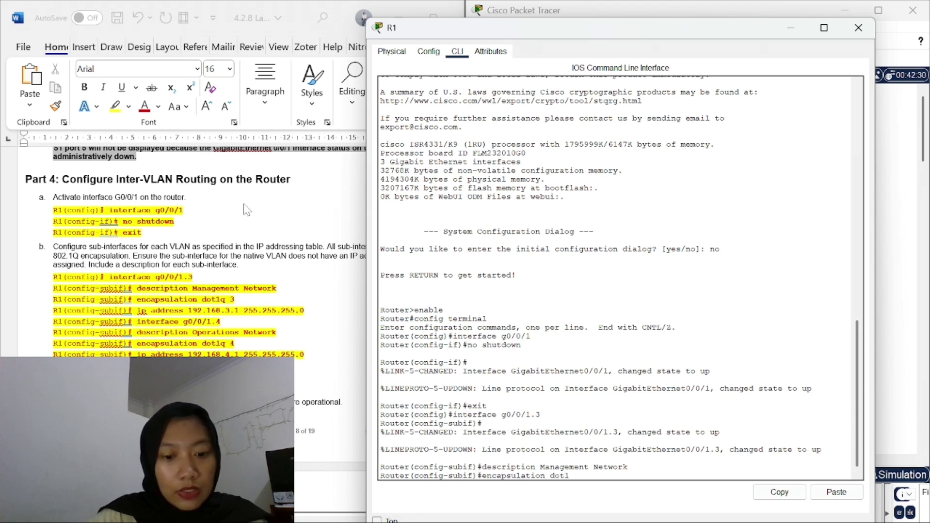
pyautogui.write('q')
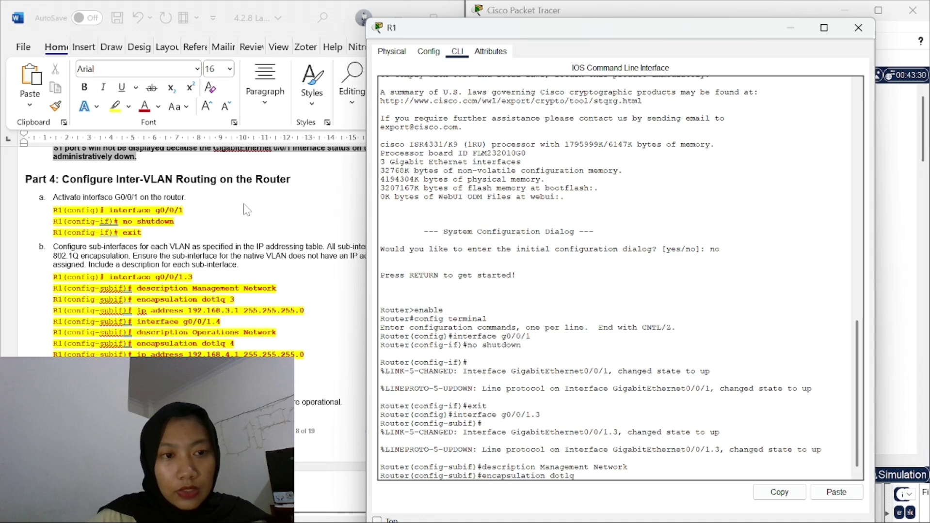
pyautogui.write(' 3')
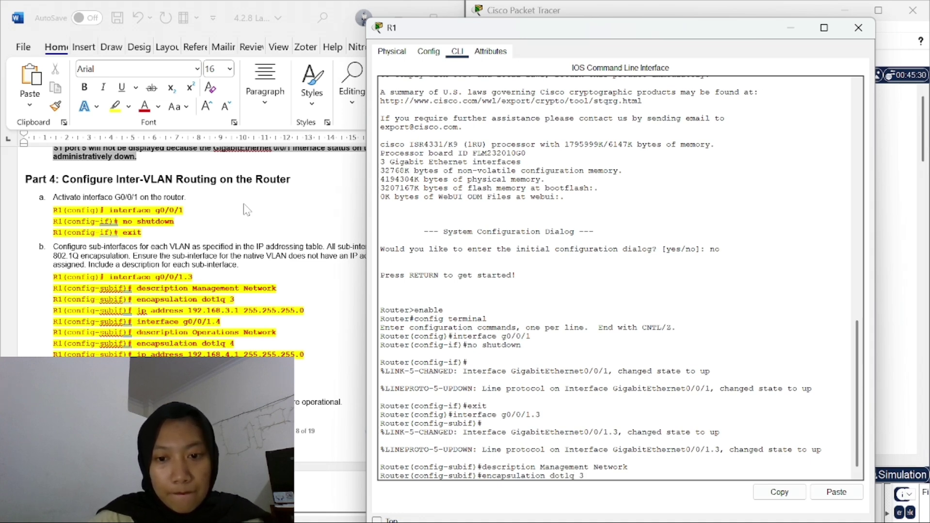
pyautogui.press('Return')
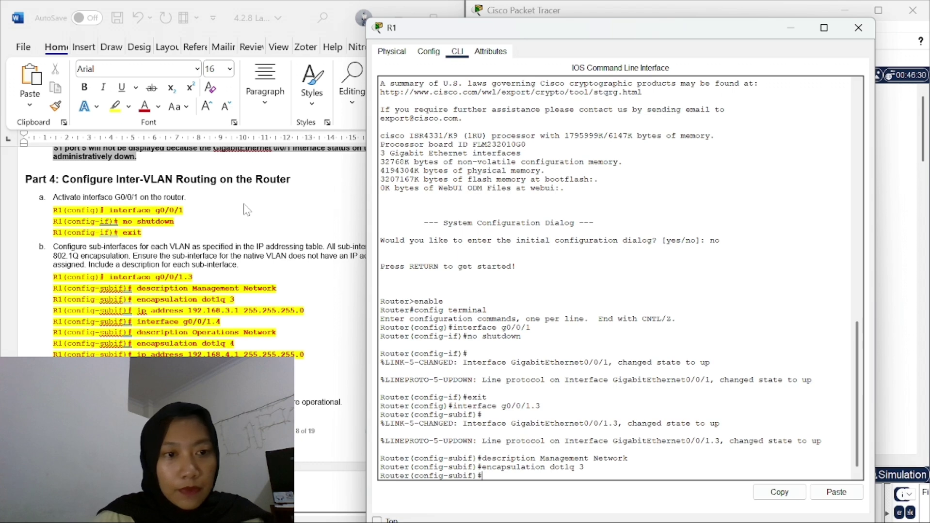
# Try to assign IP address 192.168.3.1 with mask 255.255.255.0 to sub-interface g0/0/1.3
pyautogui.write('ipa ddr')
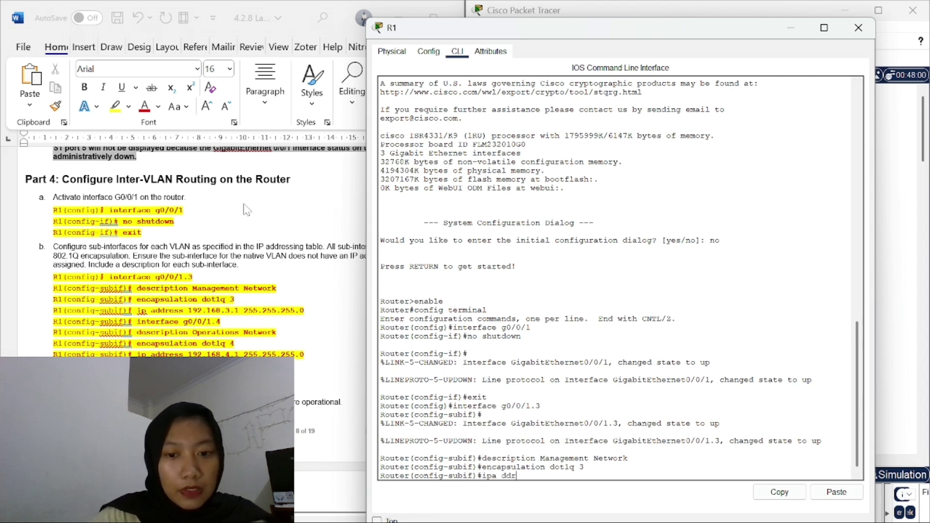
pyautogui.press('BackSpace')
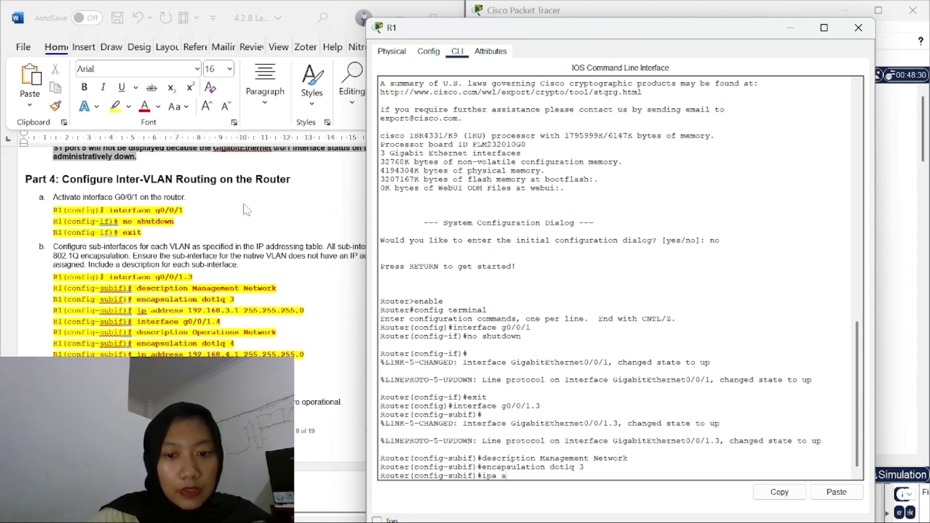
pyautogui.write('dress 1')
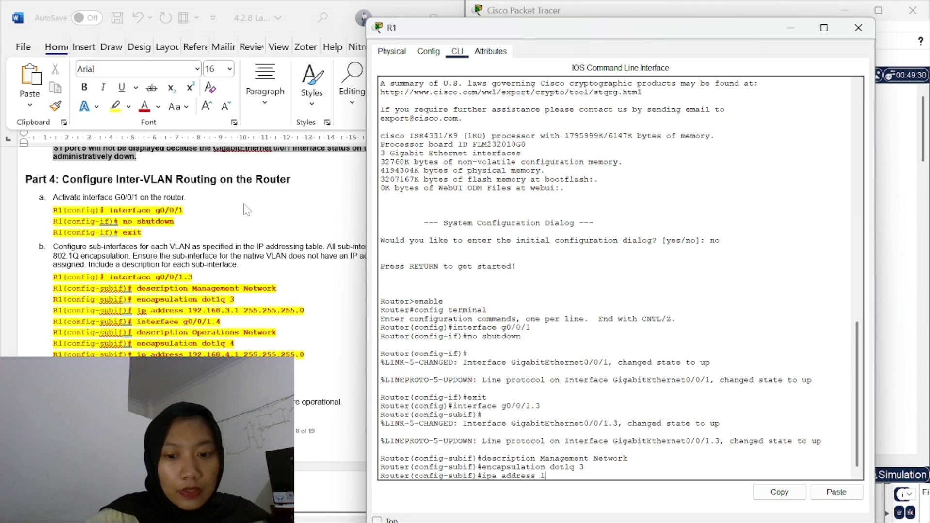
pyautogui.write('92.168')
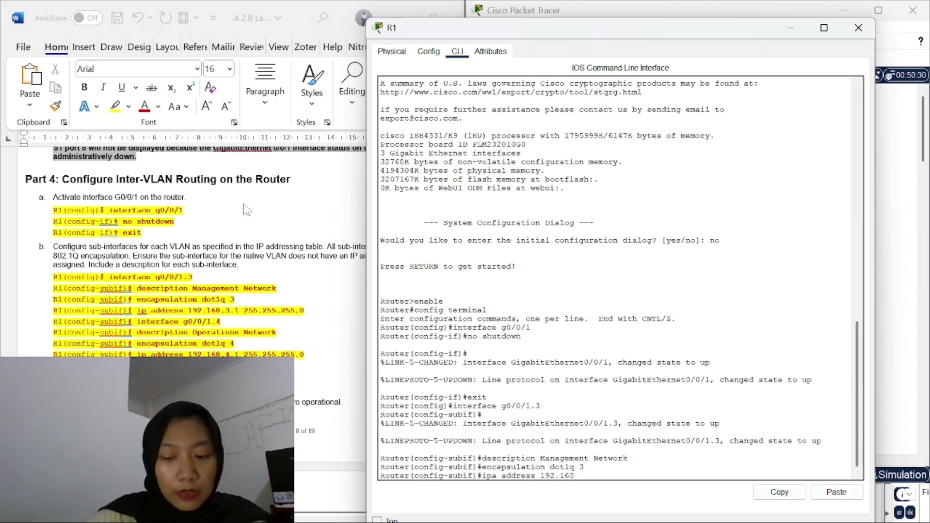
pyautogui.write('.3.')
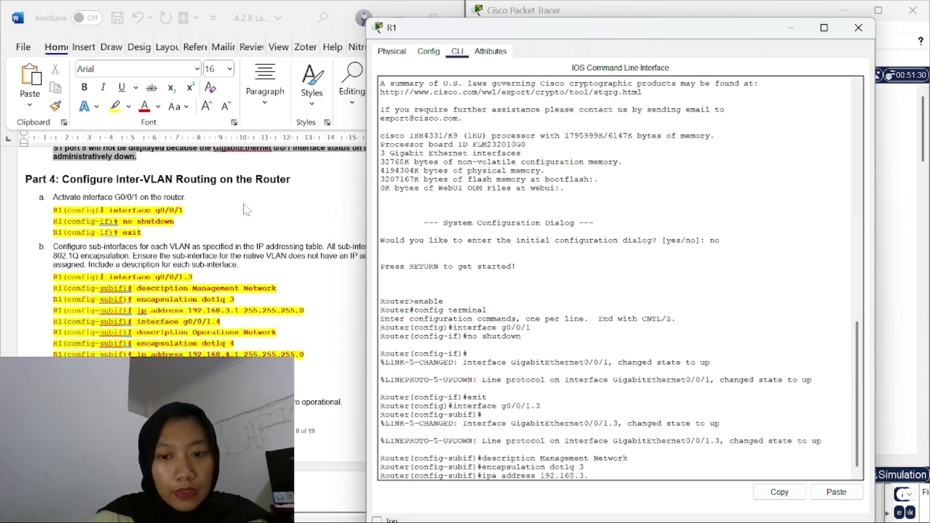
pyautogui.write('1 255')
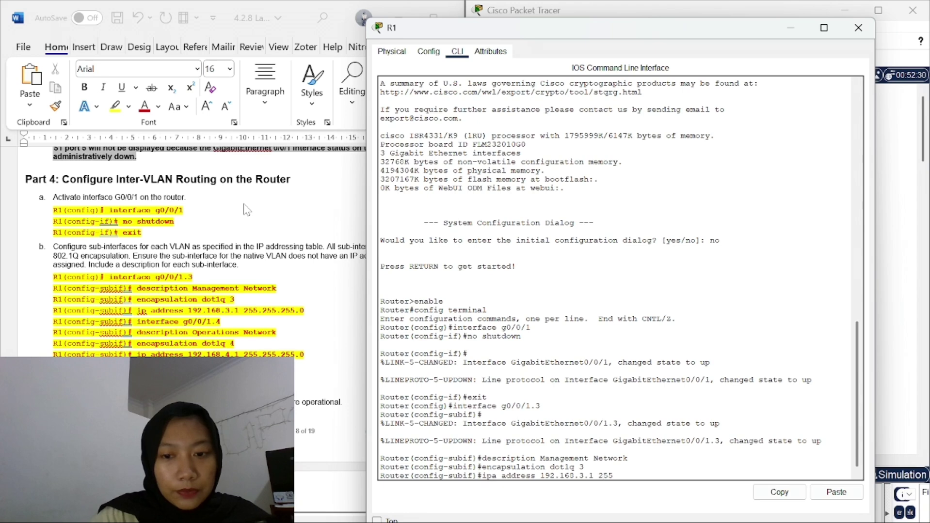
pyautogui.write('.255.2')
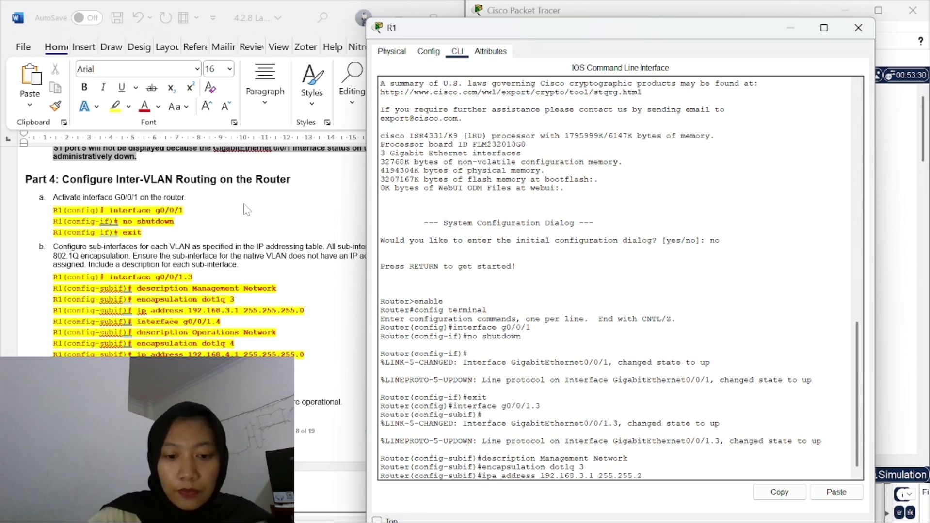
pyautogui.write('55.0')
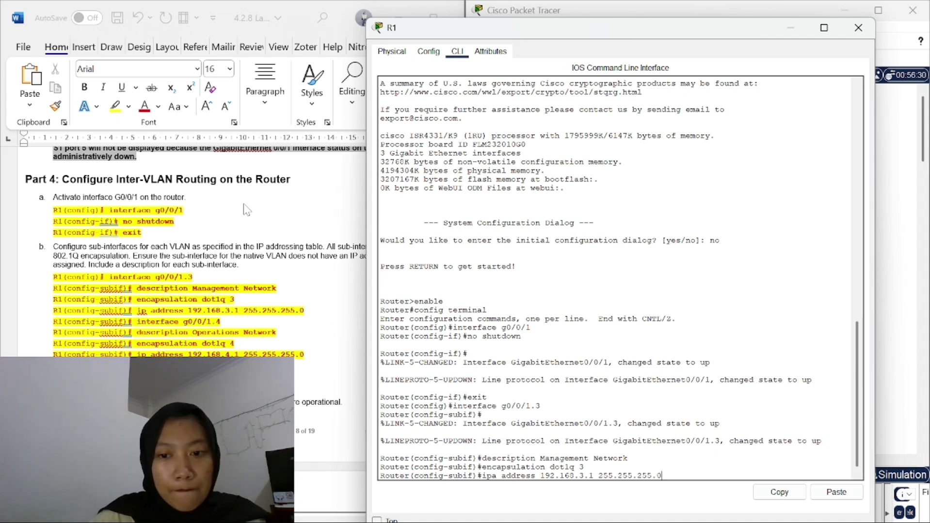
pyautogui.press('Return')
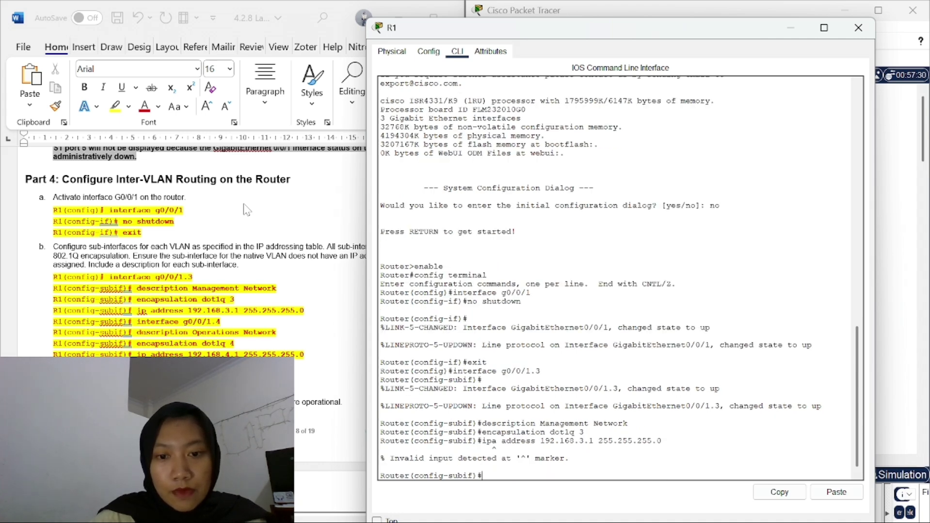
# Assign IP address 192.168.3.1 with mask 255.255.255.0 to sub-interface g0/0/1.3 using the corrected ip address command
pyautogui.press('Up')
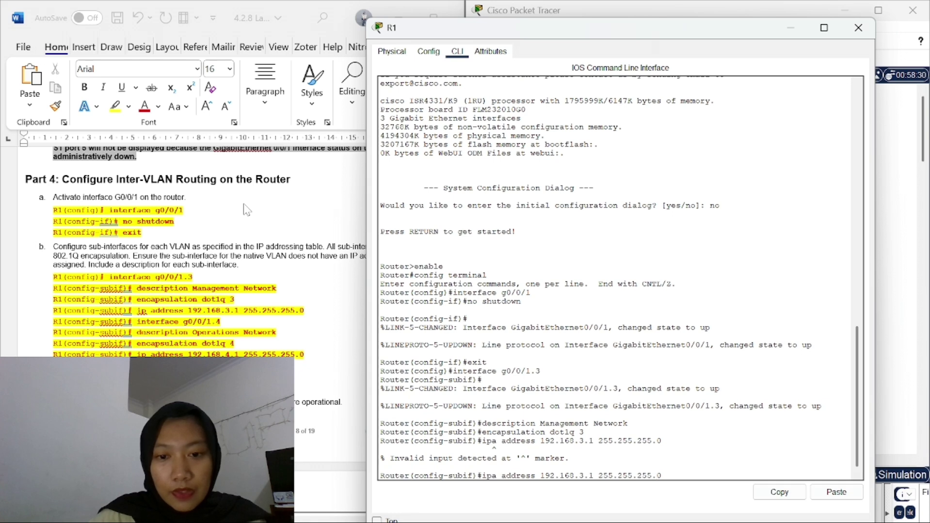
pyautogui.press('Left')
pyautogui.press('Left')
pyautogui.press('Left')
pyautogui.press('Left')
pyautogui.press('Left')
pyautogui.press('Left')
pyautogui.press('Left')
pyautogui.press('Left')
pyautogui.press('Left')
pyautogui.press('Left')
pyautogui.press('Left')
pyautogui.press('Left')
pyautogui.press('Left')
pyautogui.press('Left')
pyautogui.press('Left')
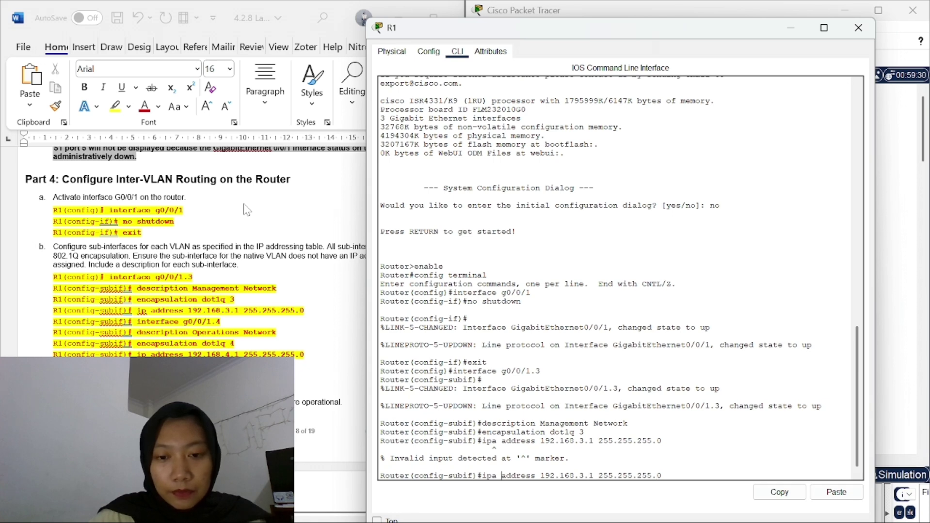
pyautogui.press('BackSpace')
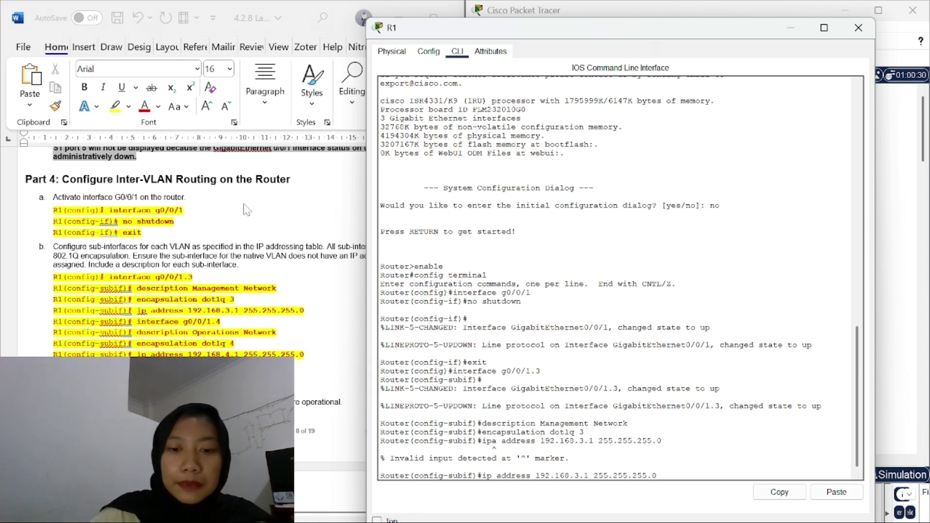
pyautogui.press('Return')
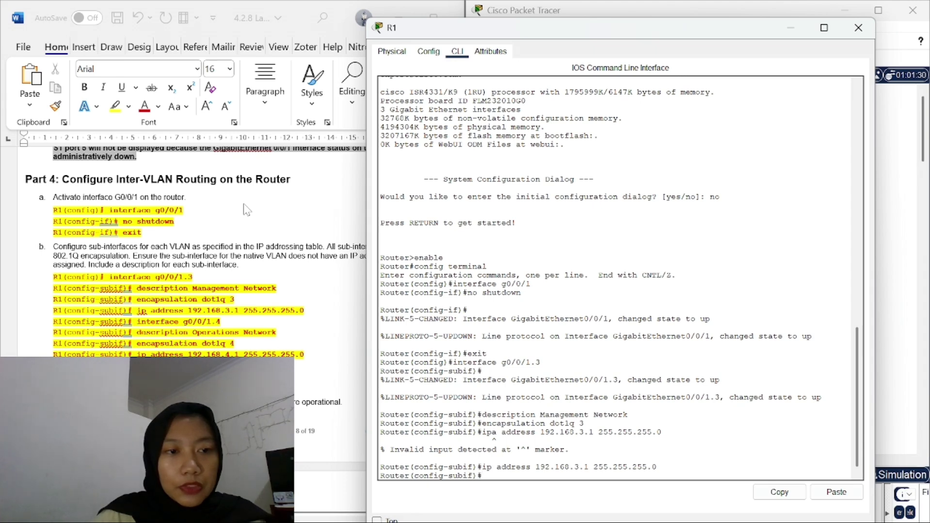
# Create sub-interface g0/0/1.4 on R1 and enter its configuration mode
pyautogui.press('Up')
pyautogui.press('Up')
pyautogui.press('Up')
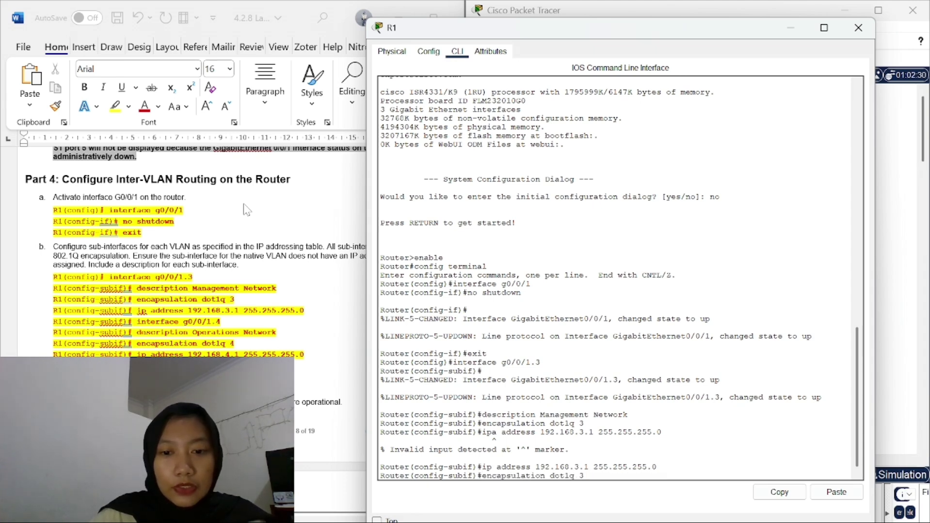
pyautogui.press('Up')
pyautogui.press('Up')
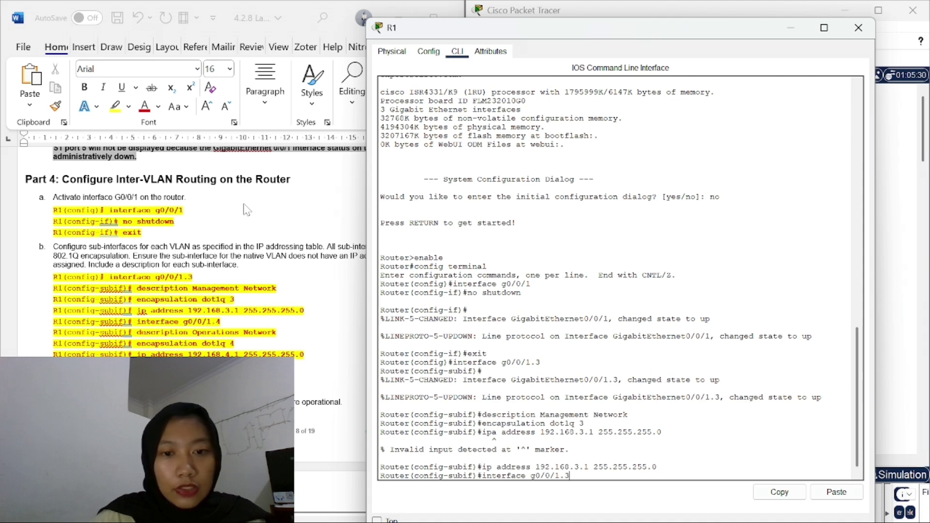
pyautogui.press('BackSpace')
pyautogui.write('4')
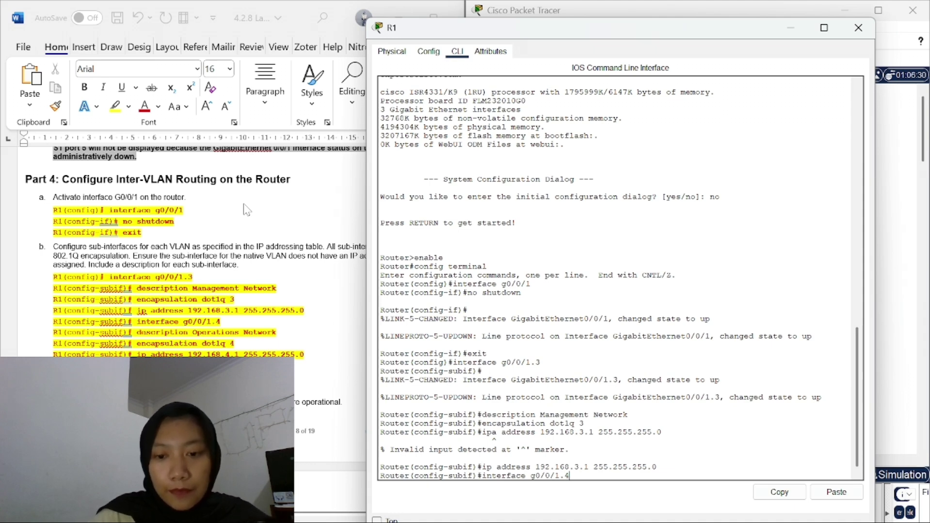
pyautogui.press('Return')
pyautogui.press('Return')
# Set the description of sub-interface g0/0/1.4 to Operations Network
pyautogui.press('Up')
pyautogui.press('Up')
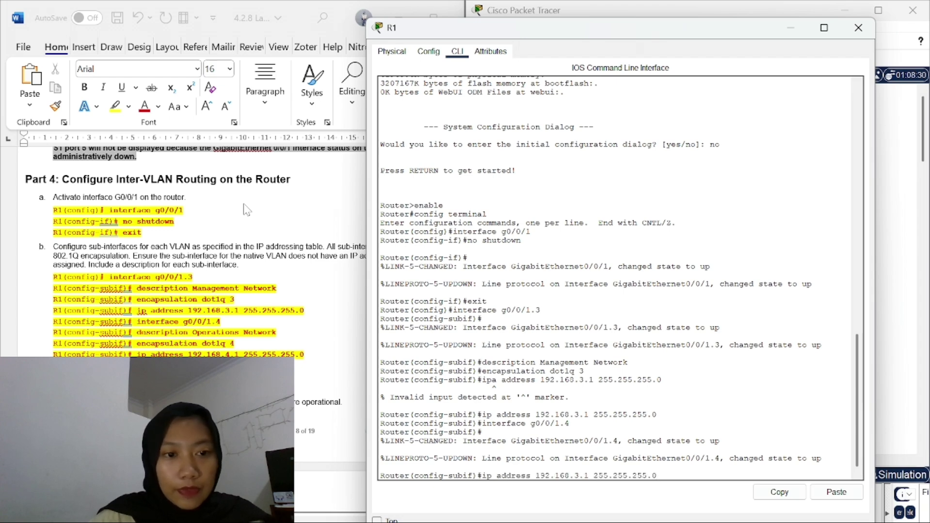
pyautogui.press('Up')
pyautogui.press('Up')
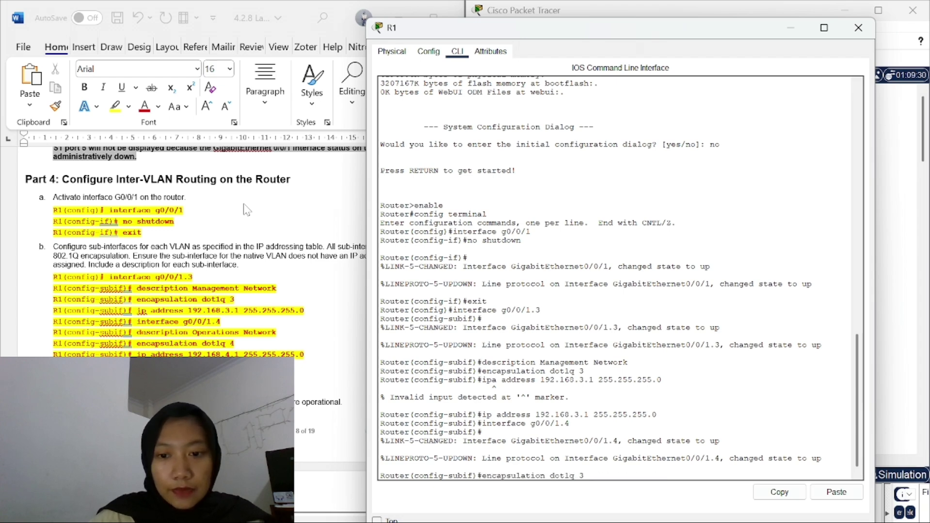
pyautogui.press('Up')
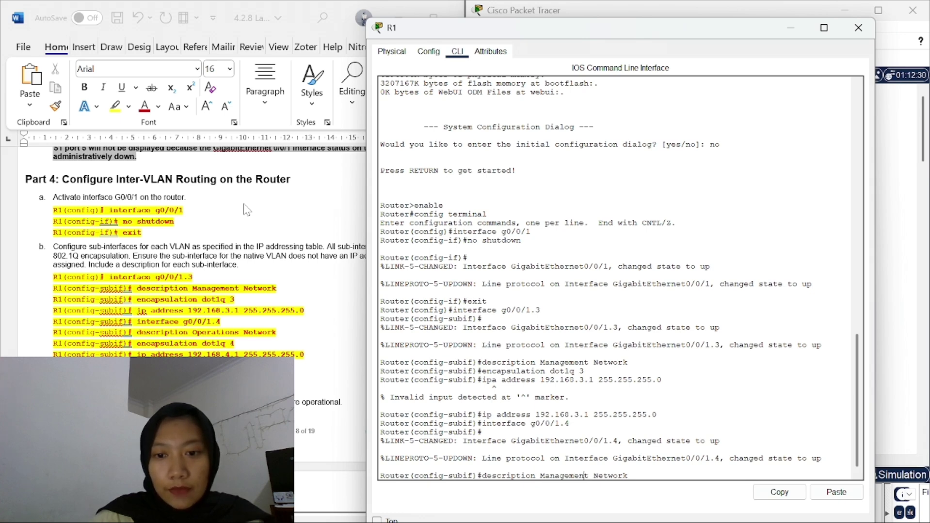
pyautogui.press('Delete')
pyautogui.press('BackSpace')
pyautogui.press('BackSpace')
pyautogui.press('BackSpace')
pyautogui.press('BackSpace')
pyautogui.press('BackSpace')
pyautogui.press('BackSpace')
pyautogui.press('BackSpace')
pyautogui.press('BackSpace')
pyautogui.press('BackSpace')
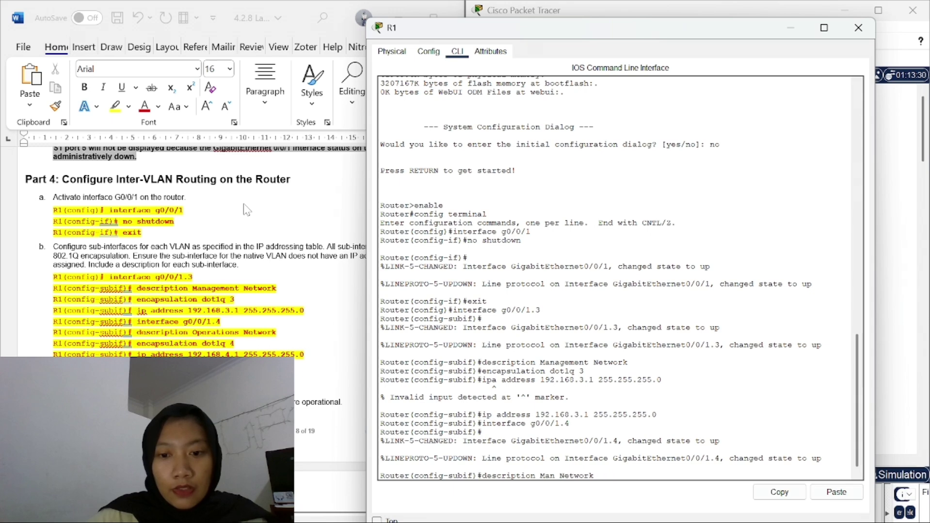
pyautogui.write('Operations')
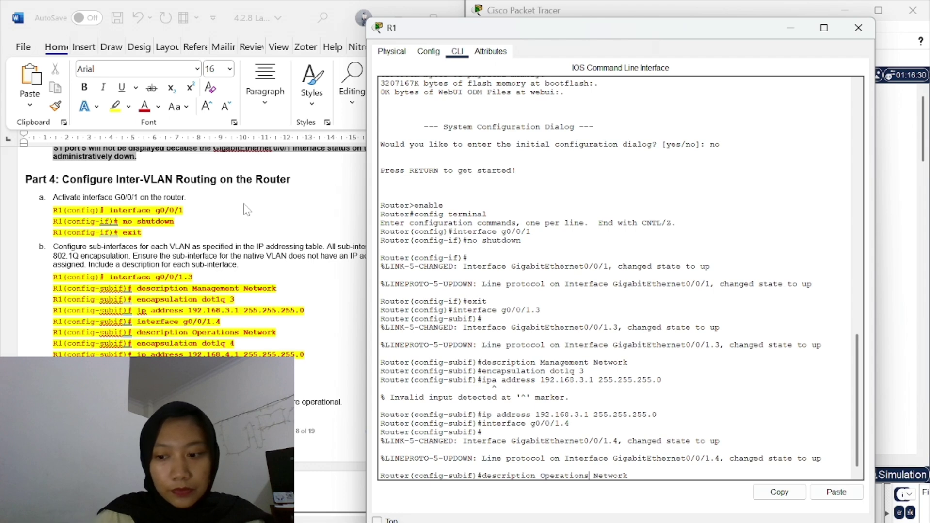
pyautogui.press('Return')
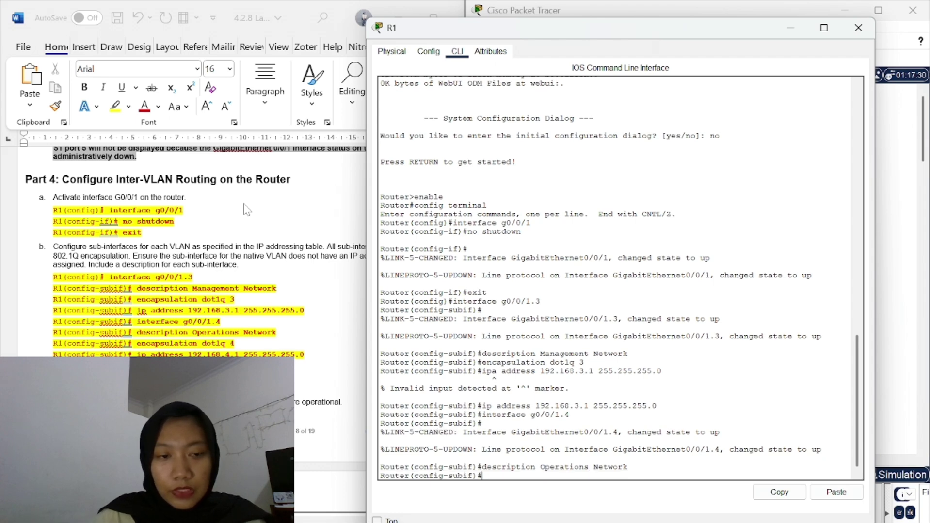
# Enable 802.1Q encapsulation for VLAN 4 on sub-interface g0/0/1.4 with encapsulation dot1q 4
pyautogui.press('Up')
pyautogui.press('Up')
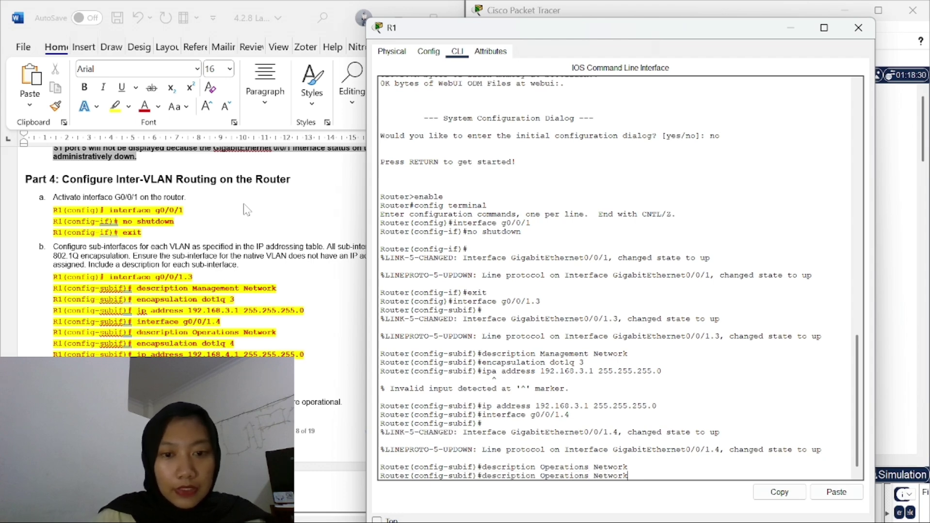
pyautogui.press('Up')
pyautogui.press('Up')
pyautogui.press('Down')
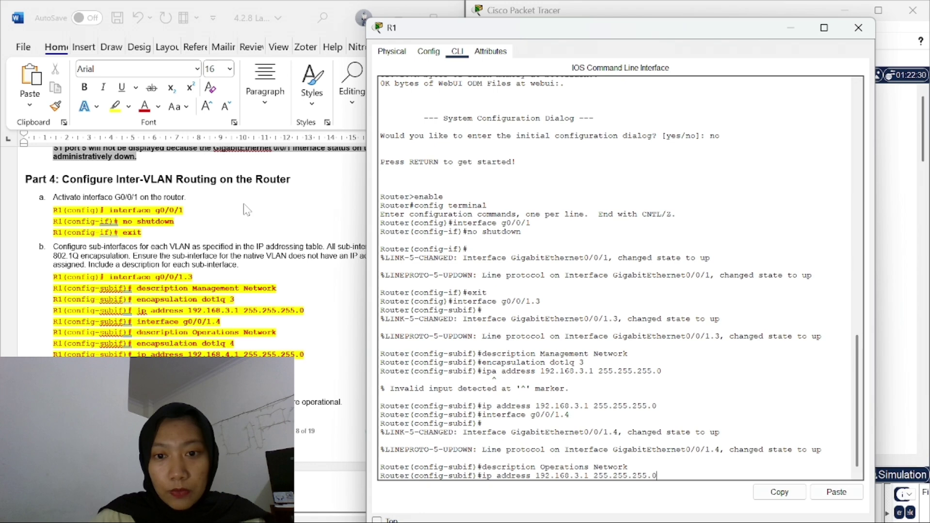
pyautogui.press('Up')
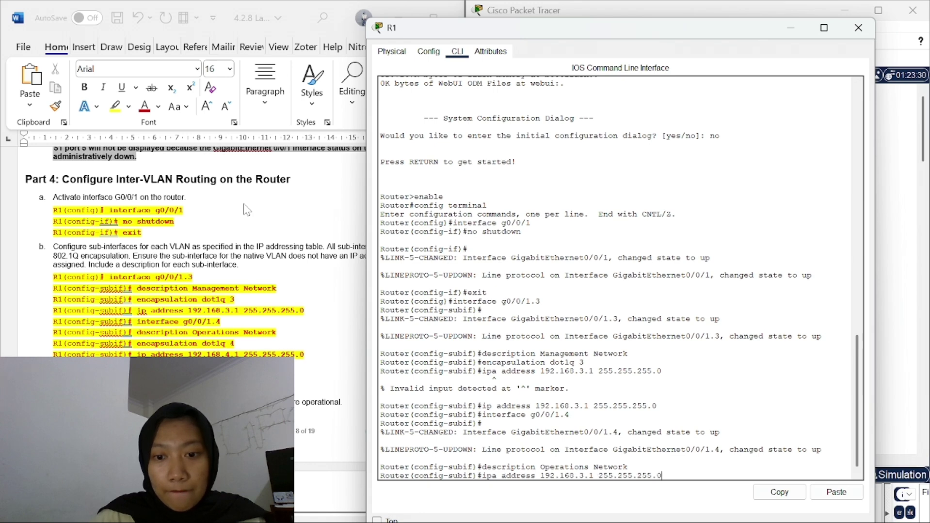
pyautogui.press('Up')
pyautogui.press('Up')
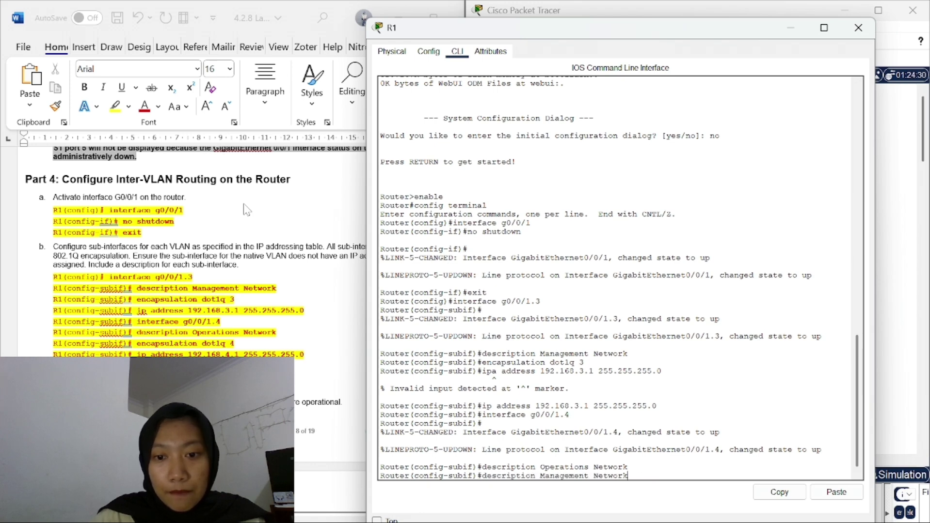
pyautogui.press('Down')
pyautogui.press('Down')
pyautogui.press('Down')
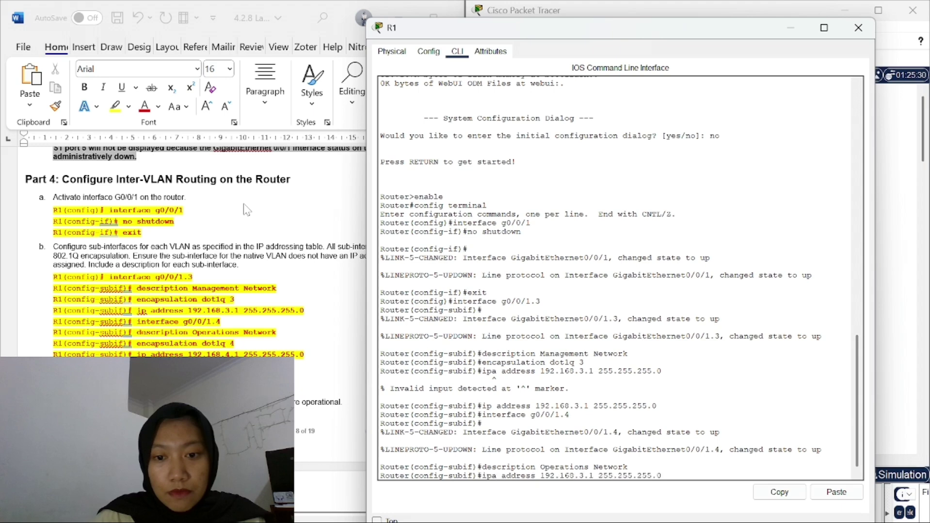
pyautogui.press('Down')
pyautogui.press('Down')
pyautogui.press('Down')
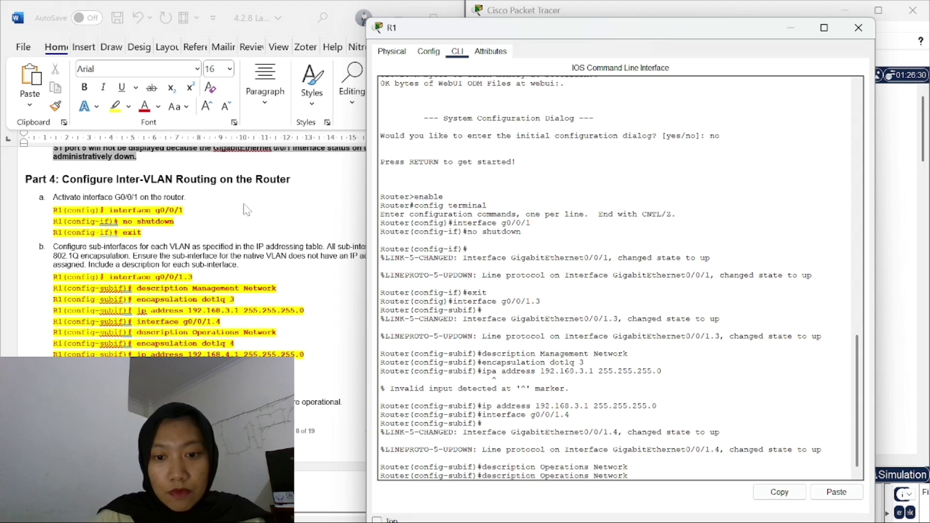
pyautogui.press('Up')
pyautogui.press('Up')
pyautogui.press('Up')
pyautogui.press('Up')
pyautogui.press('Up')
pyautogui.press('Up')
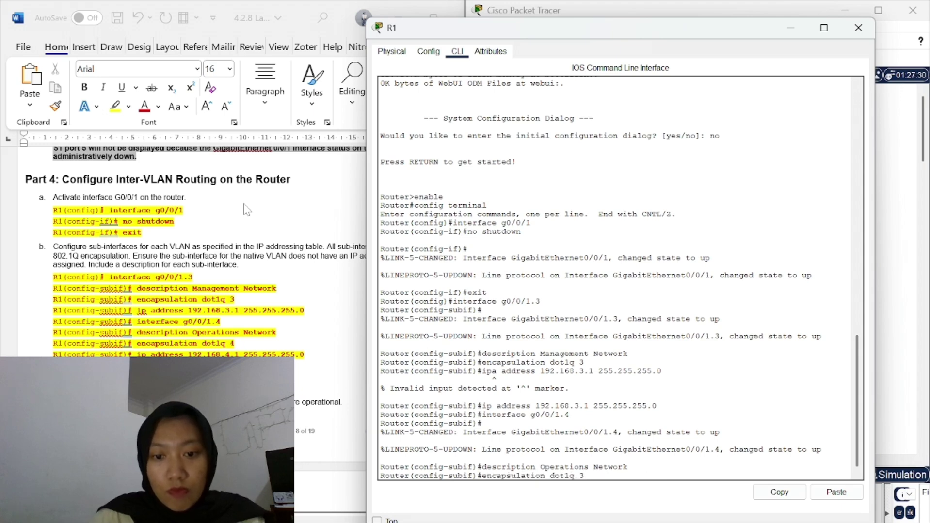
pyautogui.press('Down')
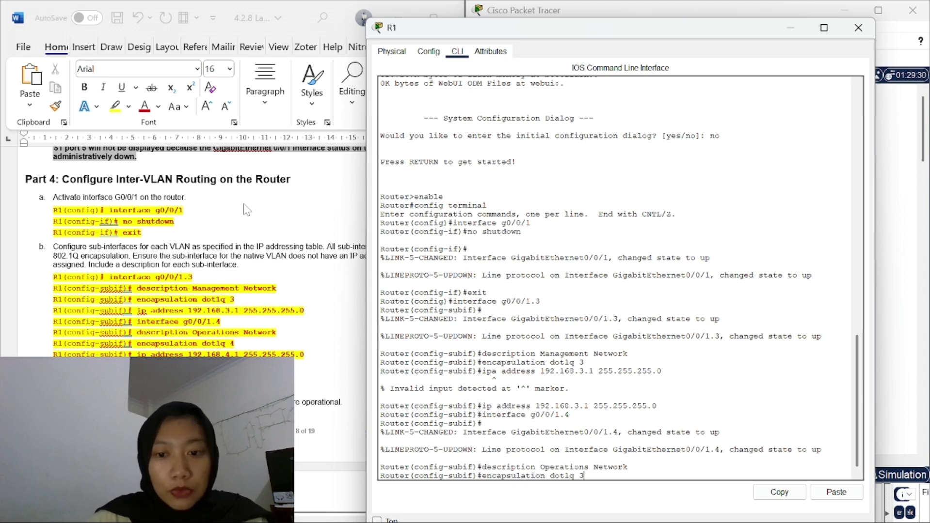
pyautogui.press('BackSpace')
pyautogui.write('4')
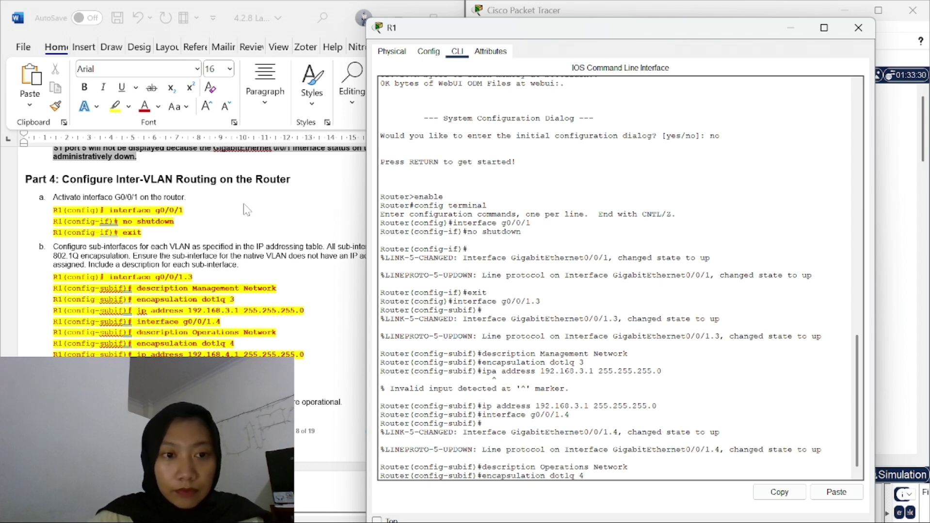
pyautogui.press('Return')
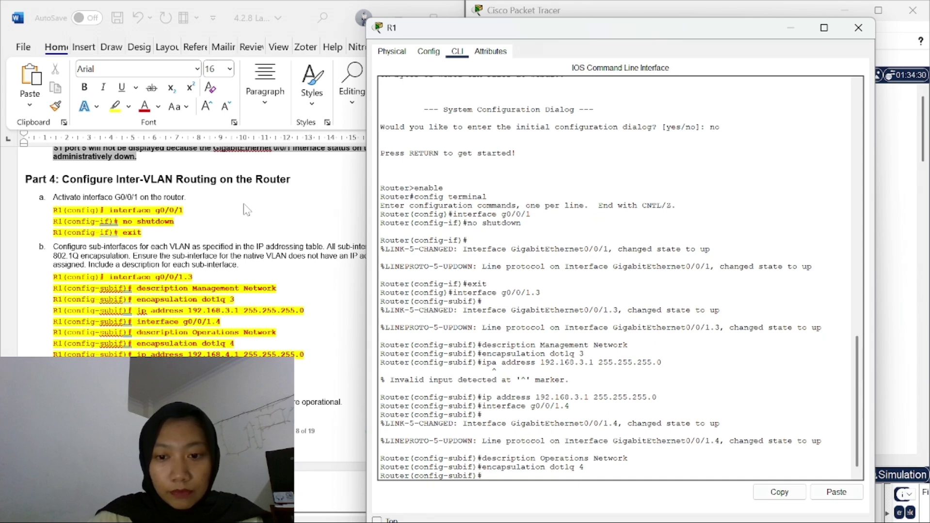
# Assign IP address 192.168.4.1 with mask 255.255.255.0 to sub-interface g0/0/1.4
pyautogui.write('interface g0/0/1.4')
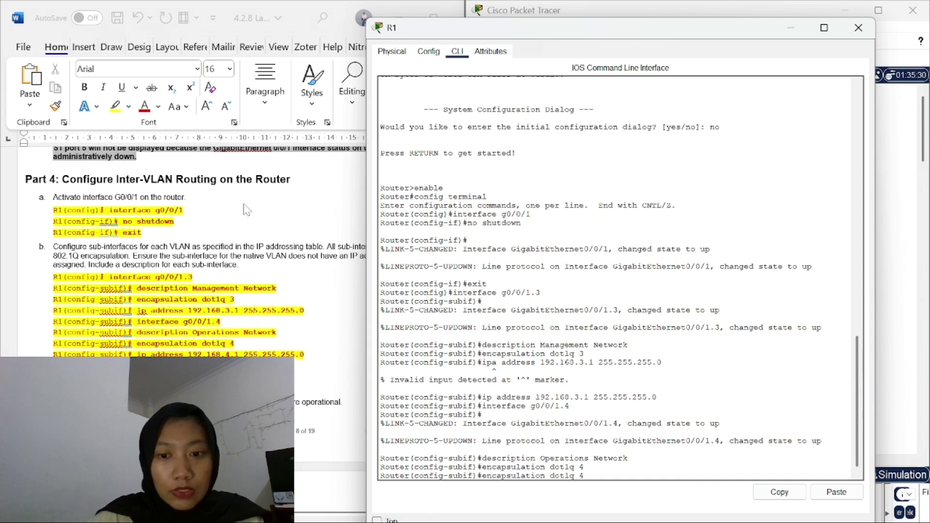
pyautogui.press('Up')
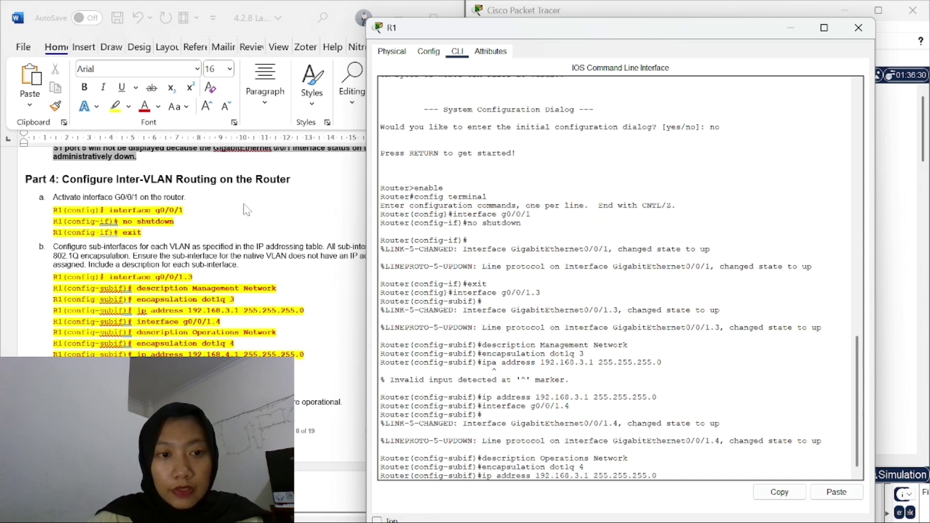
pyautogui.press('Left')
pyautogui.press('Left')
pyautogui.press('Left')
pyautogui.press('Left')
pyautogui.press('Left')
pyautogui.press('Left')
pyautogui.press('Left')
pyautogui.press('Left')
pyautogui.press('Left')
pyautogui.press('Left')
pyautogui.press('Left')
pyautogui.press('Left')
pyautogui.press('Left')
pyautogui.press('Left')
pyautogui.press('Left')
pyautogui.press('Left')
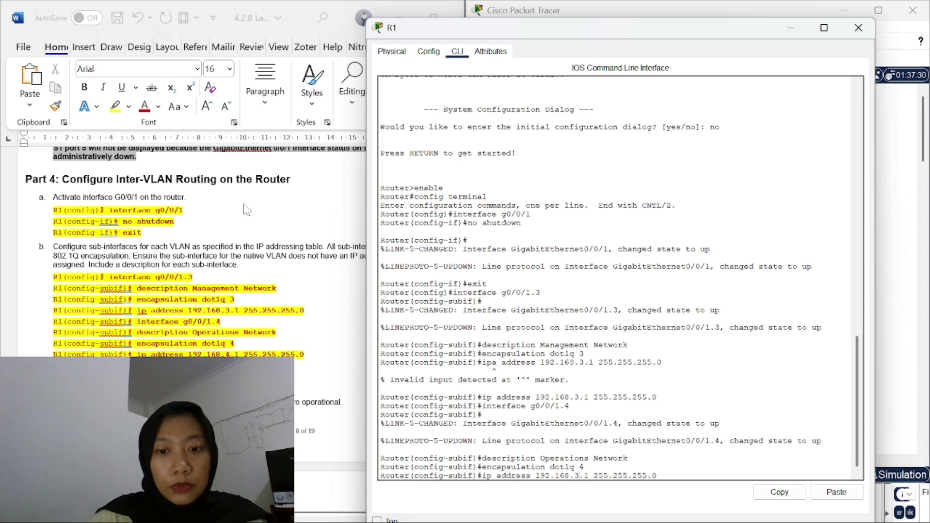
pyautogui.press('BackSpace')
pyautogui.write('4')
pyautogui.press('Right')
pyautogui.press('Right')
pyautogui.press('Right')
pyautogui.press('Right')
pyautogui.press('Right')
pyautogui.press('Right')
pyautogui.press('Right')
pyautogui.press('Right')
pyautogui.press('Right')
pyautogui.press('Right')
pyautogui.press('Right')
pyautogui.press('Right')
pyautogui.press('Right')
pyautogui.press('Right')
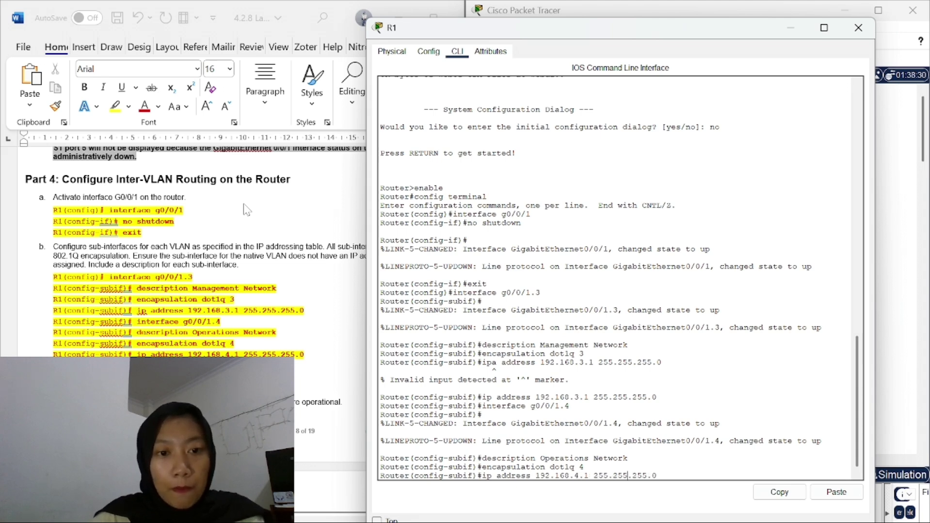
pyautogui.press('Return')
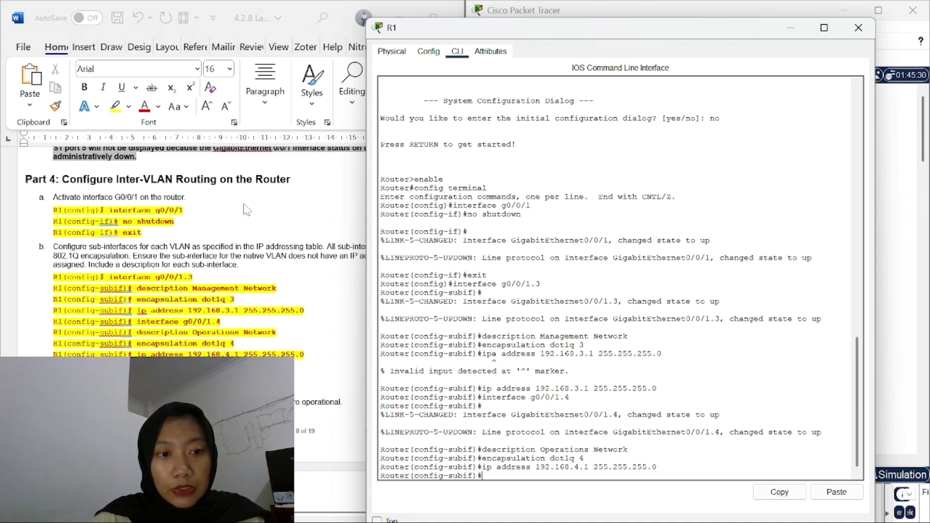
# Create sub-interface g0/0/1.8 on R1 and enter its configuration mode
pyautogui.write('interf')
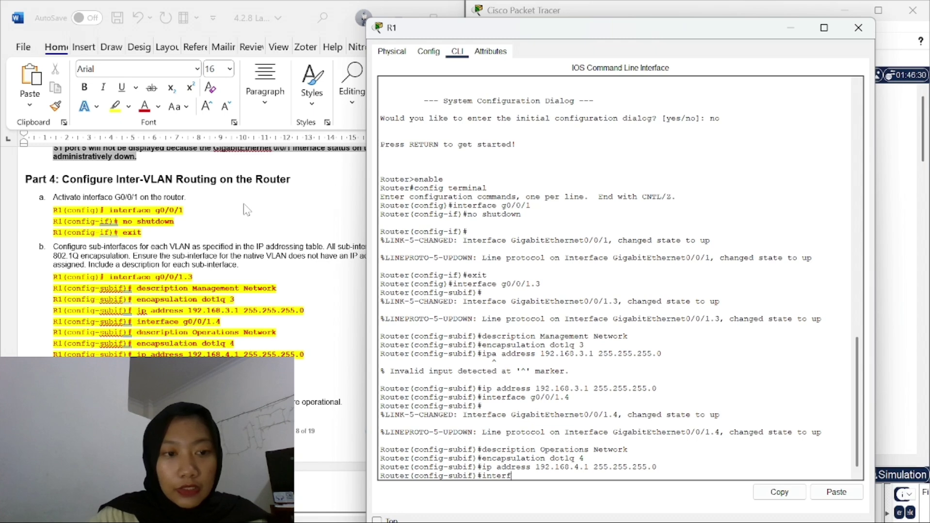
pyautogui.press('BackSpace')
pyautogui.write('afa')
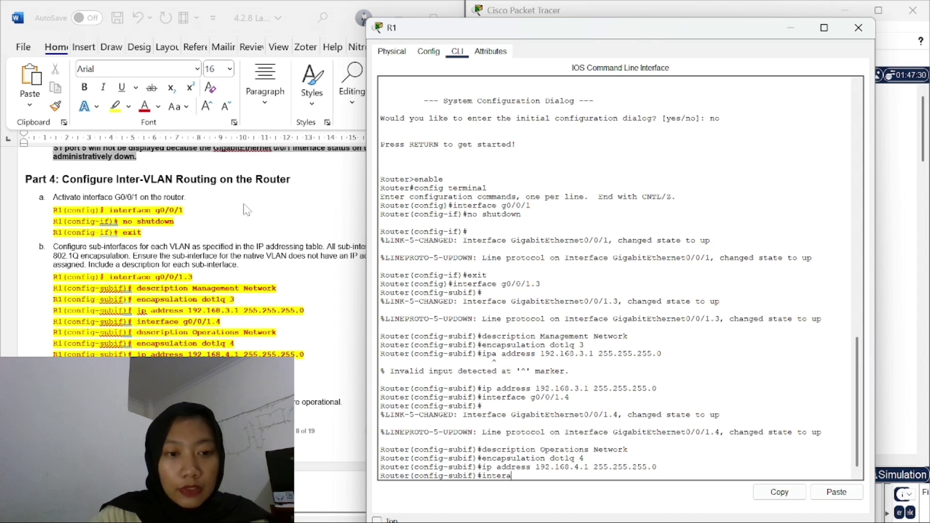
pyautogui.write('ce')
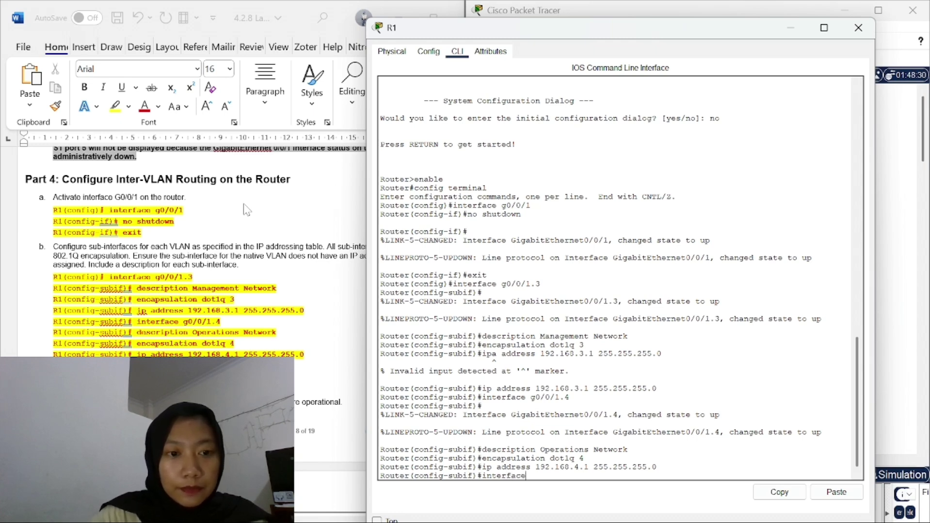
pyautogui.write(' g0')
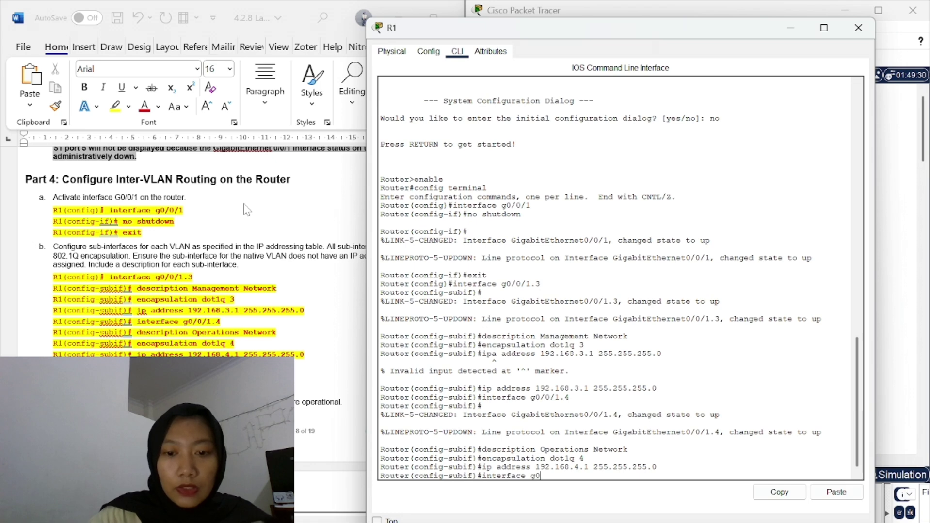
pyautogui.write('/0')
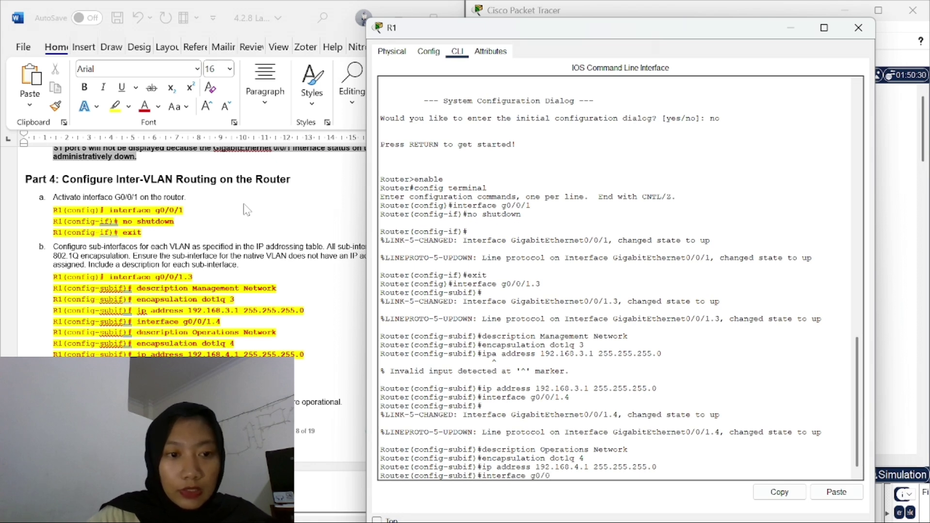
pyautogui.write('/2')
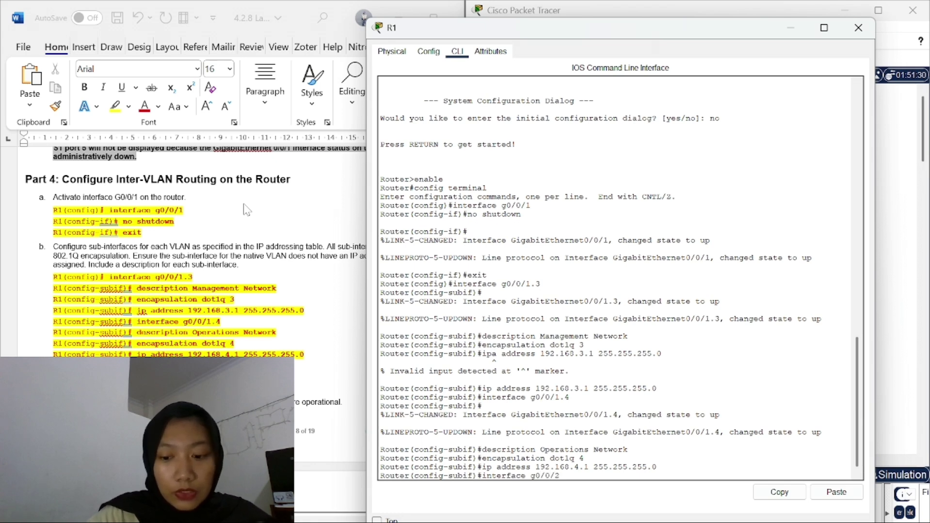
pyautogui.press('BackSpace')
pyautogui.write('1.0')
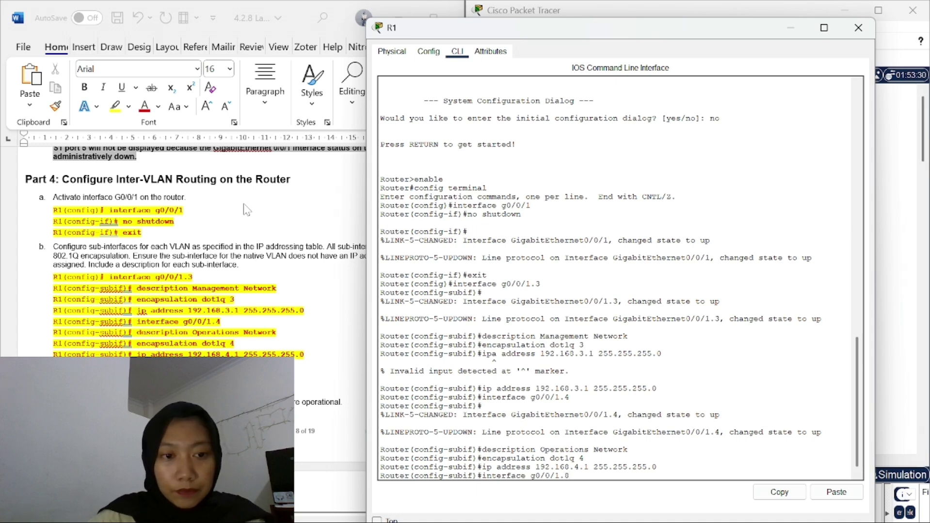
pyautogui.press('Return')
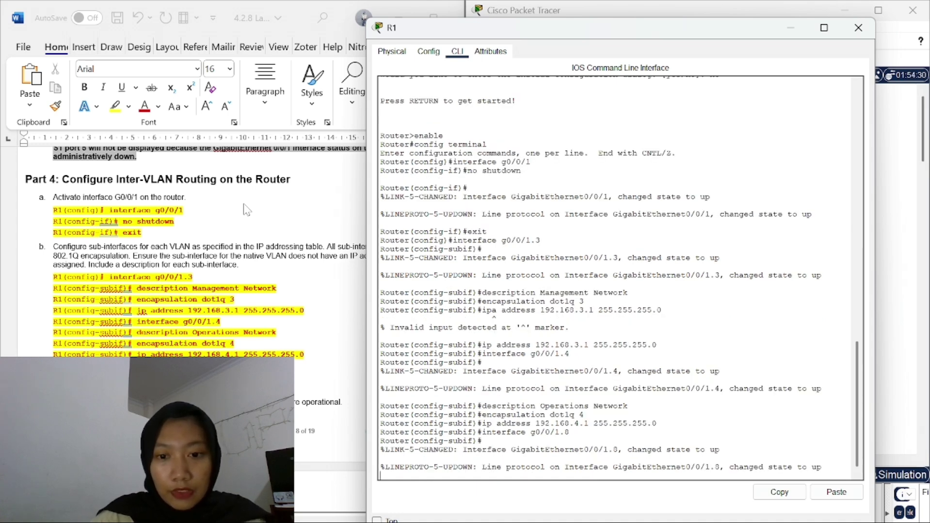
pyautogui.press('Return')
# Set the description of sub-interface g0/0/1.8 to Native VLAN
pyautogui.press('Up')
pyautogui.press('Up')
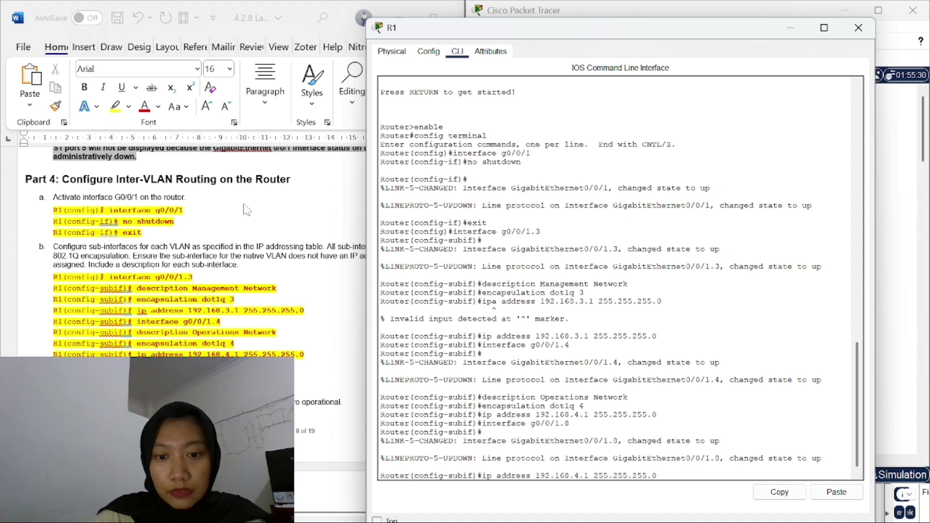
pyautogui.press('Up')
pyautogui.press('Up')
pyautogui.press('Up')
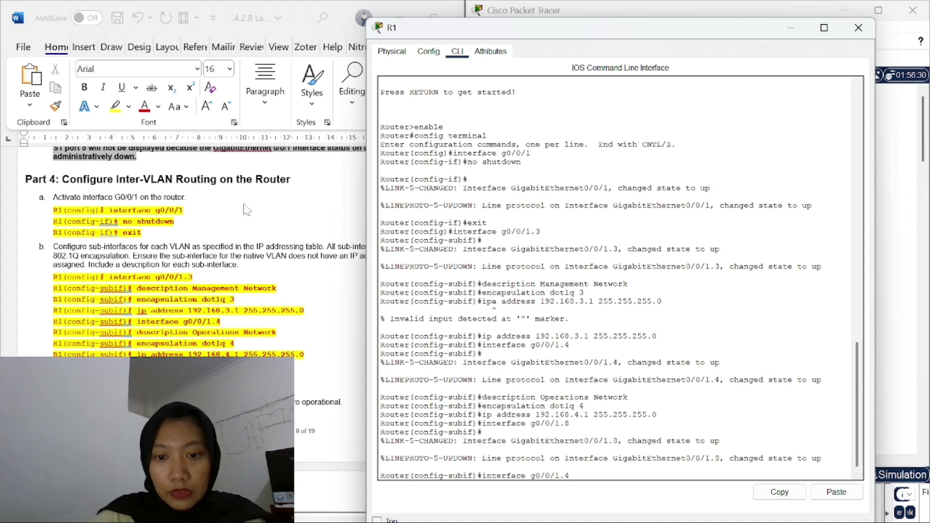
pyautogui.press('Down')
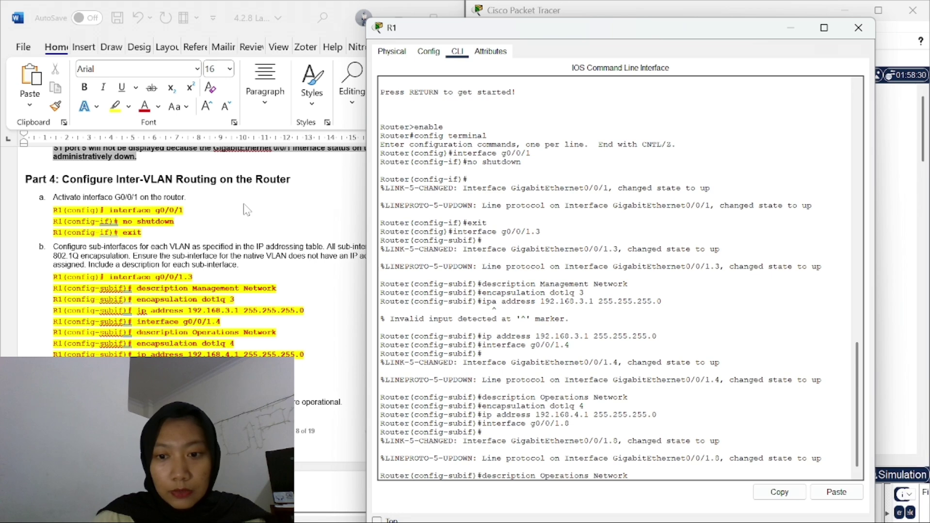
pyautogui.press('BackSpace')
pyautogui.press('BackSpace')
pyautogui.press('BackSpace')
pyautogui.press('BackSpace')
pyautogui.press('BackSpace')
pyautogui.press('BackSpace')
pyautogui.press('BackSpace')
pyautogui.press('BackSpace')
pyautogui.press('BackSpace')
pyautogui.press('BackSpace')
pyautogui.press('BackSpace')
pyautogui.press('BackSpace')
pyautogui.press('BackSpace')
pyautogui.press('BackSpace')
pyautogui.press('BackSpace')
pyautogui.press('BackSpace')
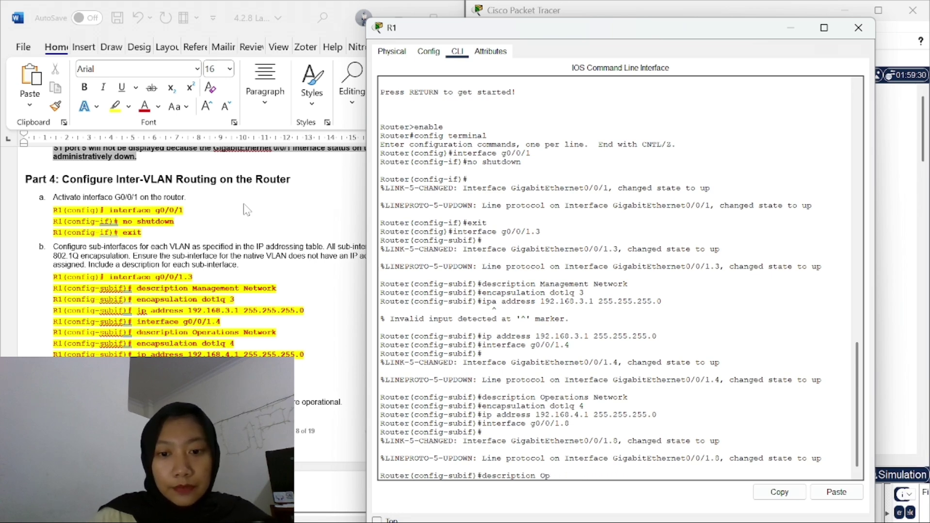
pyautogui.press('BackSpace')
pyautogui.press('BackSpace')
pyautogui.write('Nat')
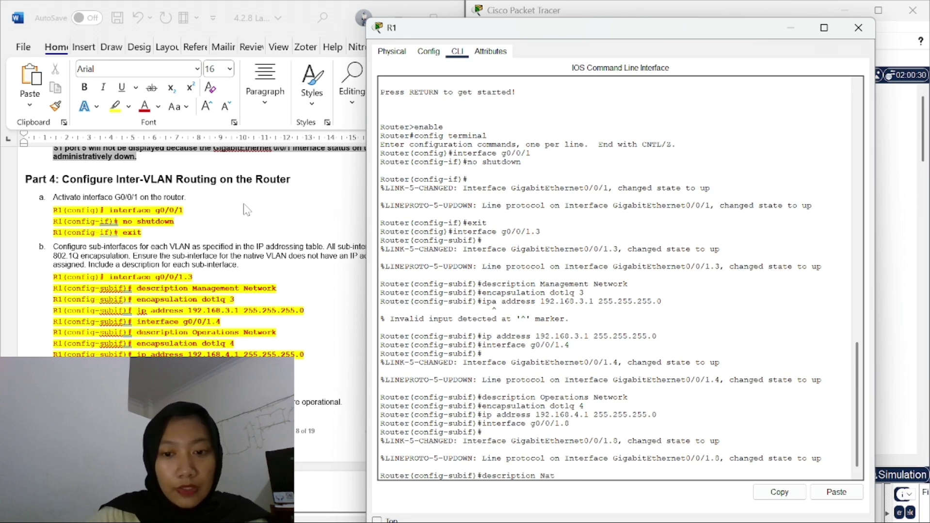
pyautogui.write('ive')
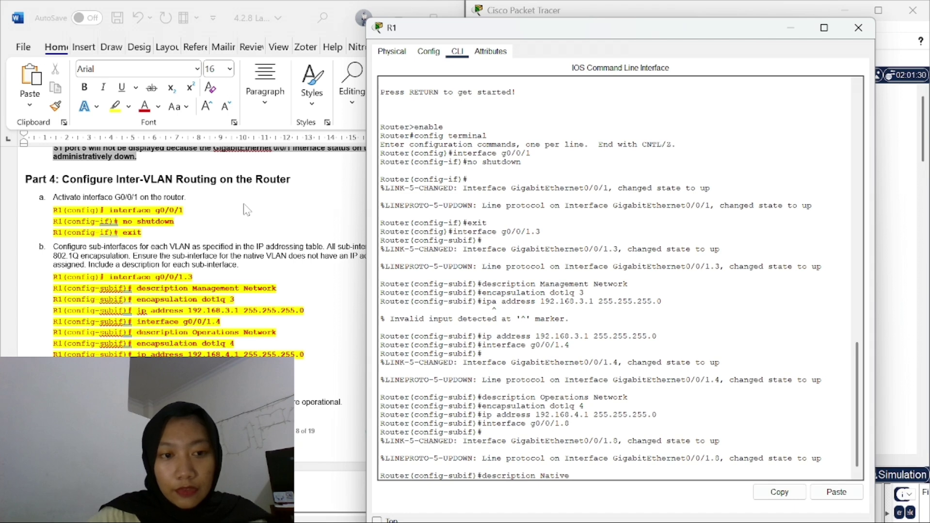
pyautogui.write(' VLAN')
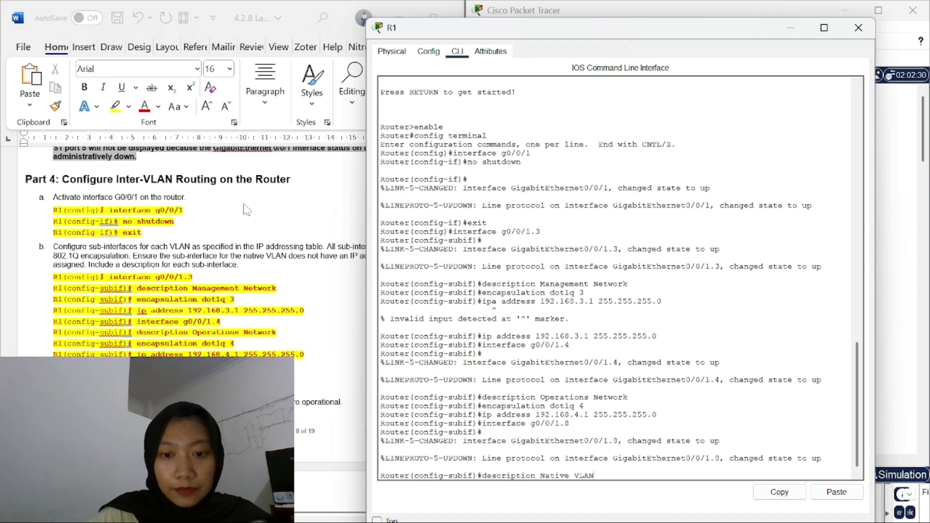
pyautogui.press('Return')
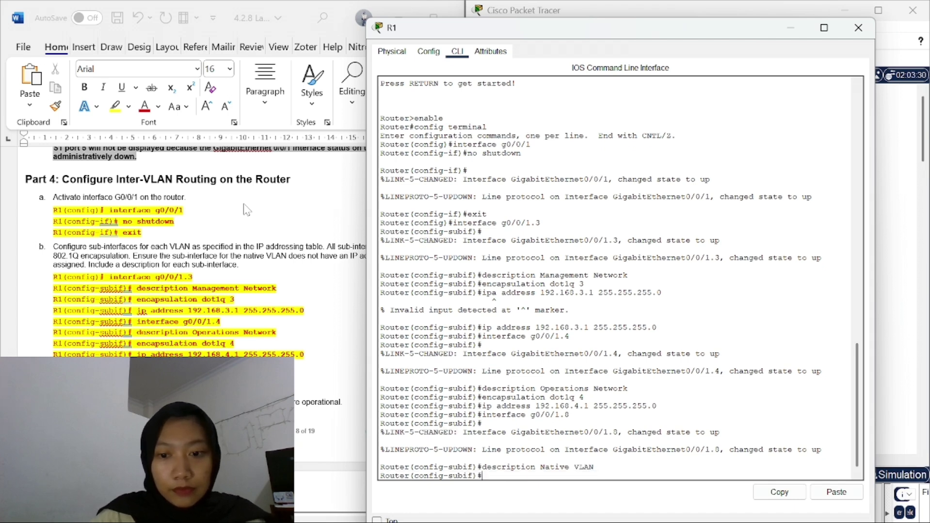
# Enable 802.1Q encapsulation for native VLAN 8 on sub-interface g0/0/1.8 with encapsulation dot1q 8 native
pyautogui.press('Up')
pyautogui.press('Up')
pyautogui.press('Up')
pyautogui.press('Up')
pyautogui.press('Up')
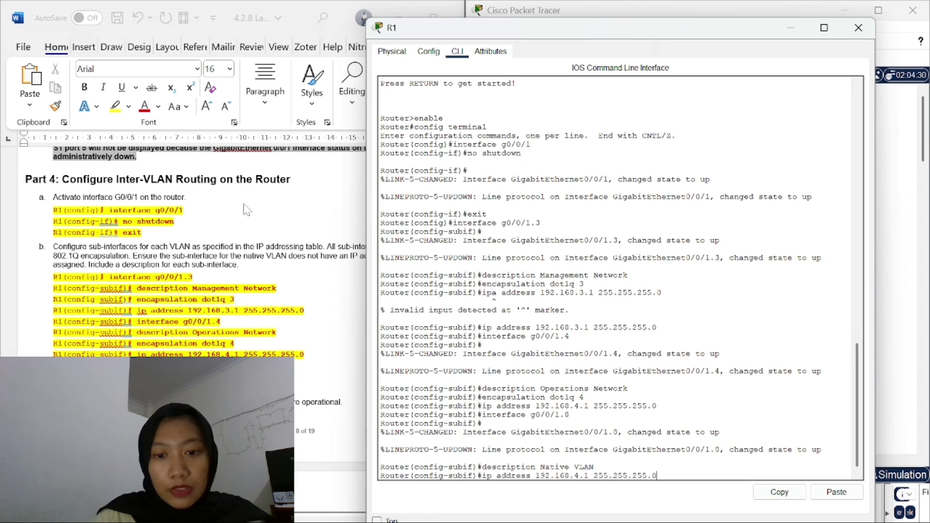
pyautogui.press('Down')
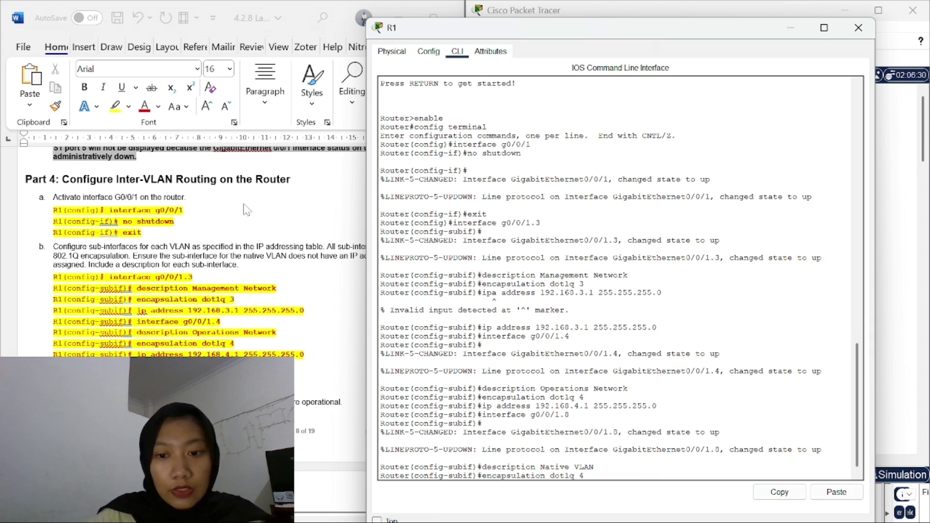
pyautogui.press('BackSpace')
pyautogui.write('8')
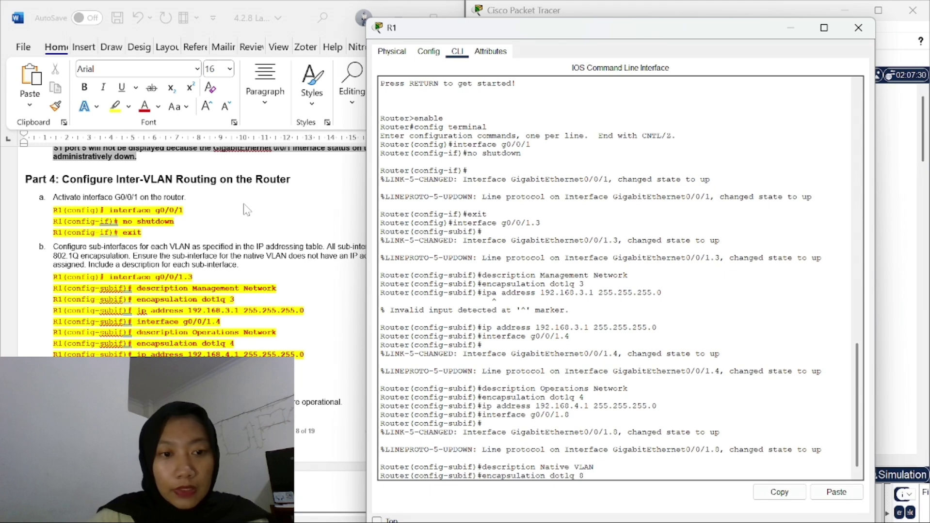
pyautogui.write(' nati')
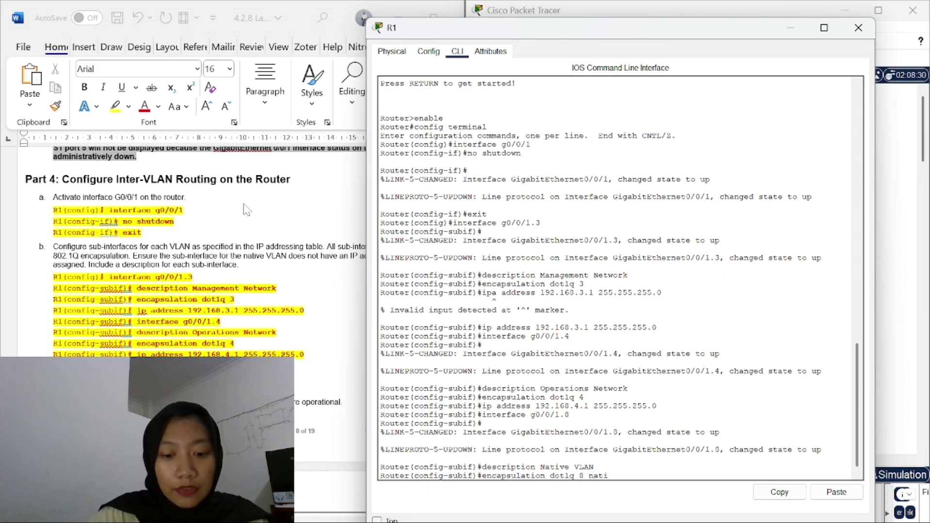
pyautogui.write('ve')
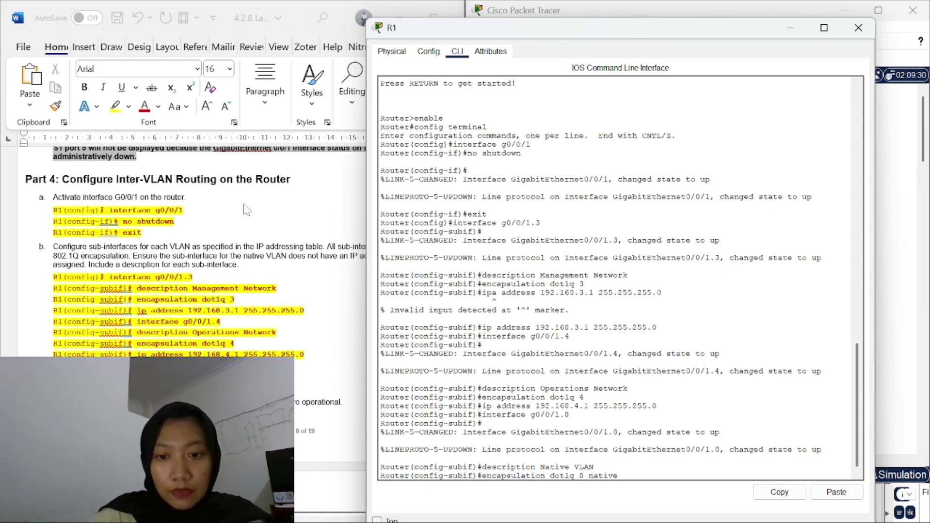
pyautogui.press('Return')
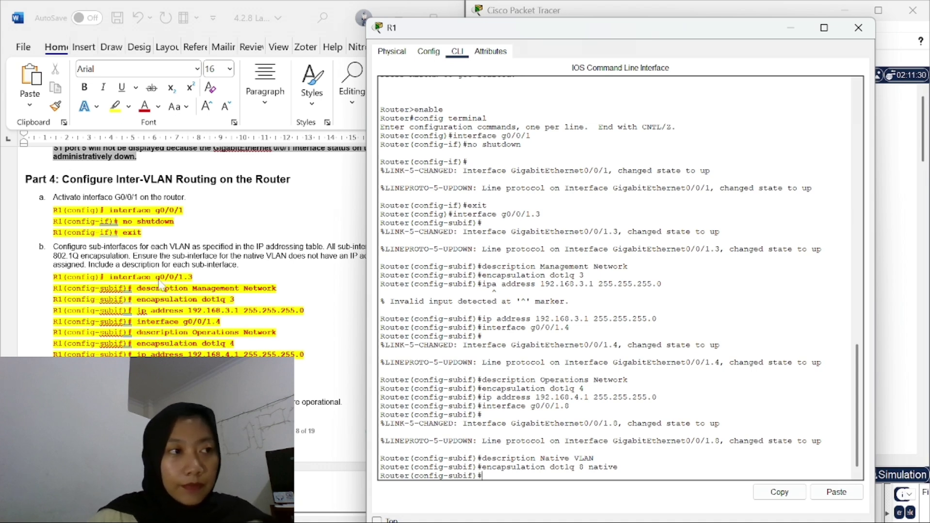
# Exit sub-interface and global configuration on R1, returning to privileged EXEC mode
pyautogui.scroll(-5, 201, 348)
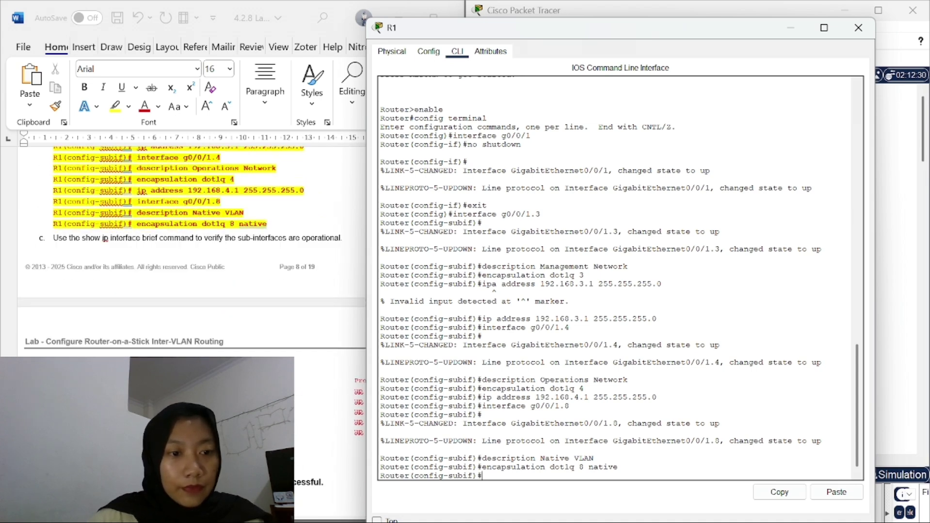
pyautogui.write('exit')
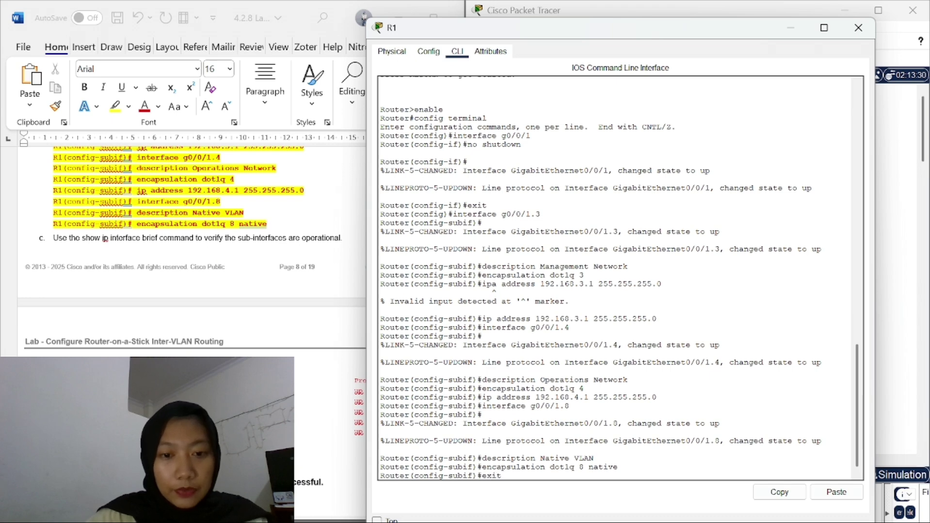
pyautogui.press('Return')
pyautogui.write('exit')
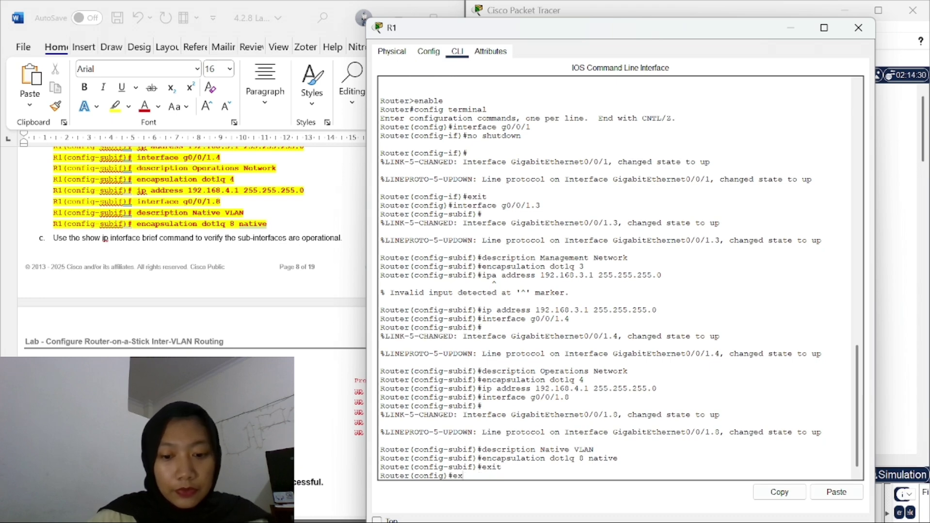
pyautogui.press('Return')
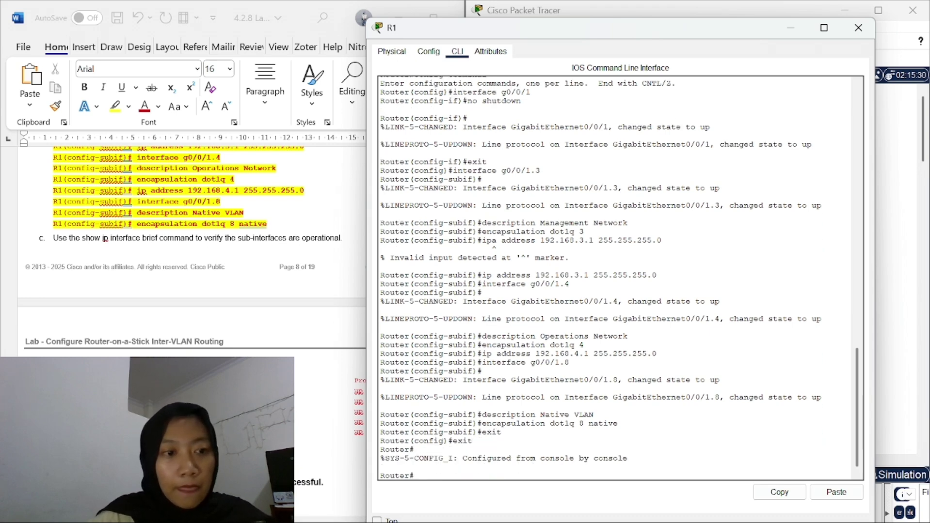
# Run show ip interface brief on R1 and compare the sub-interface statuses with the expected output in the lab document
pyautogui.write('show i')
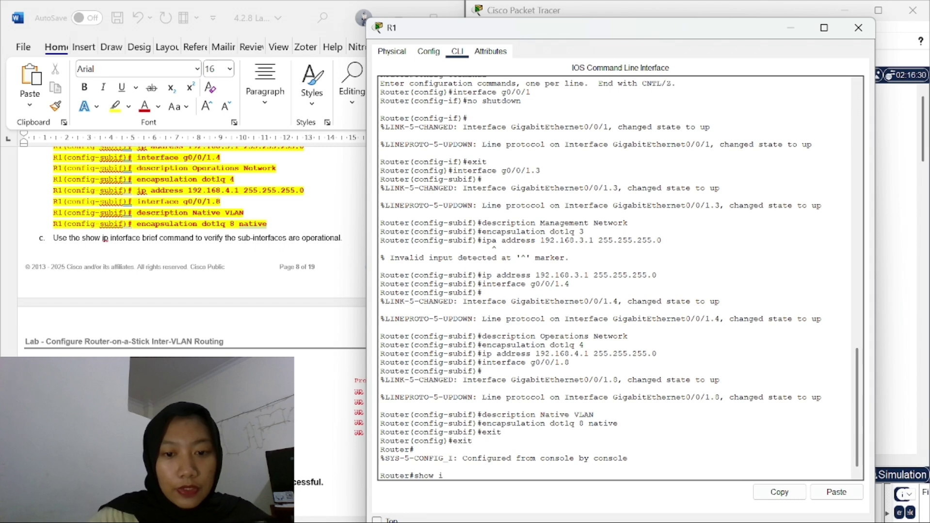
pyautogui.write('p interfac')
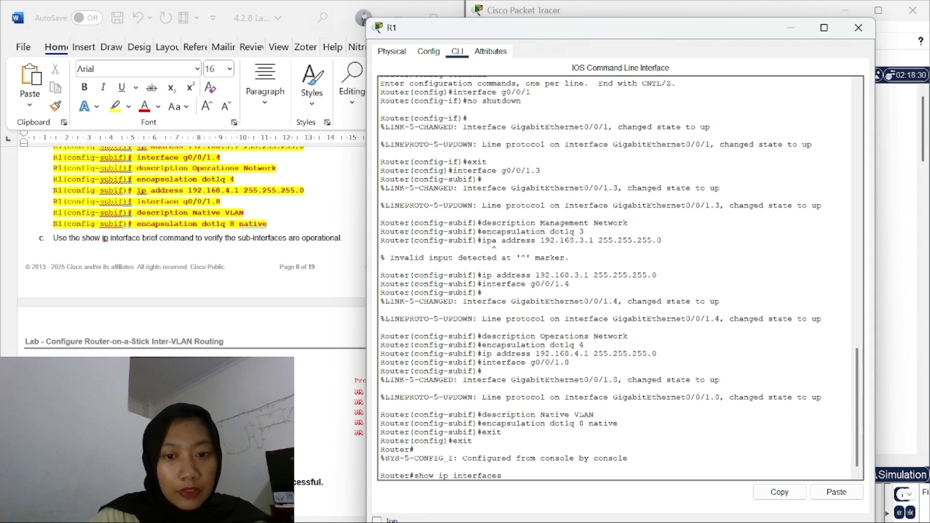
pyautogui.write('e ')
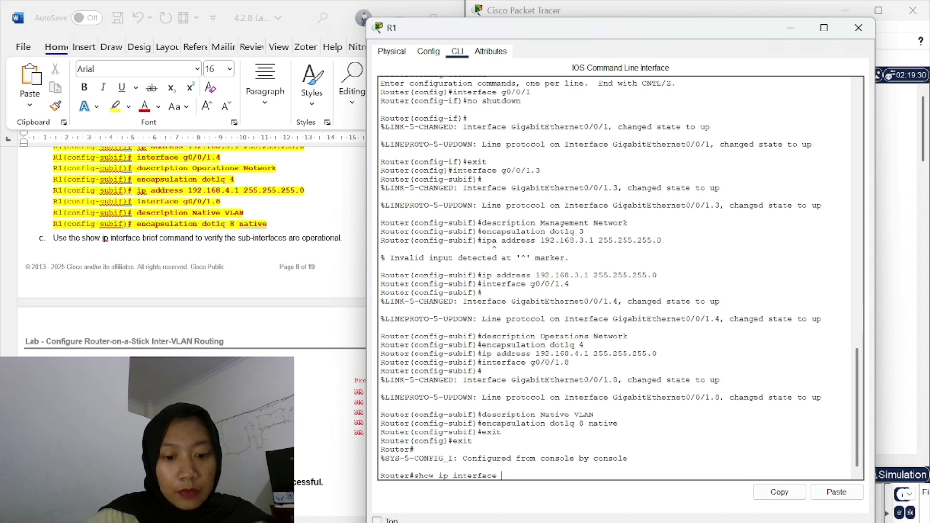
pyautogui.write('bf')
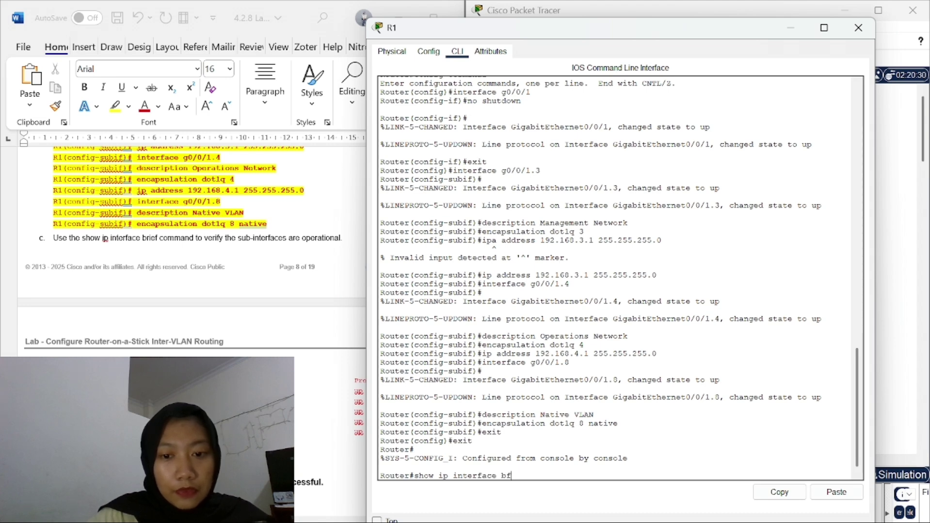
pyautogui.press('BackSpace')
pyautogui.write('rief')
pyautogui.press('Return')
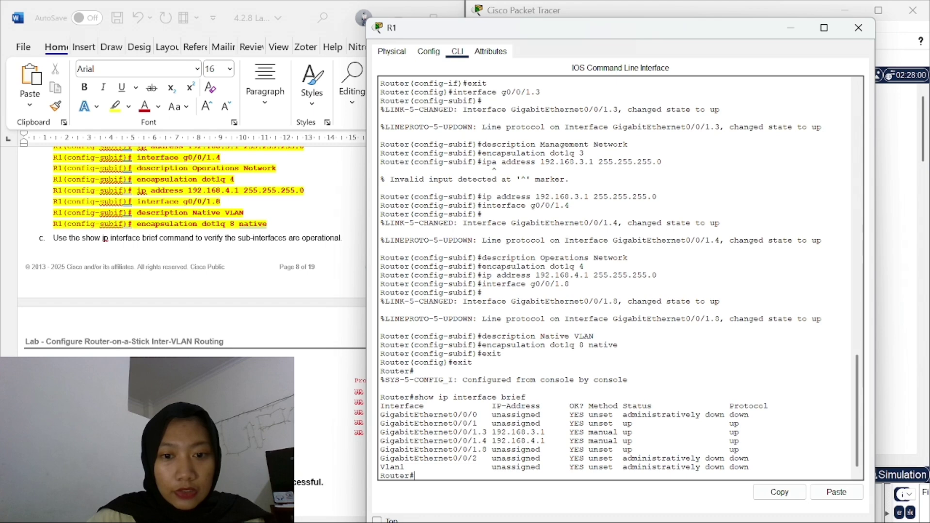
pyautogui.scroll(-2, 191, 243)
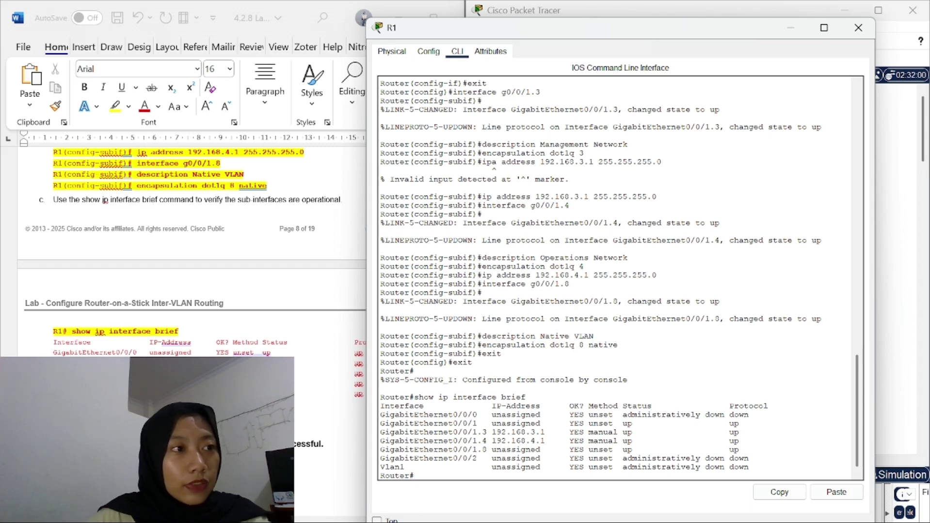
pyautogui.hscroll(2, 189, 242)
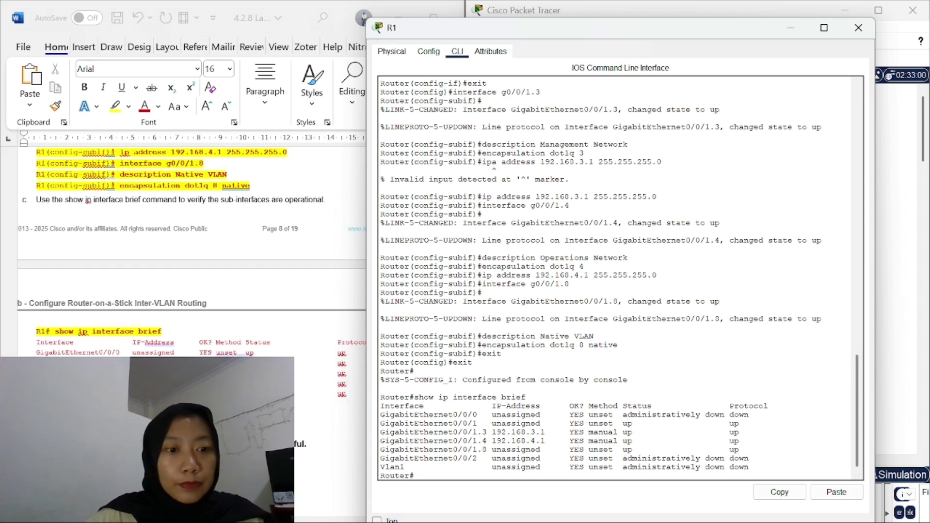
pyautogui.hscroll(-1, 189, 243)
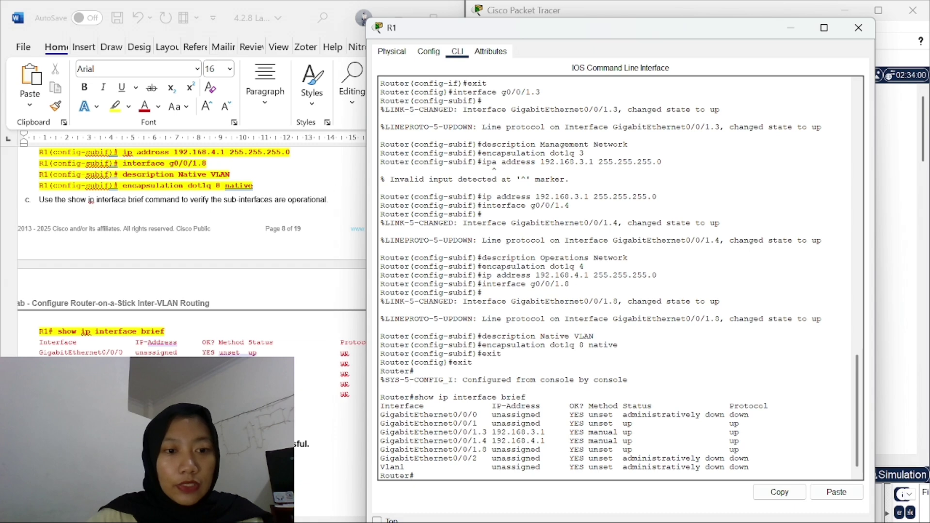
pyautogui.scroll(-5, 189, 242)
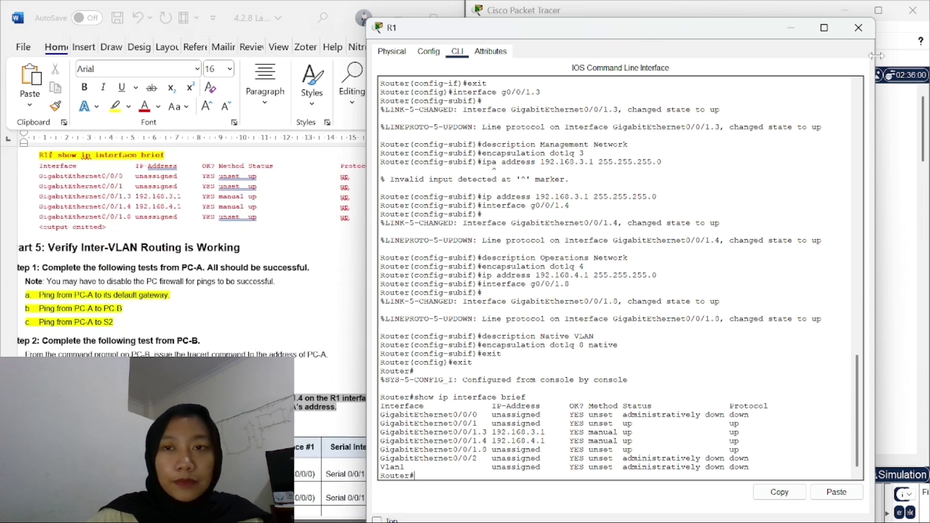
# Minimize the R1 window and maximize the Packet Tracer window to show the whole topology
pyautogui.click(789, 28)
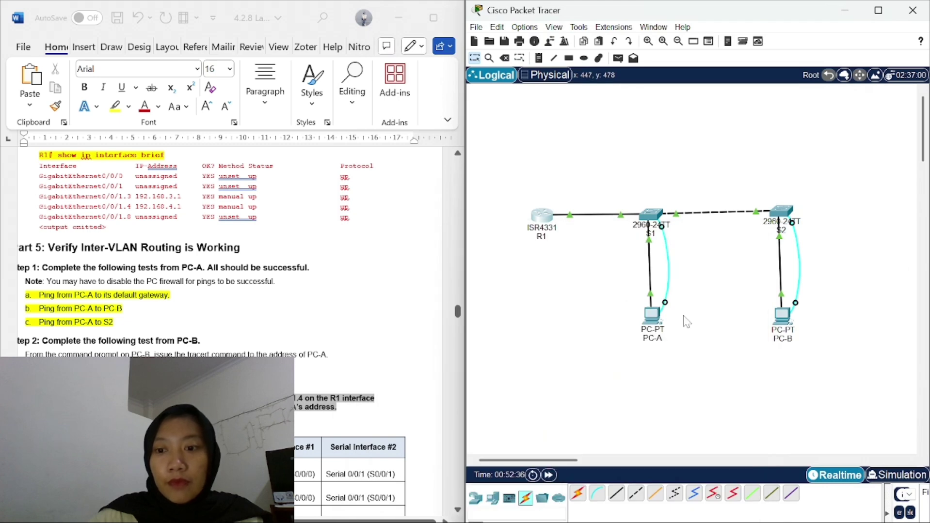
pyautogui.click(881, 12)
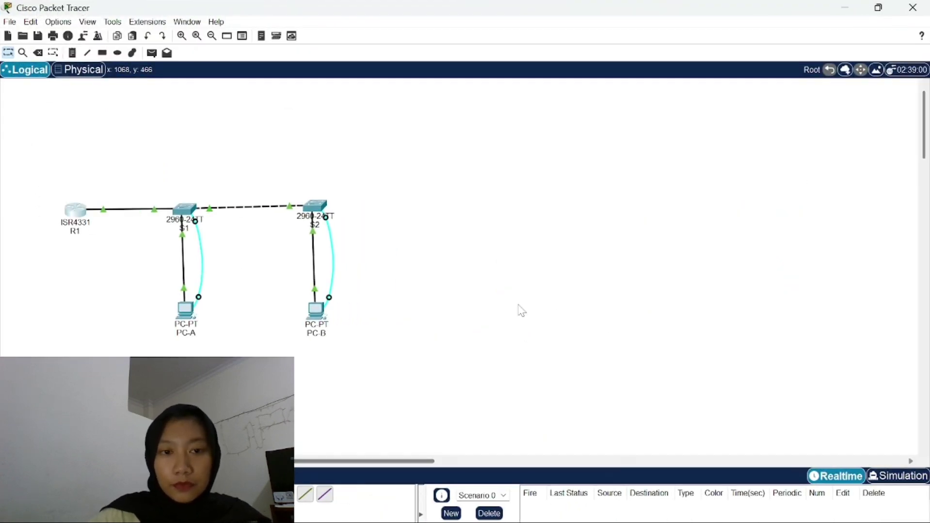
pyautogui.click(637, 482)
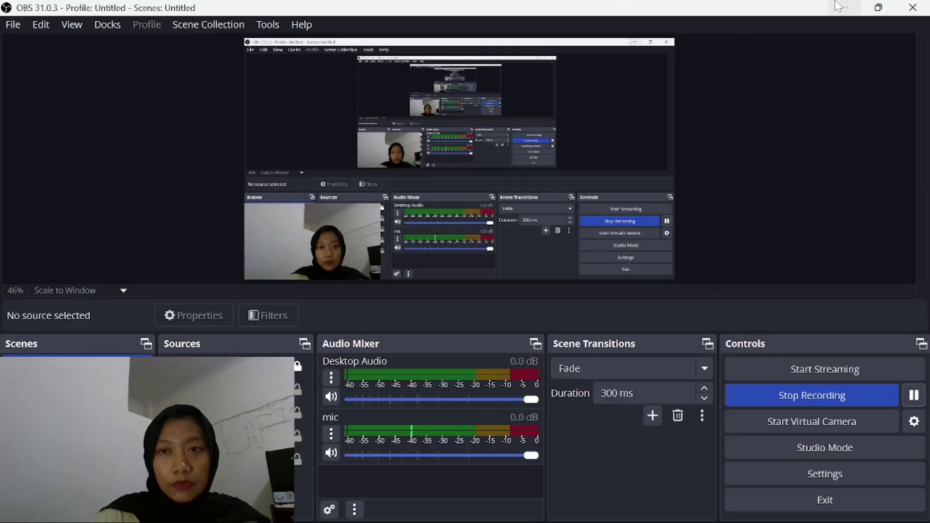
pyautogui.click(857, 7)
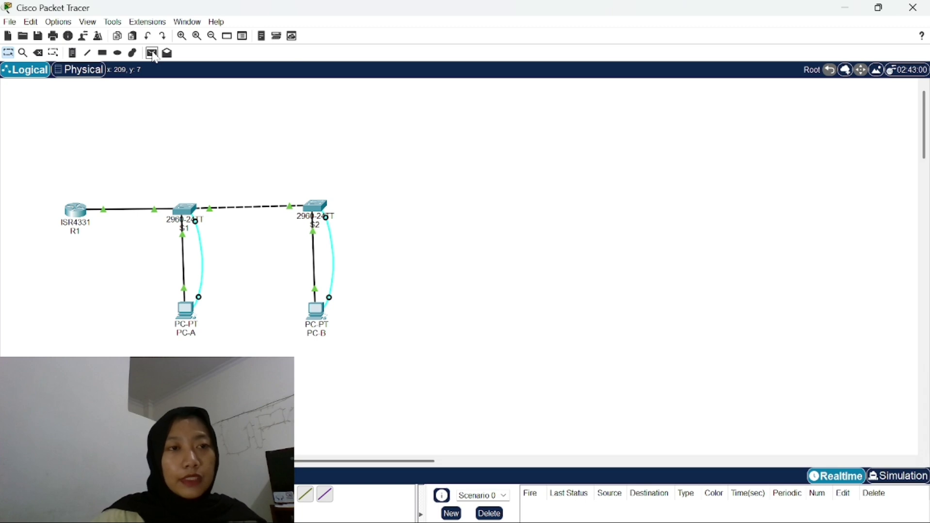
# Send a simple PDU from PC-A to PC-B, and delete the test scenario
pyautogui.click(153, 54)
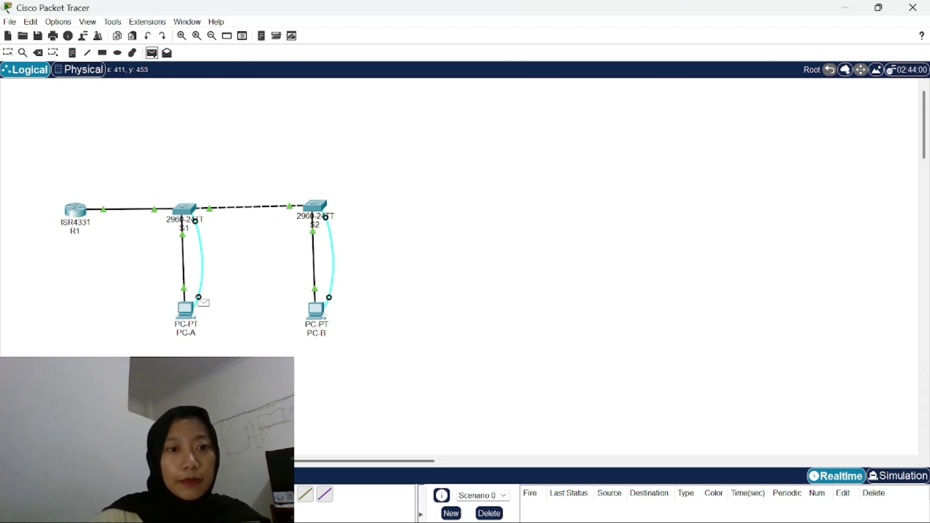
pyautogui.click(189, 311)
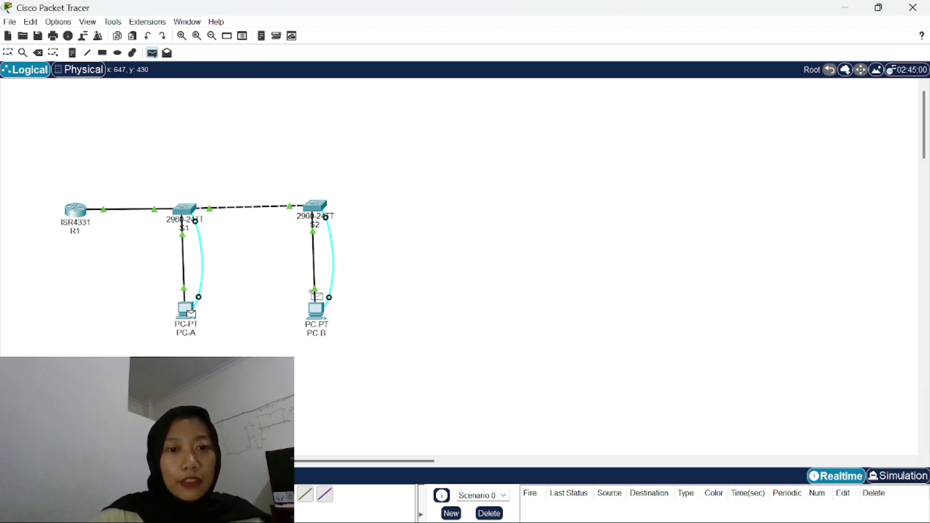
pyautogui.click(319, 312)
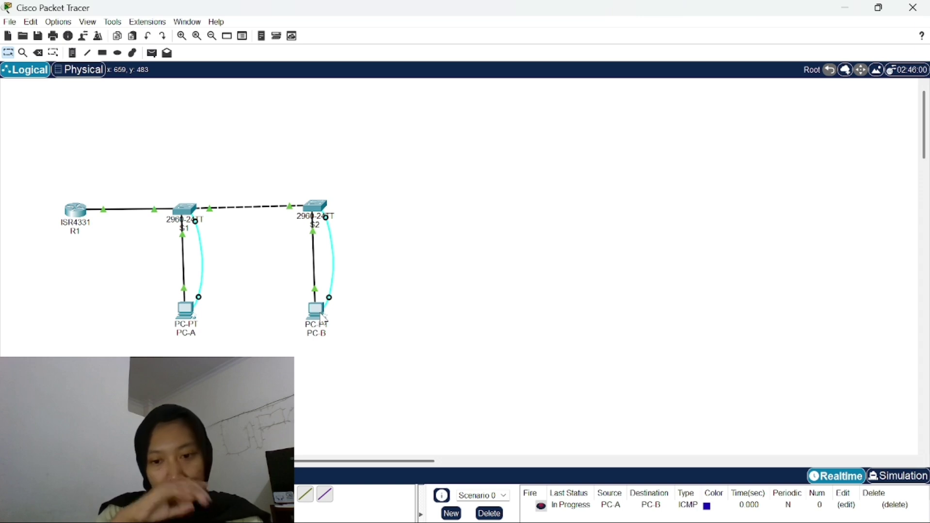
pyautogui.click(490, 514)
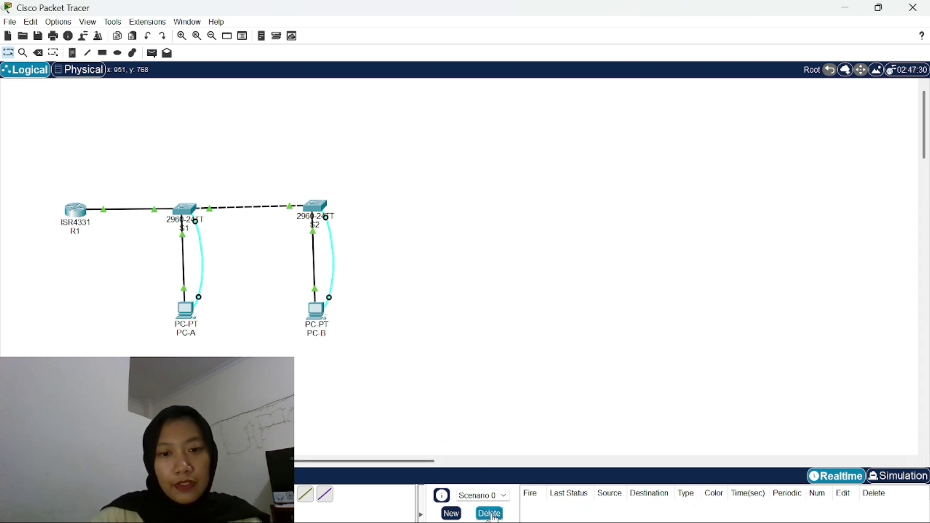
# Send a new simple PDU from PC-A to PC-B to test connectivity between the VLANs
pyautogui.click(152, 53)
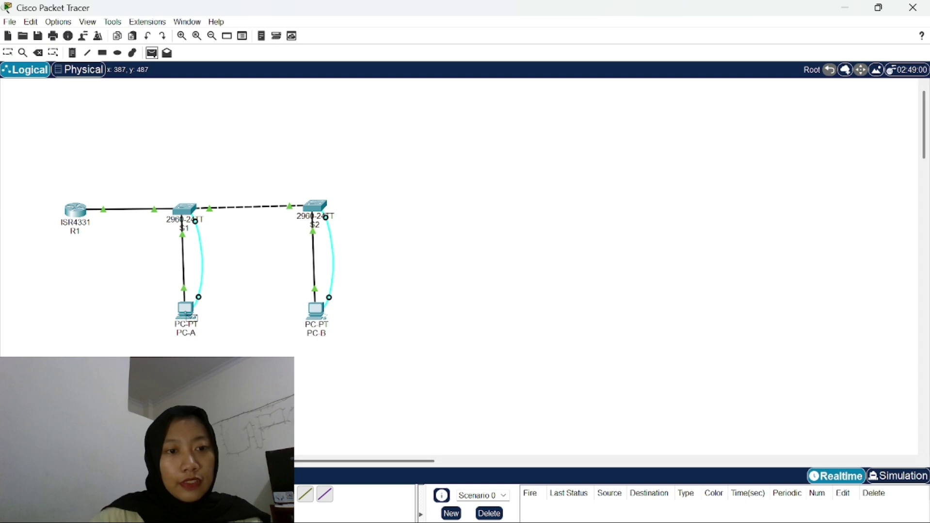
pyautogui.click(188, 316)
pyautogui.click(321, 315)
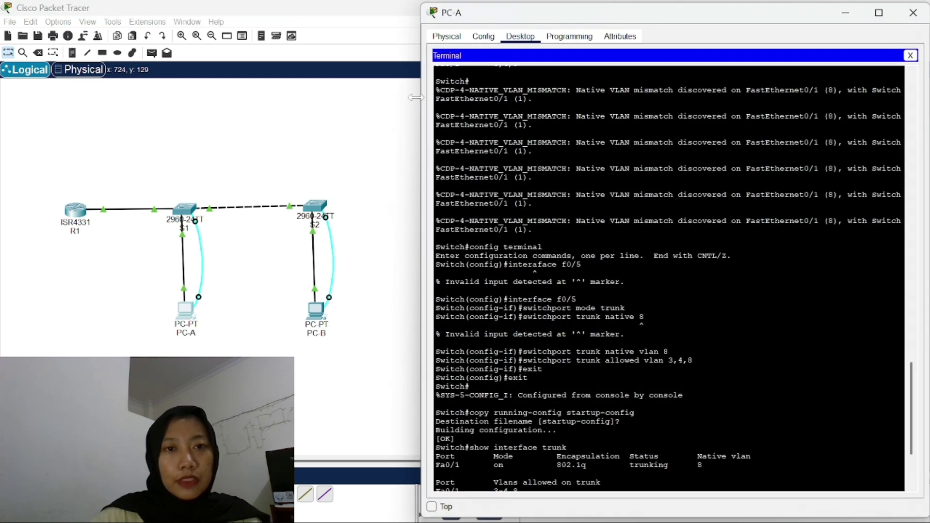
# Close the switch terminal session on PC-A and open its Command Prompt
pyautogui.click(185, 310)
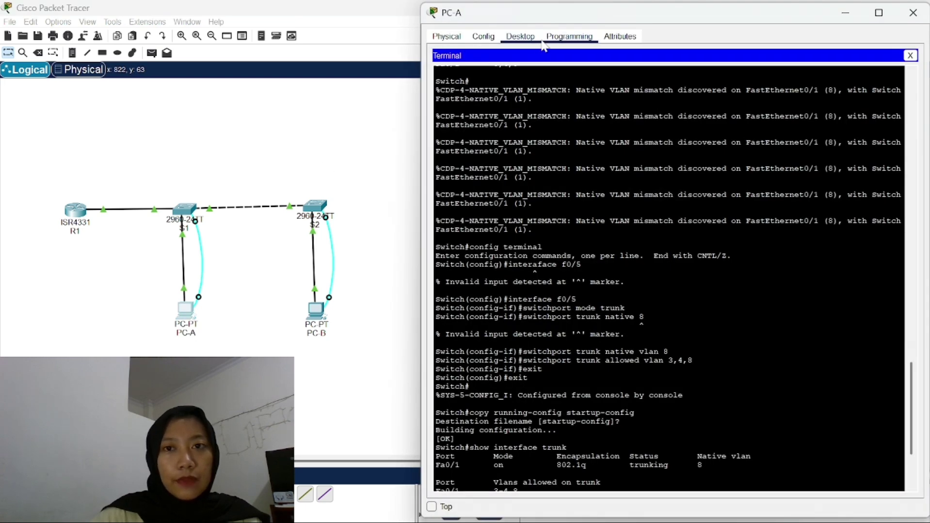
pyautogui.click(910, 56)
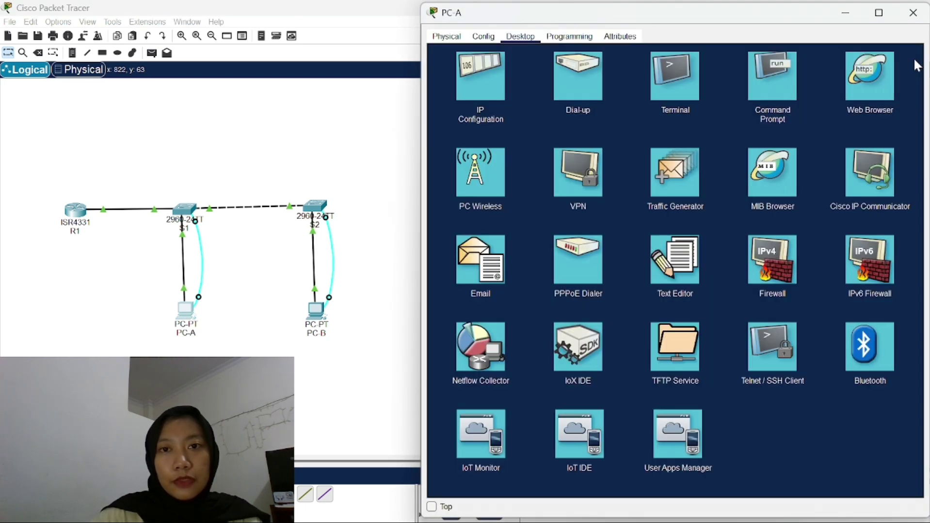
pyautogui.click(754, 96)
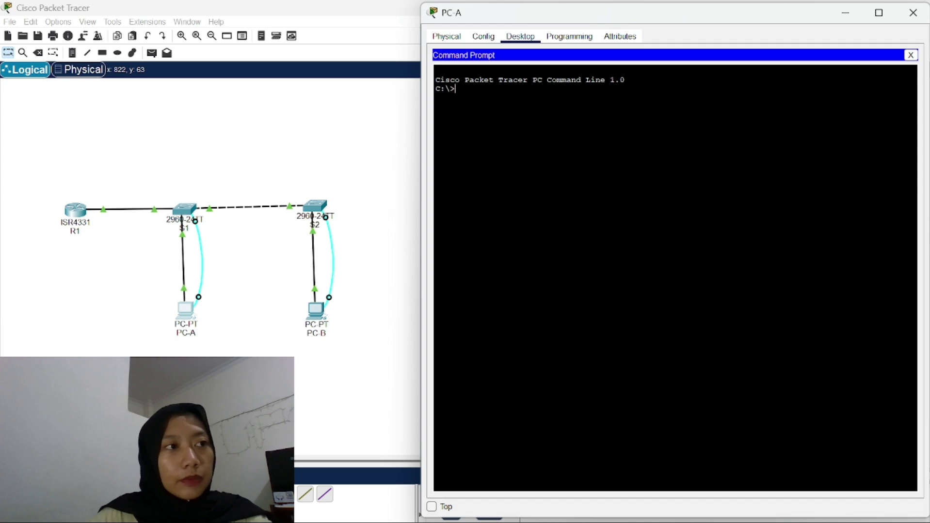
pyautogui.write('192')
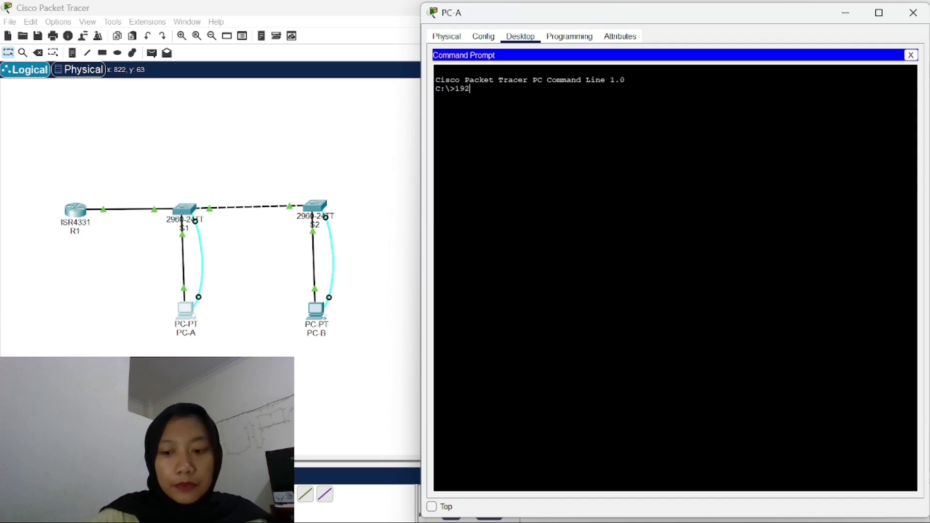
pyautogui.write('.1')
pyautogui.press('BackSpace')
pyautogui.press('BackSpace')
pyautogui.press('BackSpace')
pyautogui.press('BackSpace')
pyautogui.press('BackSpace')
# Ping PC-B at 192.168.4.3 from PC-A's command line, and minimize the PC-A window
pyautogui.write('p')
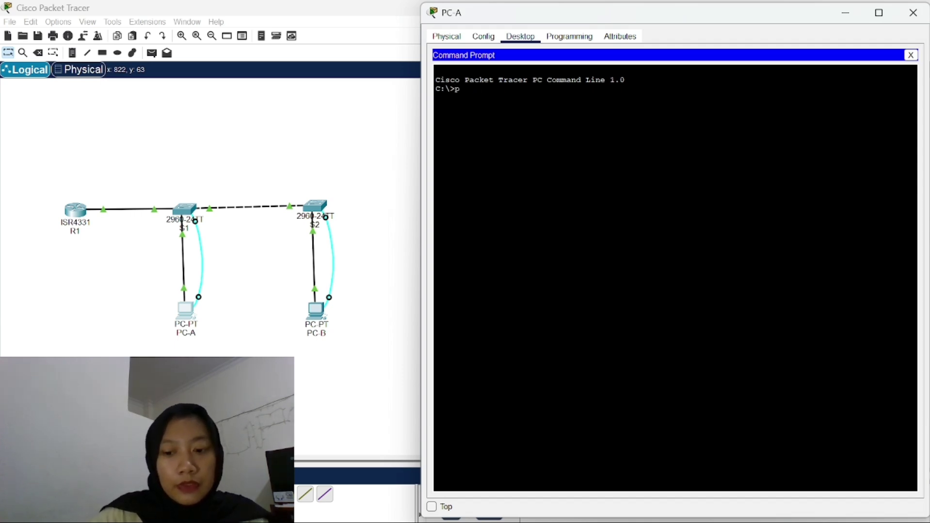
pyautogui.write('ing 192.')
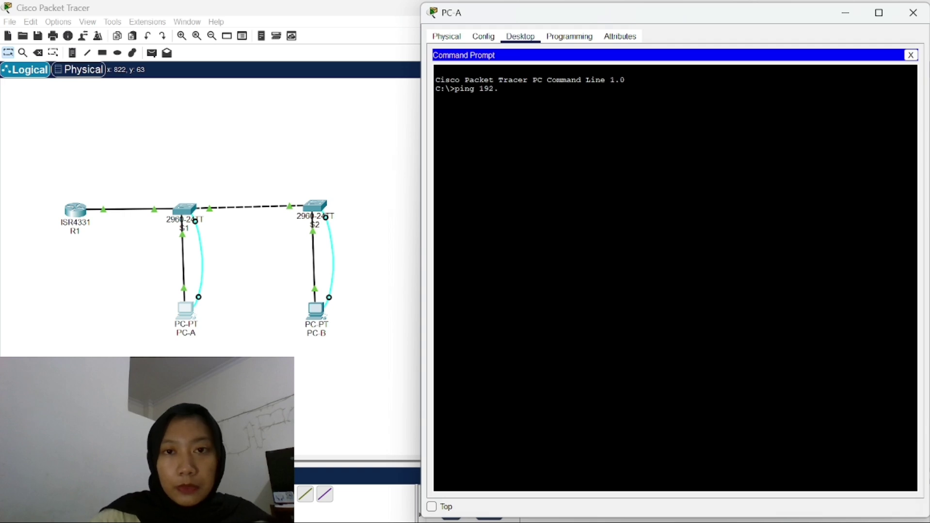
pyautogui.write('168.')
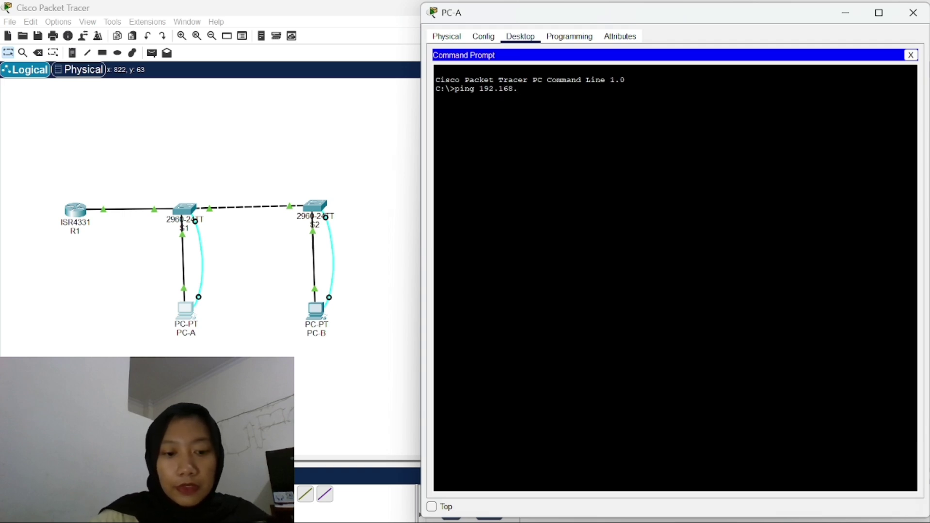
pyautogui.write('4.3')
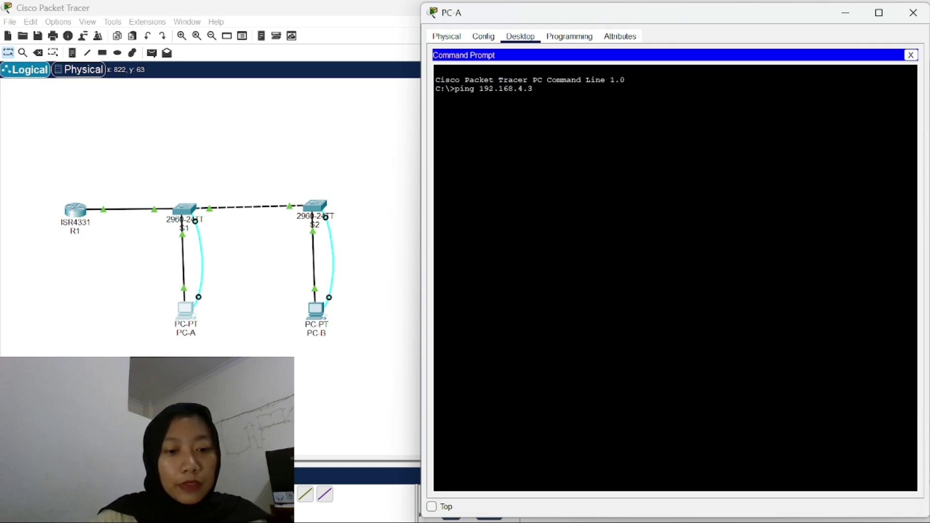
pyautogui.press('Return')
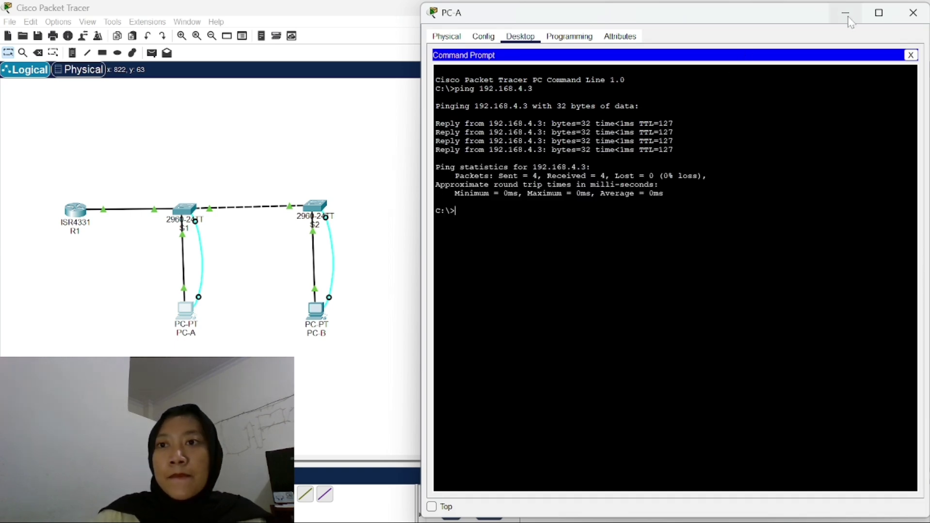
pyautogui.click(846, 13)
# Open the Command Prompt on PC-B, ping PC-A at 192.168.3.3, and minimize the PC-B window
pyautogui.click(316, 311)
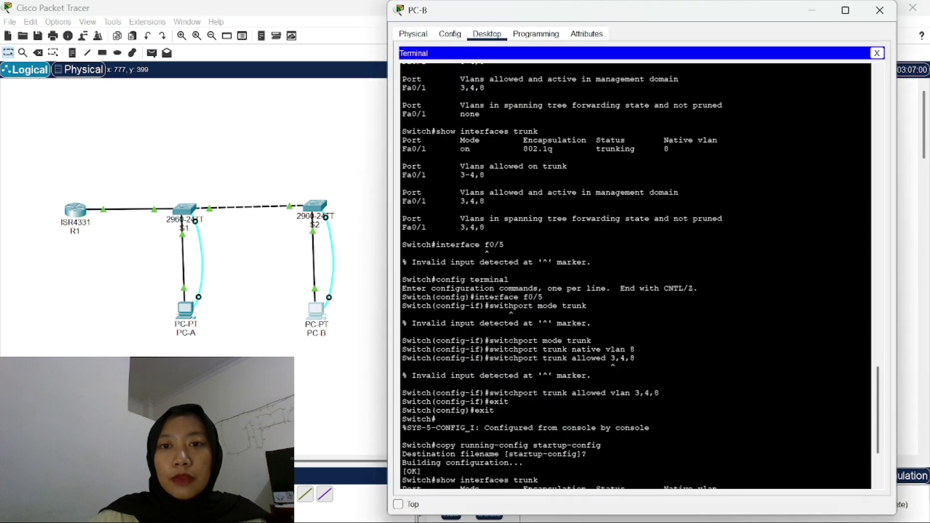
pyautogui.click(877, 53)
pyautogui.click(737, 73)
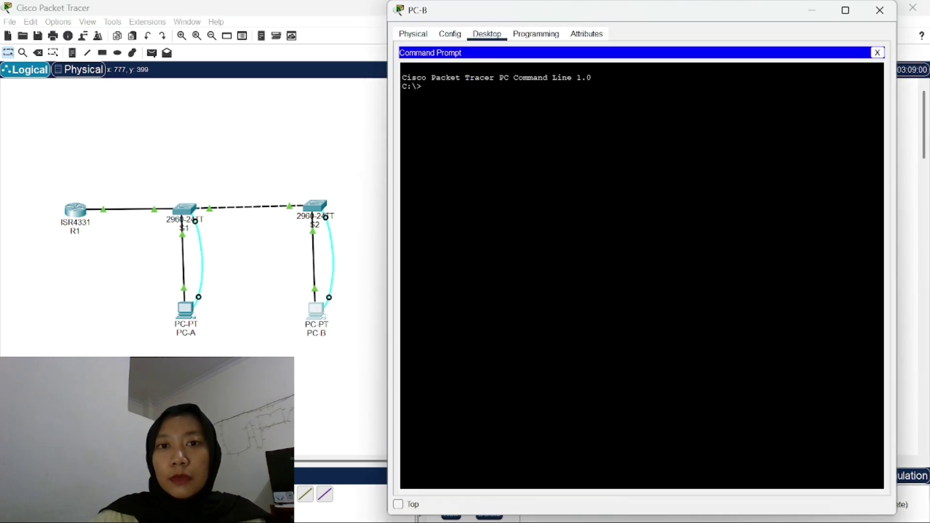
pyautogui.write('ping 192')
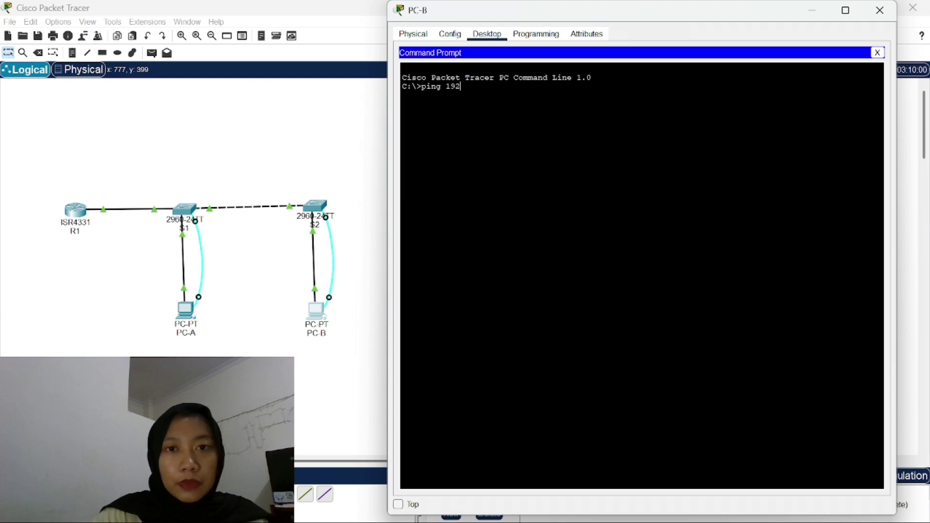
pyautogui.write('.168.')
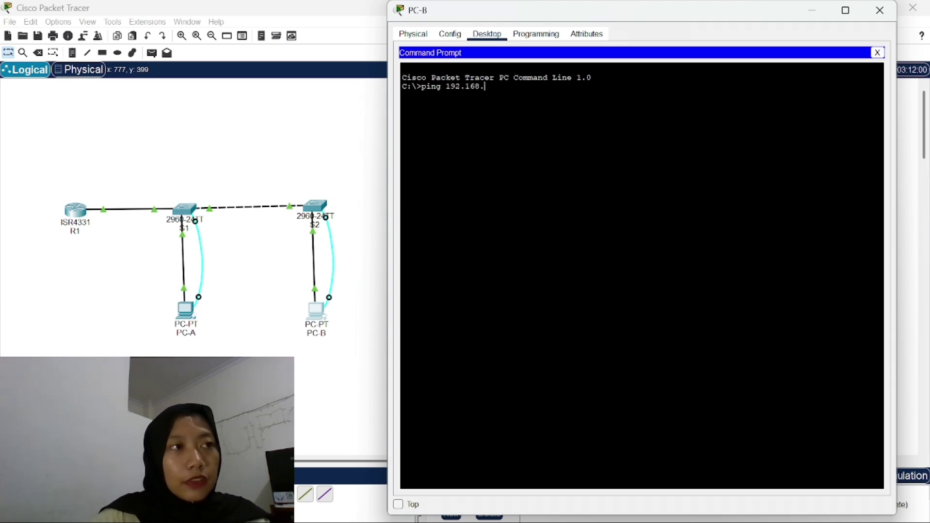
pyautogui.write('3.3')
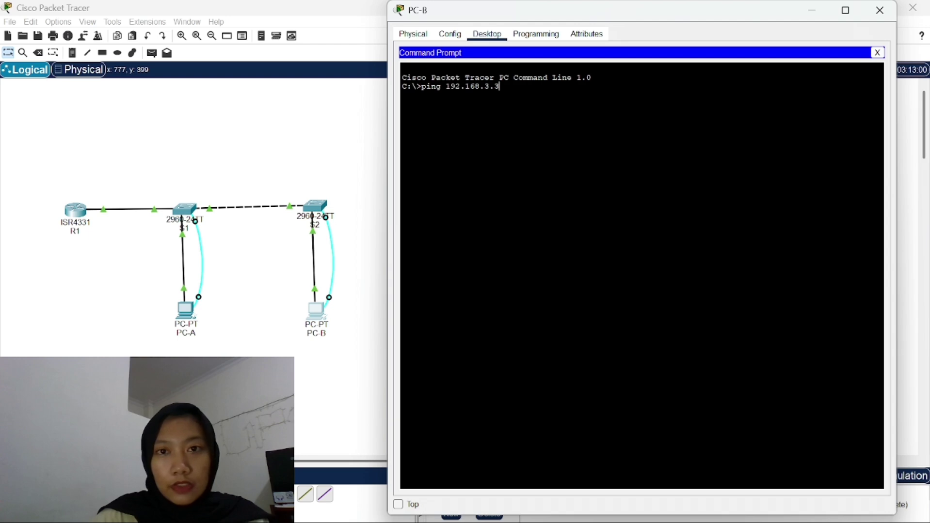
pyautogui.press('Return')
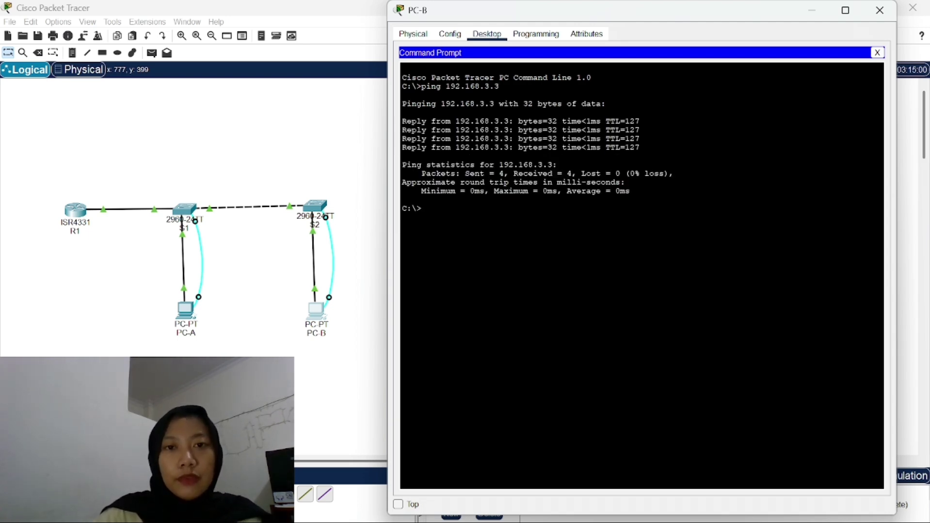
pyautogui.press('Return')
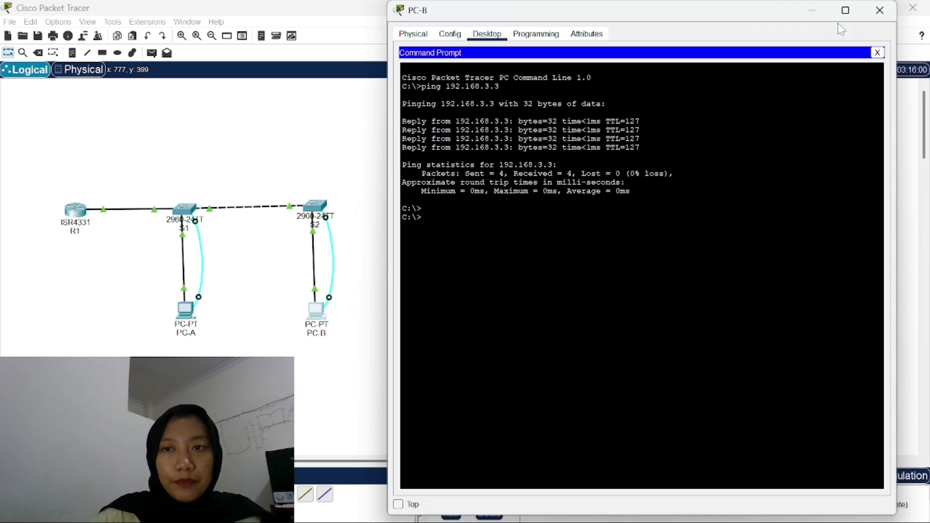
pyautogui.click(812, 9)
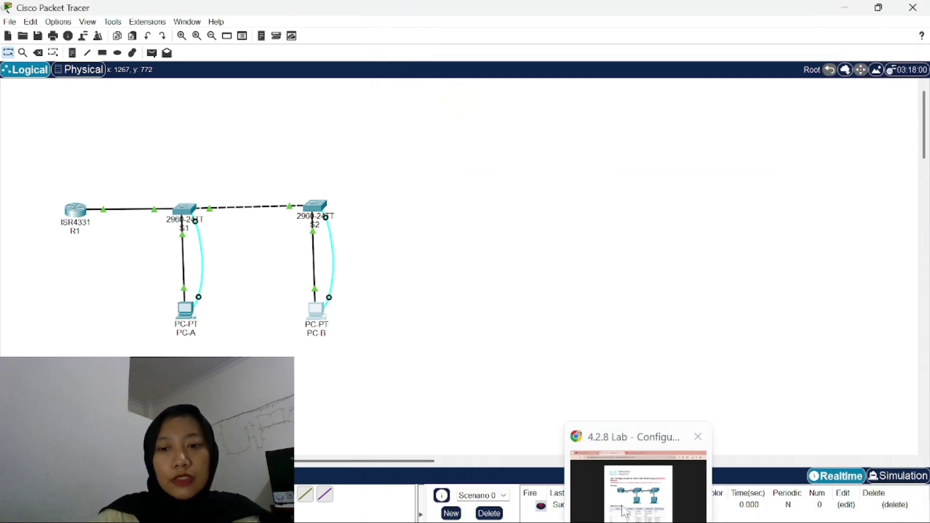
# View the Inter-VLAN Routing assignment in Google Classroom in Chrome, and return to the Packet Tracer topology
pyautogui.click(638, 479)
pyautogui.click(131, 15)
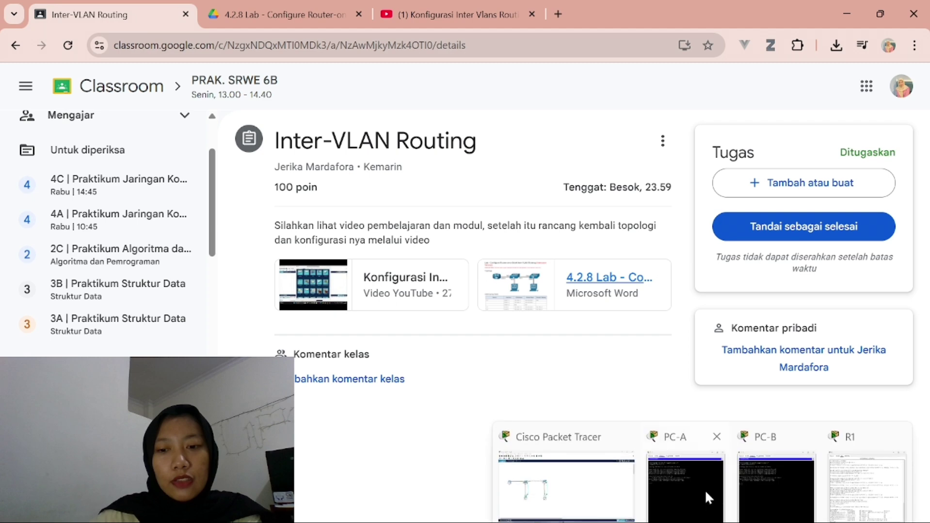
pyautogui.moveTo(576, 487)
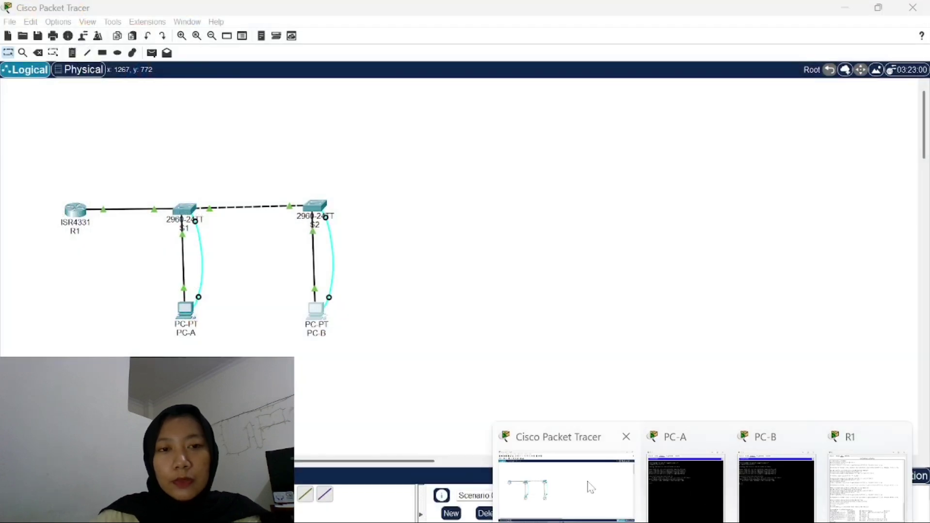
pyautogui.click(590, 487)
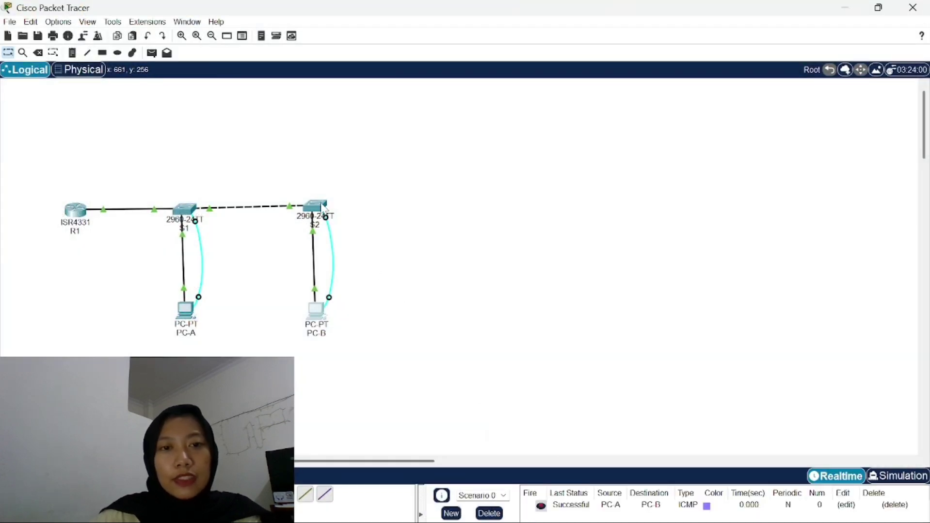
pyautogui.moveTo(322, 211); pyautogui.dragTo(320, 212)
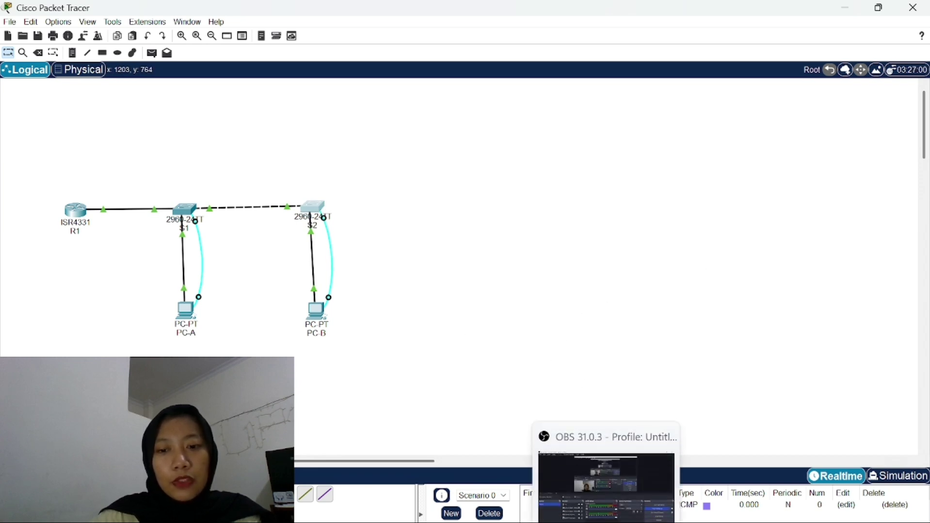
# Switch to Word, maximize the 4.2.8 lab document, and review the sub-interface configuration and Part 5 verification instructions
pyautogui.click(643, 518)
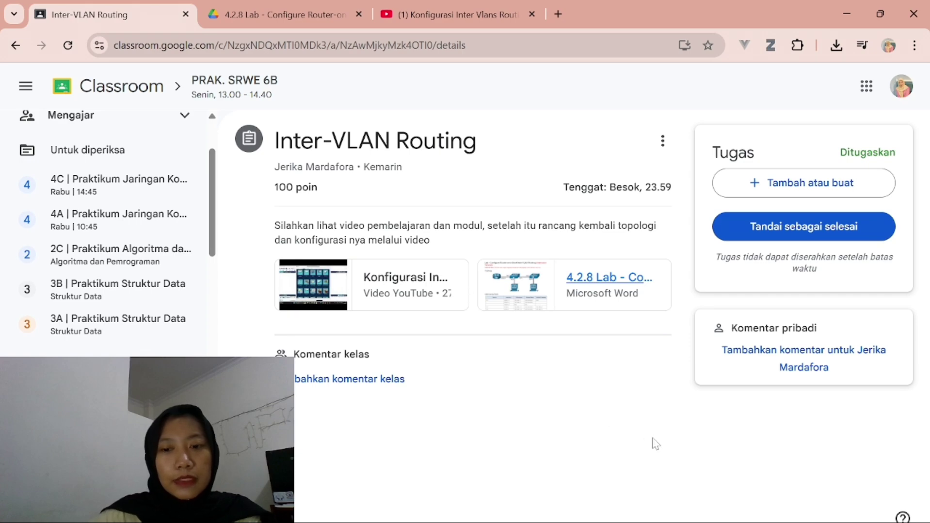
pyautogui.moveTo(659, 521)
pyautogui.click(660, 472)
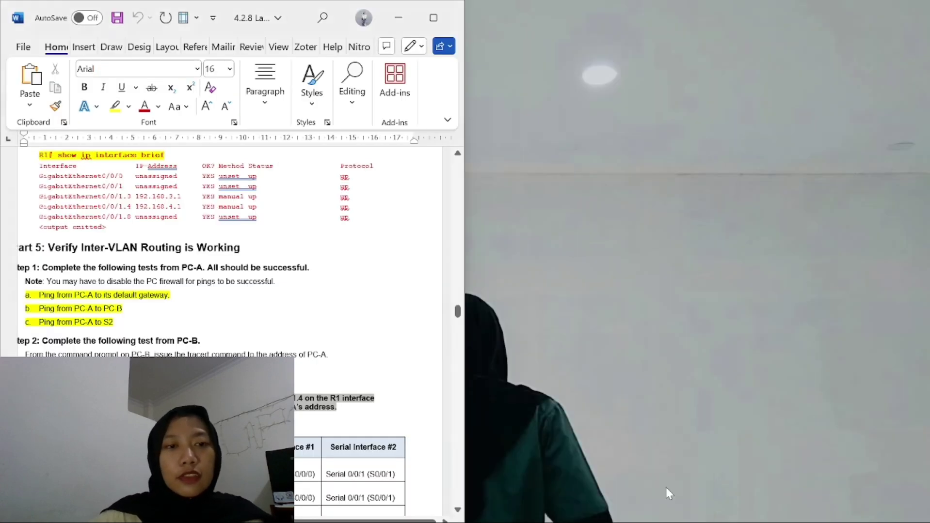
pyautogui.click(413, 19)
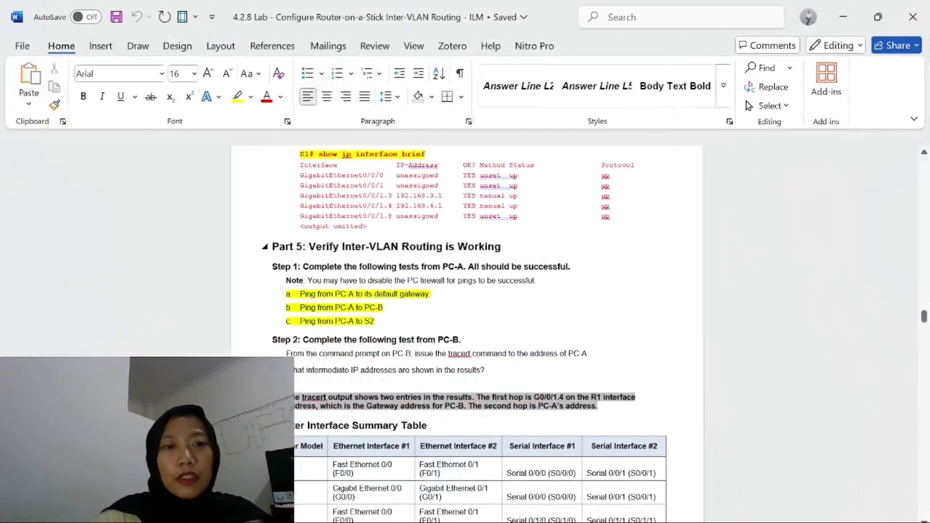
pyautogui.scroll(-2, 466, 335)
pyautogui.scroll(6, 467, 335)
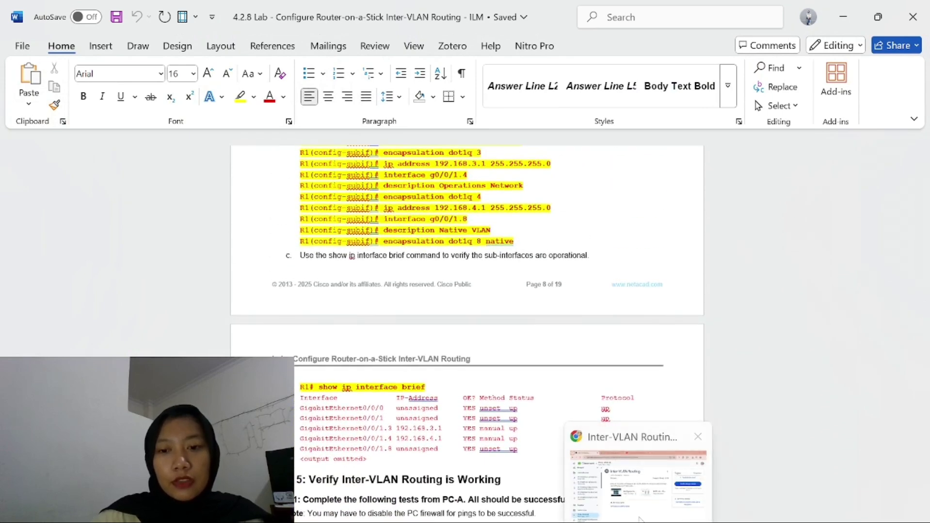
pyautogui.click(642, 517)
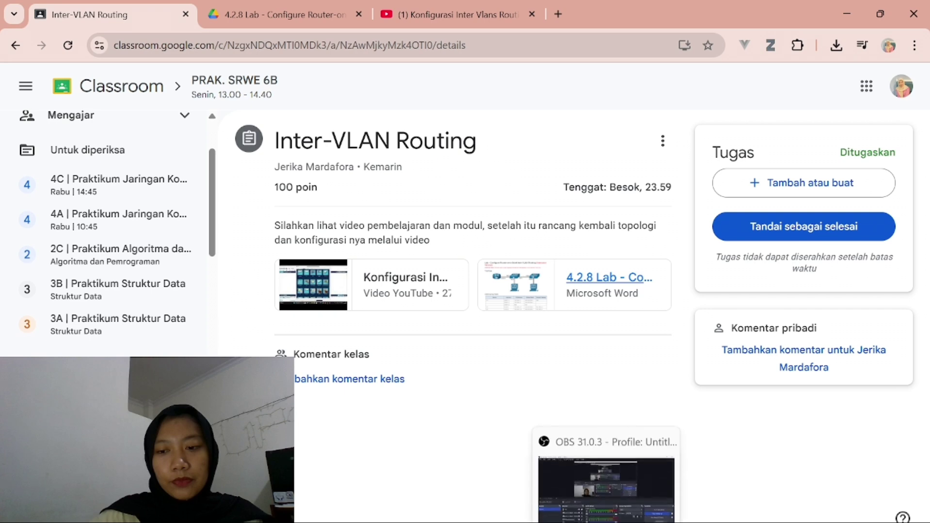
pyautogui.click(606, 485)
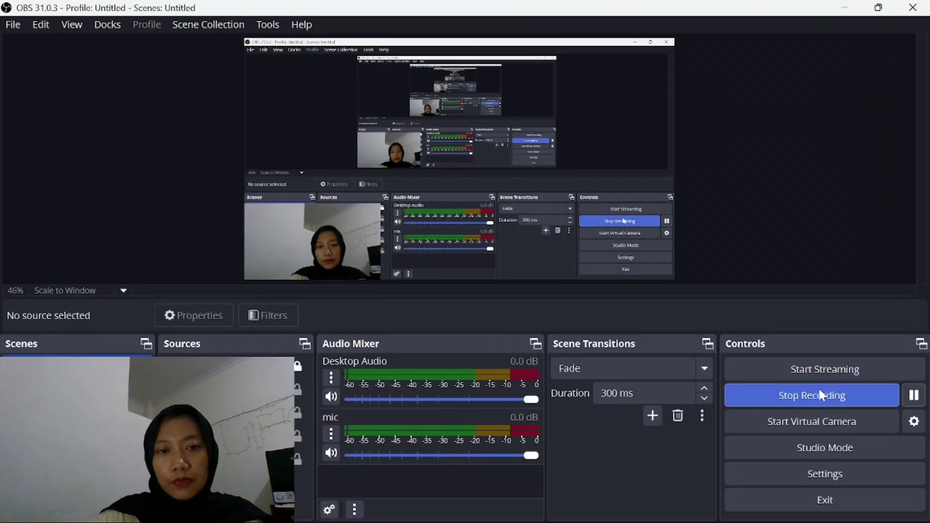